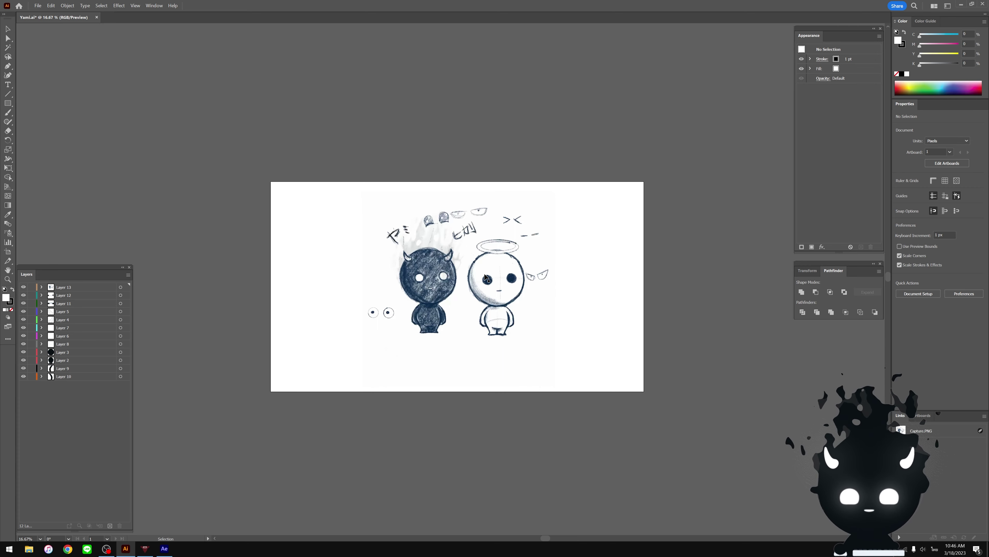
# - Move the reference sketch off the artboard, away from the vector character
pyautogui.moveTo(486, 280); pyautogui.dragTo(676, 289)
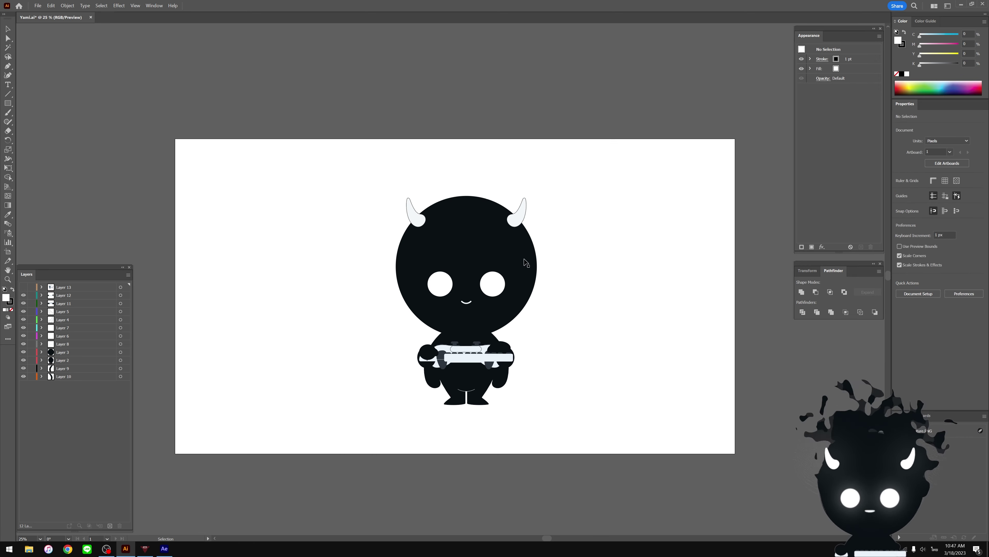
pyautogui.moveTo(478, 360); pyautogui.dragTo(313, 318)
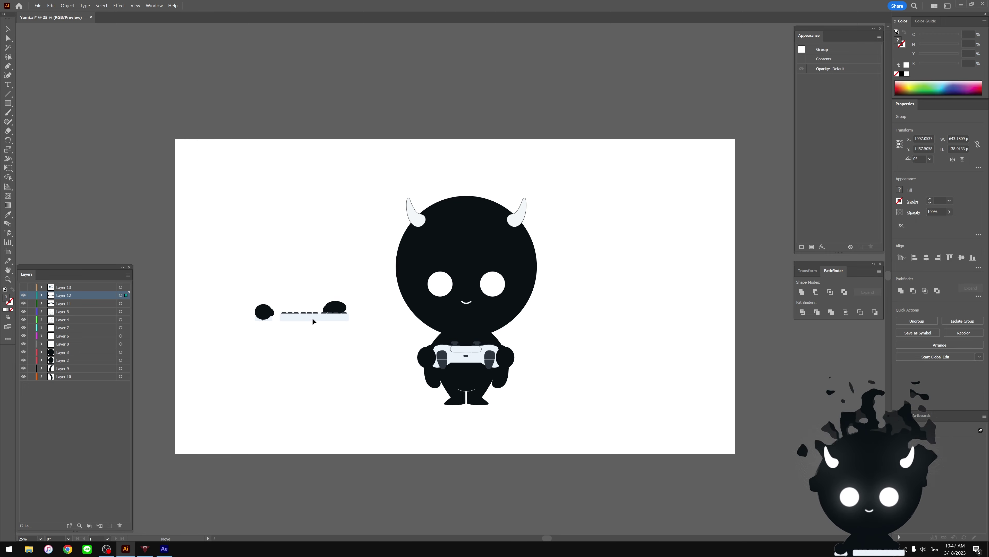
pyautogui.hotkey('ctrl', 'z')
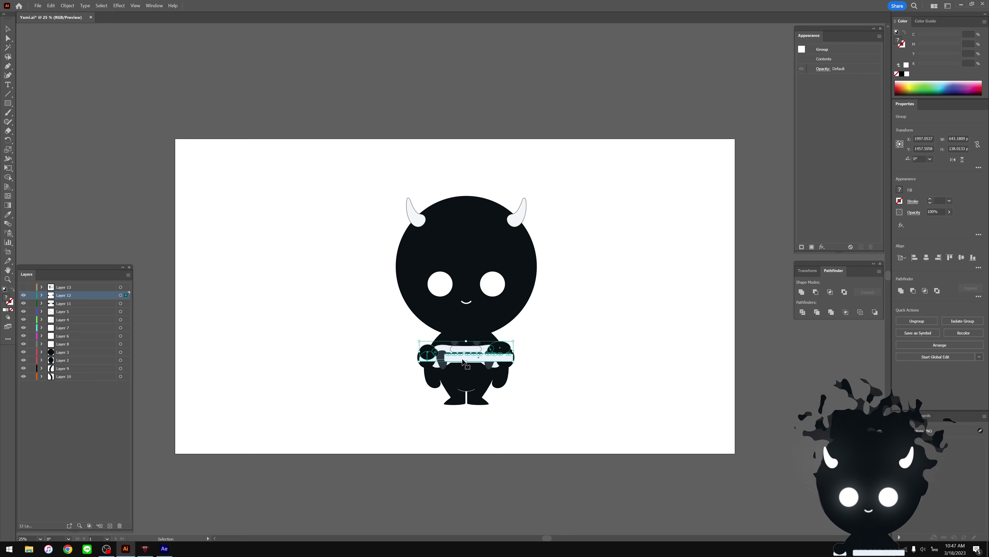
# - Realign the controller-and-hands groups back onto the character's controller
pyautogui.moveTo(463, 360); pyautogui.dragTo(617, 356)
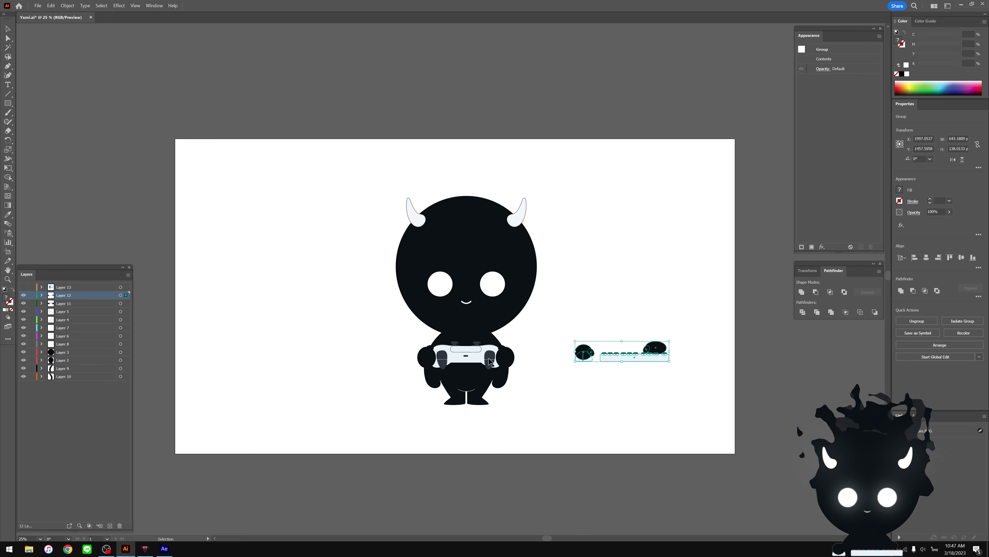
pyautogui.click(502, 361)
pyautogui.click(508, 362)
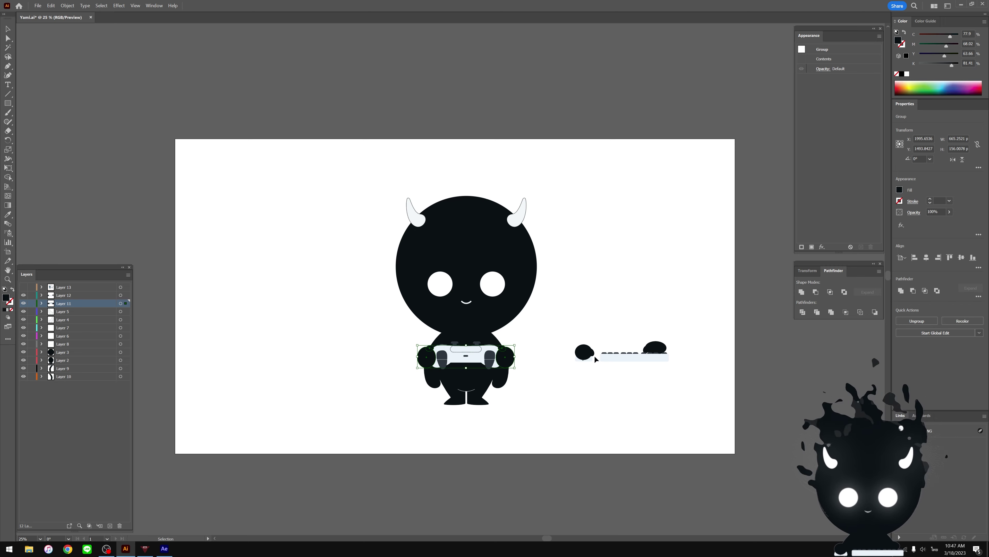
pyautogui.click(618, 359)
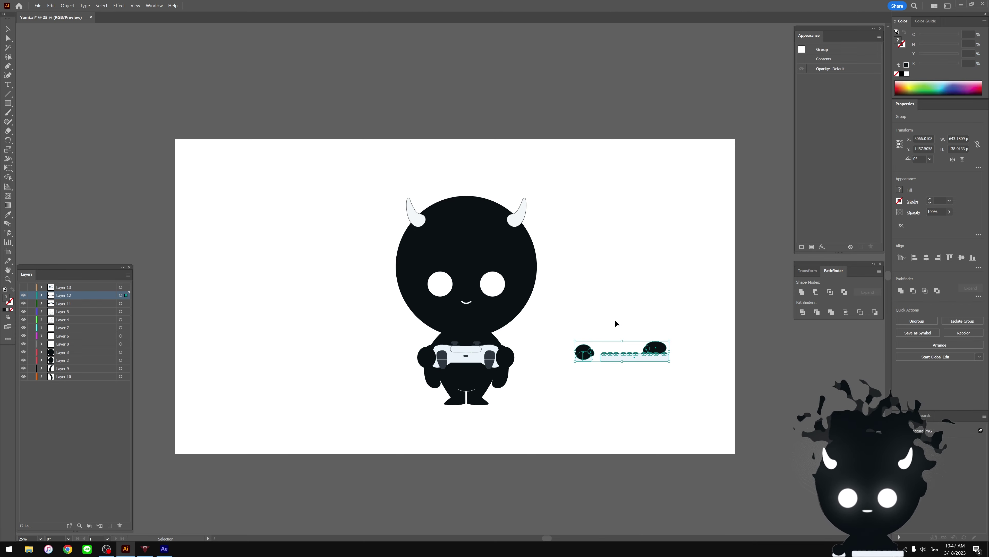
pyautogui.moveTo(612, 355); pyautogui.dragTo(456, 355)
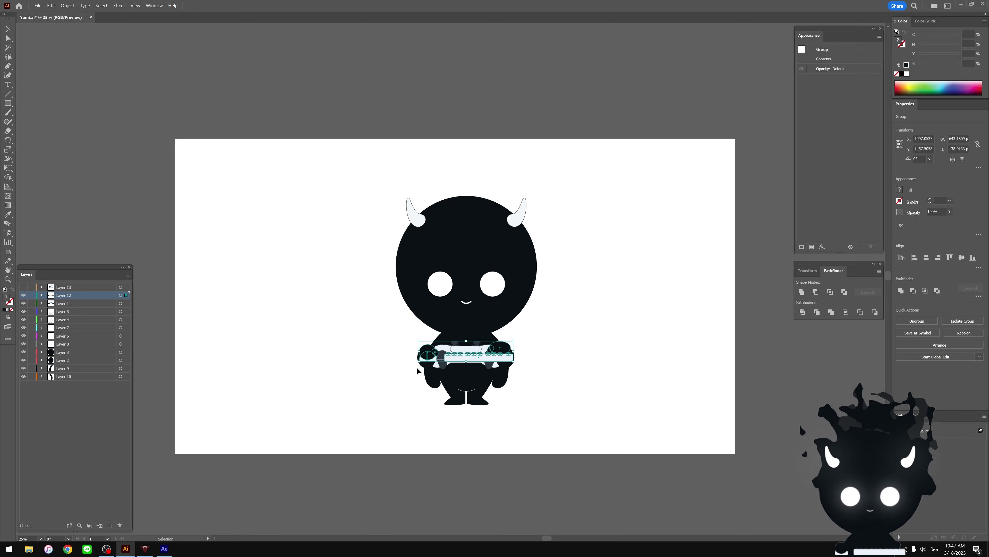
# - Hide Layer 12, the controller, horns, eyes and Layer 8 one by one to inspect the parts
pyautogui.click(602, 345)
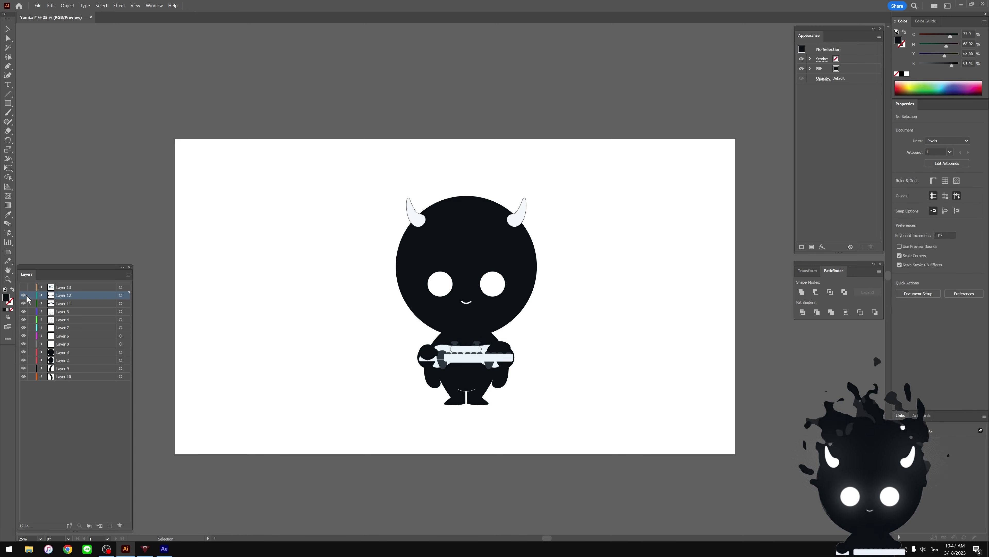
pyautogui.click(23, 303)
pyautogui.click(23, 303)
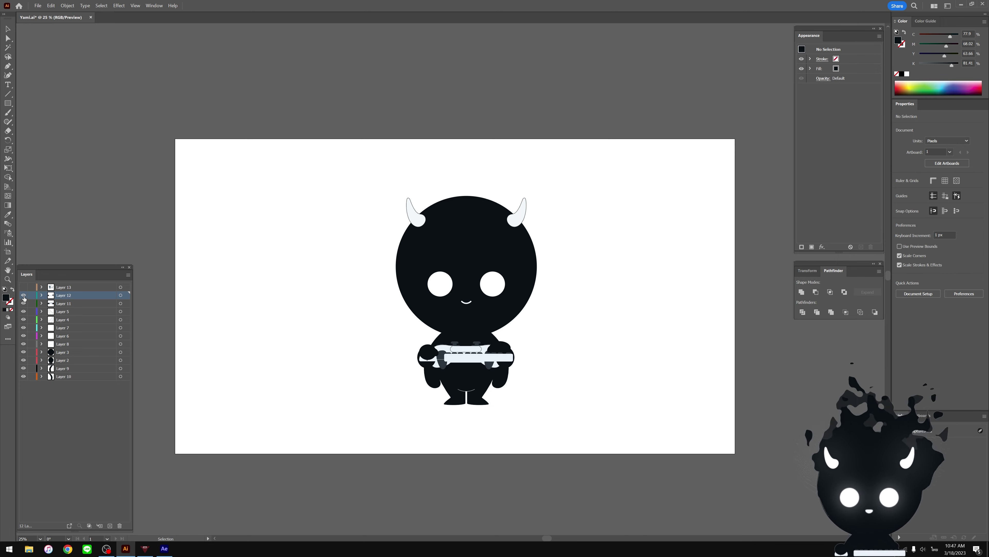
pyautogui.click(23, 295)
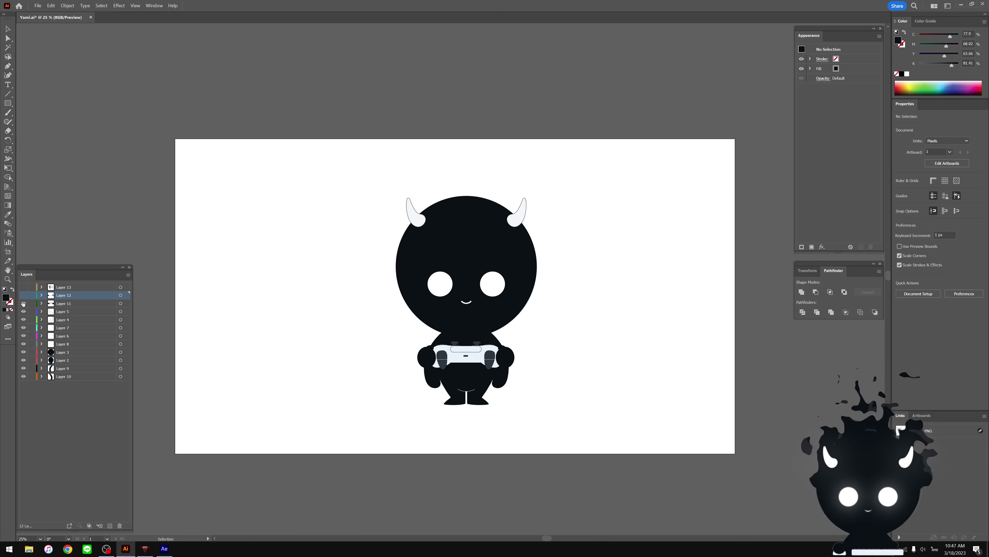
pyautogui.click(23, 303)
pyautogui.click(24, 311)
pyautogui.click(24, 311)
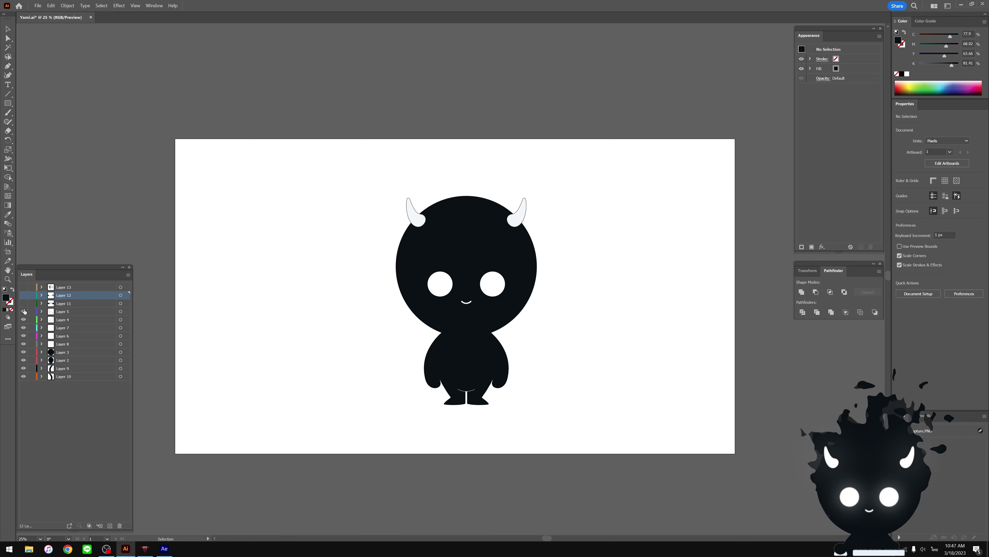
pyautogui.click(24, 311)
pyautogui.click(23, 319)
pyautogui.click(23, 327)
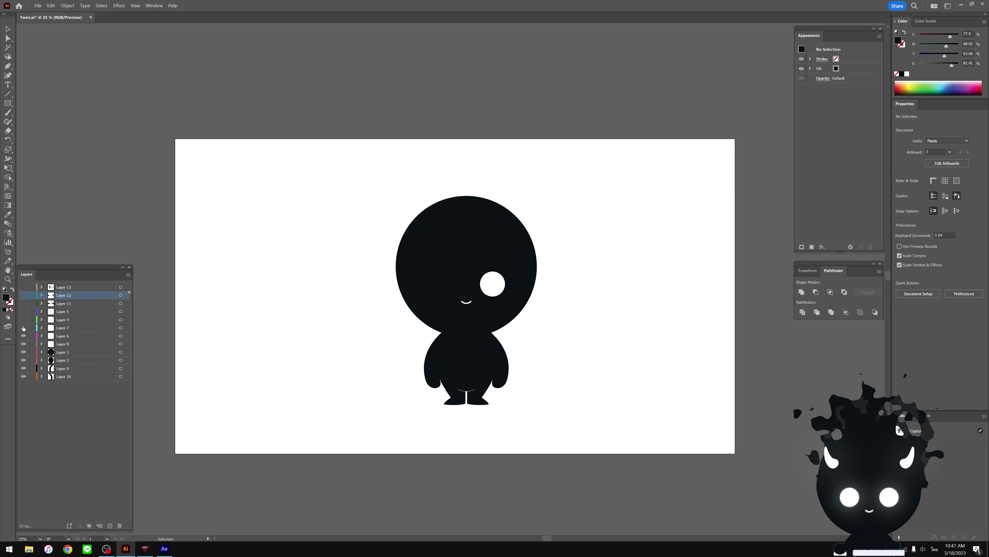
pyautogui.click(24, 335)
pyautogui.click(24, 344)
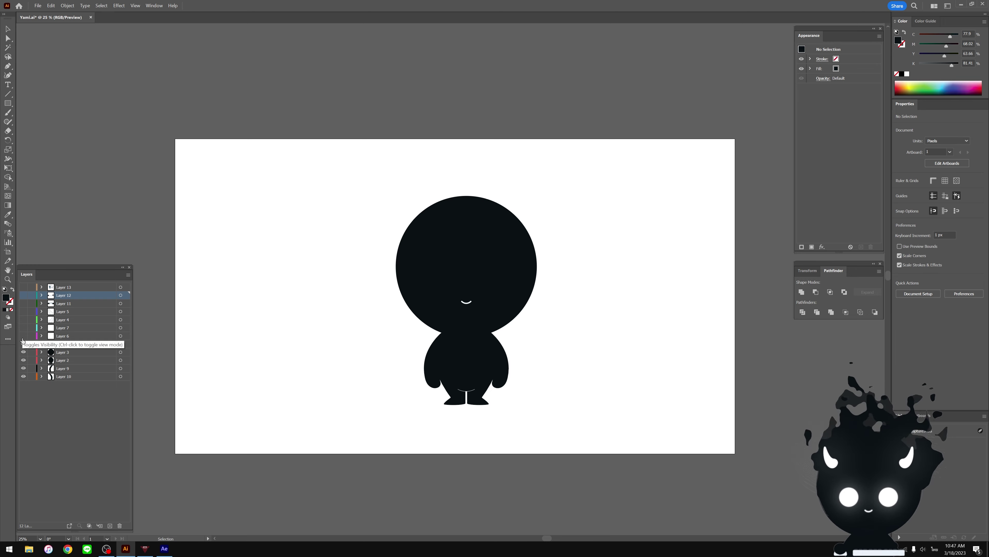
# - Make all the hidden character layers visible again
pyautogui.click(23, 352)
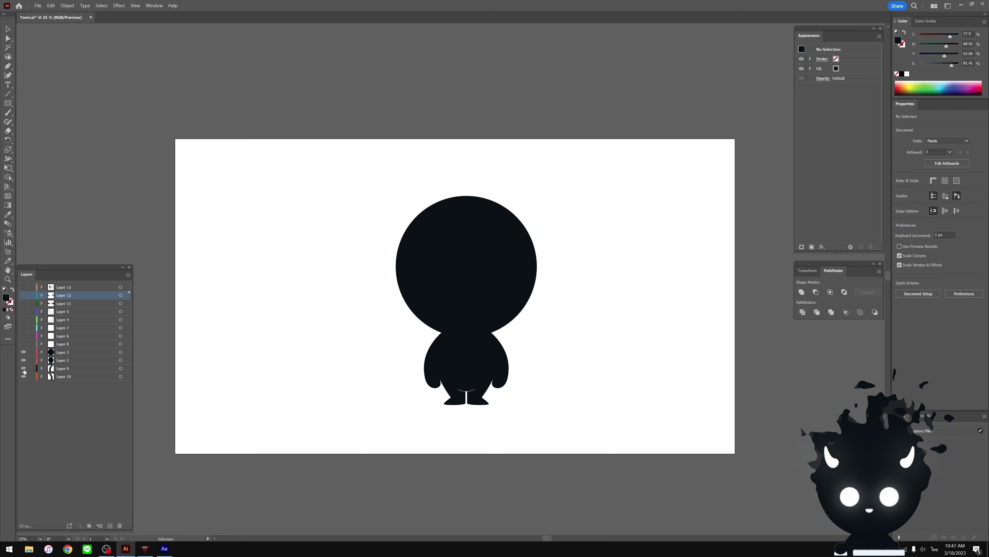
pyautogui.click(24, 368)
pyautogui.click(23, 368)
pyautogui.moveTo(27, 344); pyautogui.dragTo(30, 307)
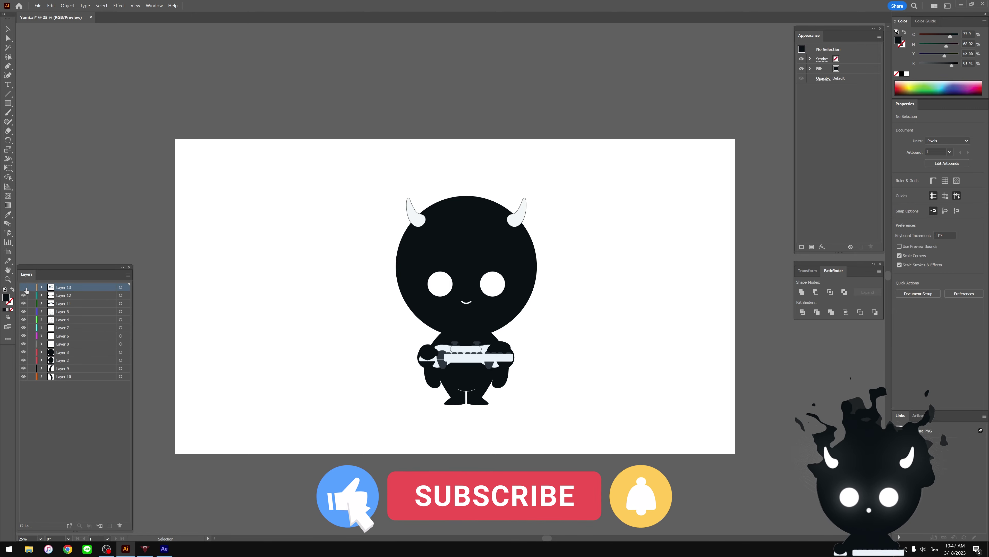
# - Show Layer 13, delete the placed sketch image, then remove the empty Layer 13
pyautogui.click(23, 287)
pyautogui.click(713, 300)
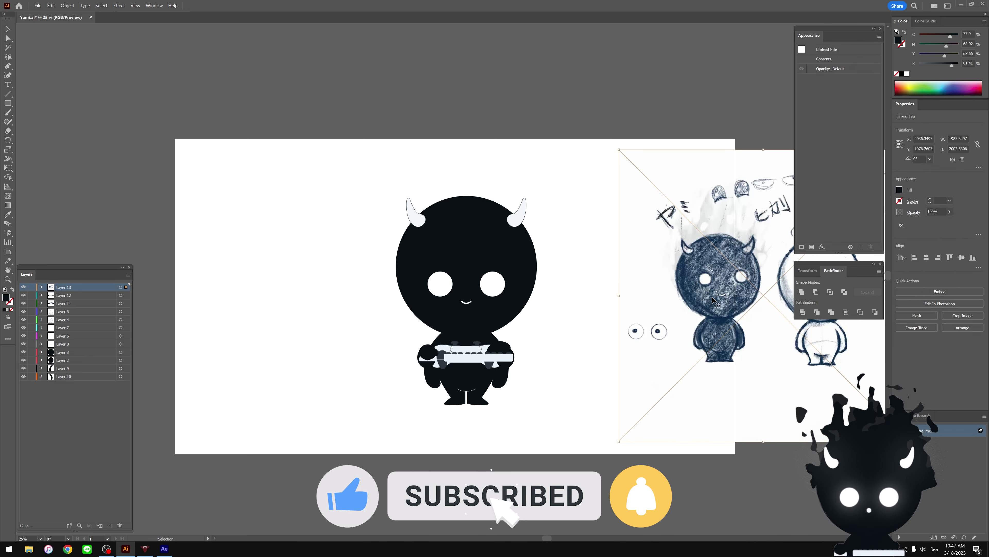
pyautogui.press('Delete')
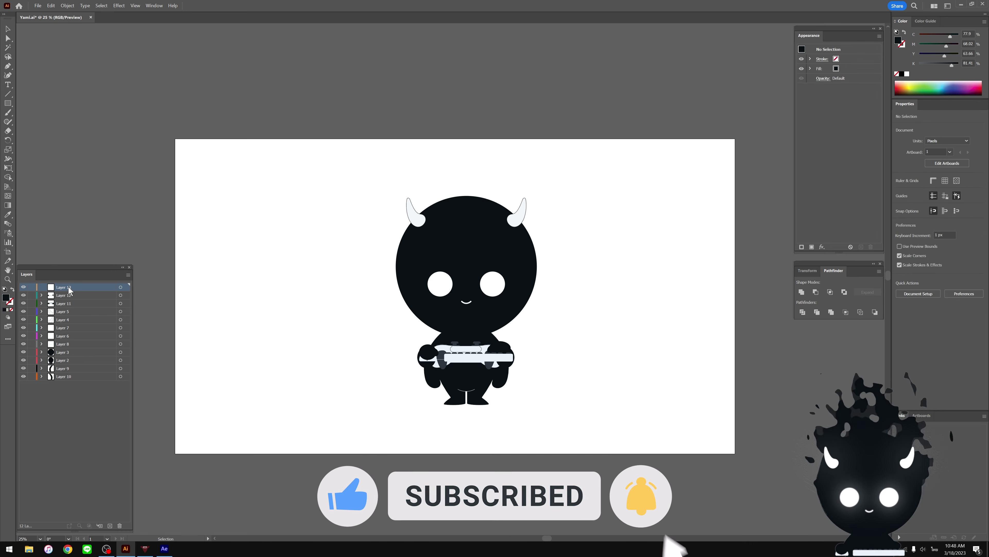
pyautogui.click(120, 525)
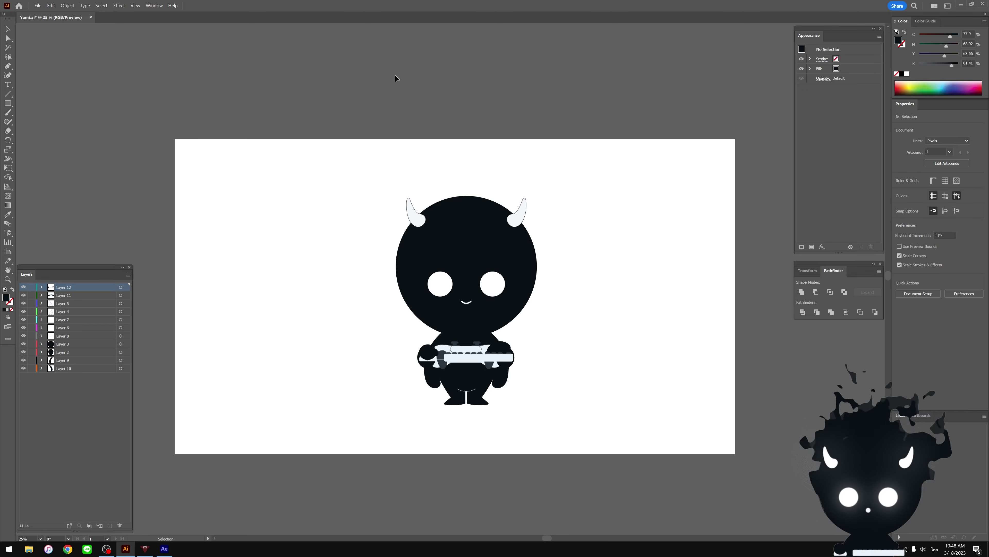
# - Save the artwork as 'Yami 3' with the default Illustrator Options
pyautogui.hotkey('ctrl', 'shift', 's')
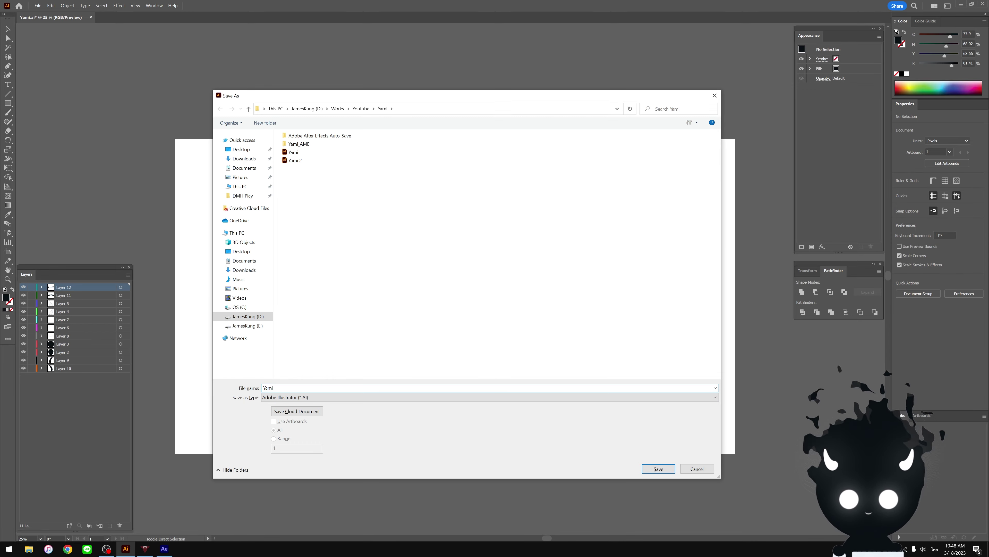
pyautogui.write('Yami 3')
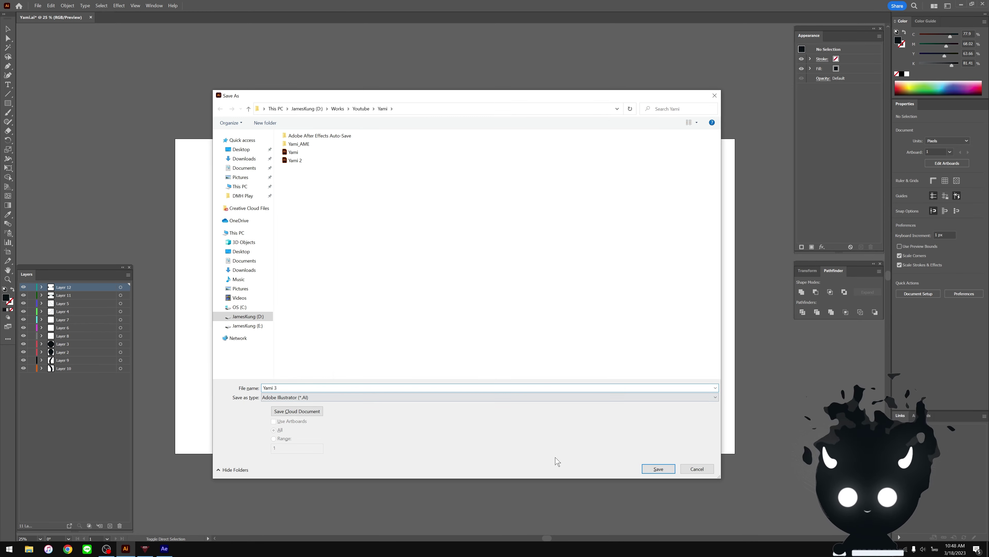
pyautogui.click(643, 469)
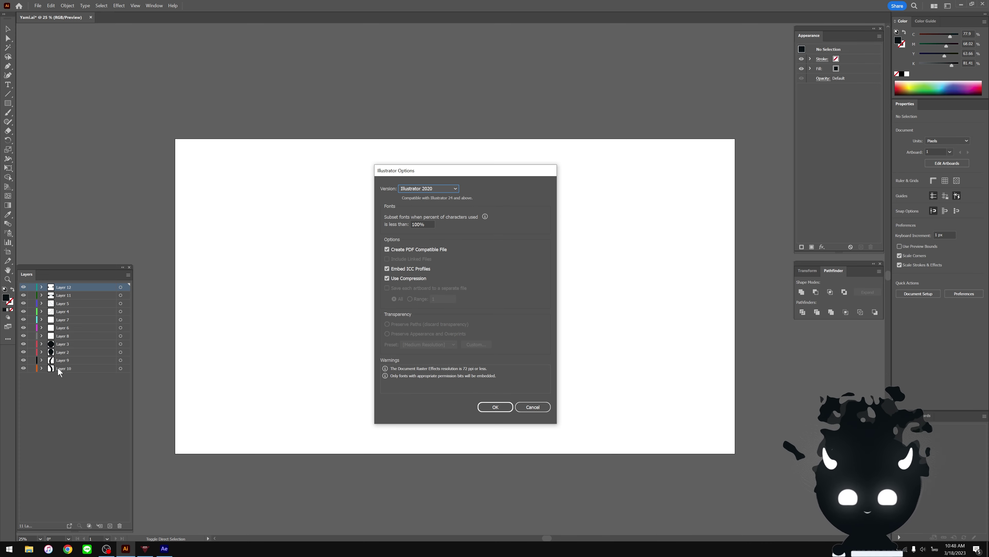
pyautogui.click(495, 407)
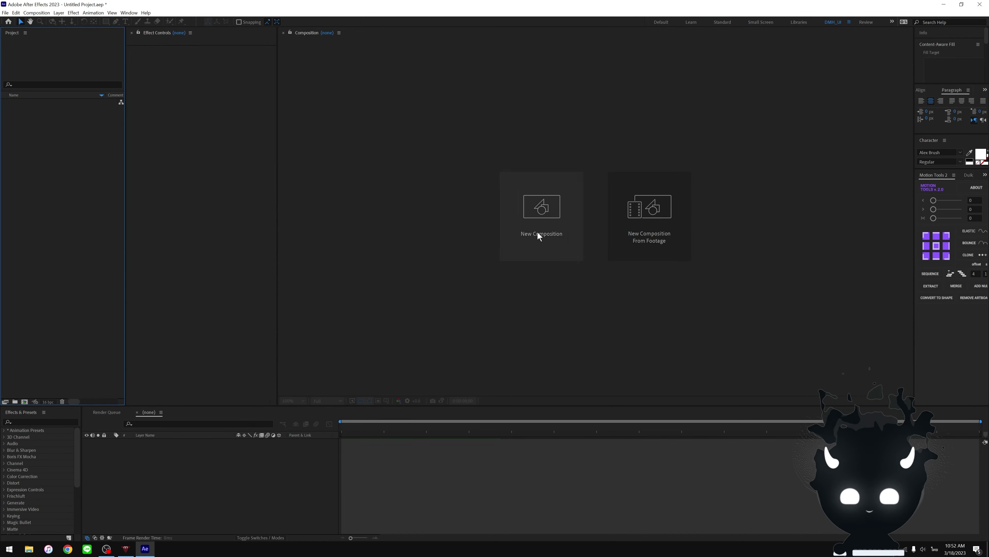
# - Import Yami 3 as Composition - Retain Layer Sizes, with Sequence unchecked
pyautogui.doubleClick(47, 149)
pyautogui.click(92, 80)
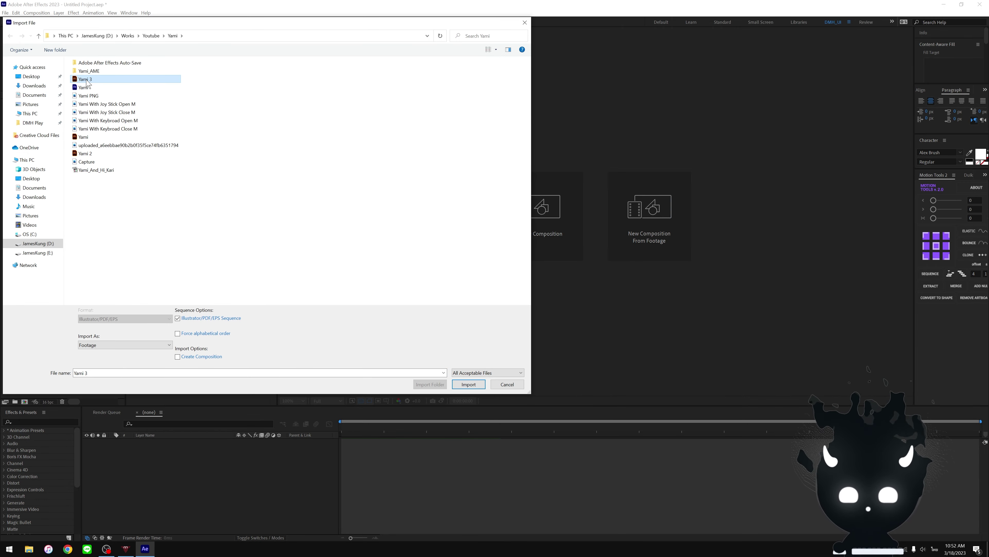
pyautogui.click(103, 344)
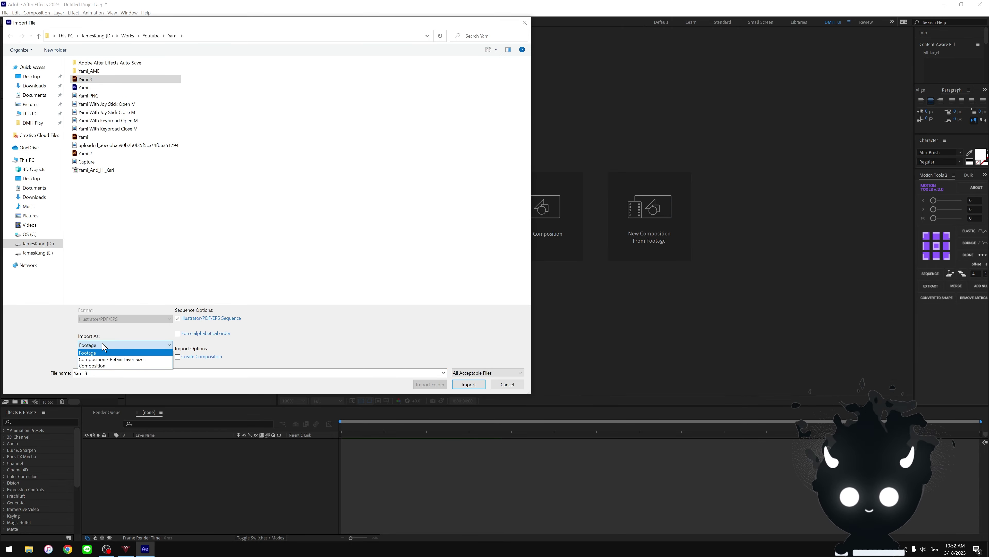
pyautogui.click(139, 361)
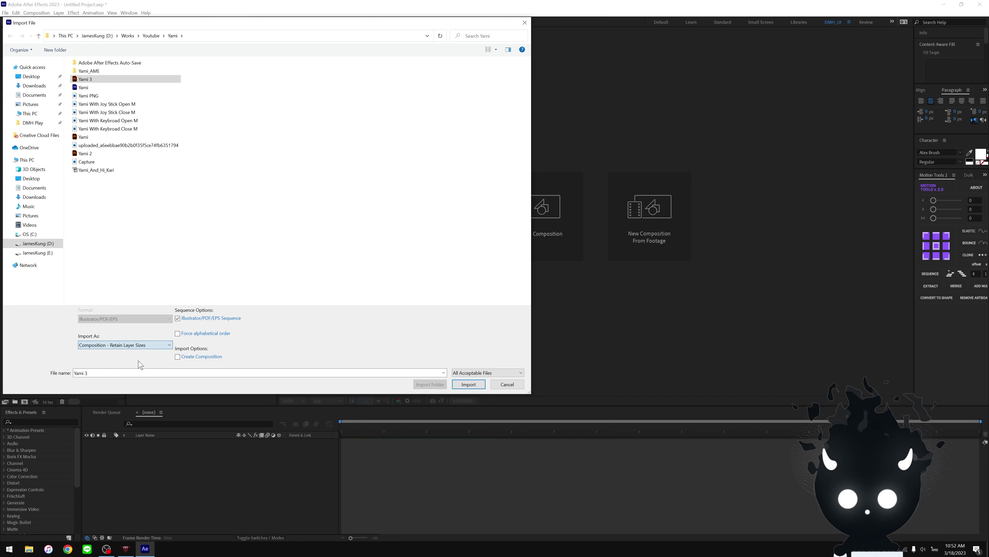
pyautogui.click(178, 319)
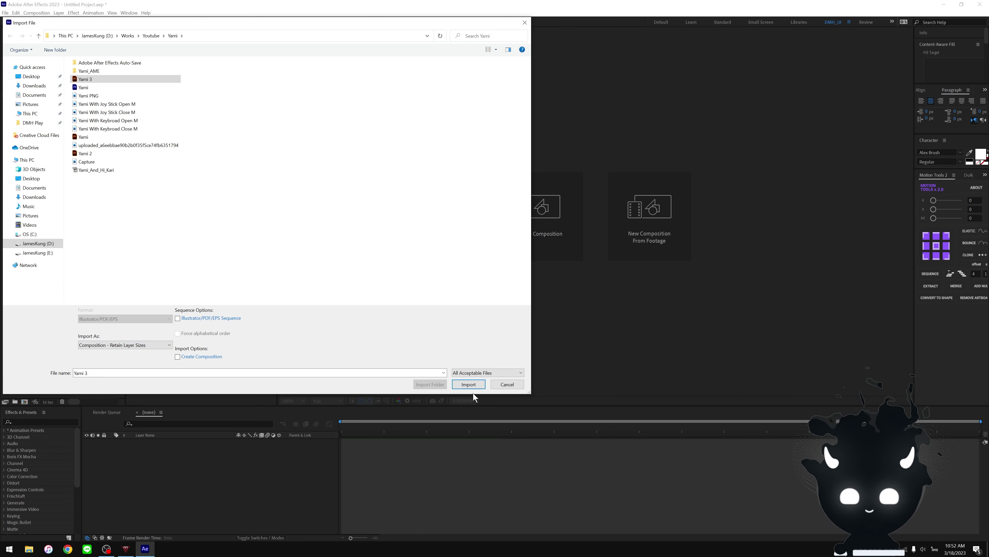
pyautogui.click(473, 385)
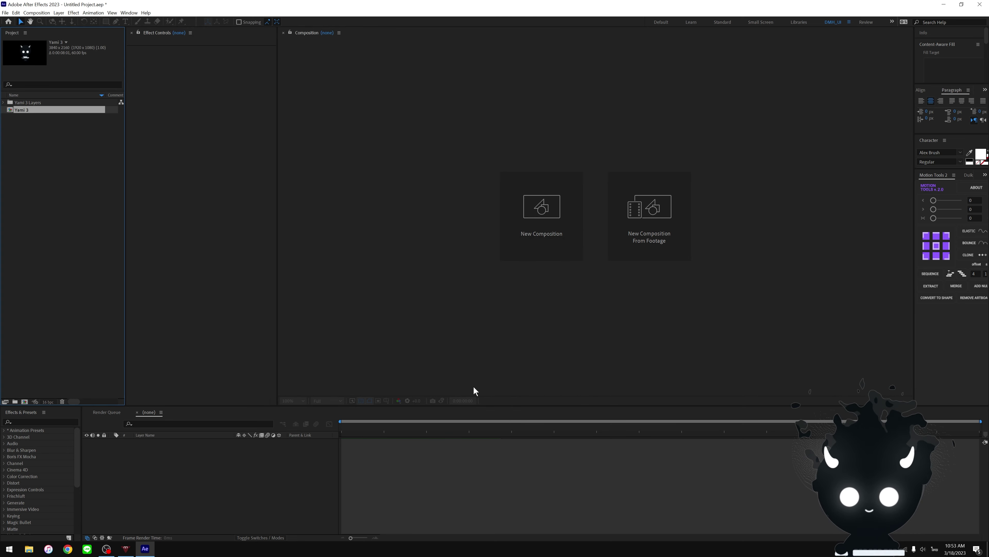
# - Open the Yami 3 composition and return to the start of the timeline
pyautogui.click(21, 103)
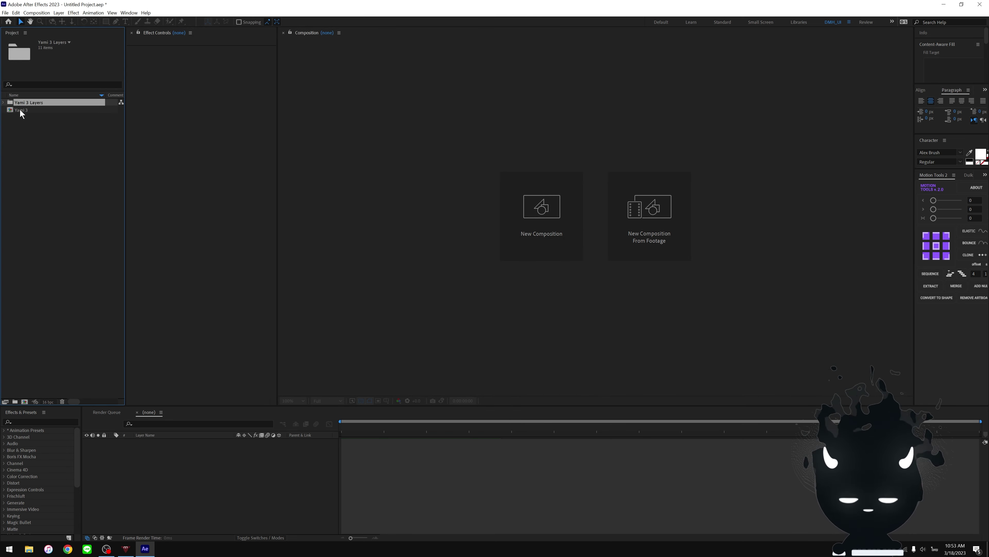
pyautogui.click(21, 110)
pyautogui.doubleClick(22, 110)
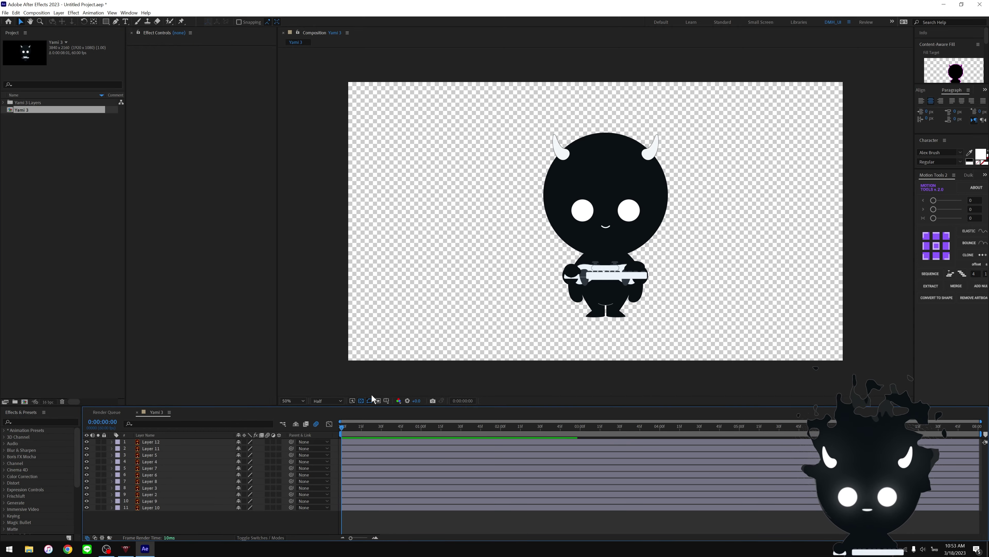
pyautogui.press('Home')
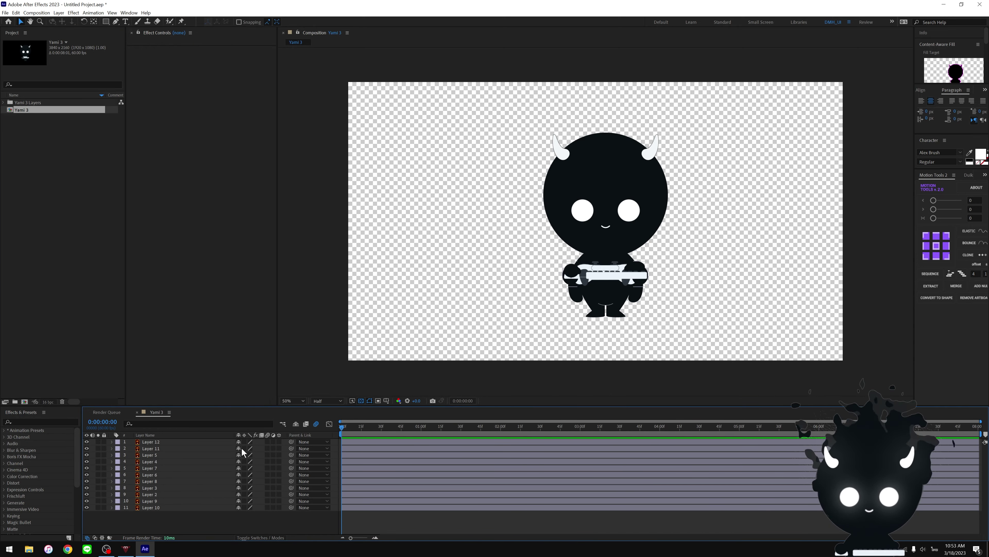
# - Enable Continuously Rasterize on all layers and check the art with the transparency grid toggled
pyautogui.moveTo(244, 443); pyautogui.dragTo(245, 507)
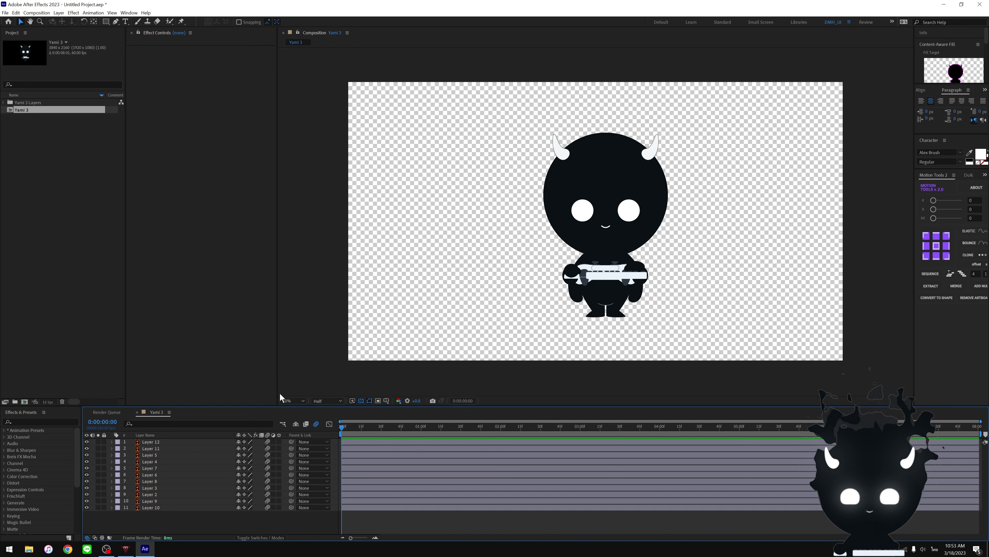
pyautogui.click(361, 400)
pyautogui.click(361, 401)
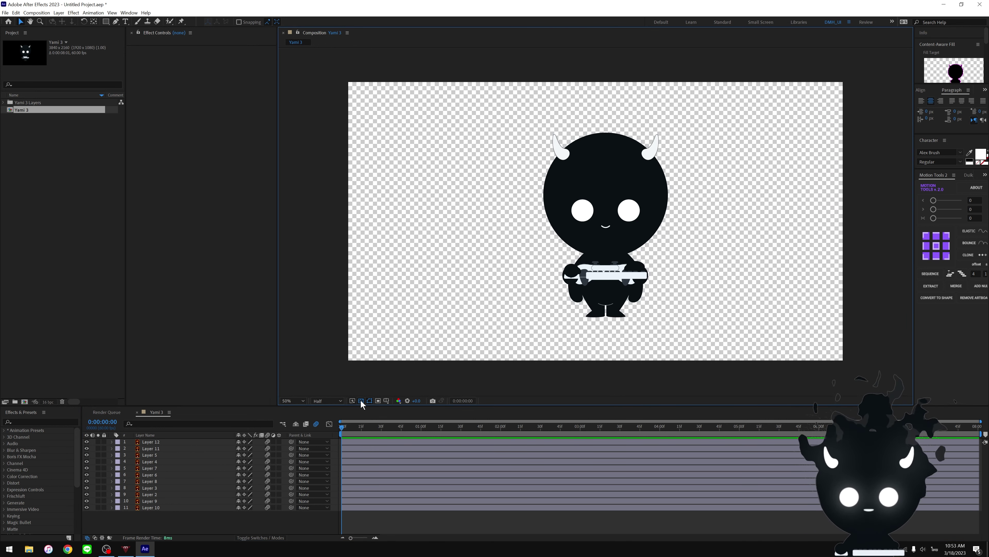
pyautogui.click(361, 401)
pyautogui.click(361, 400)
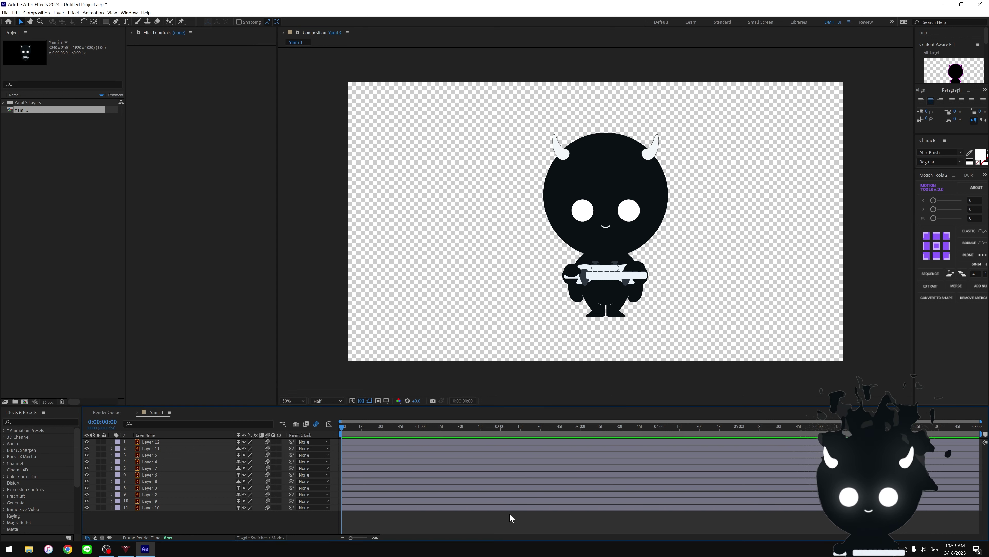
# - Select Layer 12, preview it, and delete it from the composition
pyautogui.click(155, 442)
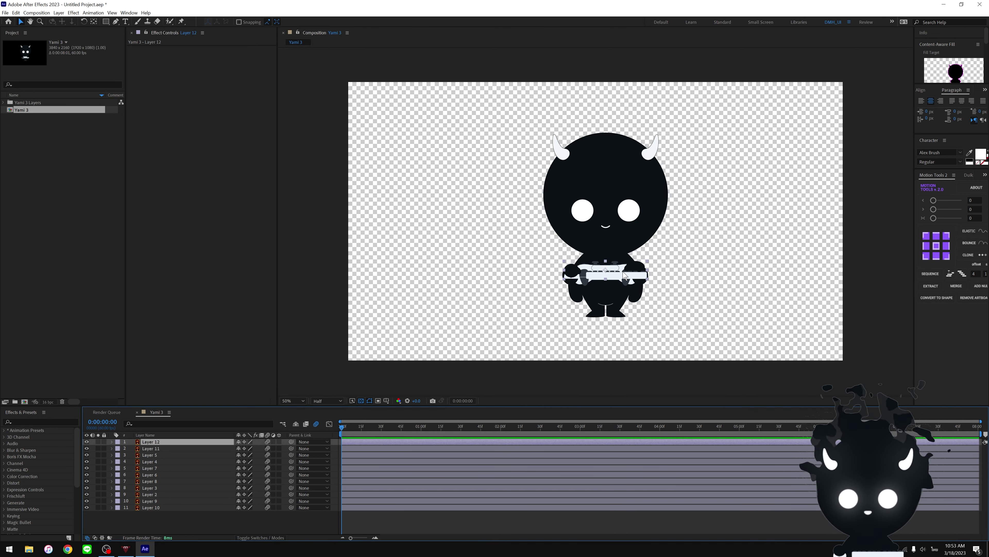
pyautogui.press('space')
pyautogui.press('space')
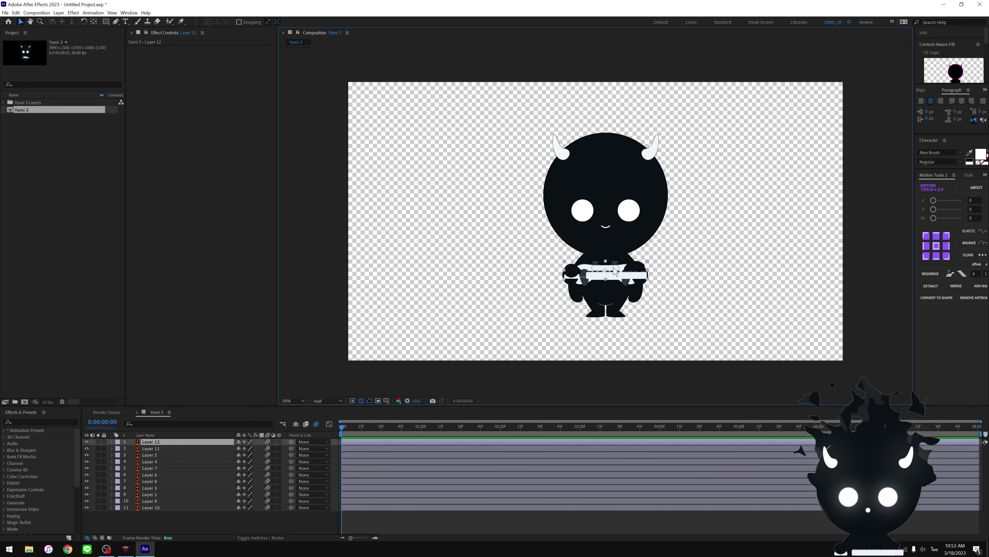
pyautogui.press('Delete')
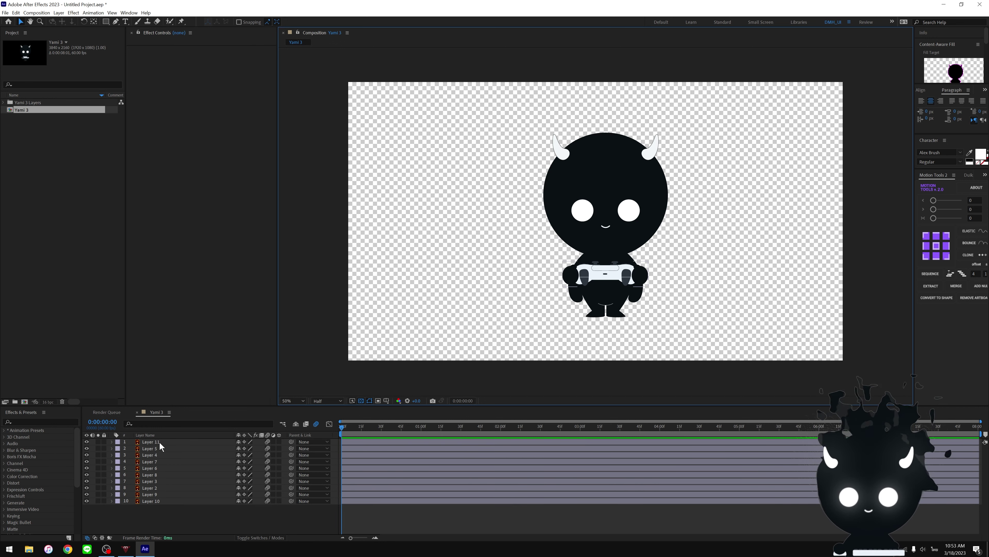
# - Check the remaining controller and mouth layers by selecting and deselecting them
pyautogui.click(160, 443)
pyautogui.click(496, 516)
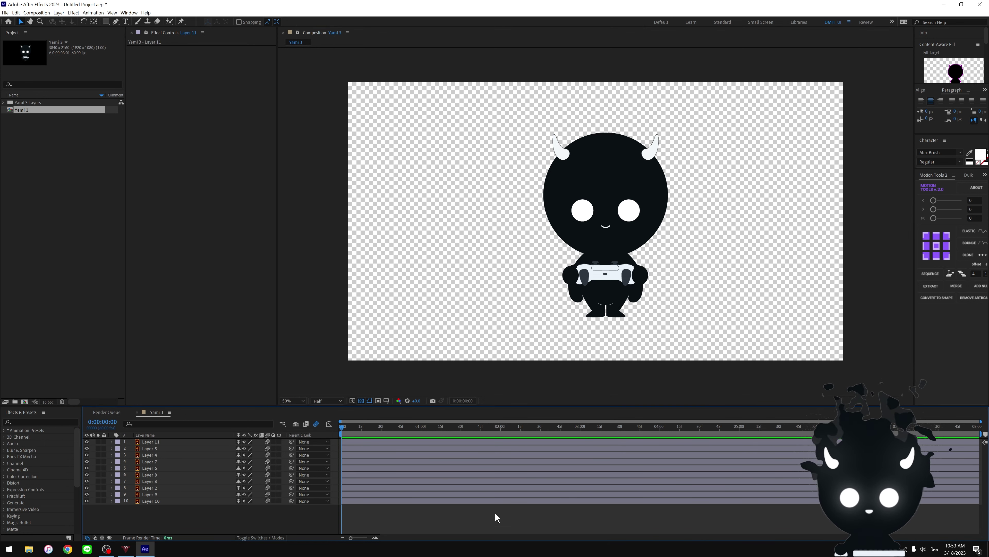
pyautogui.click(367, 468)
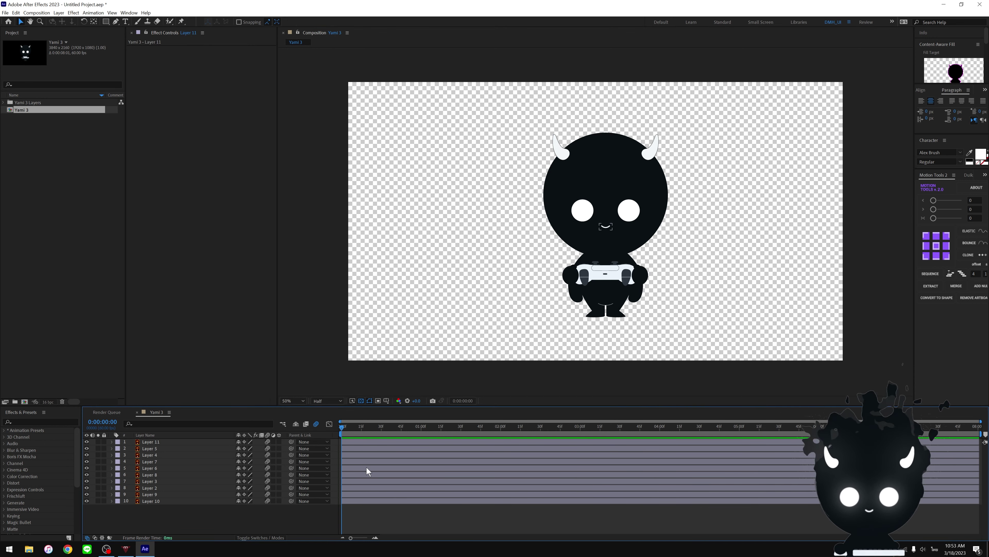
pyautogui.click(357, 441)
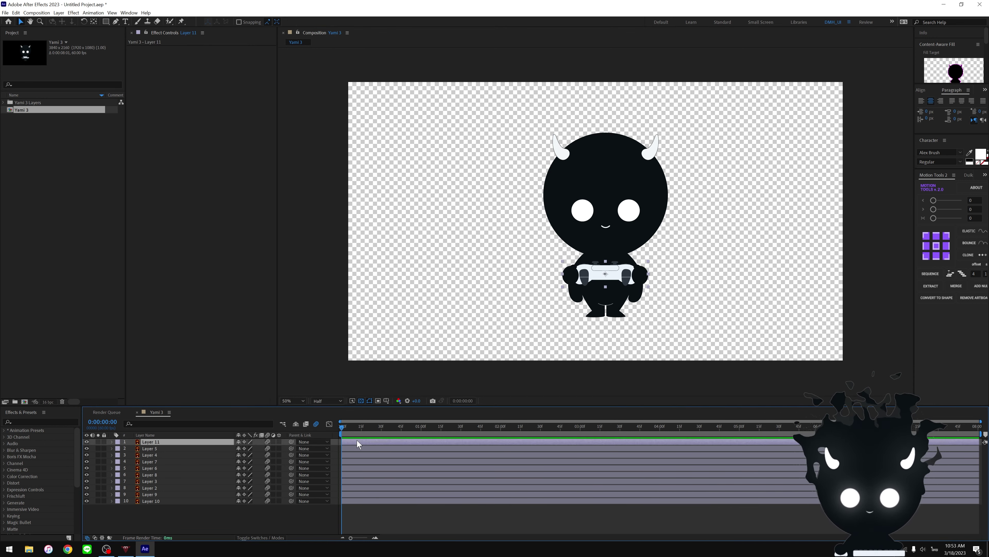
pyautogui.click(361, 520)
pyautogui.click(59, 12)
# - Add a null object and parent layers 2–11 to Null 1
pyautogui.moveTo(77, 21)
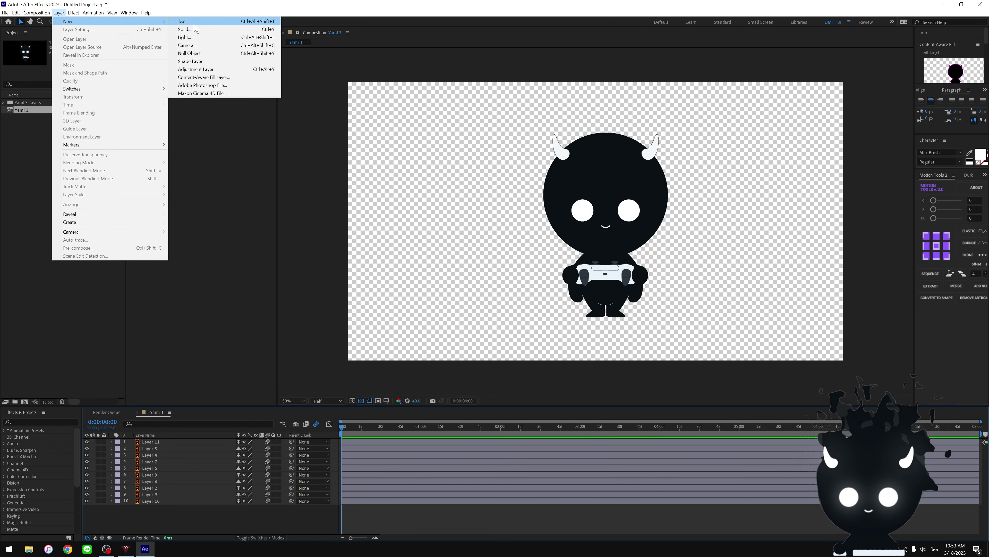
pyautogui.click(190, 53)
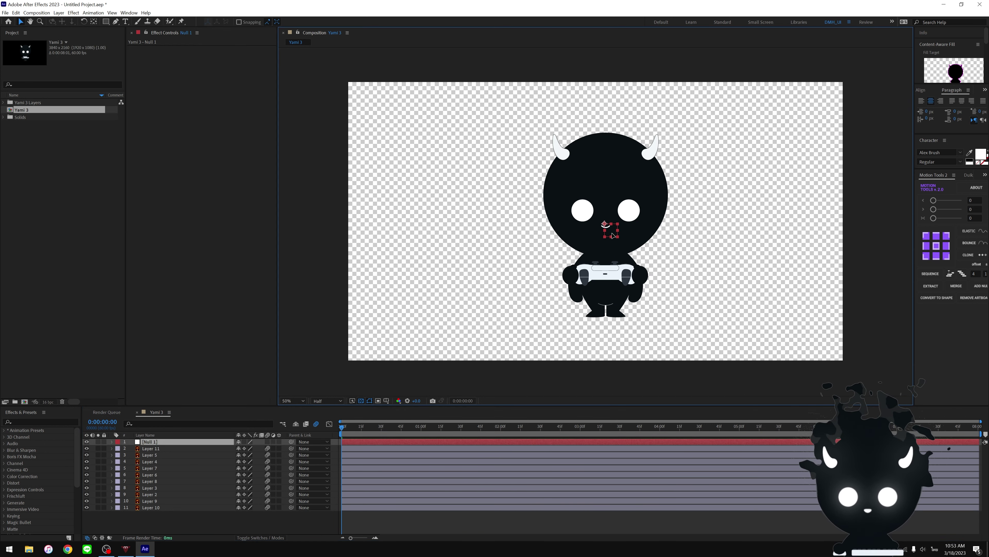
pyautogui.click(176, 449)
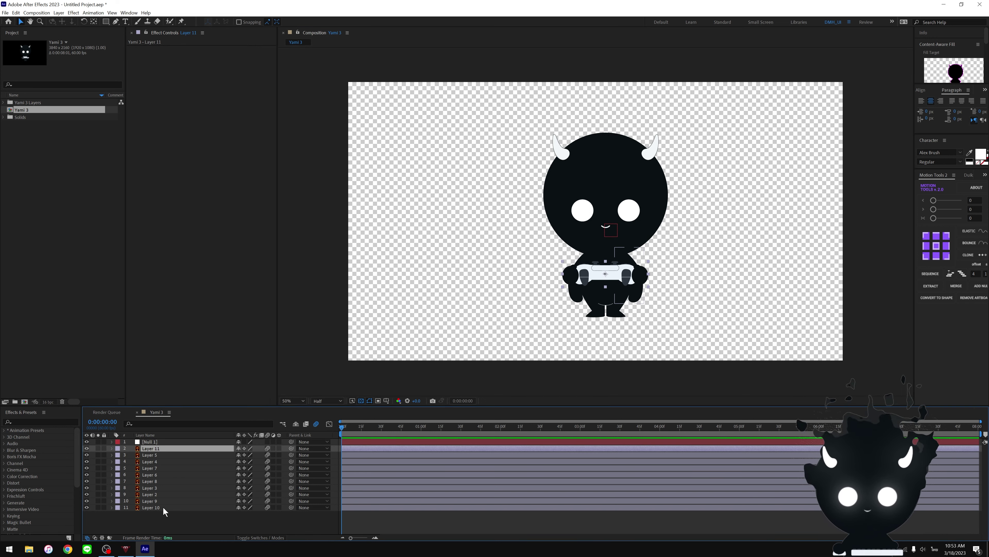
pyautogui.keyDown('shift'); pyautogui.click(164, 507); pyautogui.keyUp('shift')
pyautogui.moveTo(291, 448); pyautogui.dragTo(173, 443)
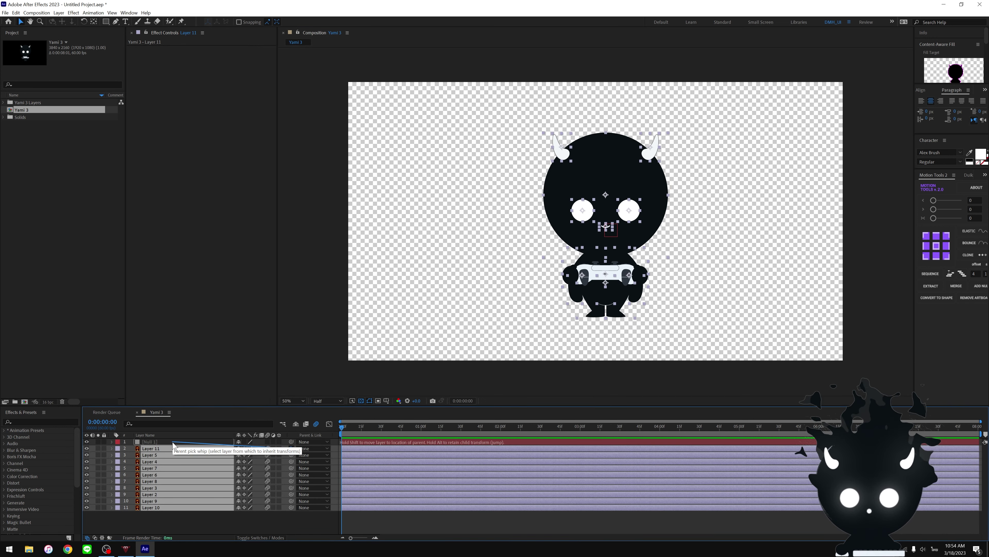
# - Scale Null 1 to 68%, move the character lower, then delete the null
pyautogui.click(360, 443)
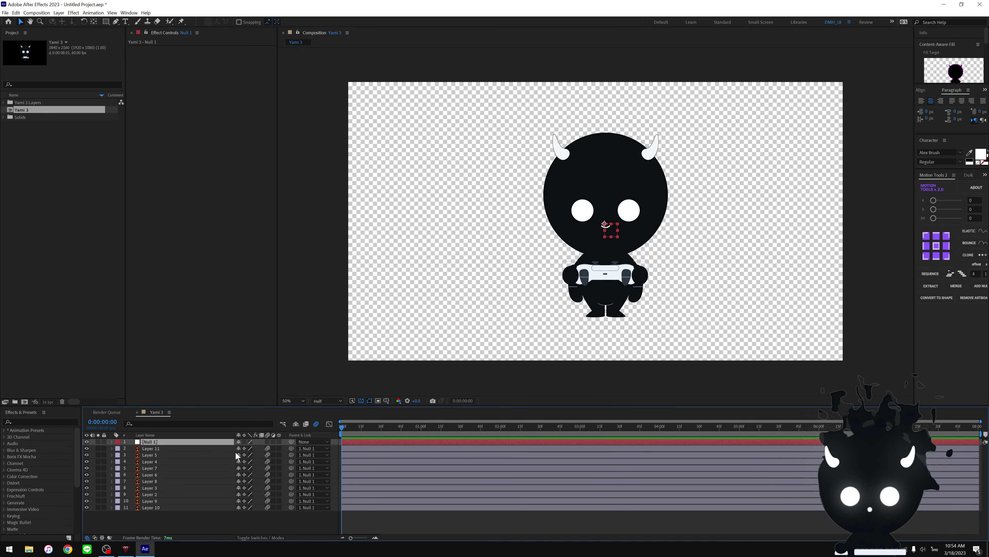
pyautogui.press('s')
pyautogui.moveTo(251, 449); pyautogui.dragTo(238, 449)
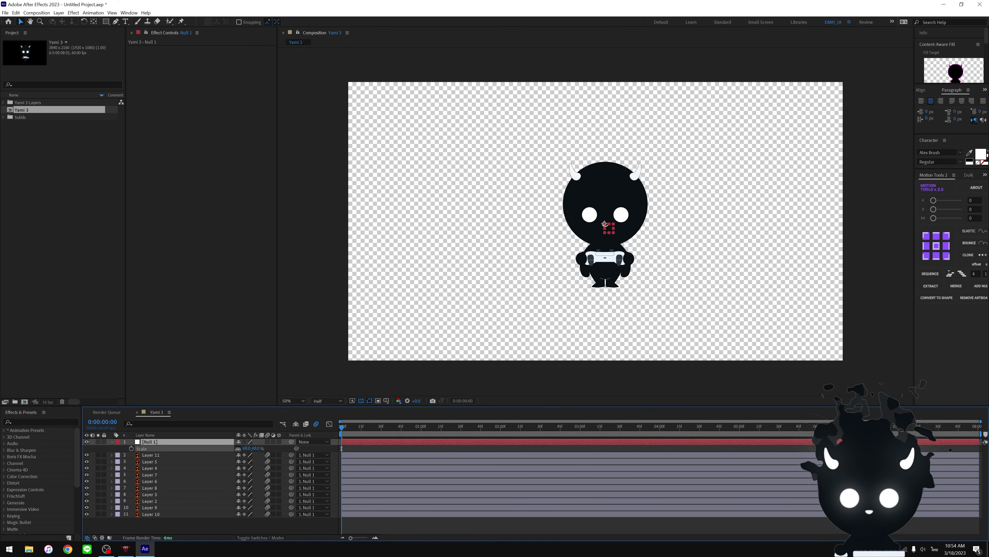
pyautogui.moveTo(611, 230); pyautogui.dragTo(601, 261)
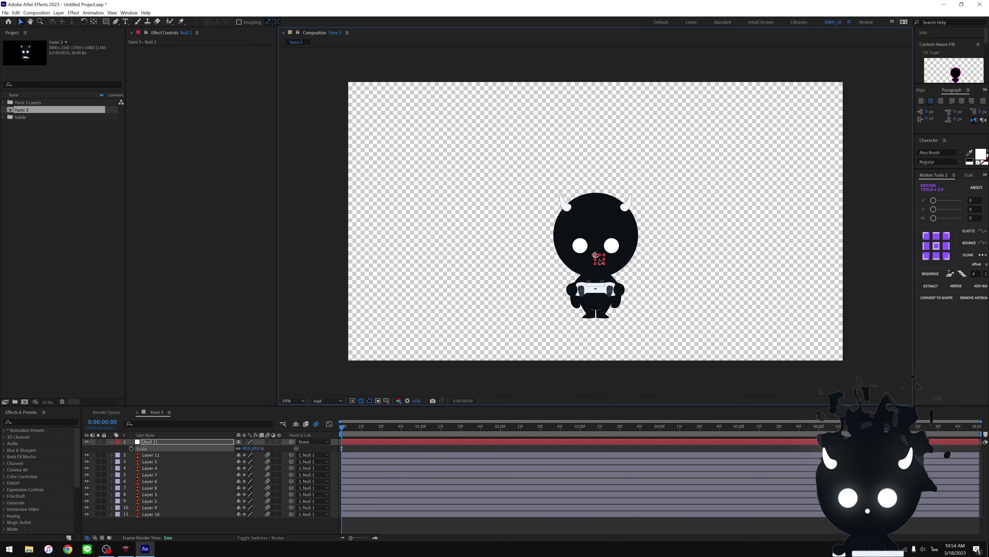
pyautogui.click(456, 450)
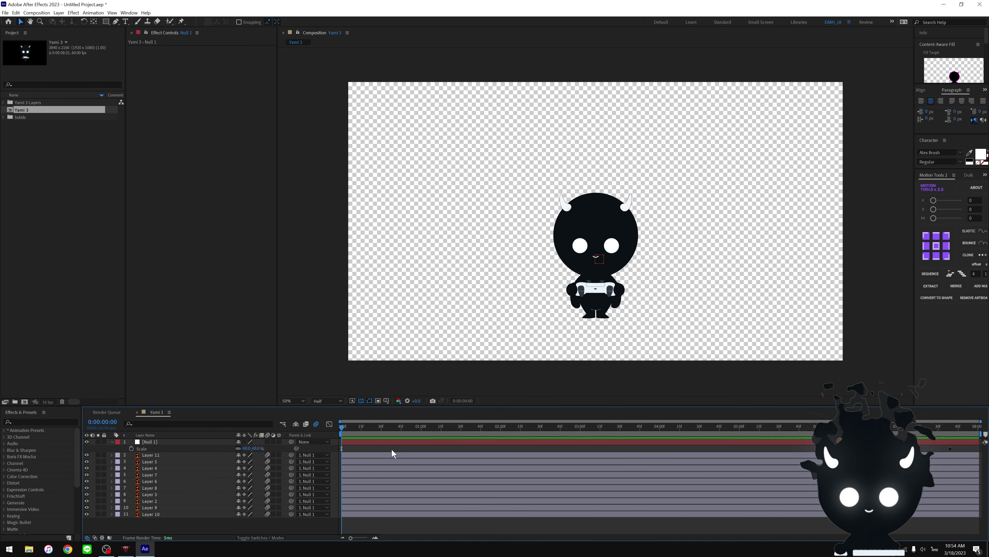
pyautogui.click(376, 444)
pyautogui.press('Delete')
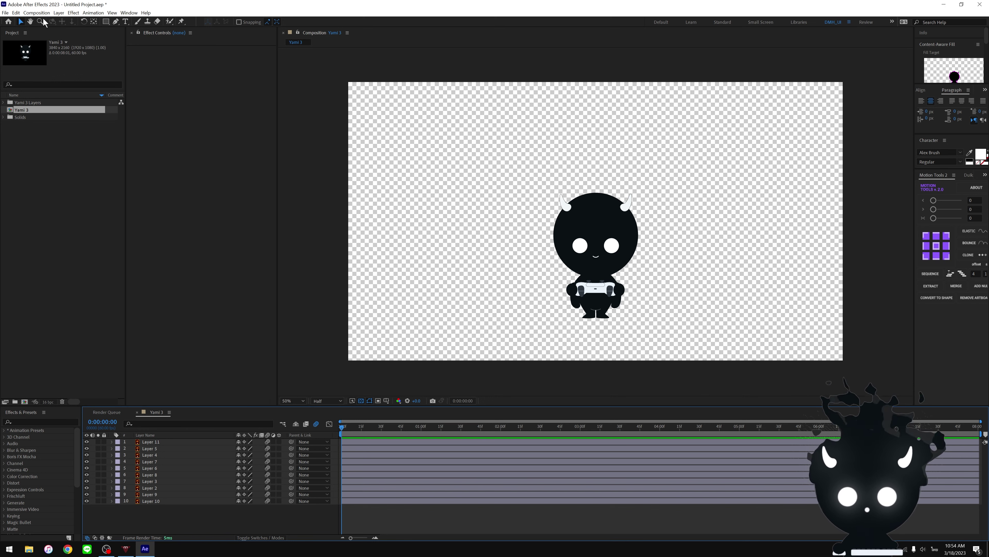
# - In Composition Settings, set width and height to 2000 px each
pyautogui.click(37, 12)
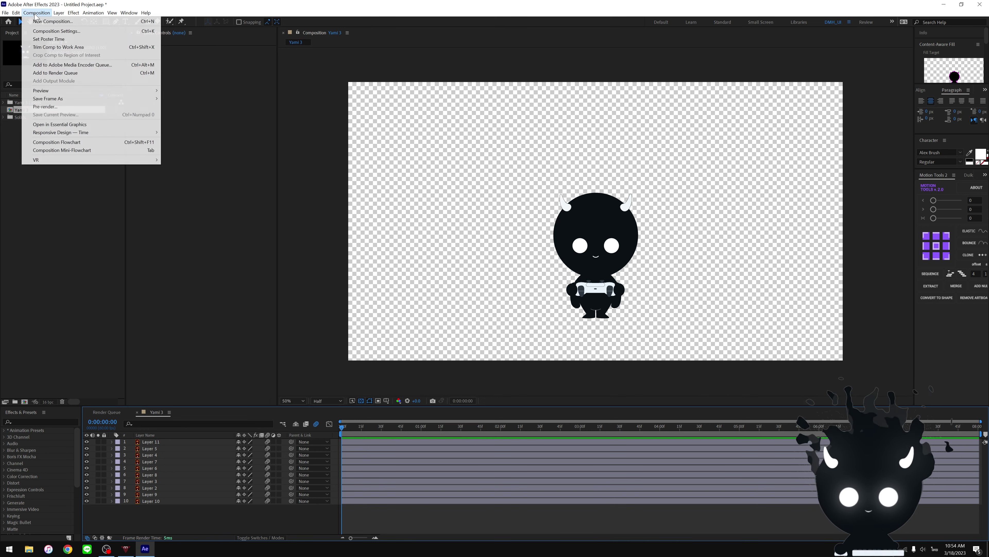
pyautogui.click(55, 32)
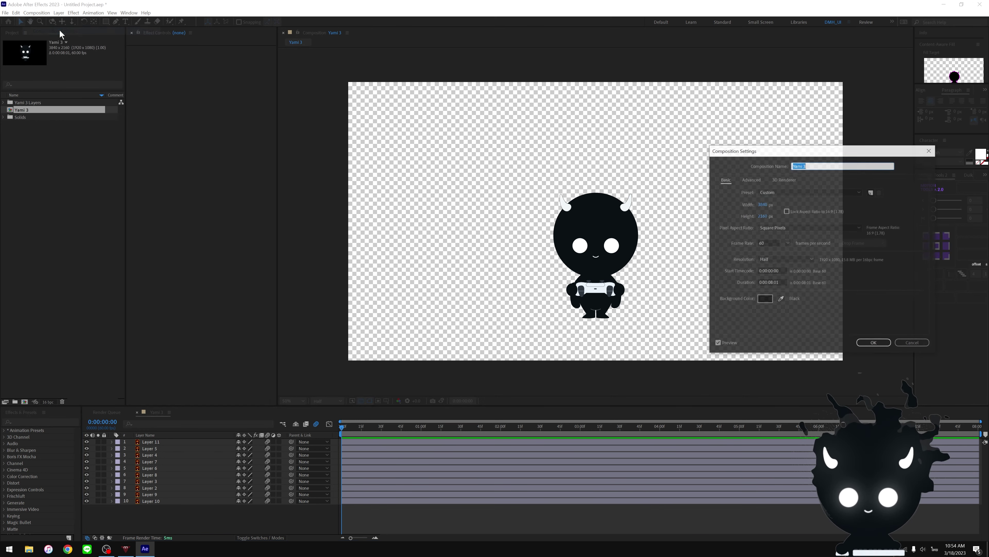
pyautogui.moveTo(809, 150); pyautogui.dragTo(399, 149)
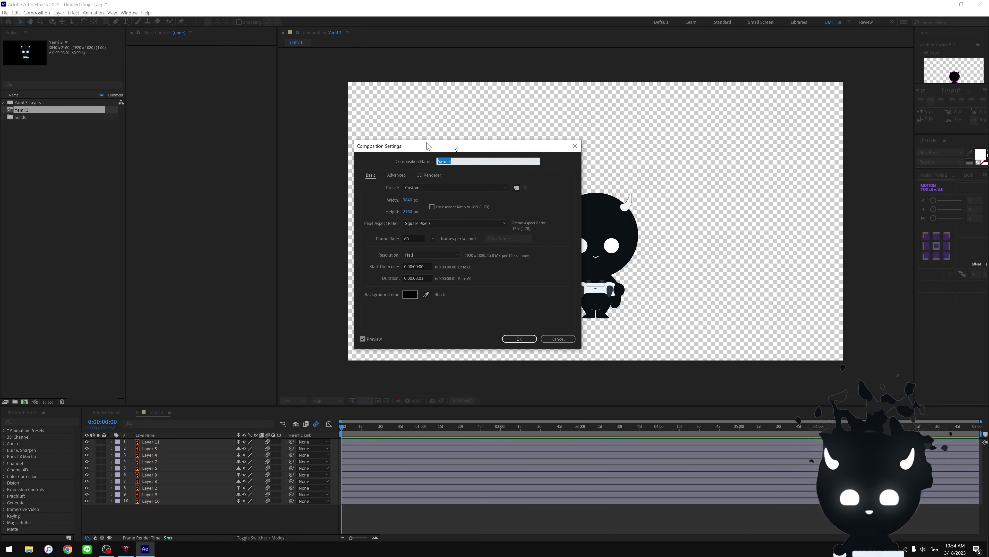
pyautogui.click(355, 203)
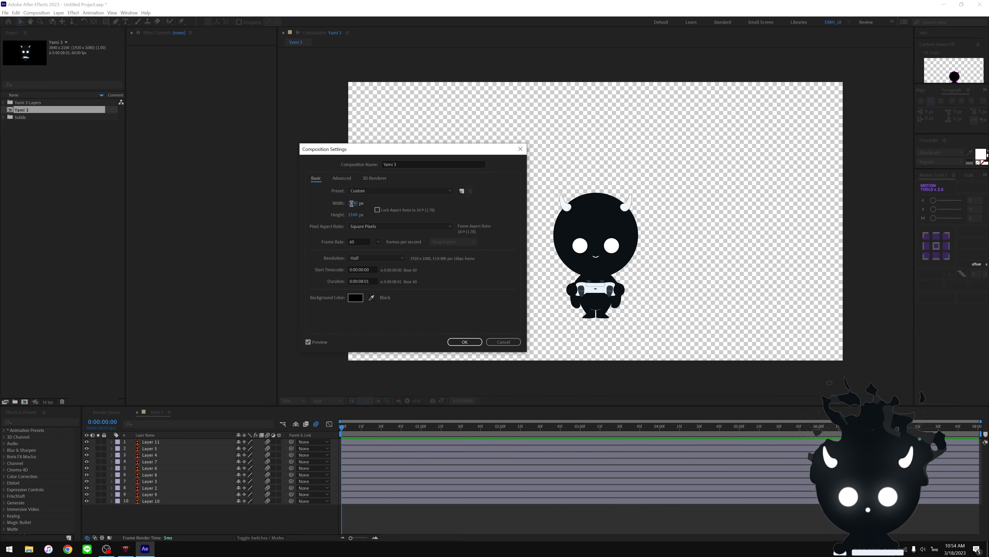
pyautogui.write('2000')
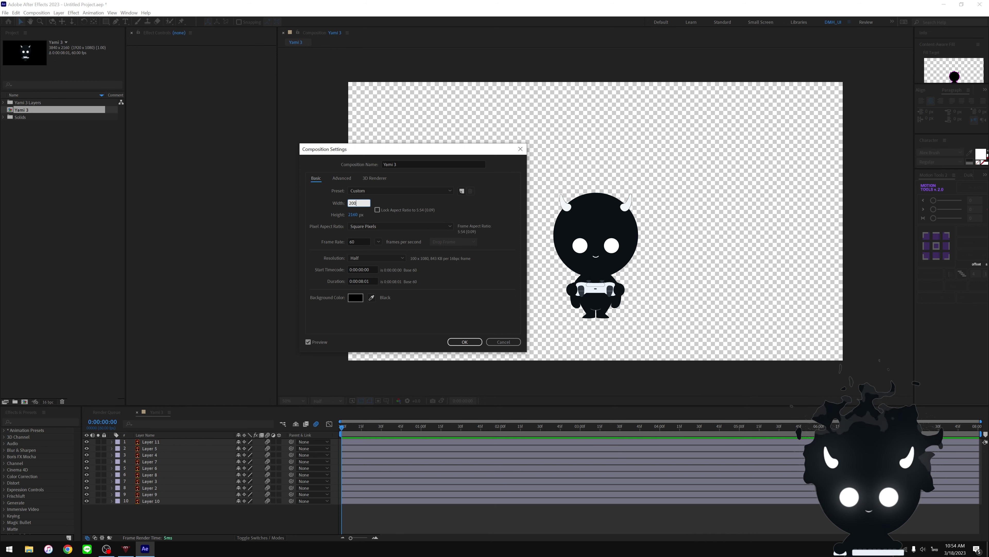
pyautogui.click(359, 215)
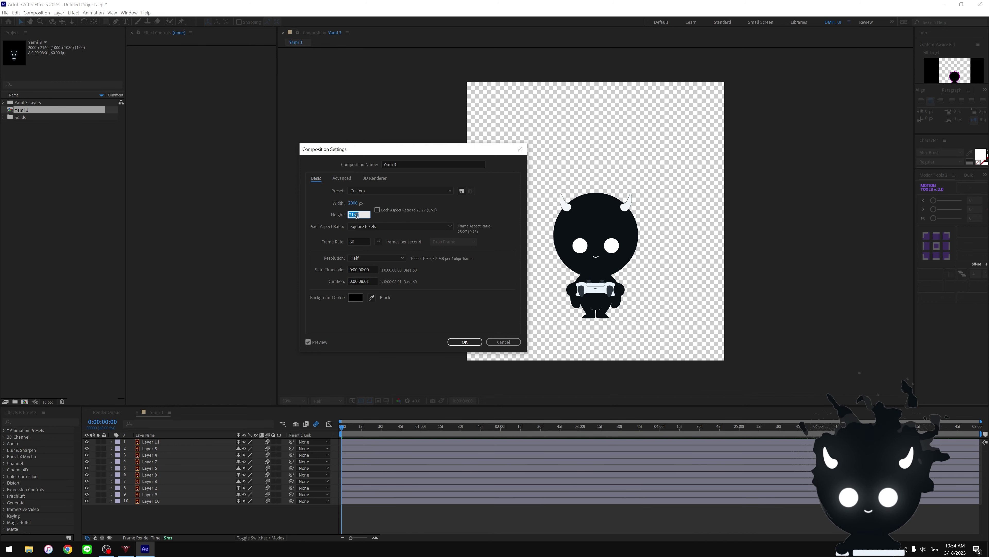
pyautogui.write('2000')
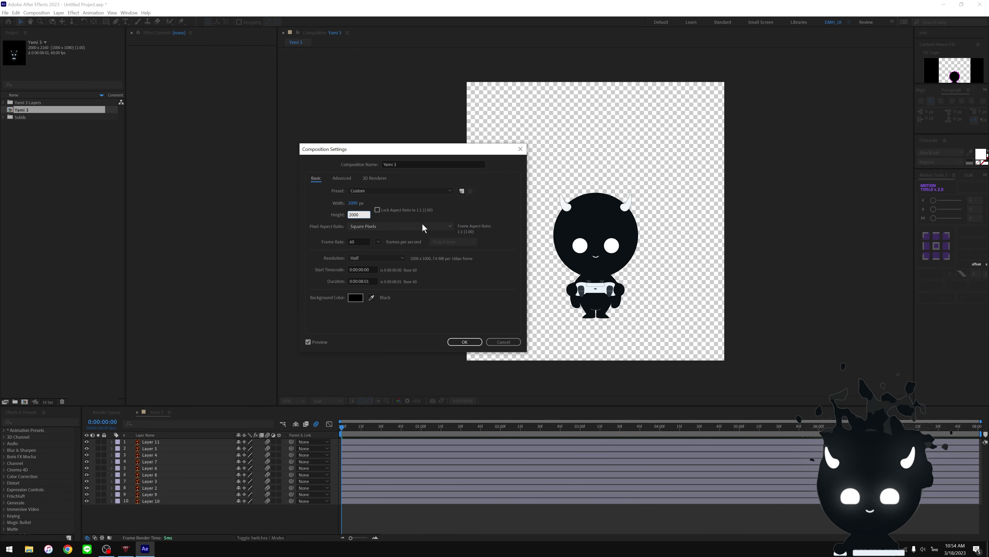
pyautogui.click(504, 211)
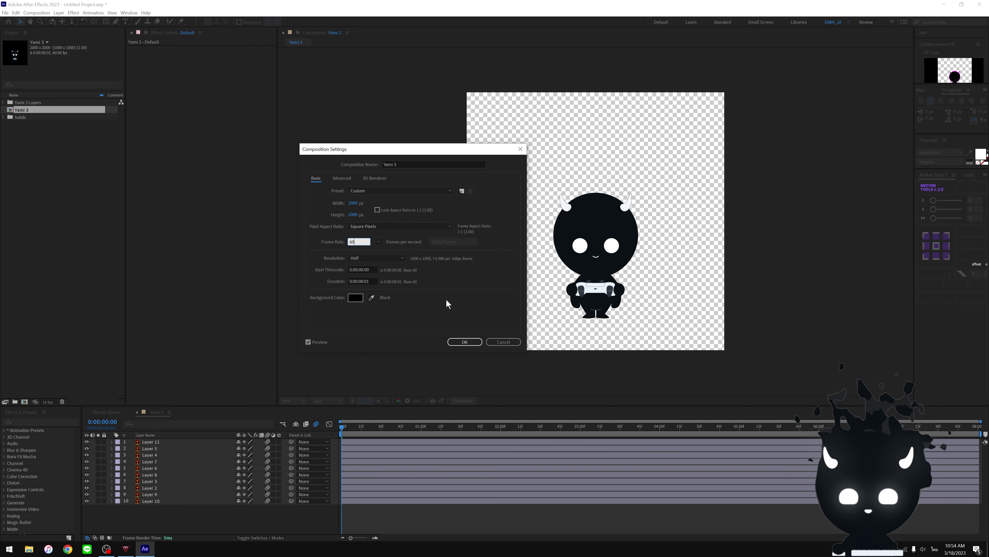
pyautogui.click(465, 341)
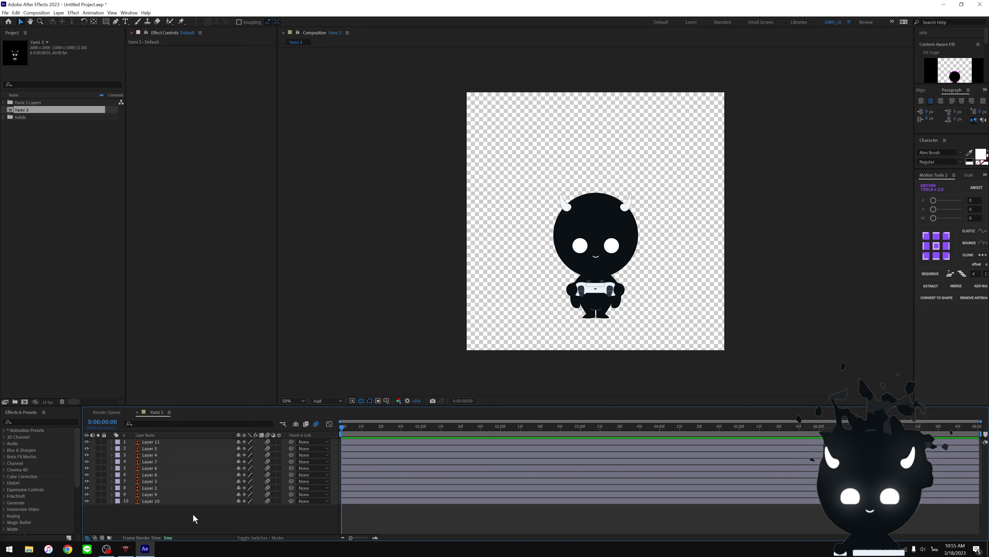
# - Create a new white solid layer named fire
pyautogui.rightClick(194, 518)
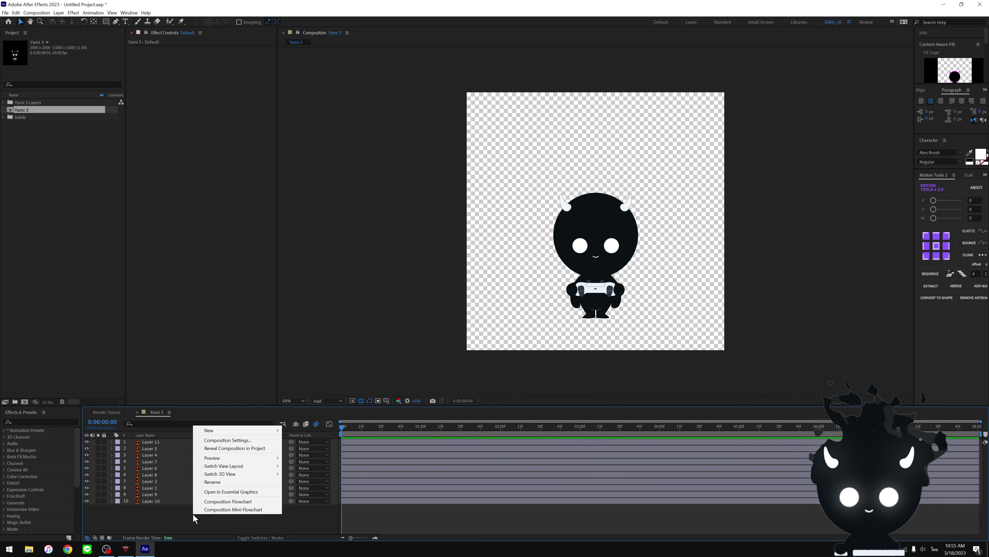
pyautogui.moveTo(231, 432)
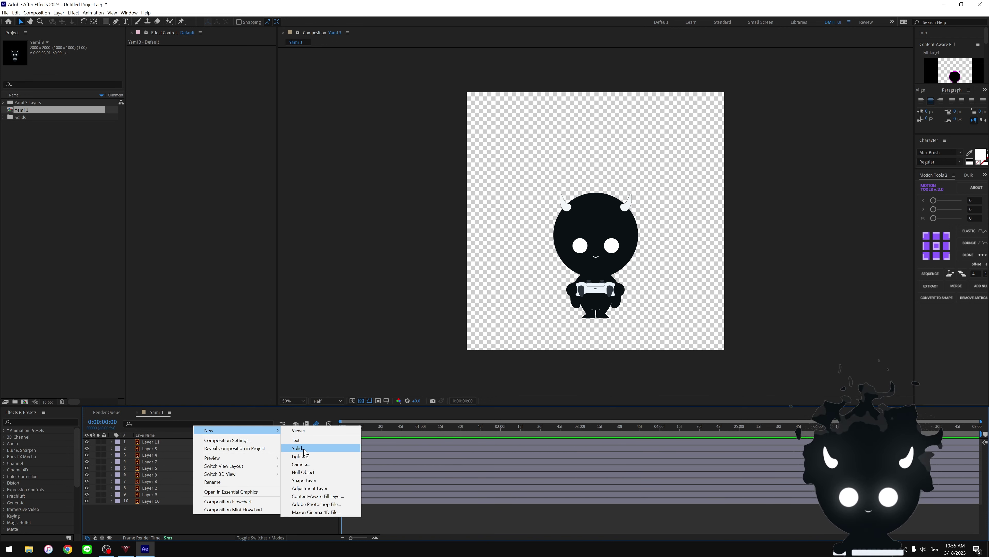
pyautogui.click(307, 446)
pyautogui.write('fire')
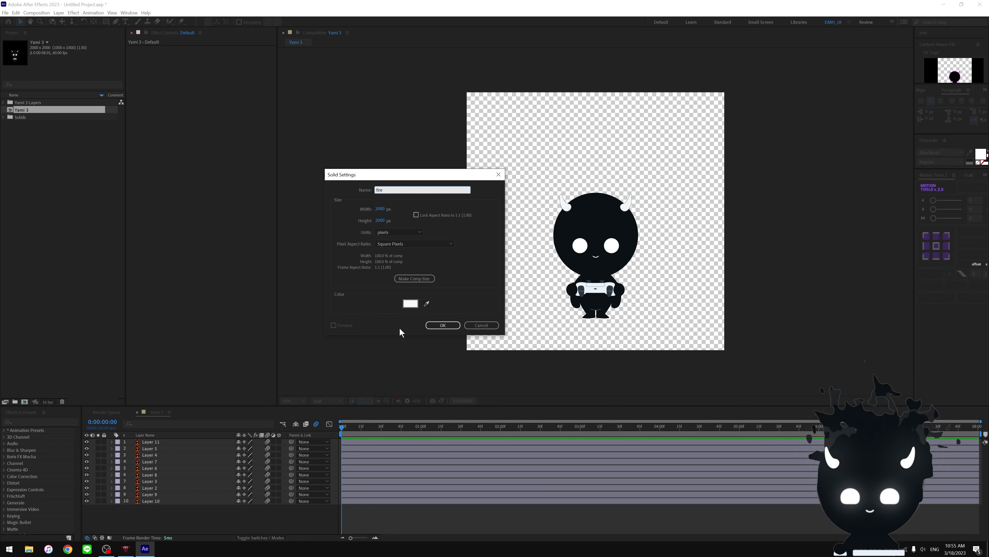
pyautogui.click(431, 326)
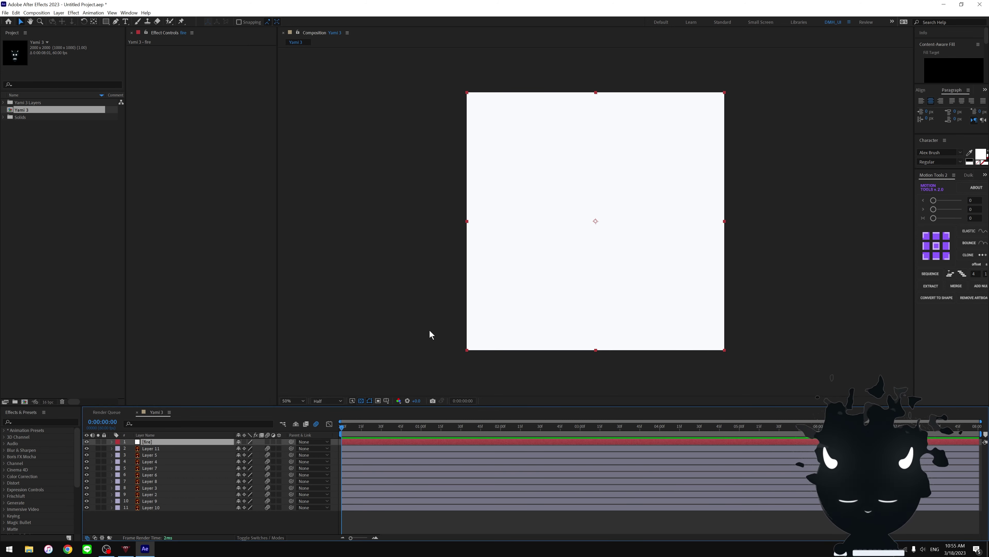
# - Apply CC Mr. Mercury to the fire layer, solo it and preview the blobs
pyautogui.click(56, 420)
pyautogui.write('cc ')
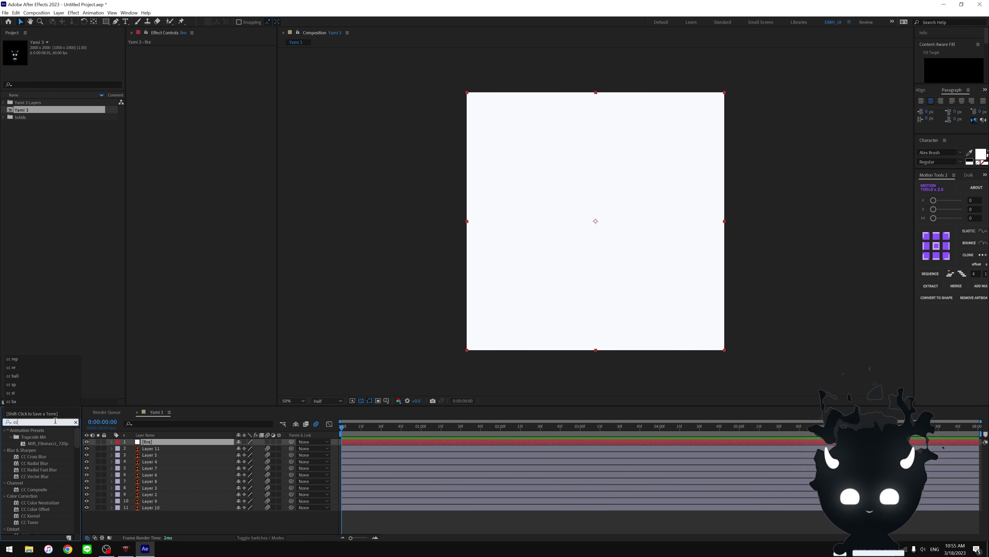
pyautogui.write('mr')
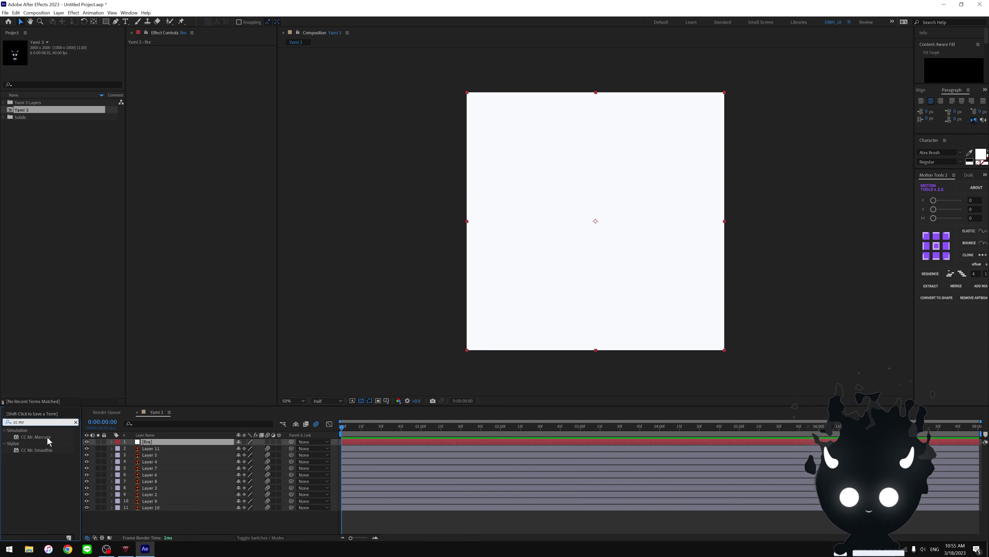
pyautogui.moveTo(47, 436); pyautogui.dragTo(195, 333)
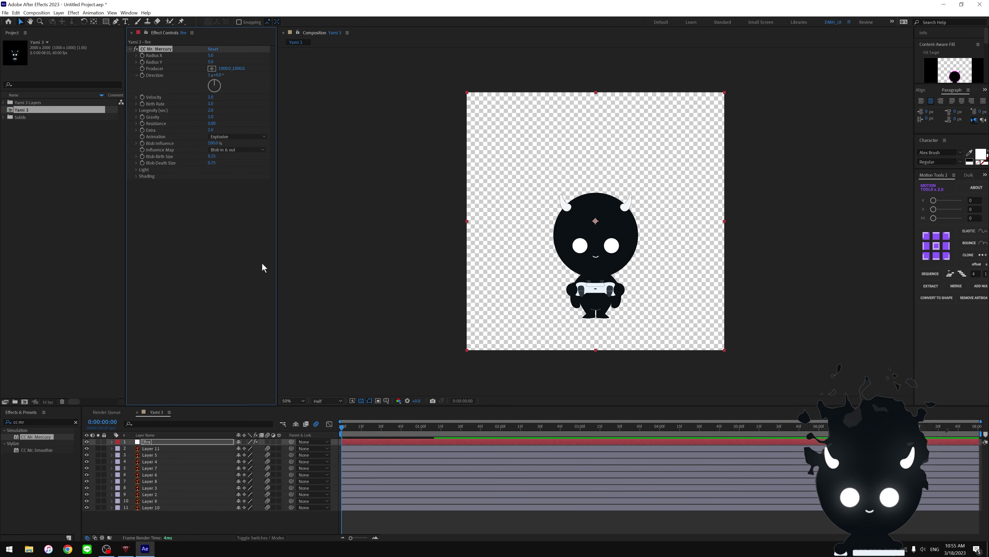
pyautogui.click(98, 441)
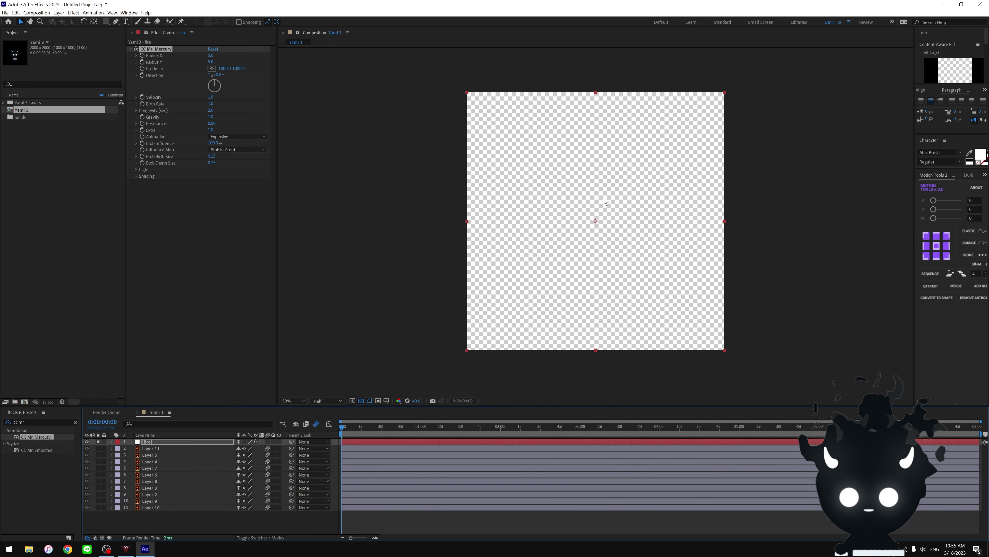
pyautogui.press('space')
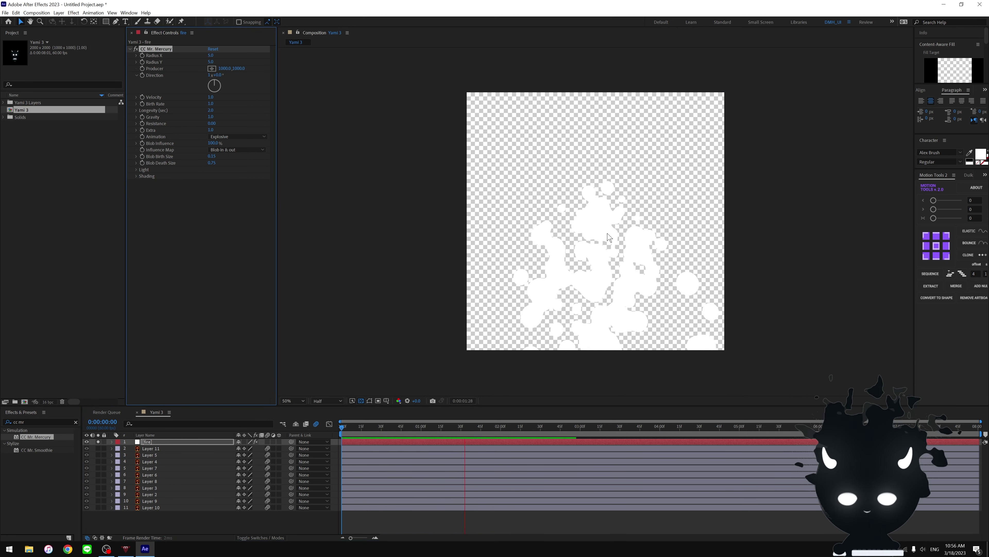
pyautogui.press('space')
pyautogui.press('space')
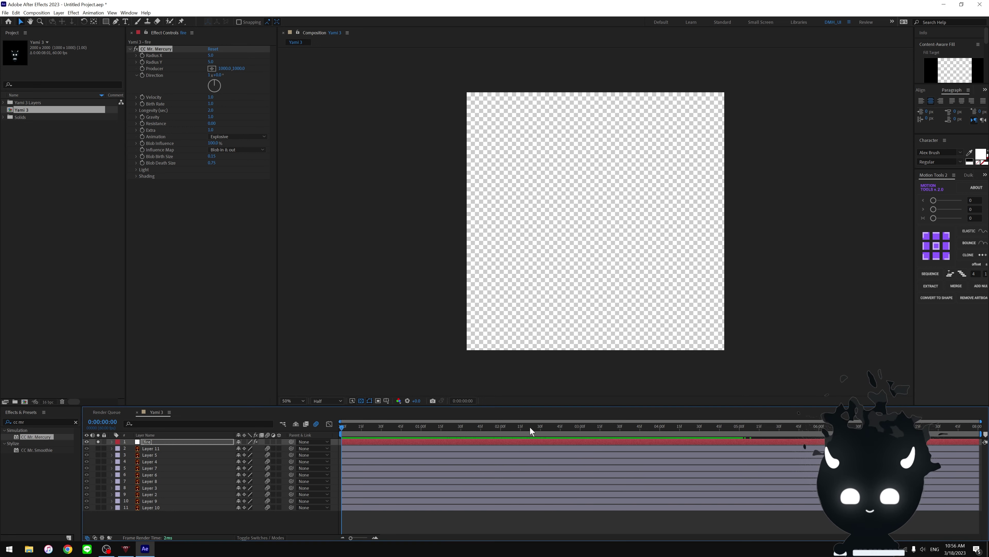
pyautogui.press('space')
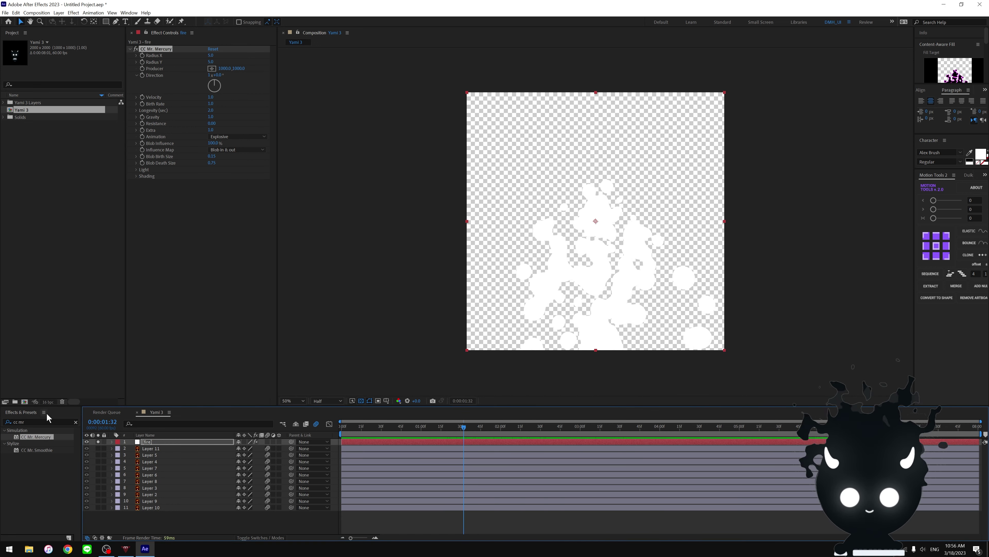
# - Apply a Fill effect to the fire layer, keep it red, and preview
pyautogui.click(45, 421)
pyautogui.press('BackSpace')
pyautogui.press('BackSpace')
pyautogui.press('BackSpace')
pyautogui.write('fil')
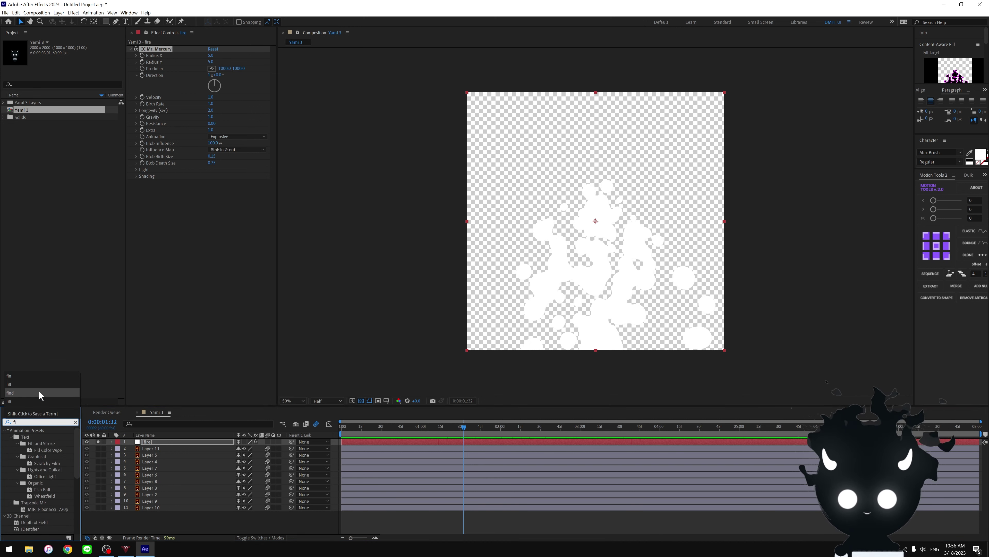
pyautogui.click(39, 392)
pyautogui.doubleClick(31, 469)
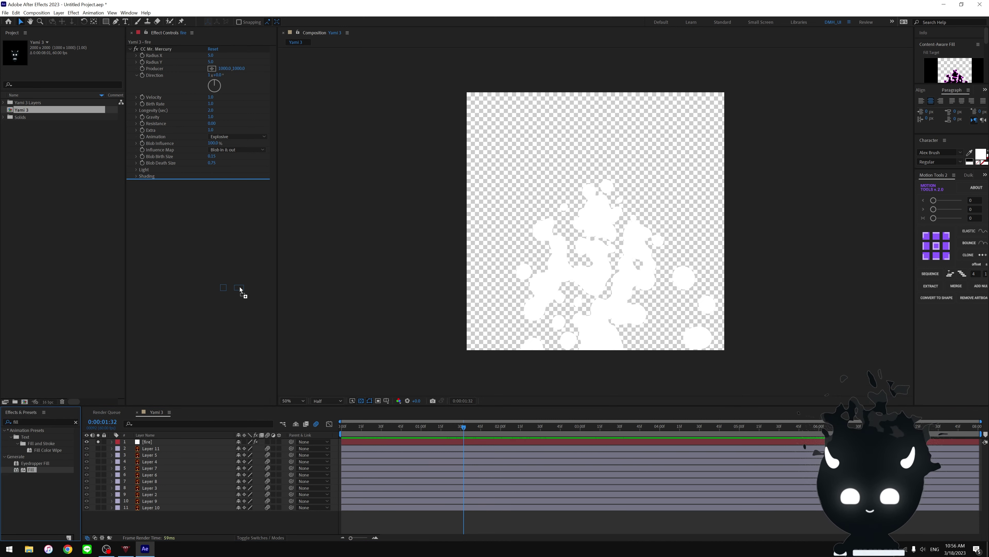
pyautogui.click(211, 202)
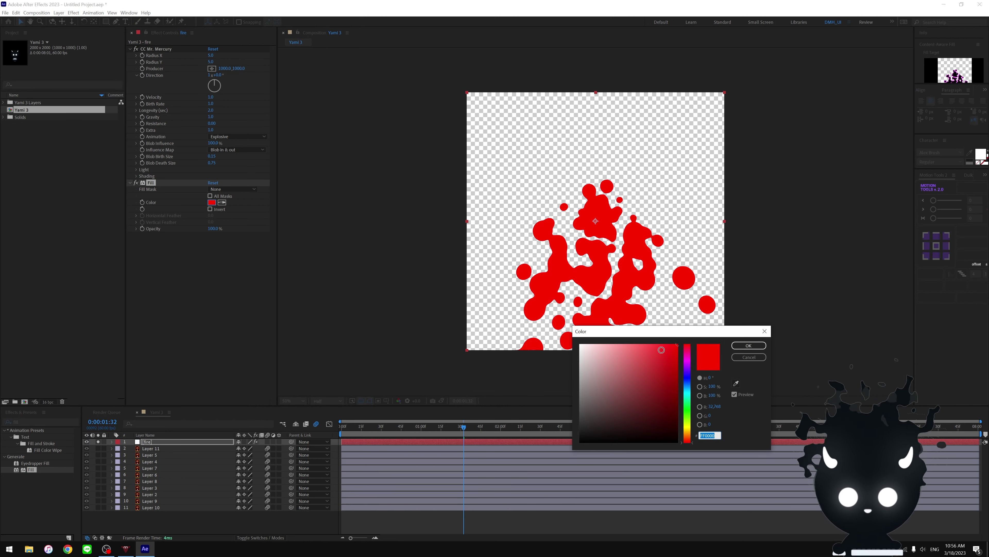
pyautogui.moveTo(661, 349); pyautogui.dragTo(584, 442)
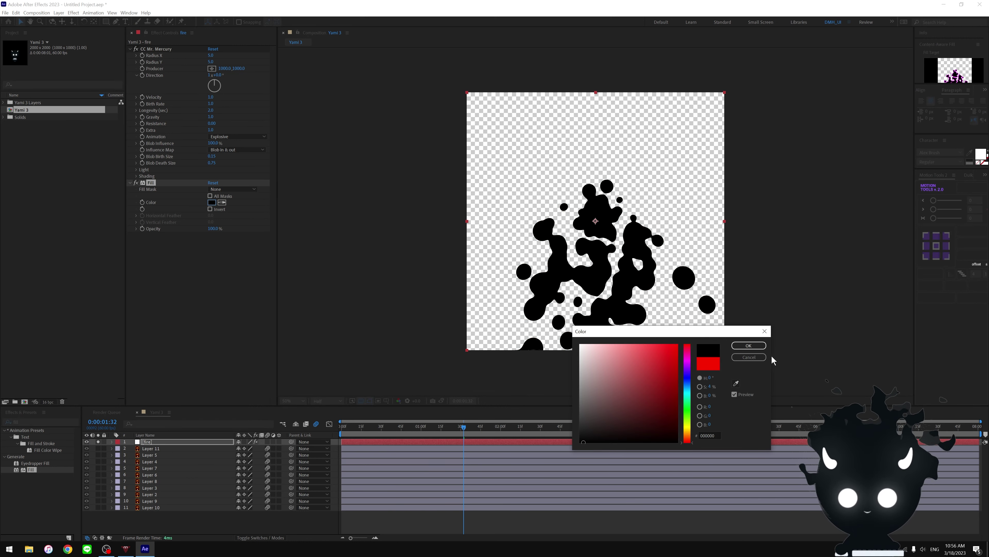
pyautogui.click(748, 357)
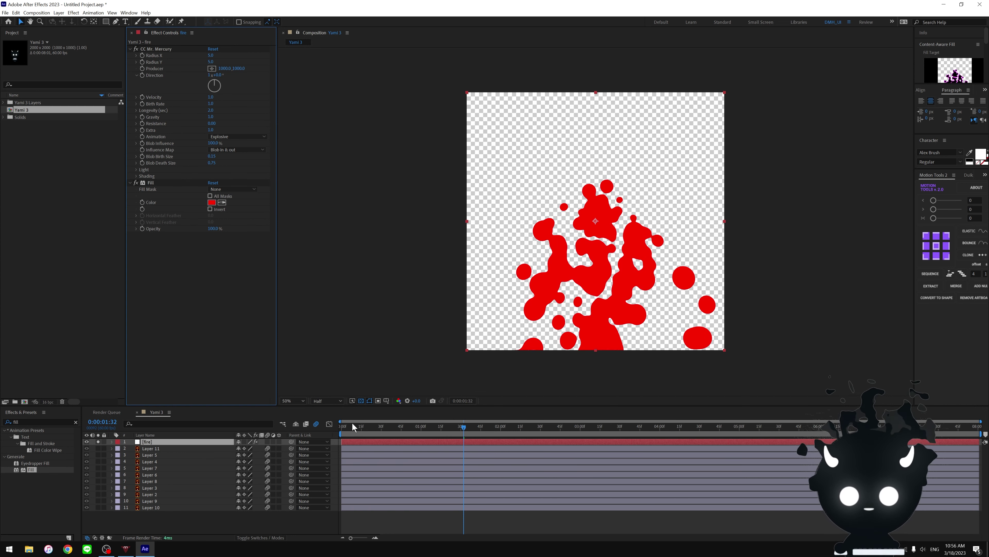
pyautogui.click(333, 435)
pyautogui.press('Home')
pyautogui.press('space')
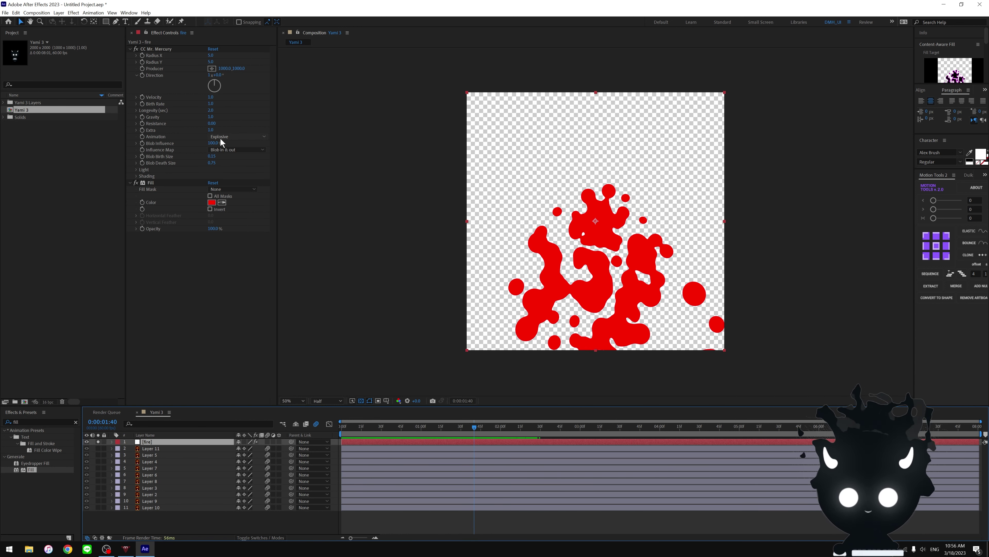
# - Switch CC Mr. Mercury's Animation to Fire and place the Producer just below centre
pyautogui.click(249, 139)
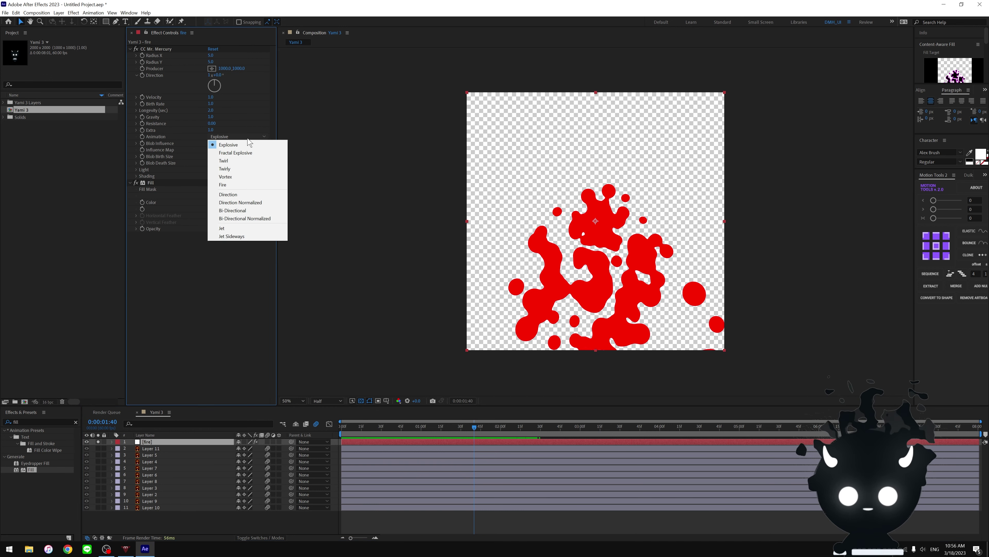
pyautogui.click(232, 184)
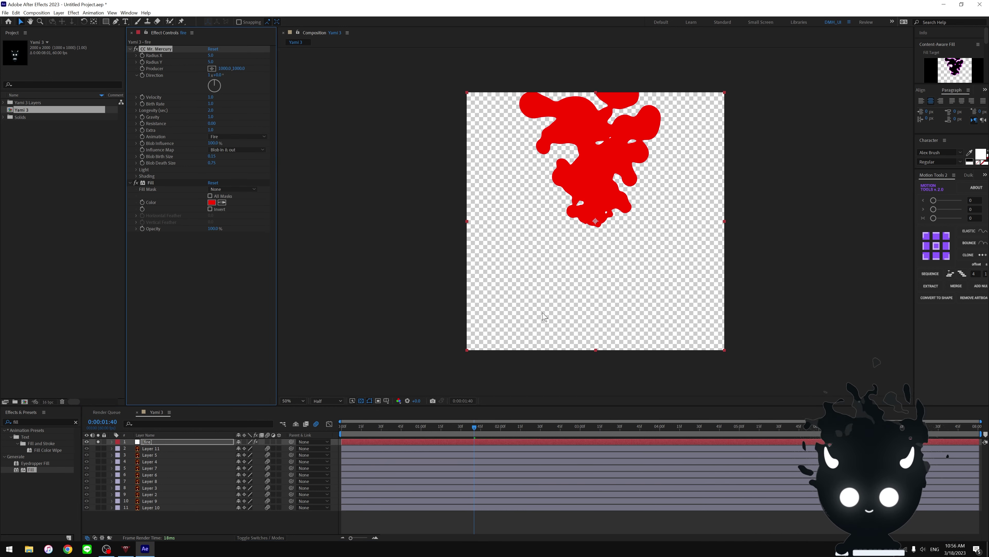
pyautogui.press('space')
pyautogui.press('space')
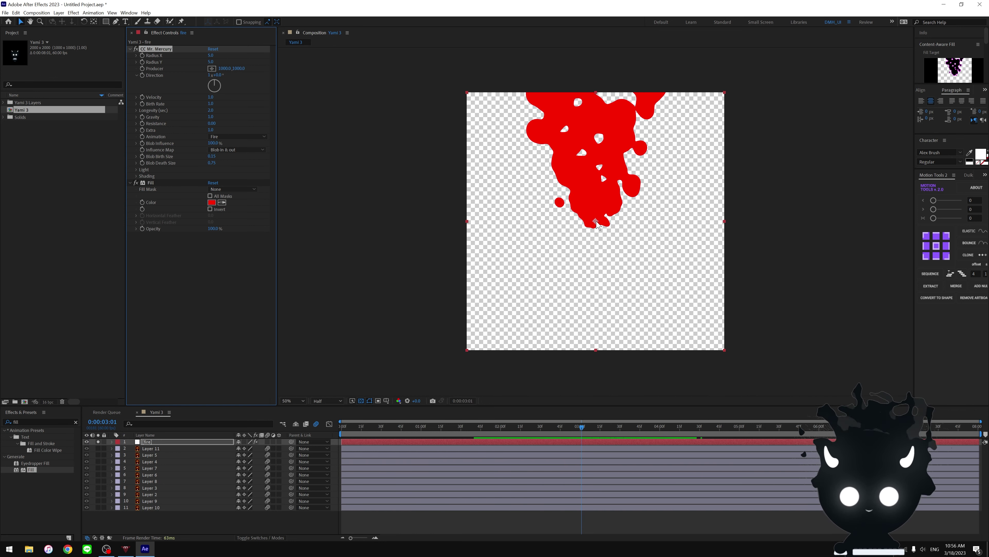
pyautogui.moveTo(596, 221); pyautogui.dragTo(598, 320)
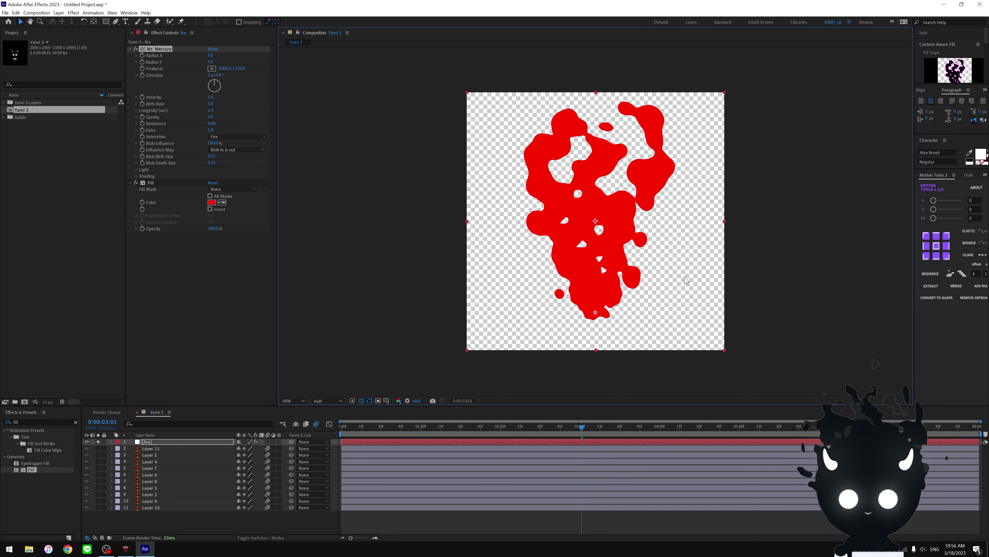
pyautogui.moveTo(596, 313)
pyautogui.mouseDown()
pyautogui.moveTo(597, 274)
pyautogui.moveTo(600, 297)
pyautogui.mouseUp()
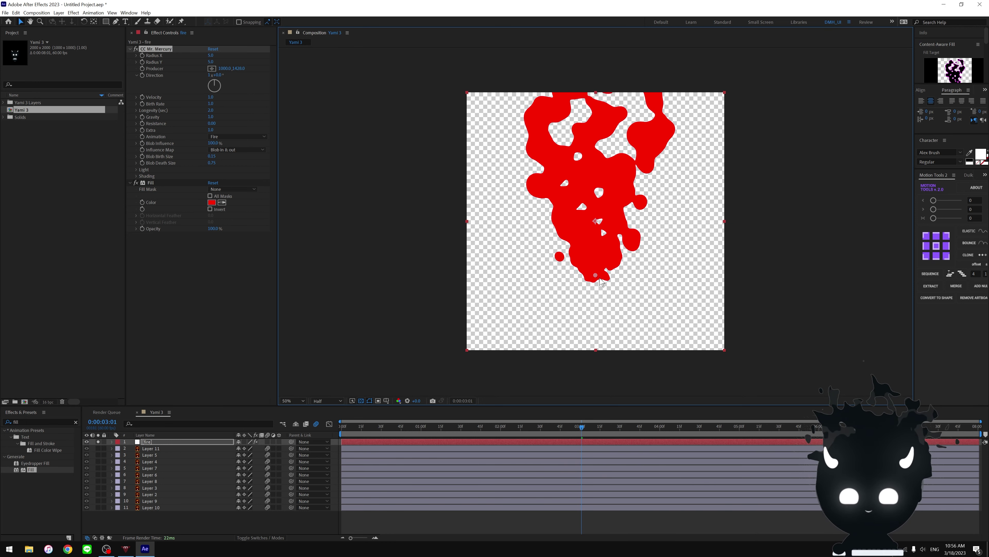
# - Move the fire layer beneath the character layers and unsolo it
pyautogui.click(146, 442)
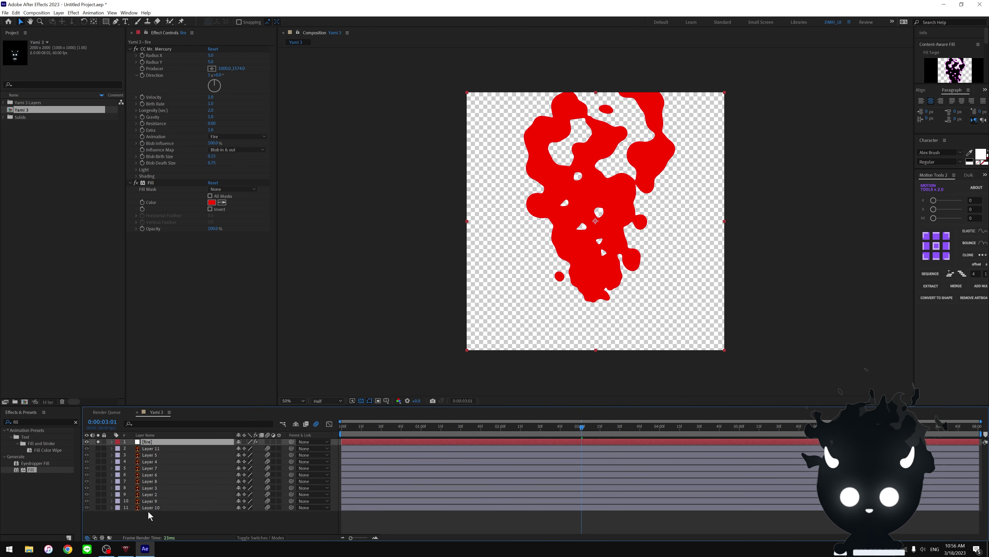
pyautogui.moveTo(148, 515); pyautogui.dragTo(148, 514)
pyautogui.click(98, 507)
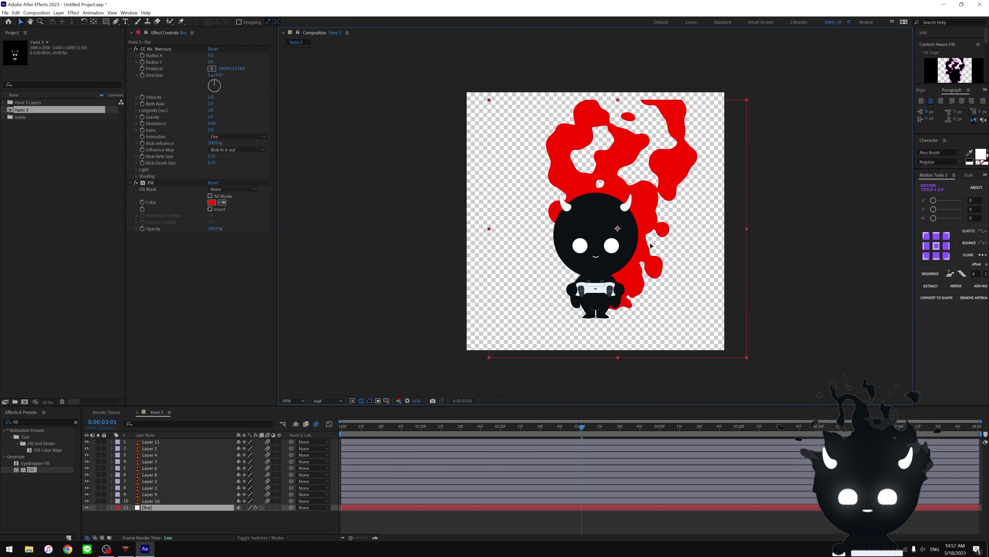
# - Solo the head circle, mouth, both eye layers and the fire layer together
pyautogui.click(154, 469)
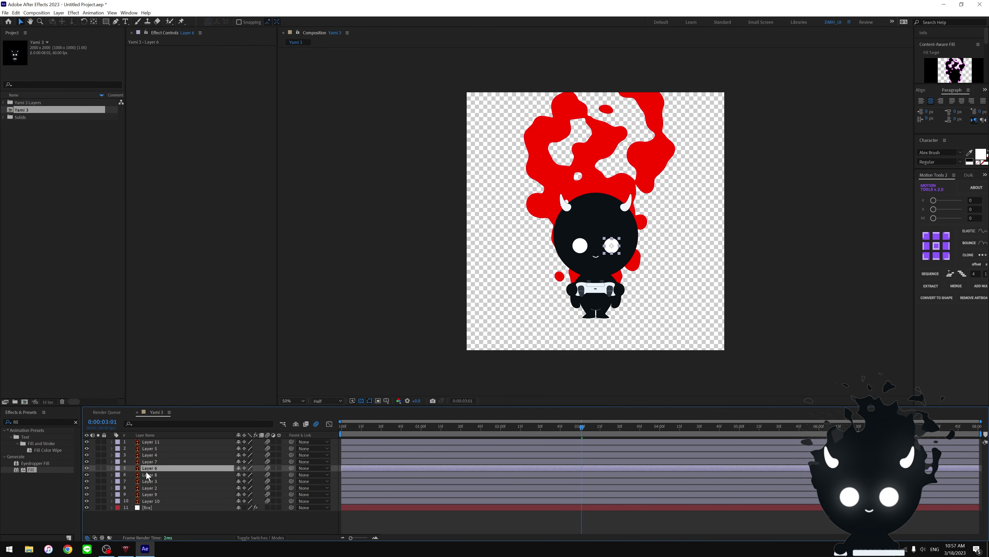
pyautogui.click(148, 475)
pyautogui.click(150, 481)
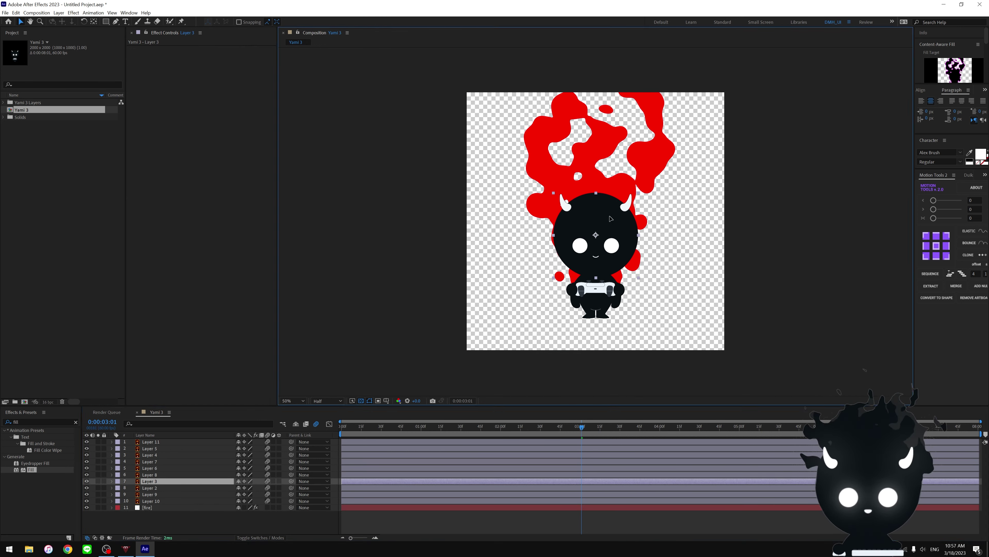
pyautogui.click(99, 481)
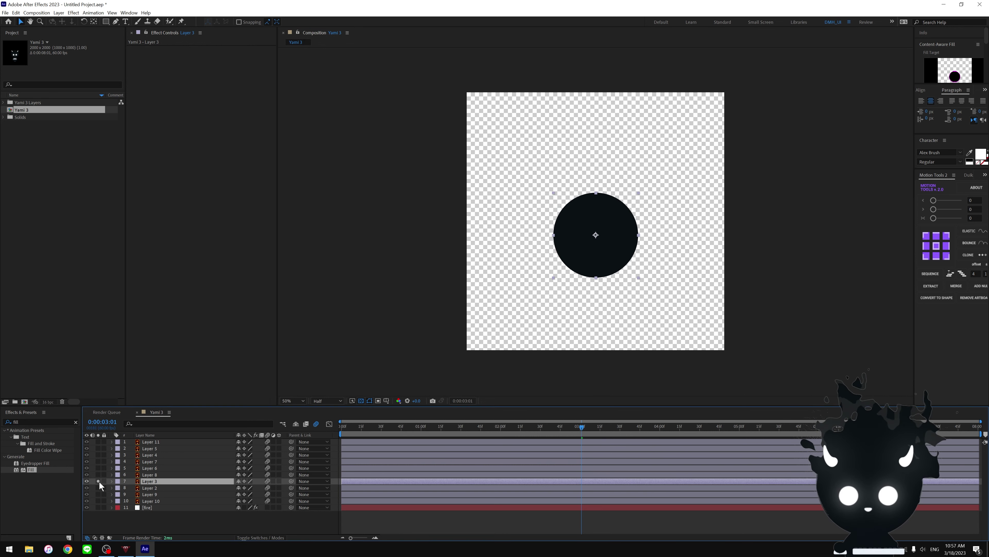
pyautogui.click(97, 506)
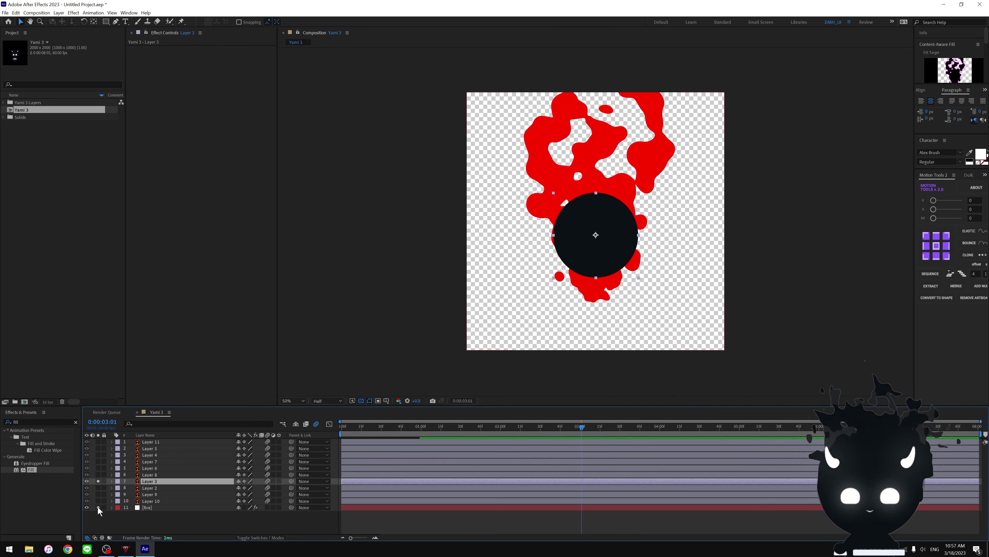
pyautogui.click(98, 481)
pyautogui.click(97, 474)
pyautogui.click(98, 468)
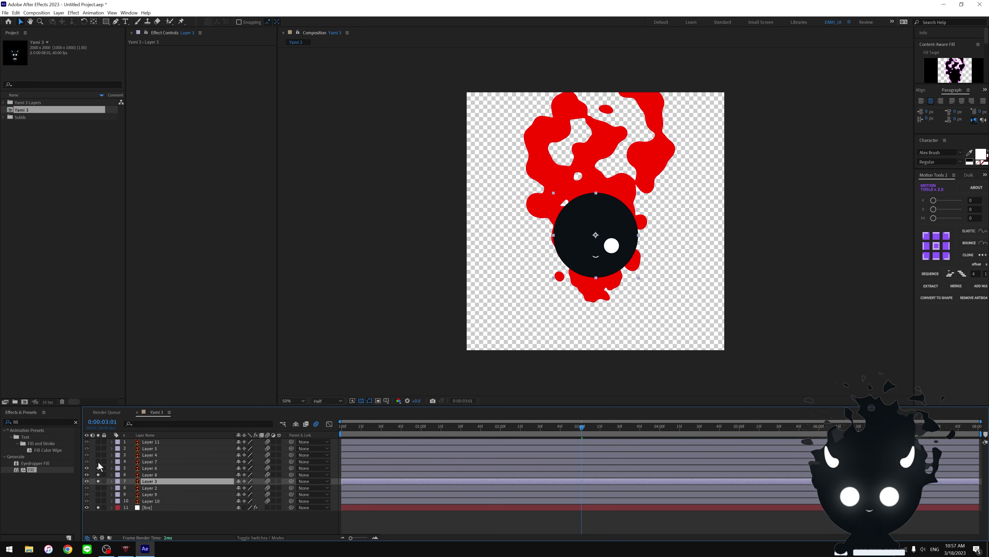
pyautogui.click(98, 461)
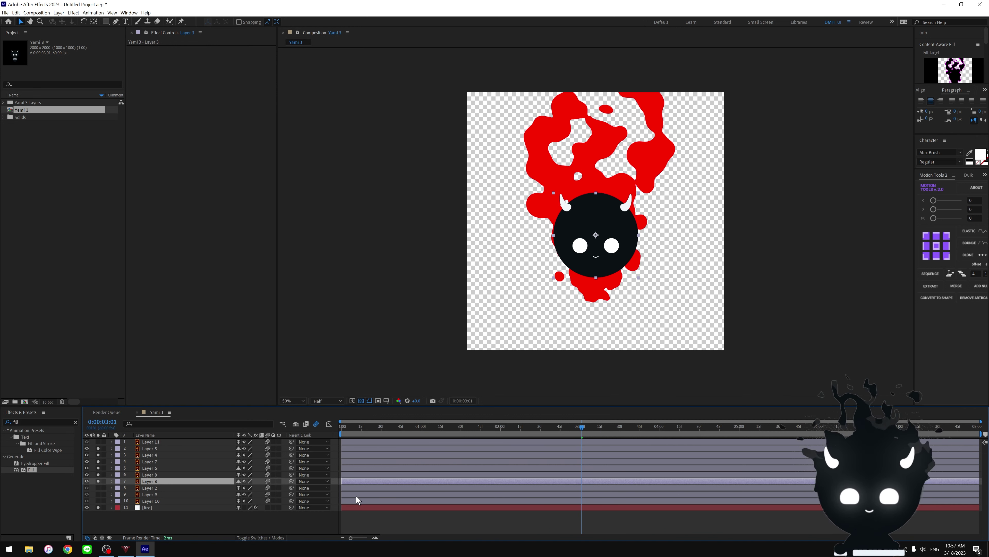
pyautogui.click(369, 508)
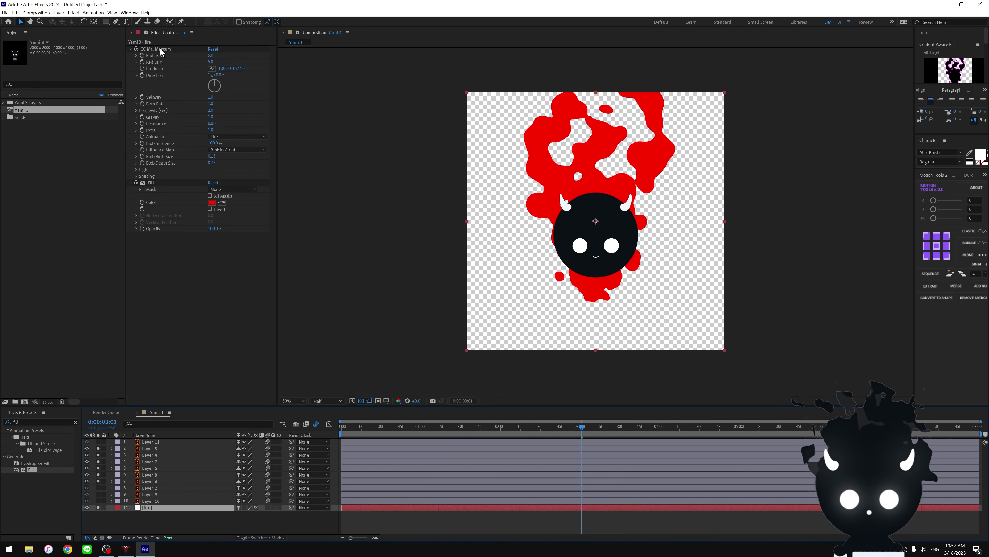
# - Raise the flame source point higher behind the head and preview the fire animation
pyautogui.click(160, 50)
pyautogui.moveTo(596, 296); pyautogui.dragTo(596, 253)
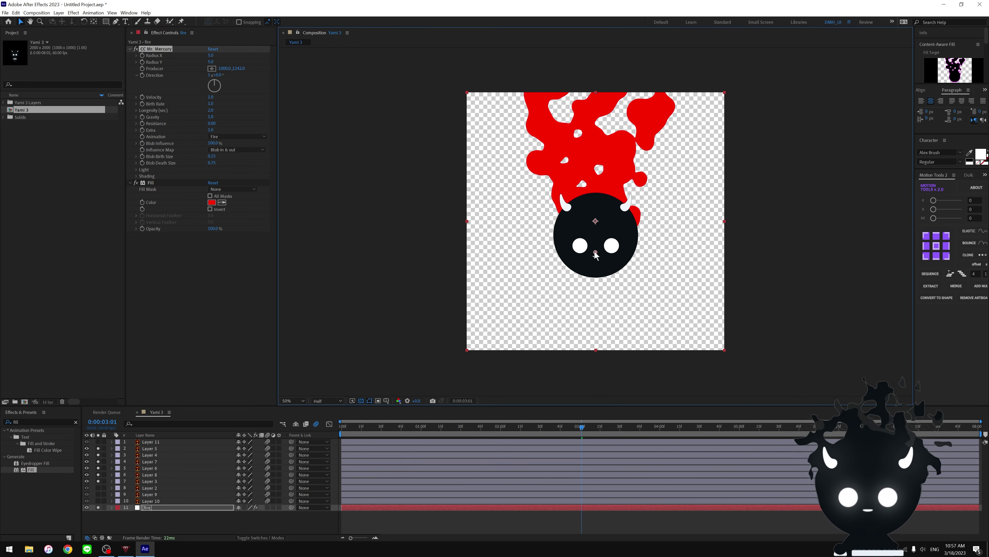
pyautogui.press('Home')
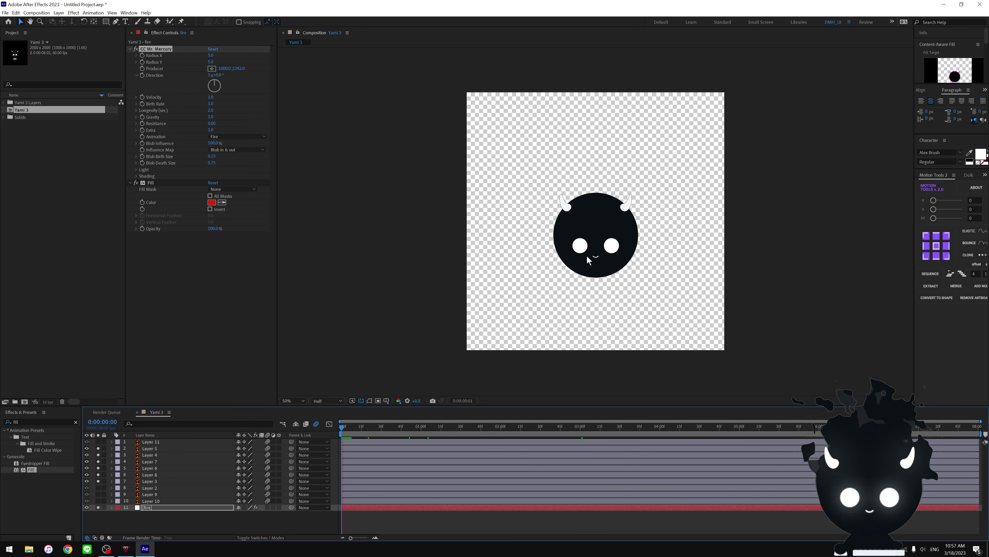
pyautogui.press('space')
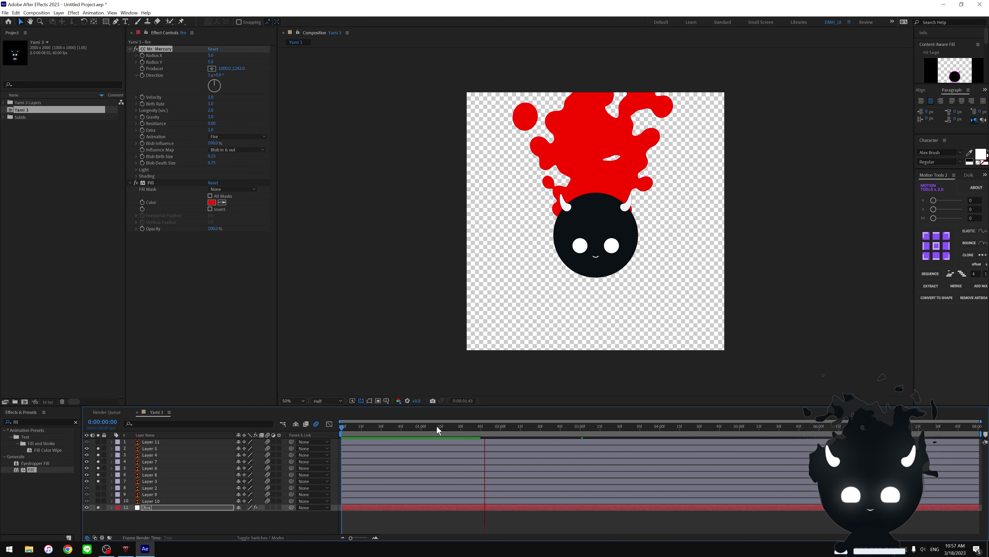
pyautogui.press('space')
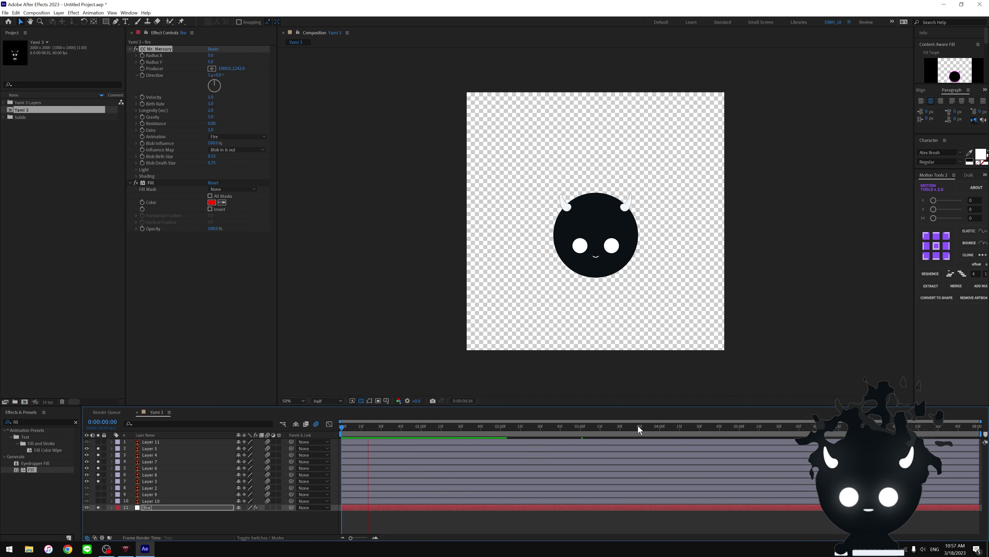
pyautogui.press('space')
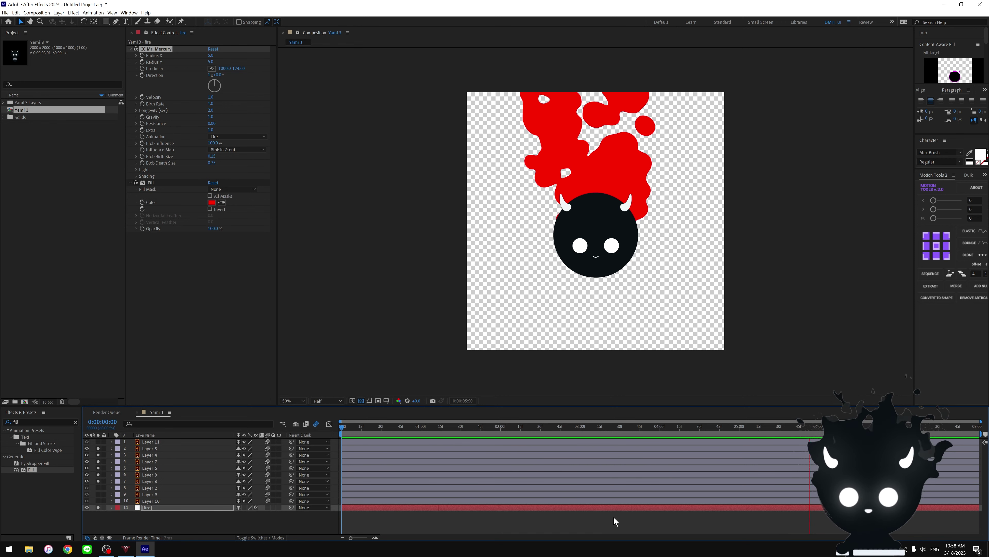
pyautogui.press('space')
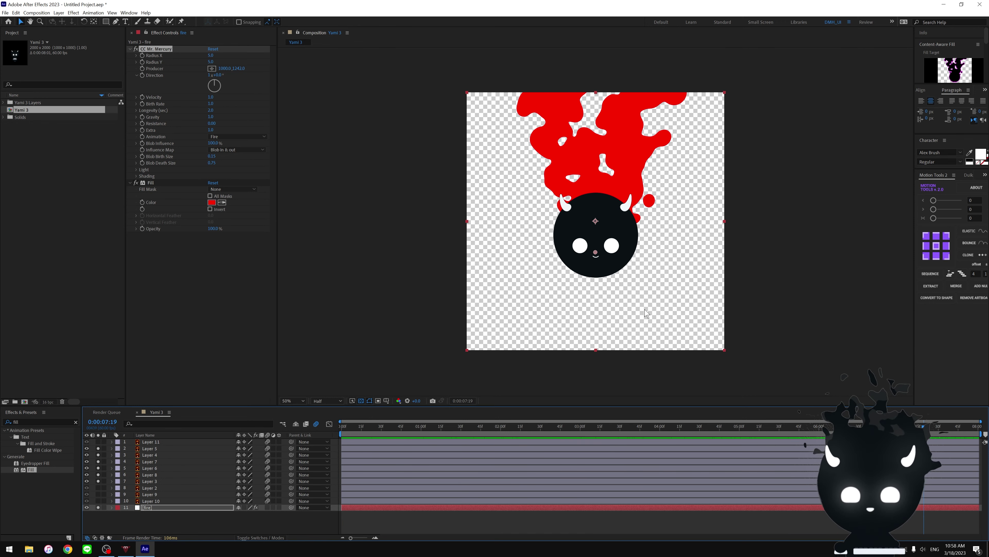
pyautogui.press('space')
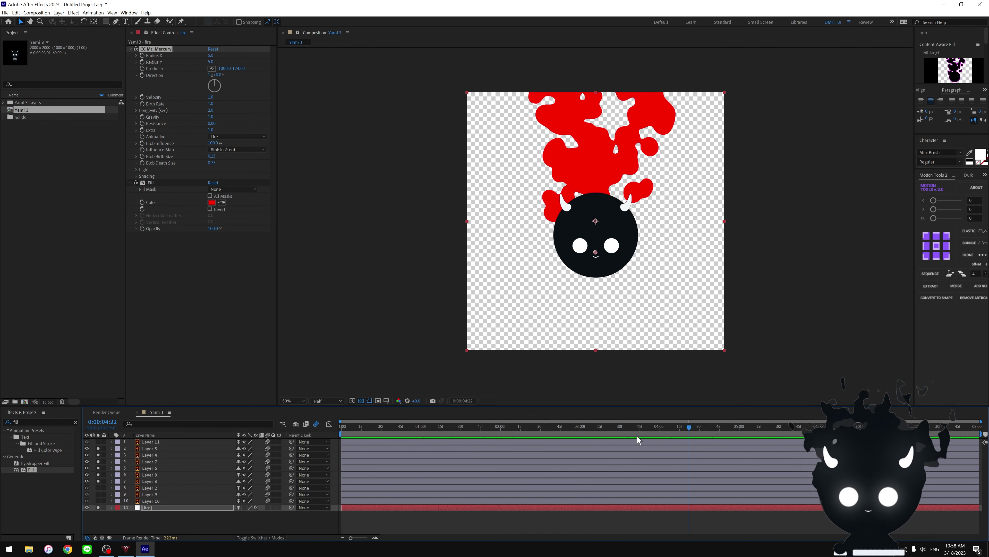
# - Slide the fire layer earlier so flames show at frame 0, extend it to the comp end, and preview
pyautogui.moveTo(387, 434)
pyautogui.mouseDown()
pyautogui.moveTo(582, 437)
pyautogui.moveTo(392, 436)
pyautogui.mouseUp()
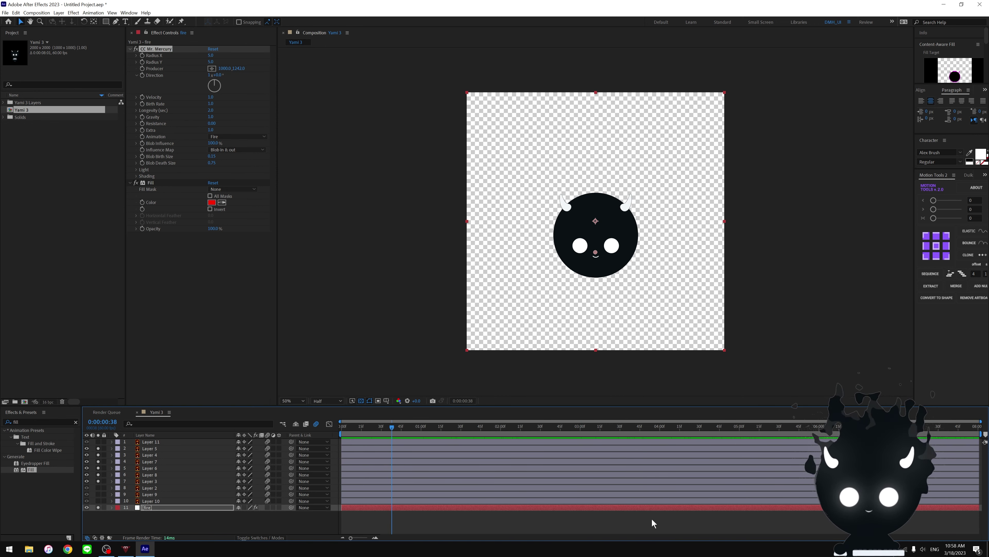
pyautogui.moveTo(713, 507); pyautogui.dragTo(539, 507)
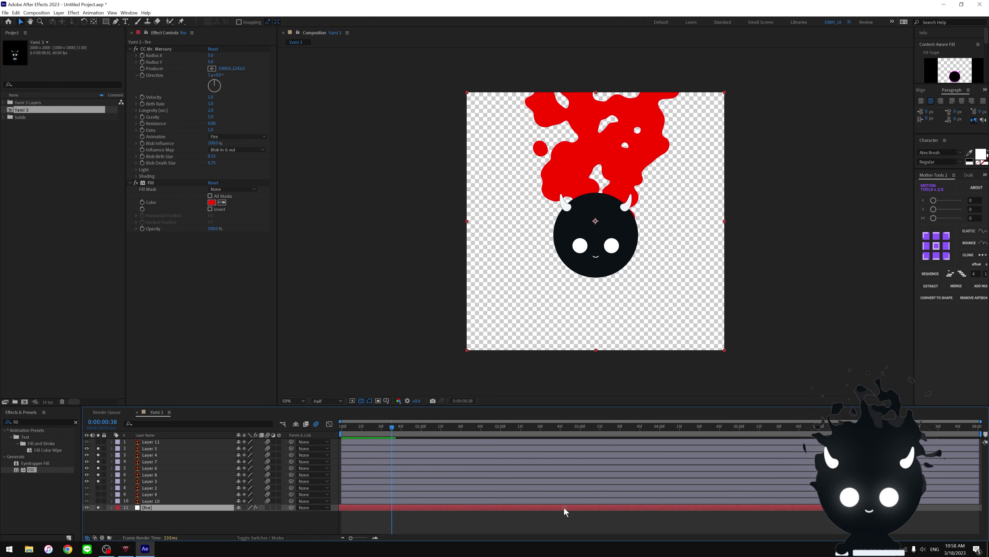
pyautogui.moveTo(362, 423); pyautogui.dragTo(342, 423)
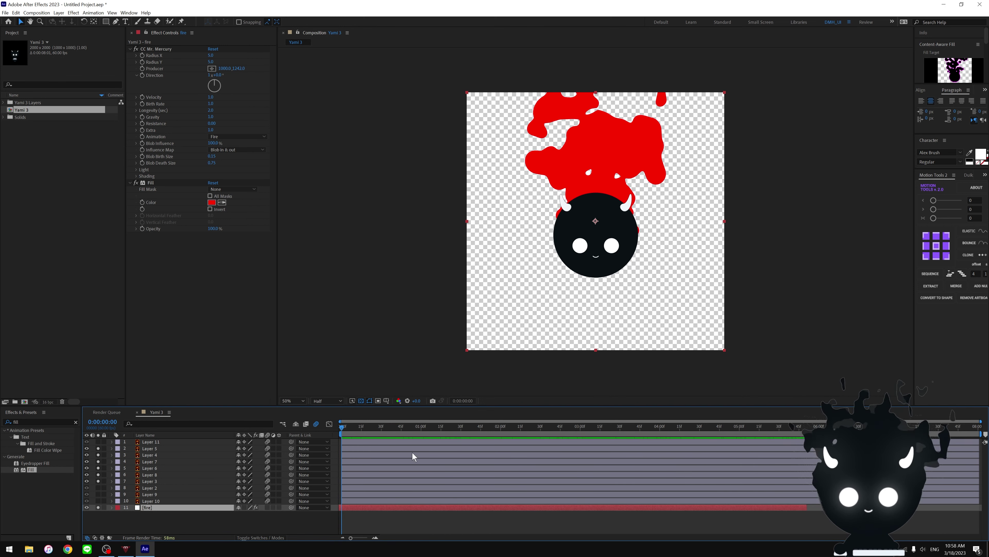
pyautogui.moveTo(809, 509); pyautogui.dragTo(980, 507)
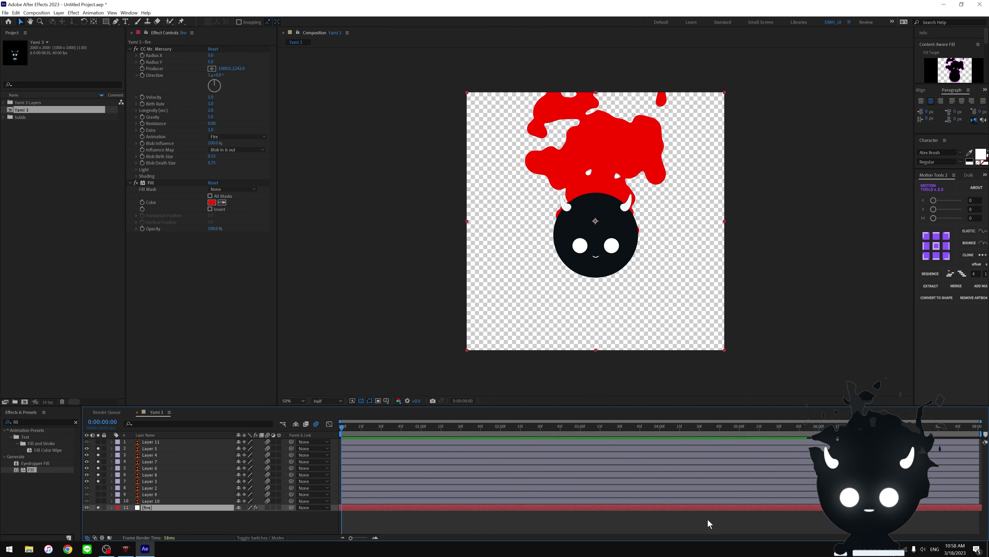
pyautogui.press('space')
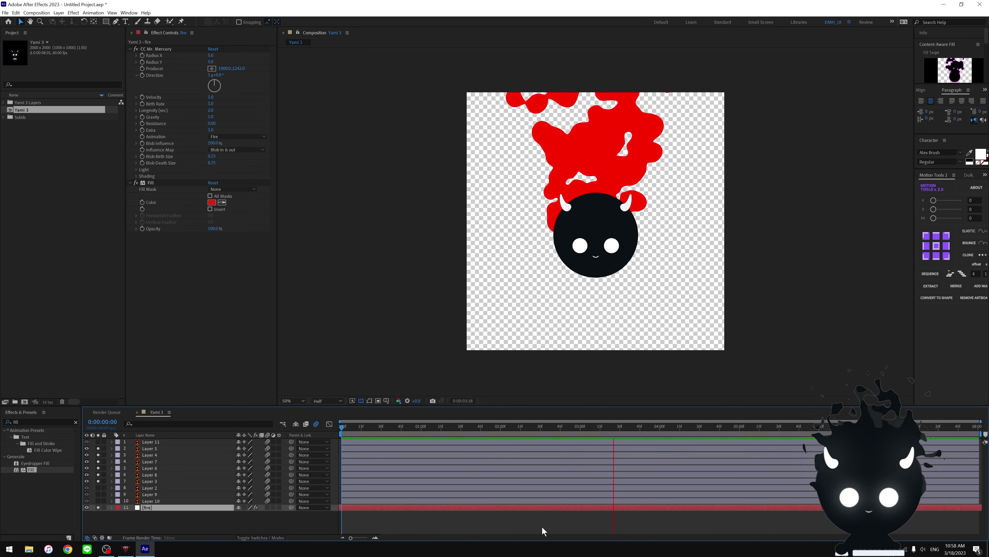
pyautogui.press('space')
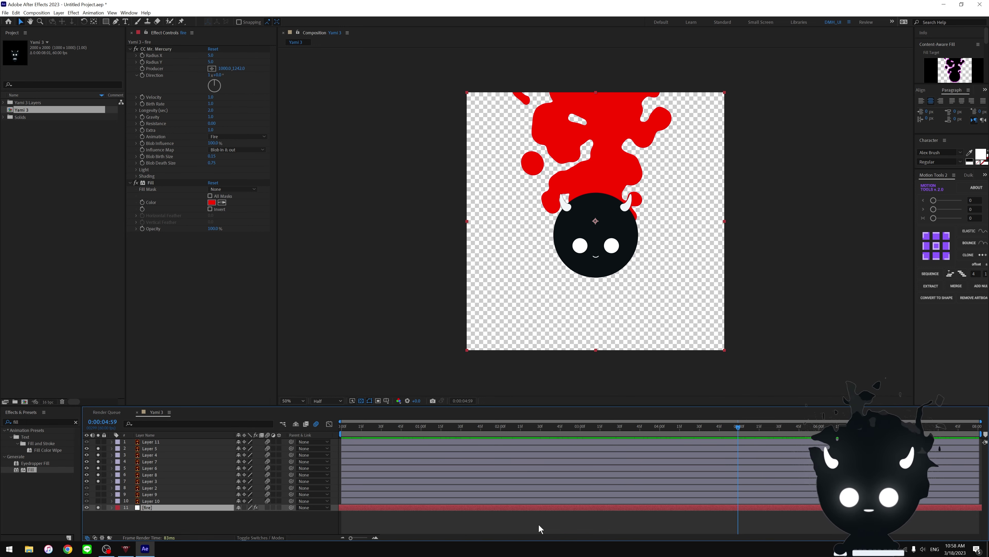
pyautogui.press('space')
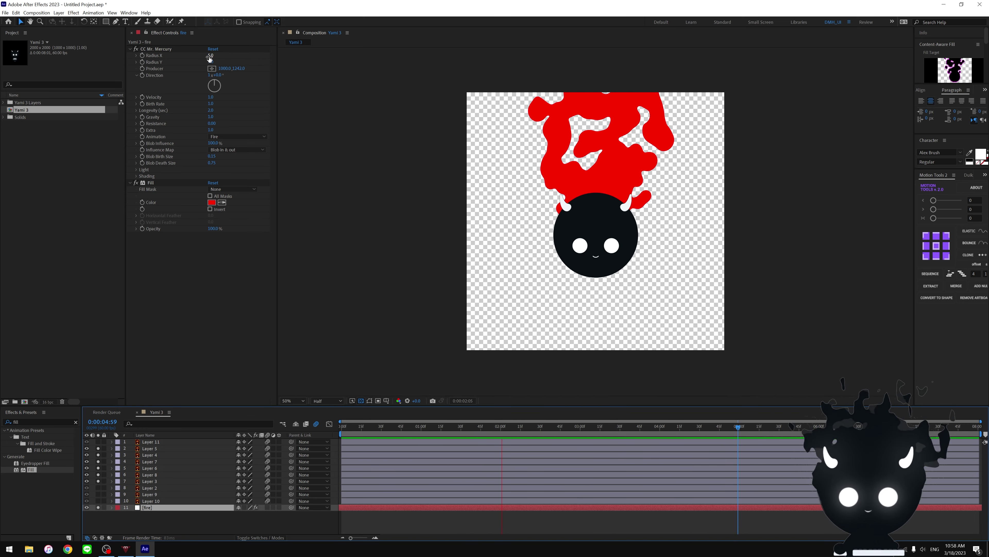
# - Scrub CC Mr. Mercury Radius X up to 20.0 and replay the preview from the start
pyautogui.moveTo(210, 56)
pyautogui.mouseDown()
pyautogui.moveTo(234, 57)
pyautogui.moveTo(216, 58)
pyautogui.mouseUp()
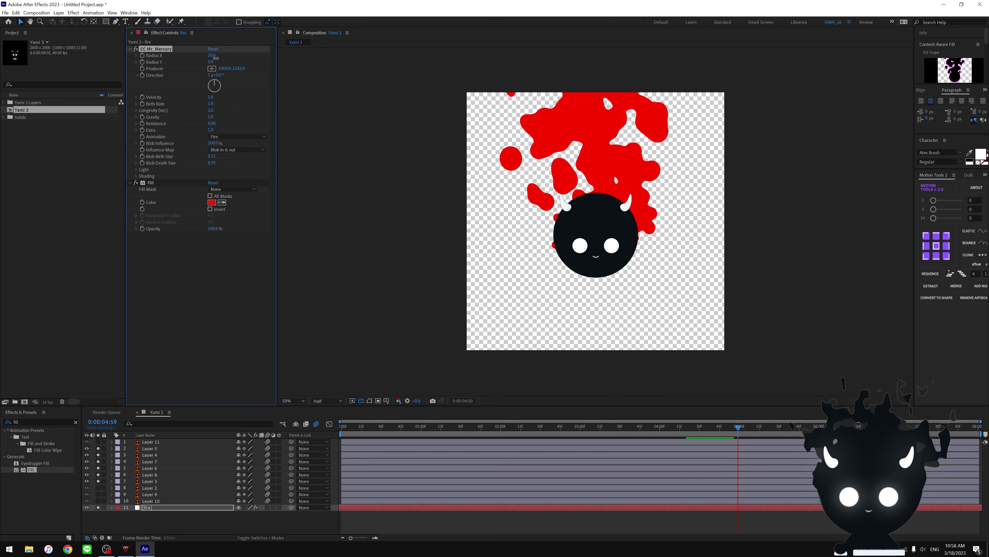
pyautogui.press('space')
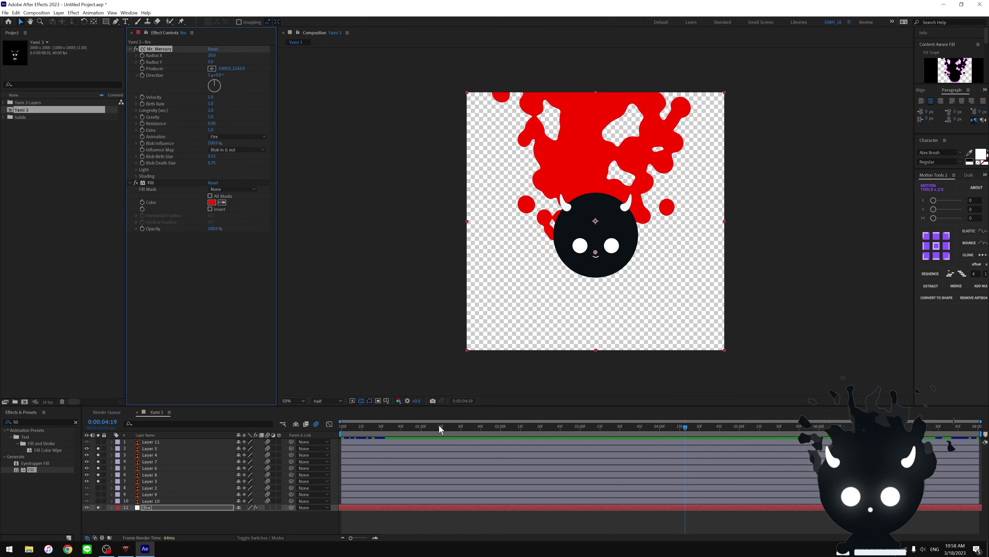
pyautogui.press('Home')
pyautogui.press('space')
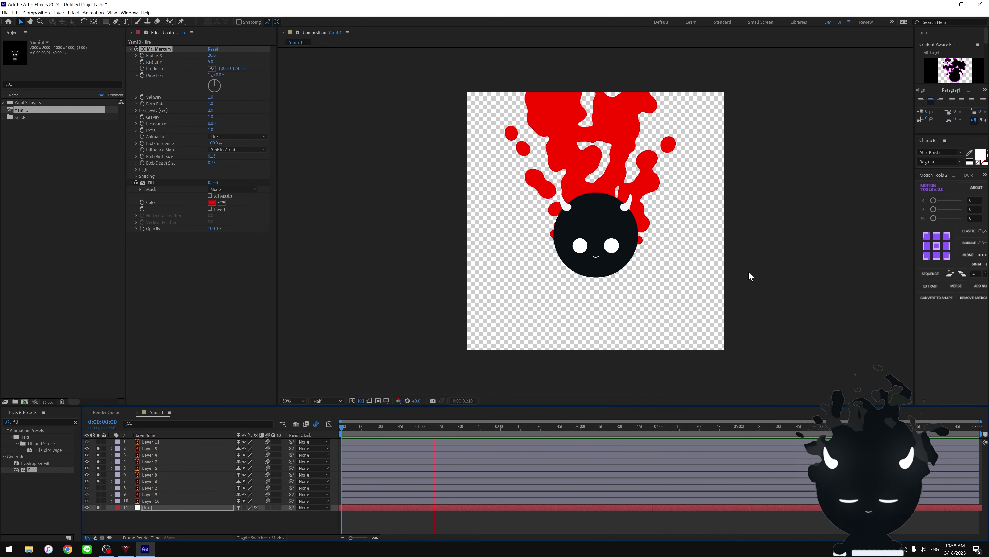
pyautogui.press('space')
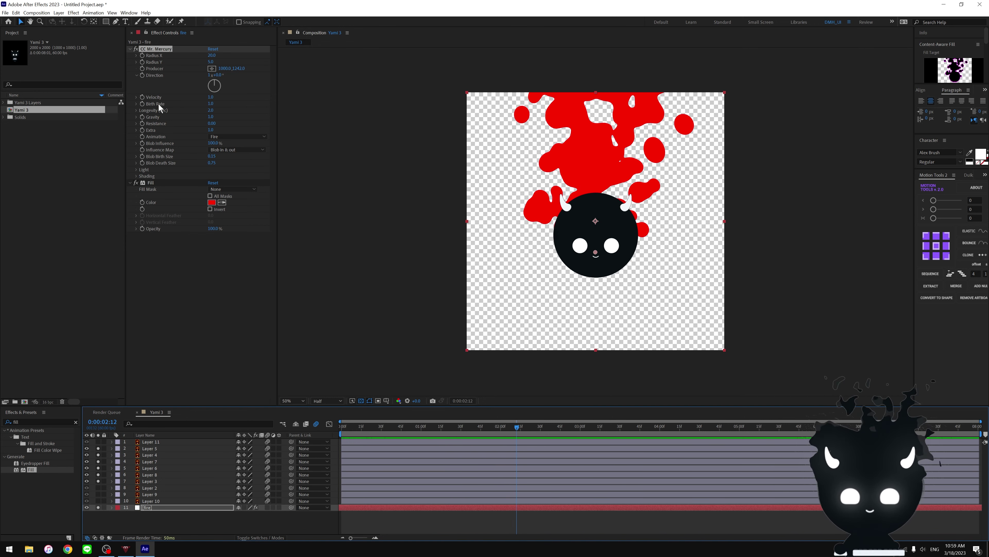
# - Set the fire's CC Mr. Mercury Velocity to 2.0 and preview
pyautogui.click(210, 98)
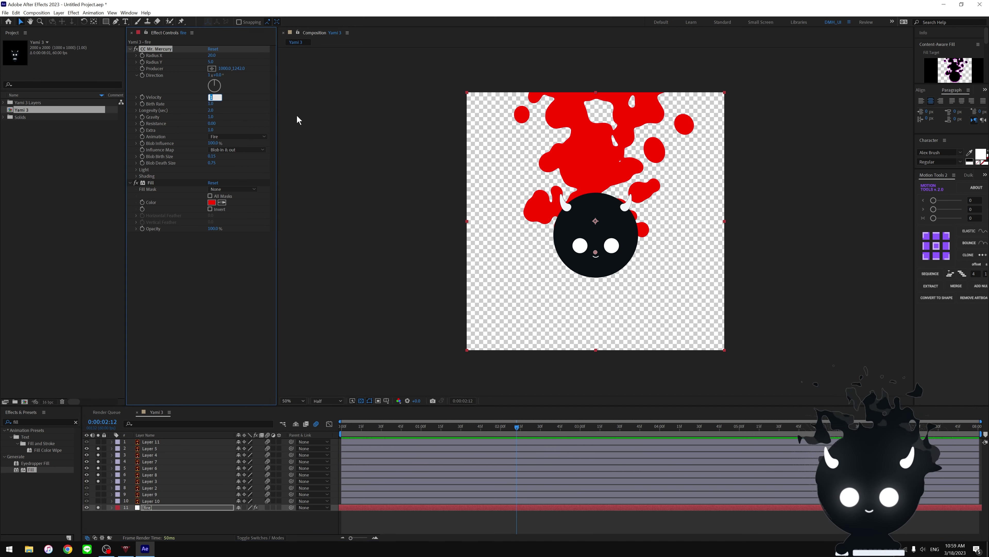
pyautogui.write('2')
pyautogui.press('Return')
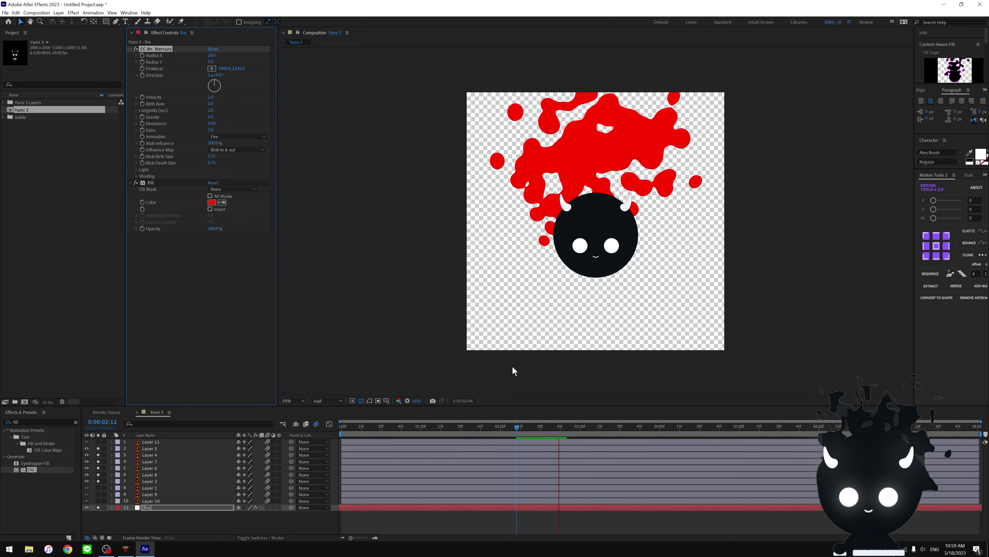
pyautogui.press('Home')
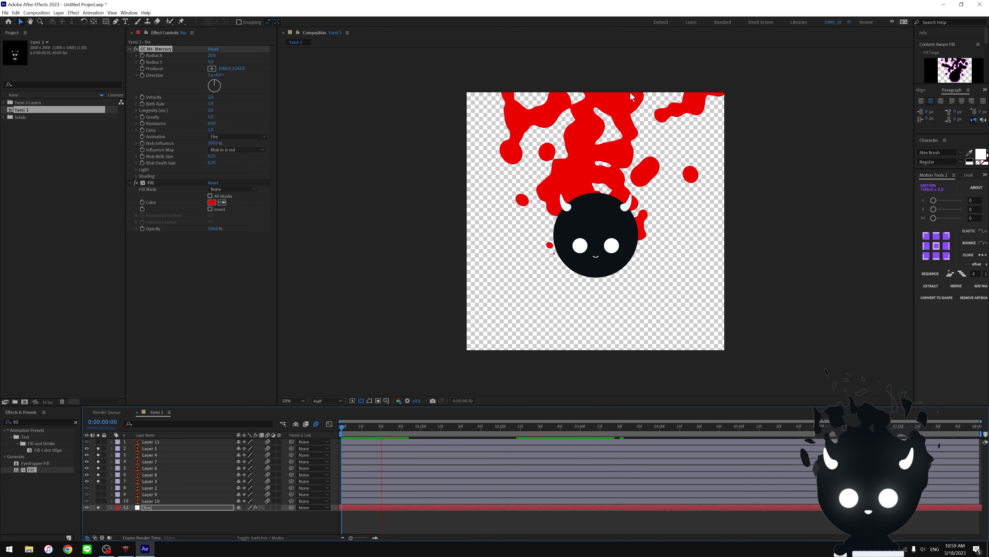
pyautogui.press('space')
# - Enter Birth Rate 1.5, fine-tune it to about 1.4 for denser flames, and preview
pyautogui.click(212, 104)
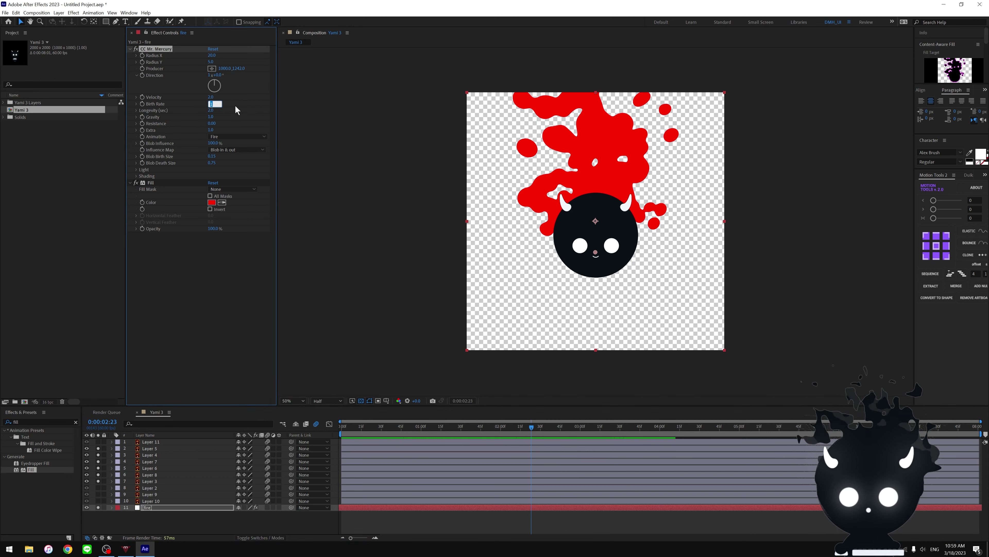
pyautogui.write('1.5')
pyautogui.press('Return')
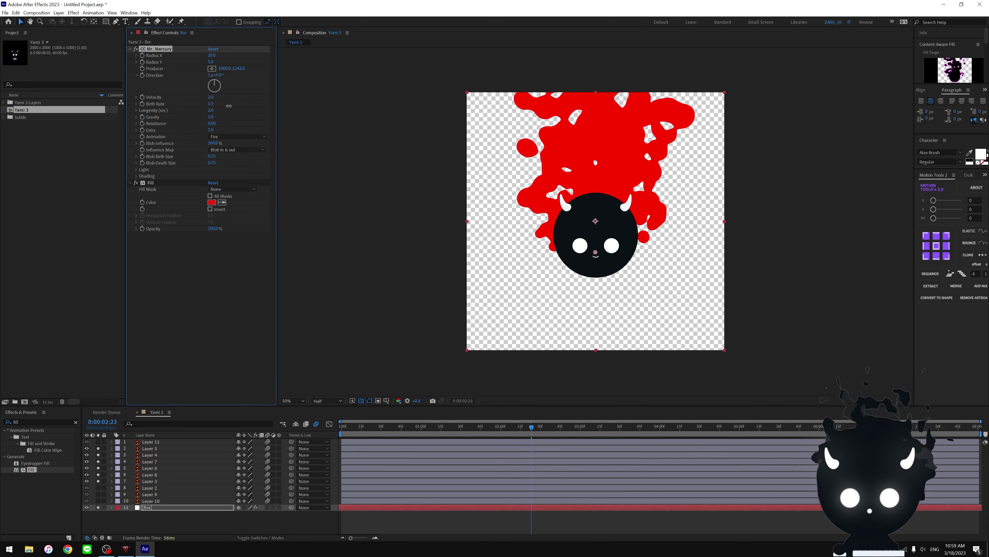
pyautogui.moveTo(228, 106); pyautogui.dragTo(226, 105)
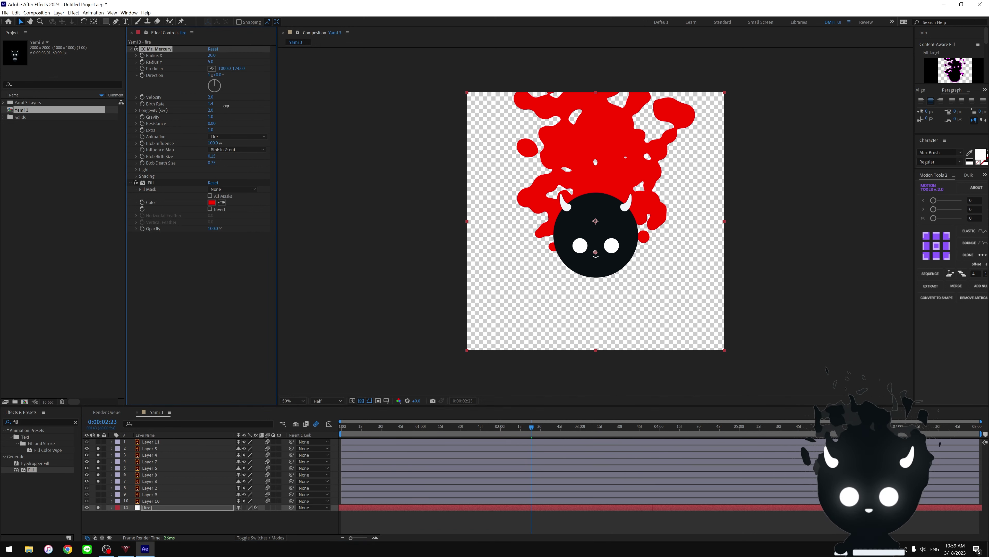
pyautogui.moveTo(226, 106); pyautogui.dragTo(233, 106)
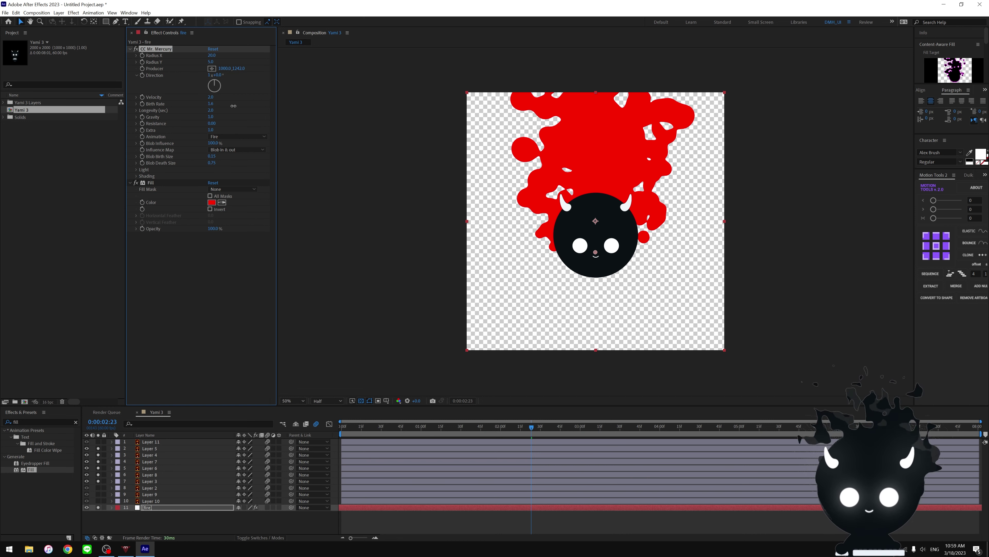
pyautogui.moveTo(233, 105)
pyautogui.mouseDown()
pyautogui.moveTo(263, 106)
pyautogui.moveTo(237, 107)
pyautogui.mouseUp()
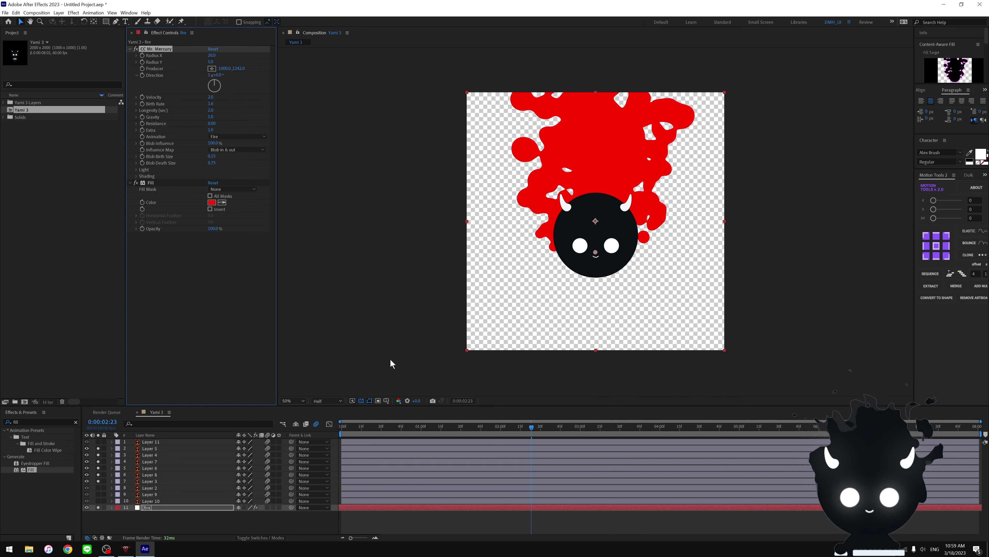
pyautogui.press('Home')
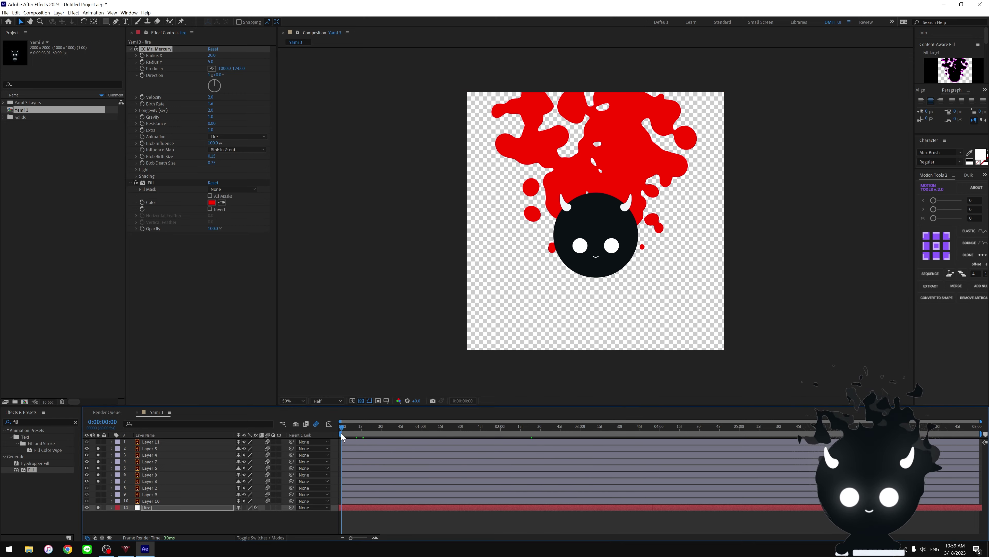
pyautogui.press('space')
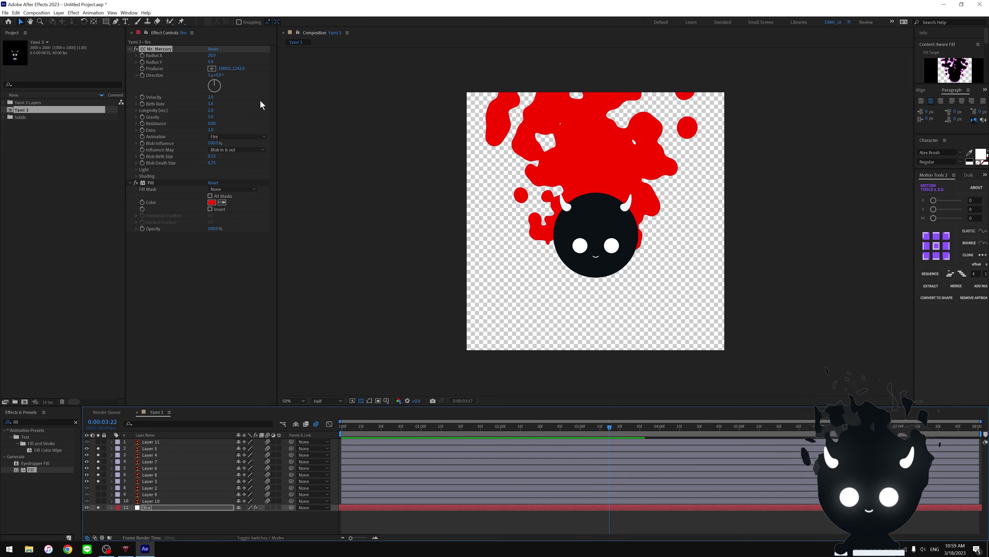
pyautogui.press('space')
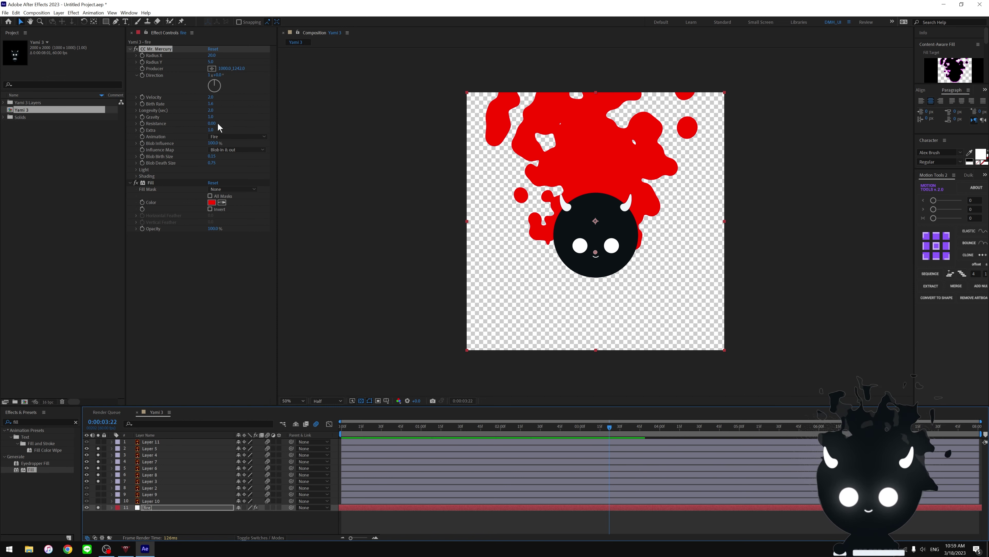
# - Set CC Mr. Mercury Resistance to 0.20 after trying 0.10, previewing each change
pyautogui.click(212, 124)
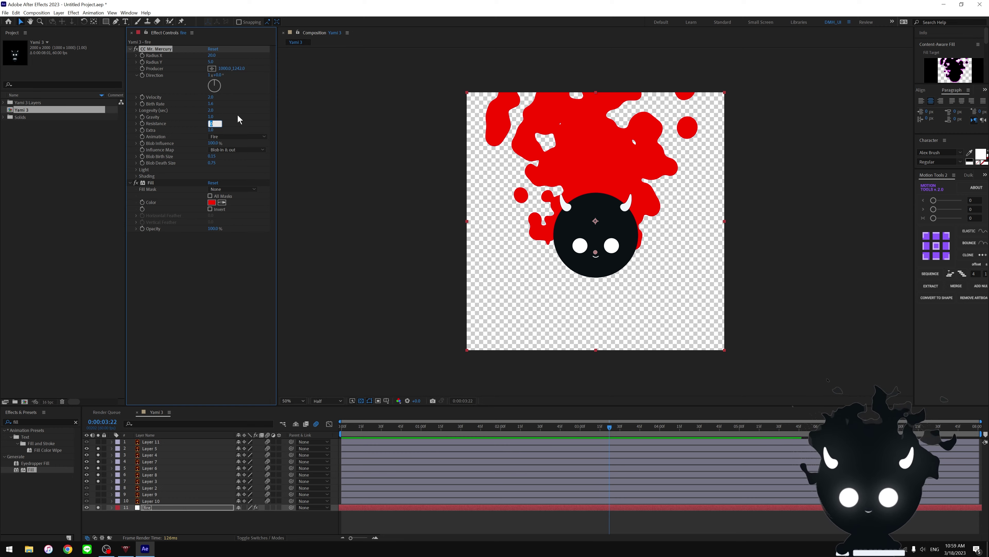
pyautogui.press('Return')
pyautogui.press('space')
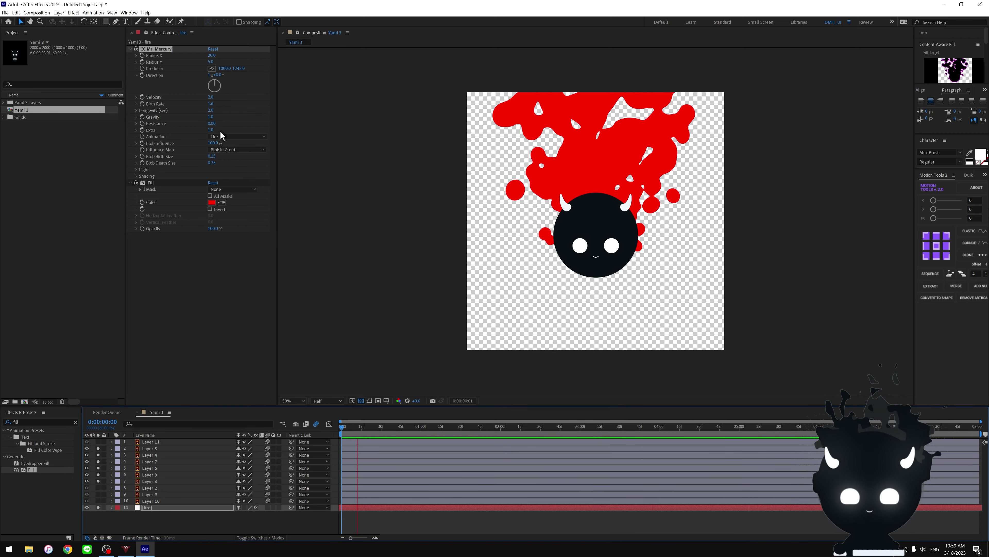
pyautogui.moveTo(214, 125); pyautogui.dragTo(221, 123)
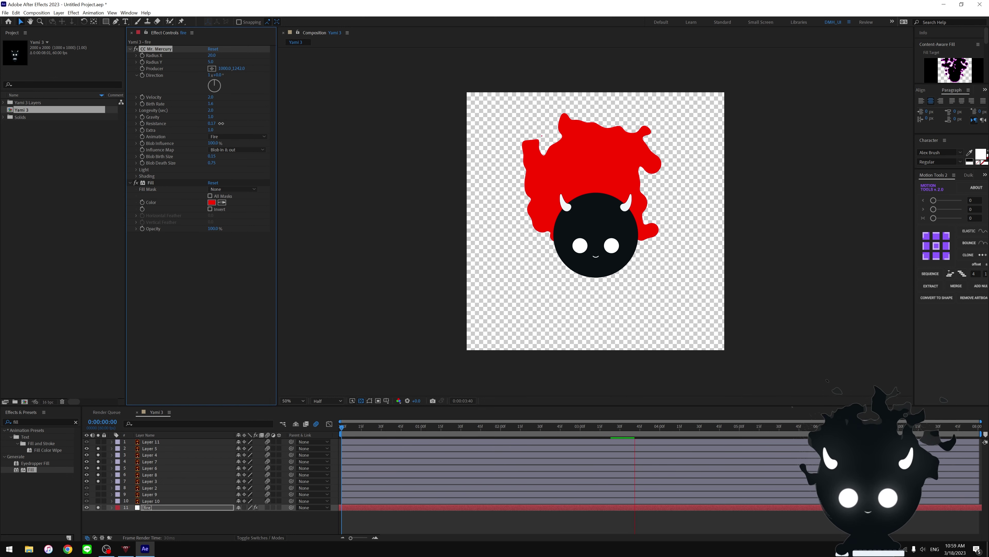
pyautogui.click(214, 123)
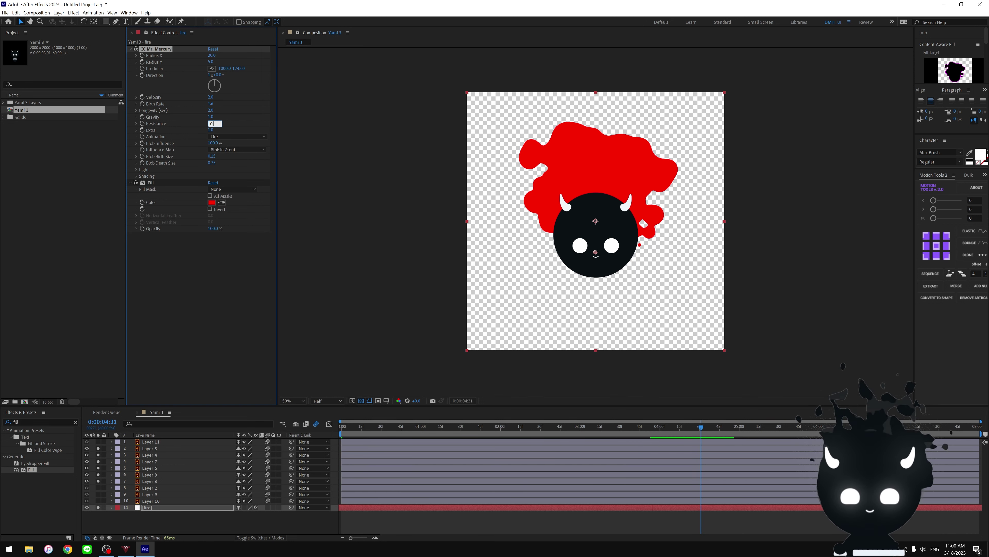
pyautogui.press('Return')
pyautogui.press('space')
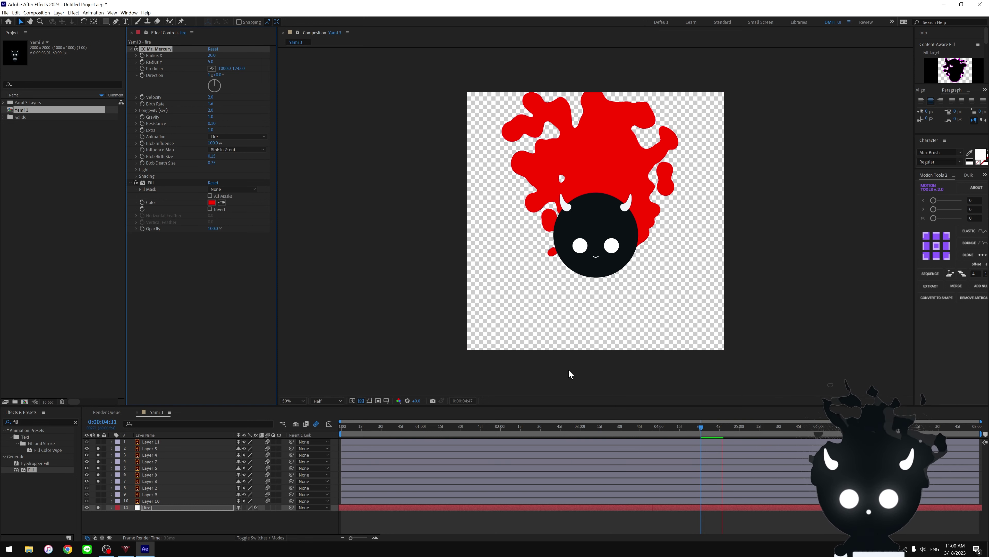
pyautogui.click(213, 124)
pyautogui.write('0.2')
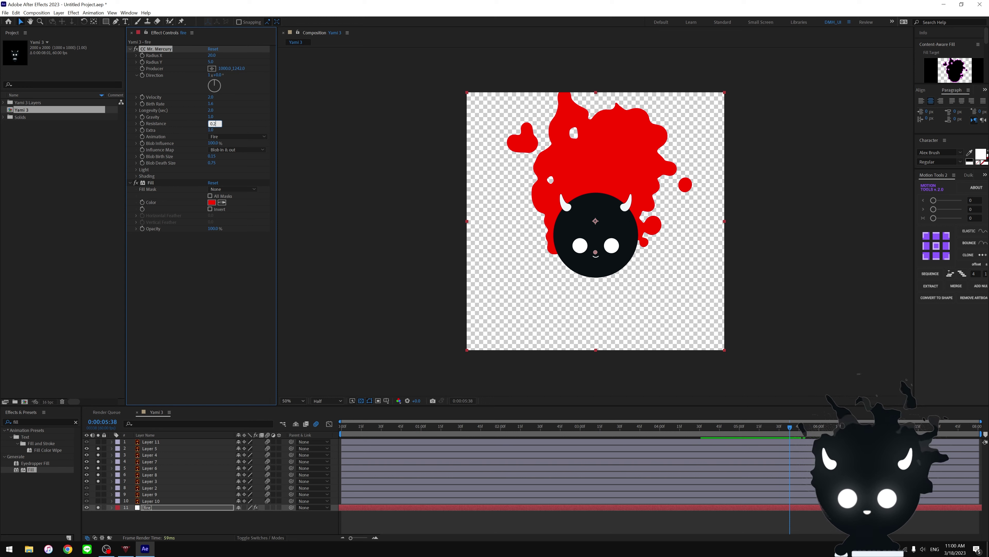
pyautogui.press('Return')
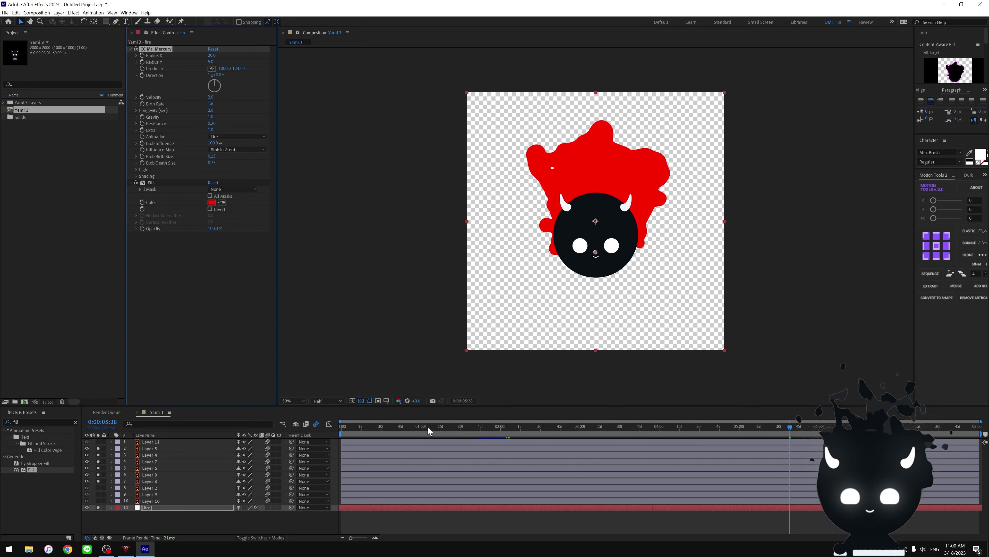
pyautogui.press('Home')
pyautogui.press('space')
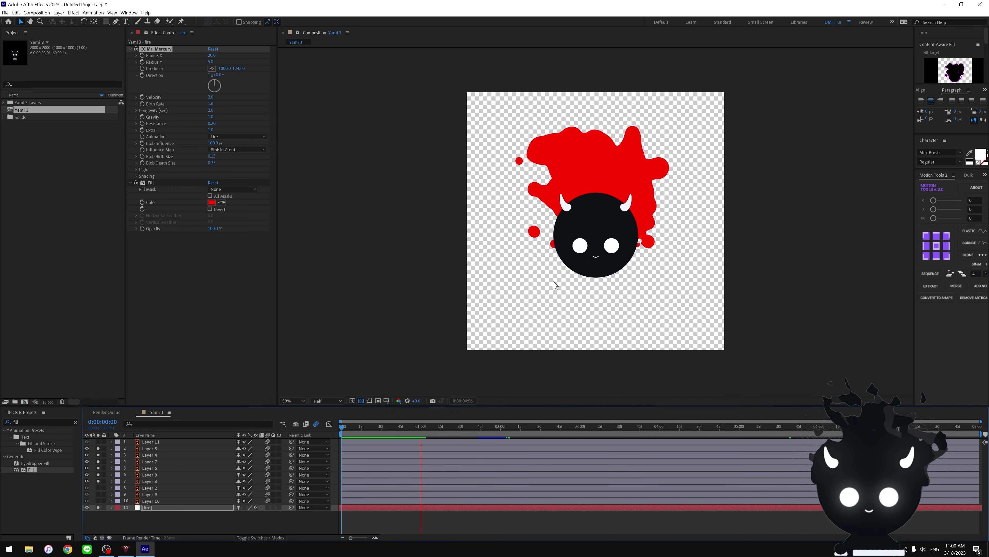
# - Scrub Birth Rate up to 2.0 and preview the fire
pyautogui.click(212, 102)
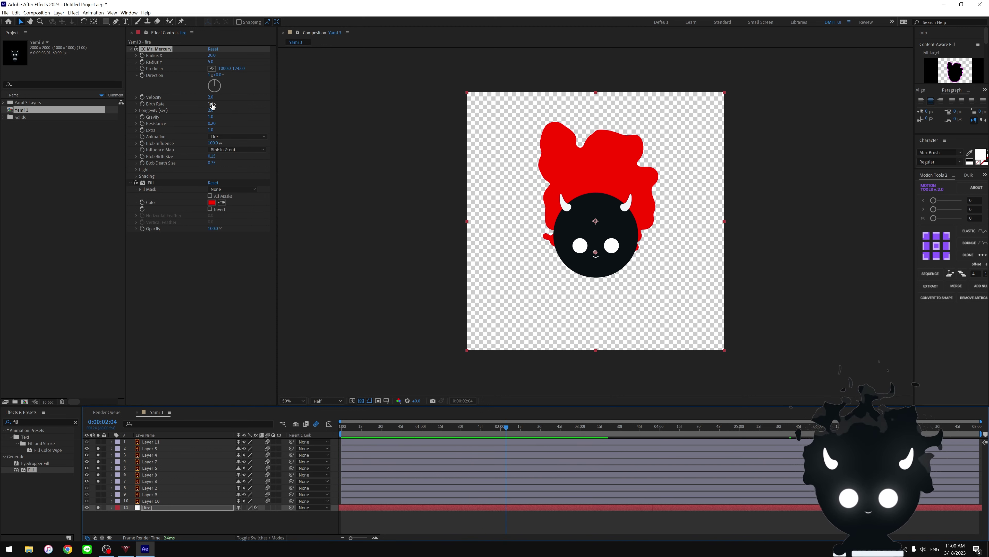
pyautogui.moveTo(212, 104); pyautogui.dragTo(226, 104)
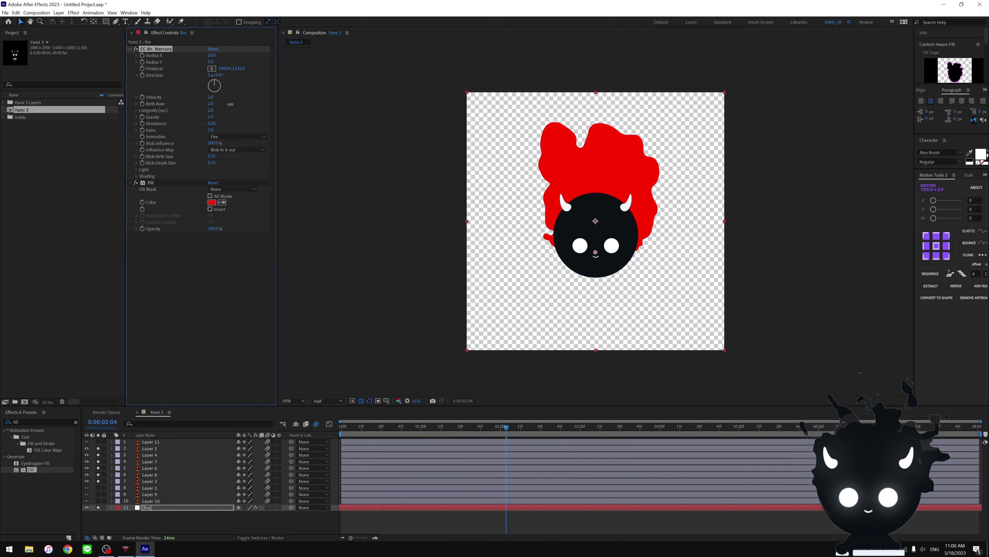
pyautogui.press('space')
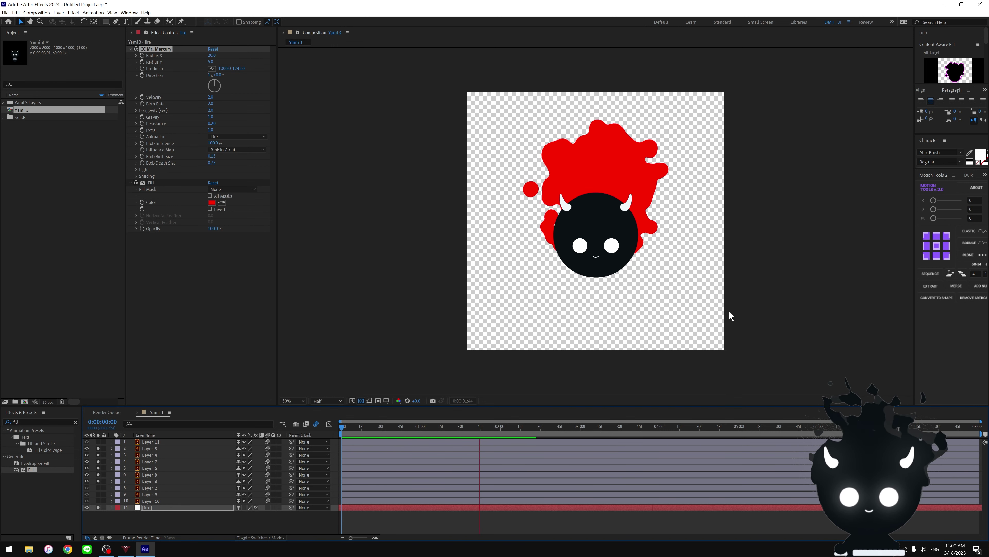
pyautogui.click(377, 437)
pyautogui.press('space')
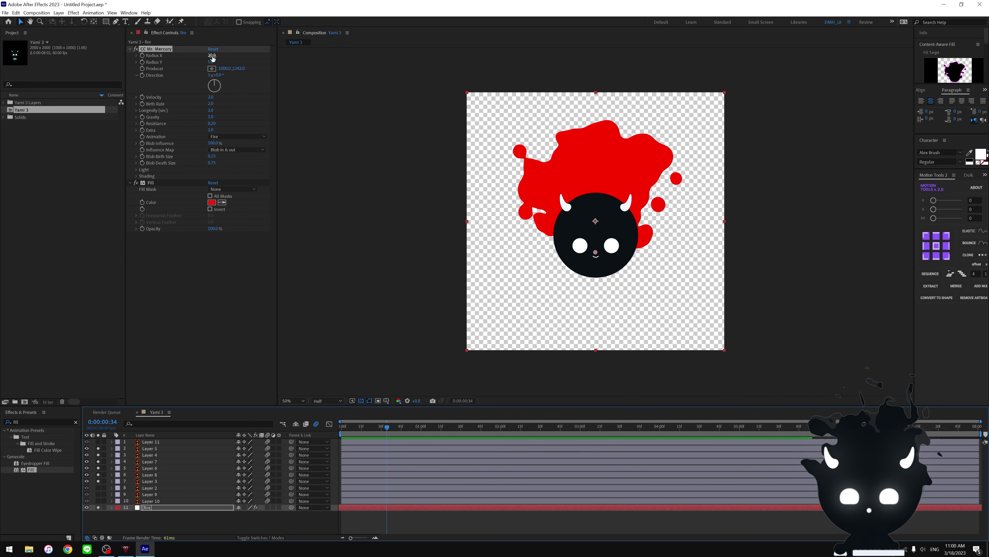
# - Reduce Radius X from 20 to 13 and preview the result
pyautogui.moveTo(212, 57); pyautogui.dragTo(210, 56)
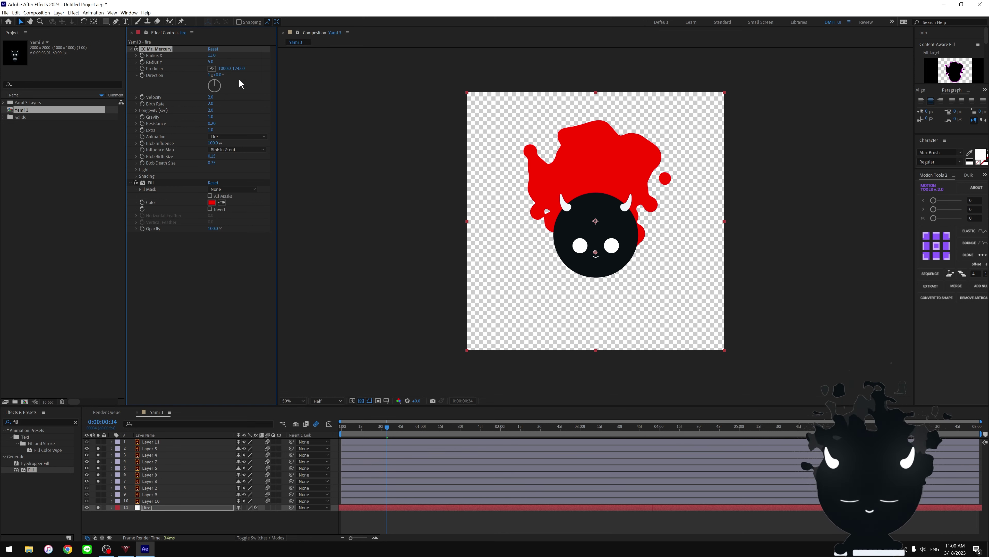
pyautogui.press('space')
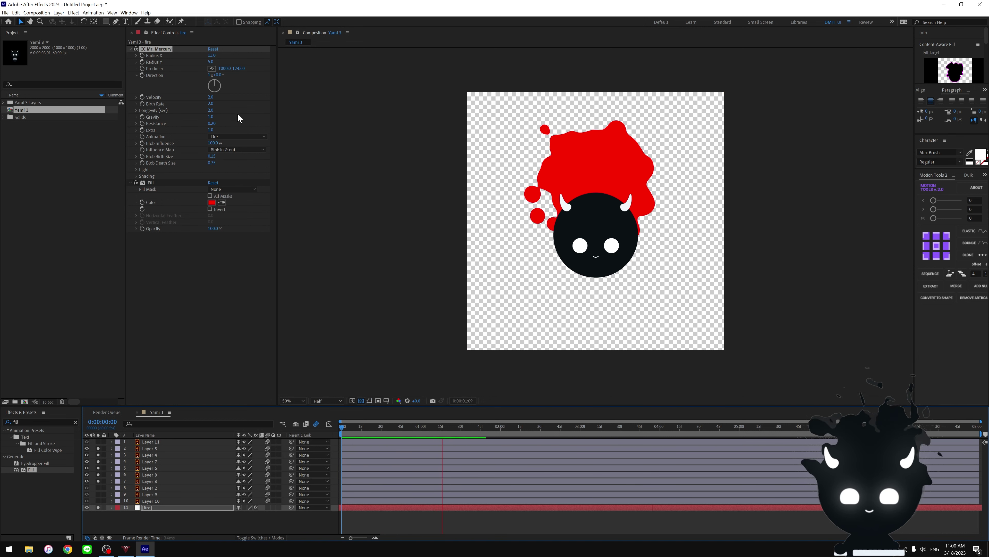
pyautogui.press('space')
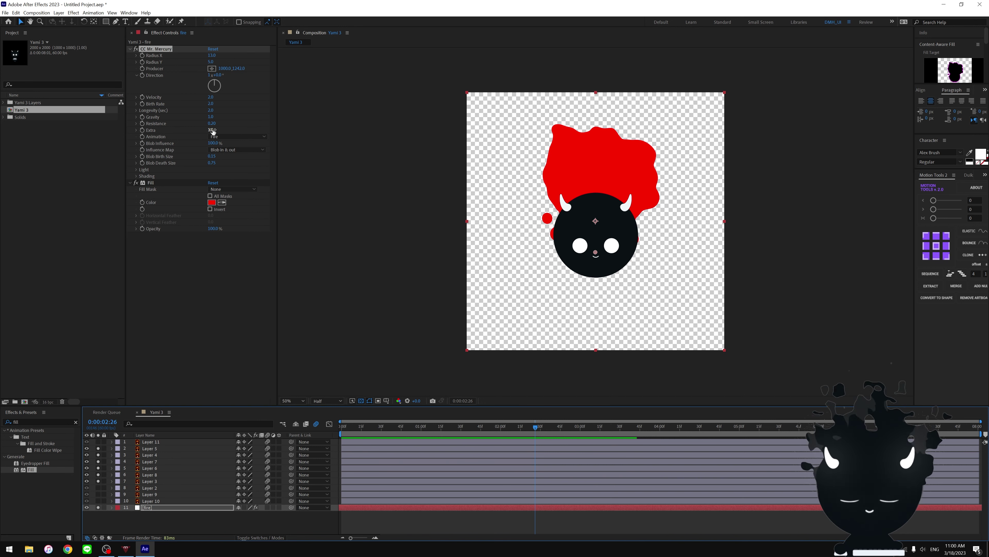
# - Set Extra to 0.1 and preview the tightened flames
pyautogui.moveTo(211, 129)
pyautogui.mouseDown()
pyautogui.moveTo(296, 131)
pyautogui.moveTo(253, 132)
pyautogui.mouseUp()
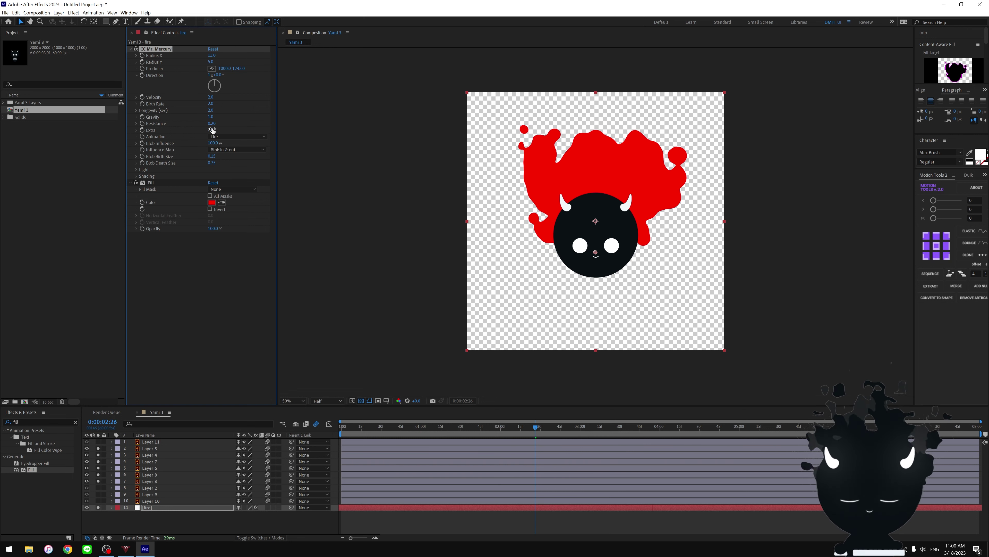
pyautogui.moveTo(211, 129); pyautogui.dragTo(209, 130)
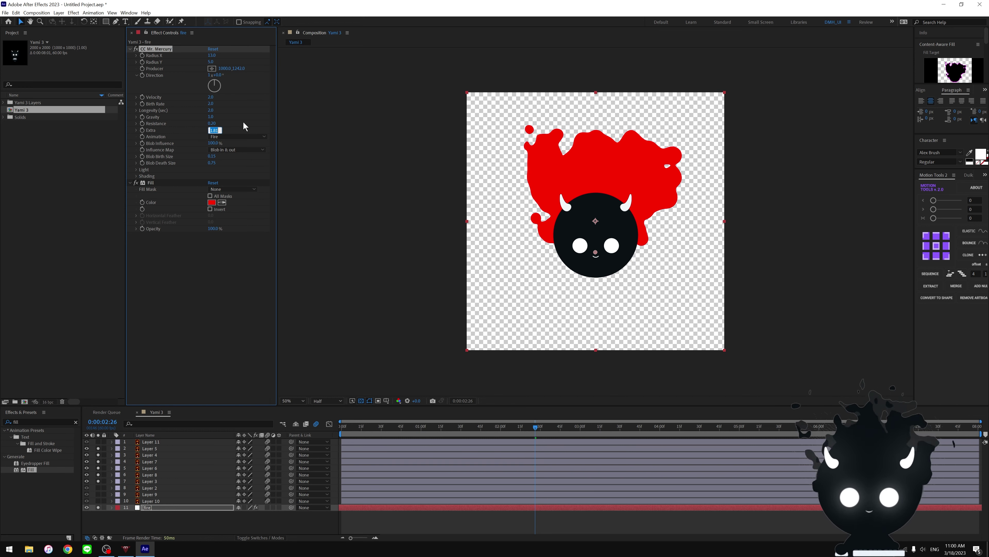
pyautogui.write('0.5')
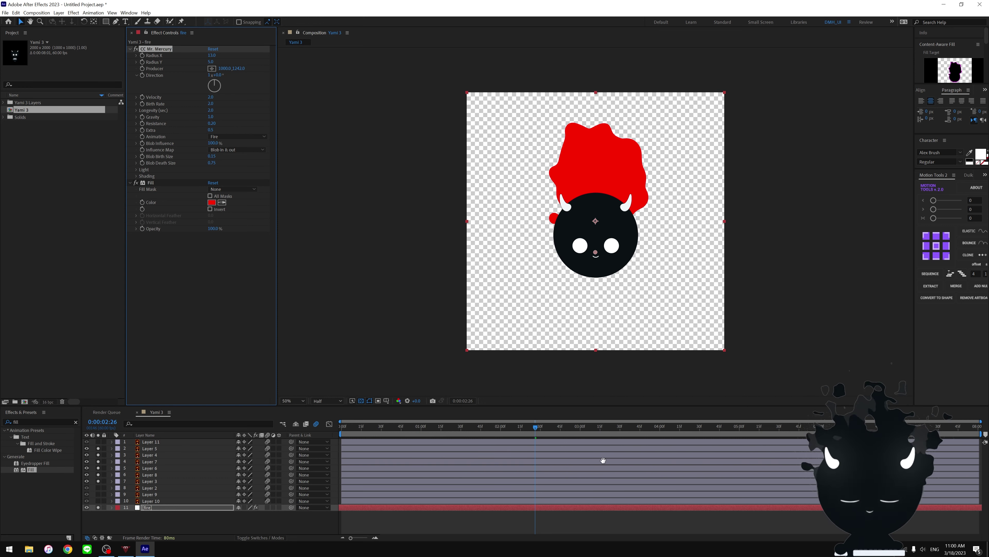
pyautogui.press('space')
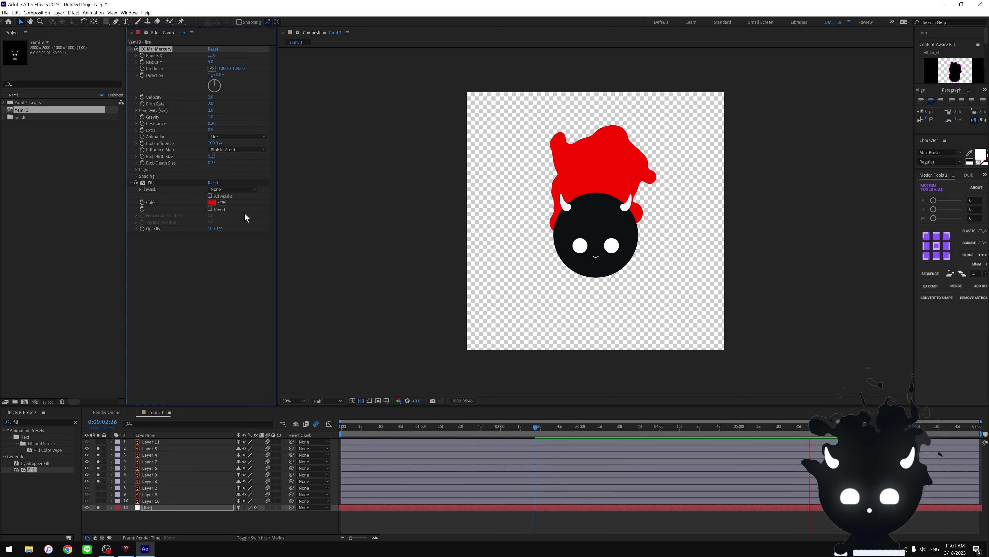
pyautogui.press('space')
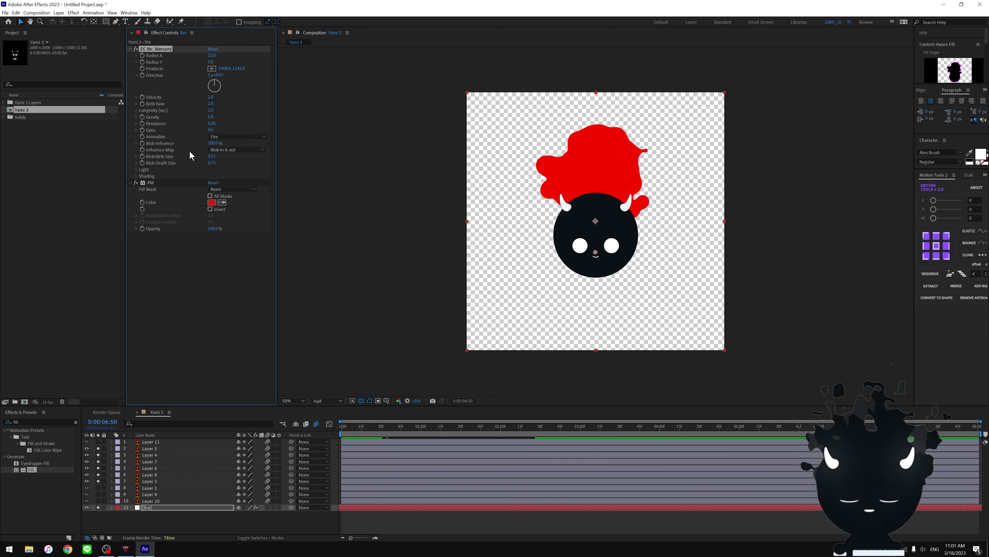
# - Compare Blob out, Blob in & out and Blob out sharp influence maps, settling on Blob in
pyautogui.click(236, 150)
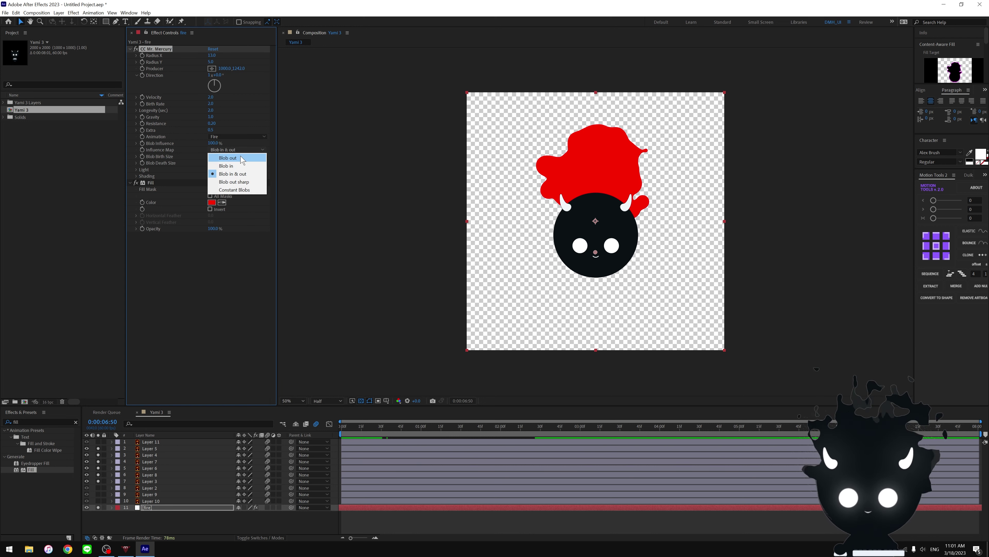
pyautogui.click(241, 158)
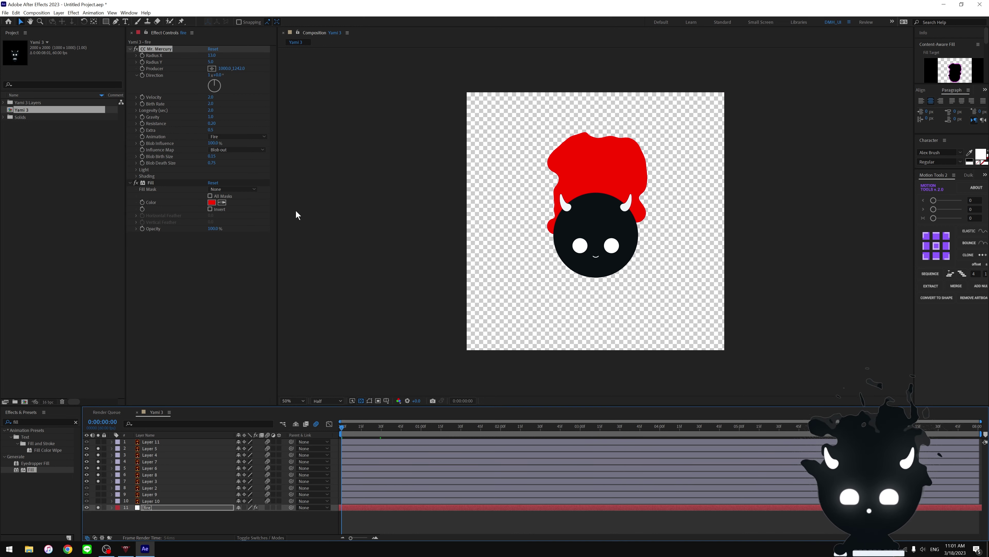
pyautogui.click(230, 154)
pyautogui.click(231, 162)
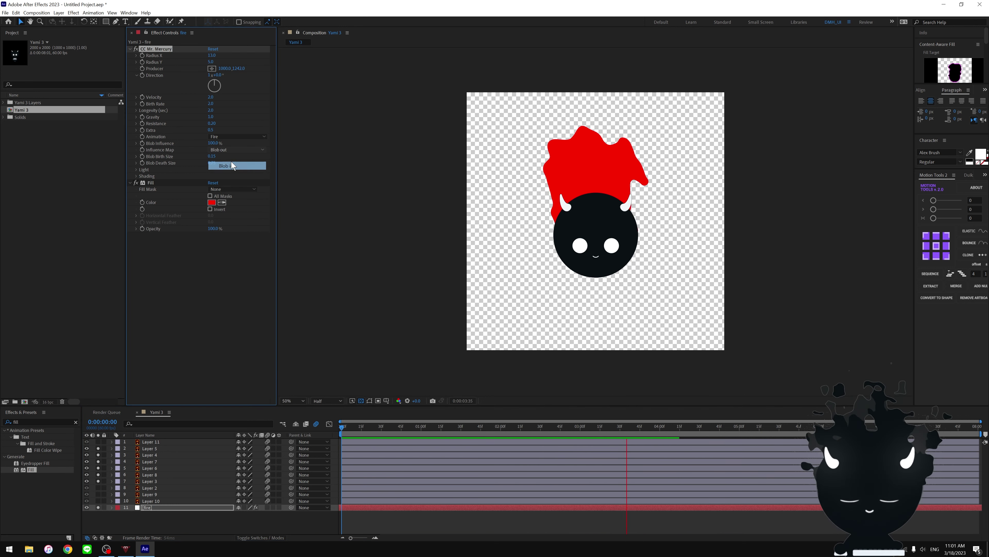
pyautogui.click(238, 150)
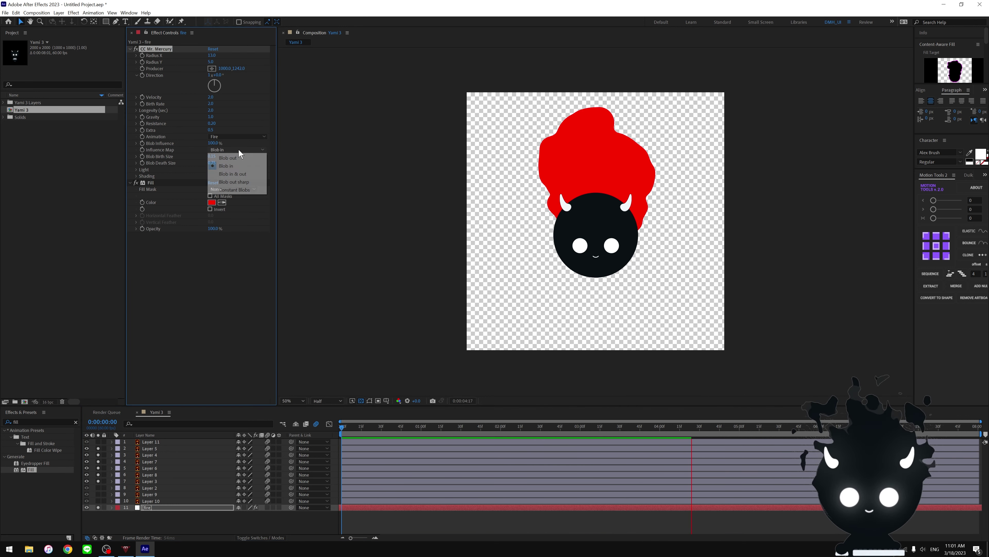
pyautogui.click(242, 173)
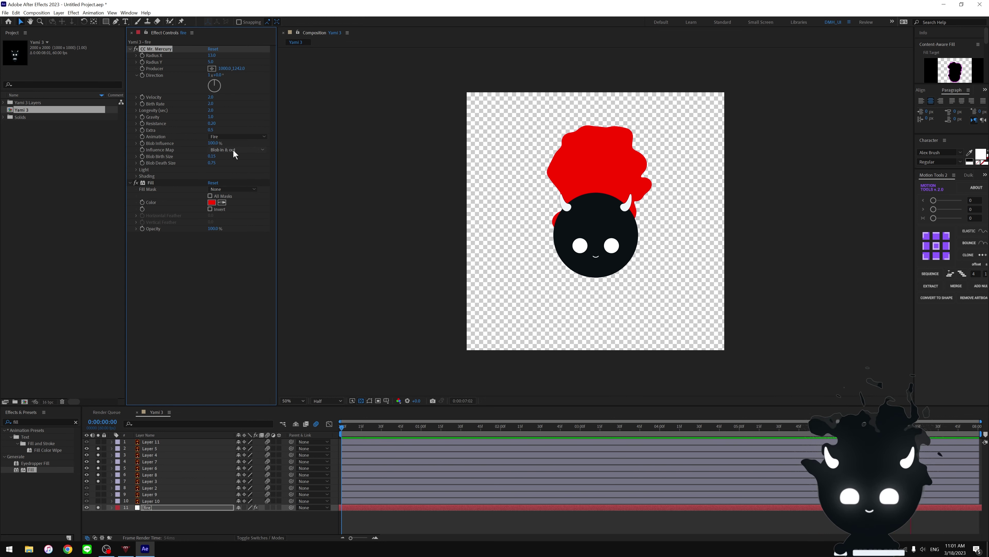
pyautogui.click(232, 150)
pyautogui.click(236, 164)
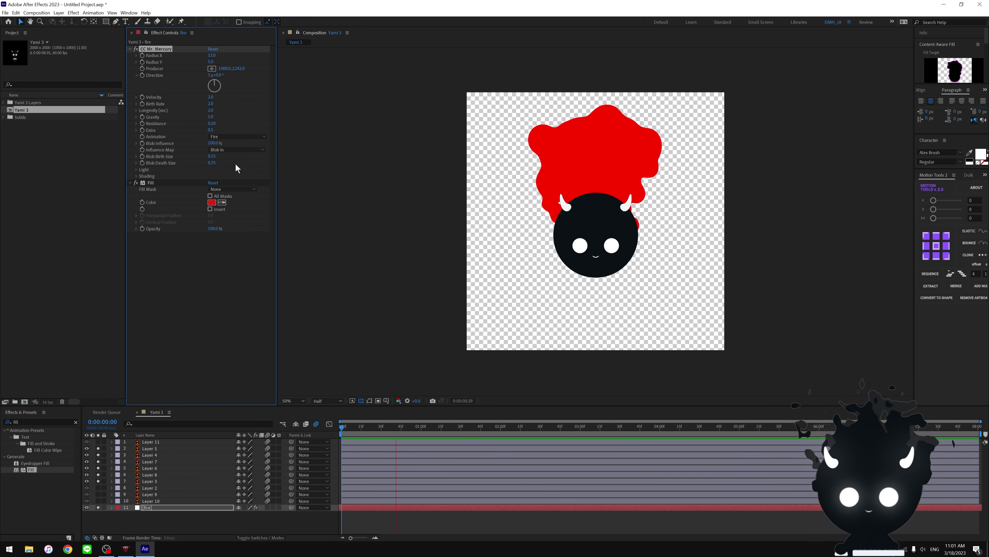
pyautogui.click(237, 150)
pyautogui.click(236, 183)
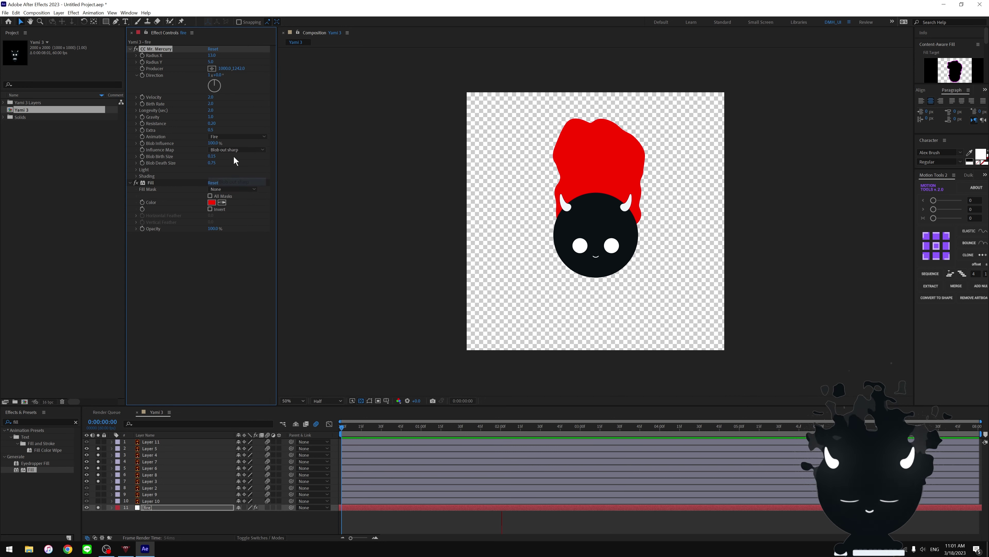
pyautogui.click(237, 153)
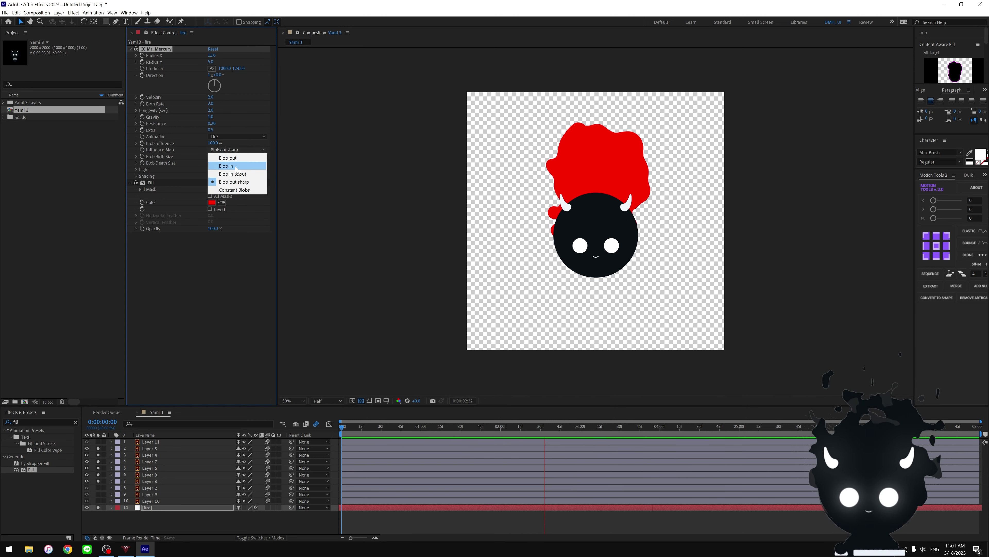
pyautogui.click(236, 163)
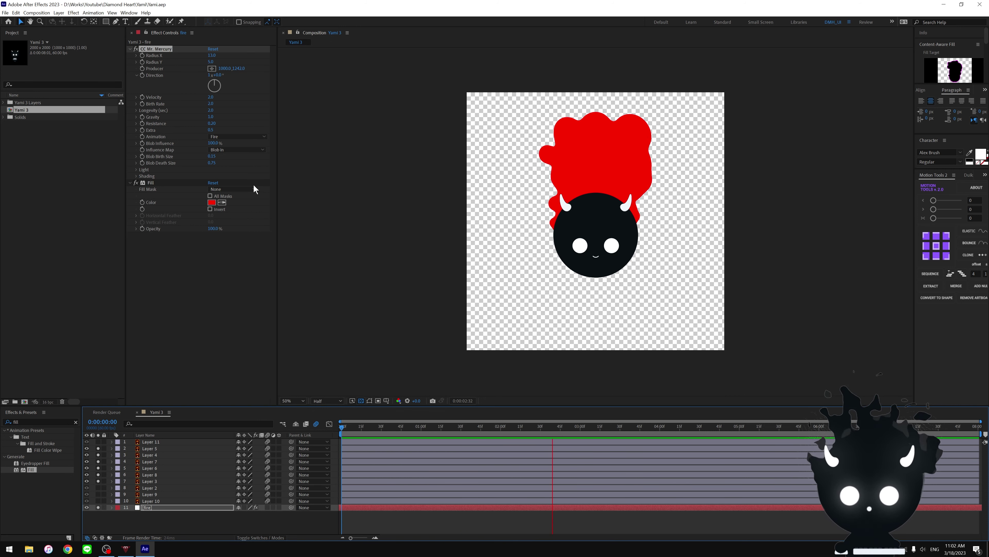
# - Raise Blob Birth Size to 0.20 and scrub Blob Death Size smaller, previewing the scattered blobs
pyautogui.press('space')
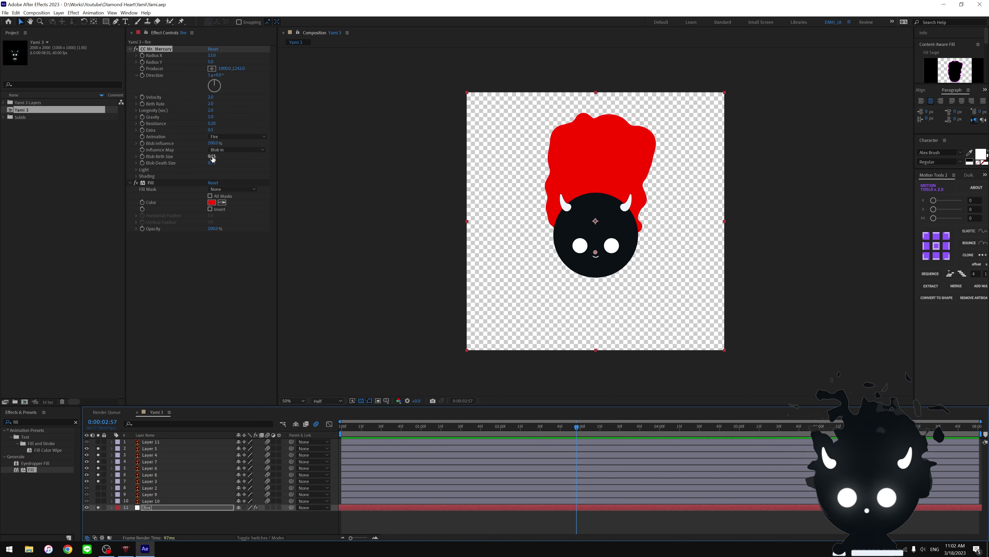
pyautogui.moveTo(215, 157); pyautogui.dragTo(217, 158)
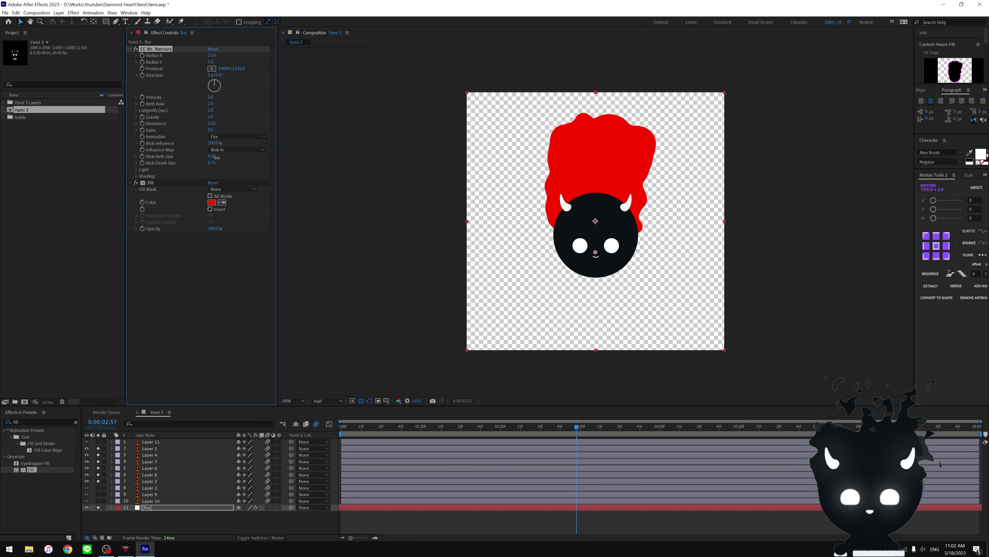
pyautogui.press('space')
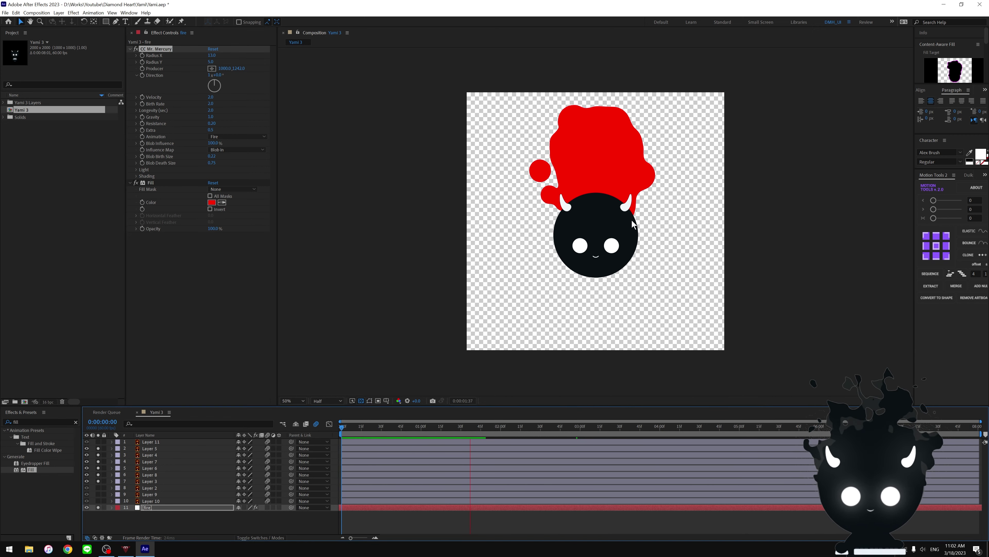
pyautogui.press('space')
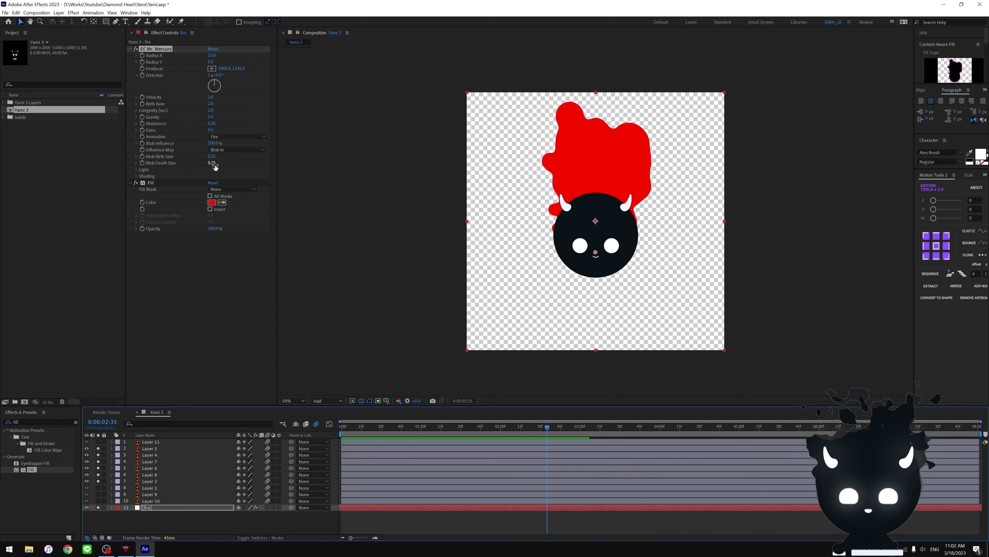
pyautogui.moveTo(215, 167); pyautogui.dragTo(192, 166)
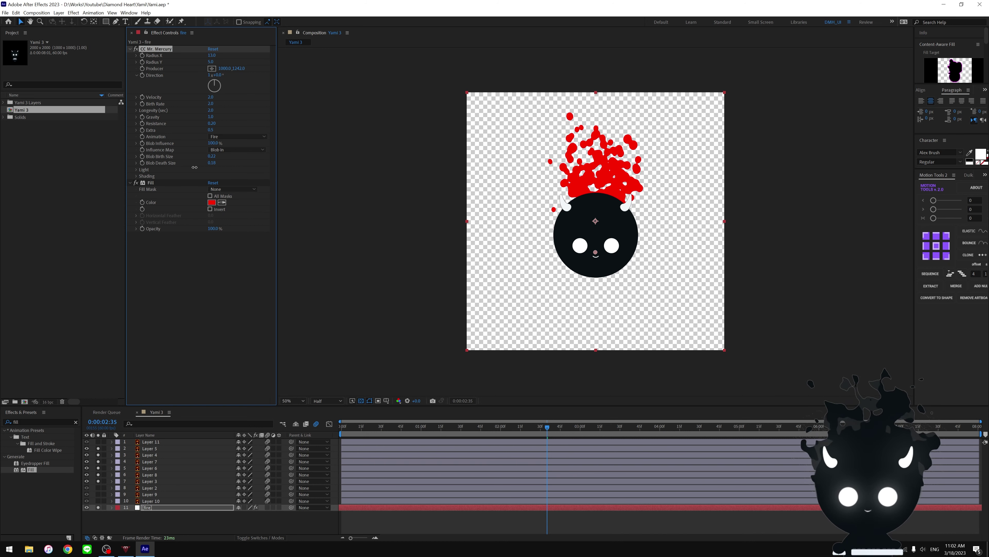
pyautogui.moveTo(195, 167); pyautogui.dragTo(193, 167)
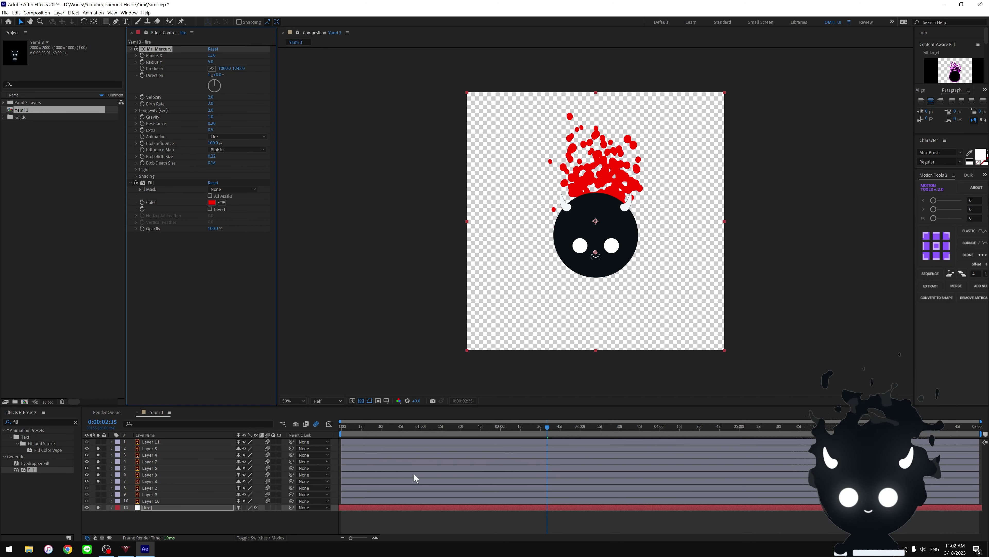
pyautogui.press('space')
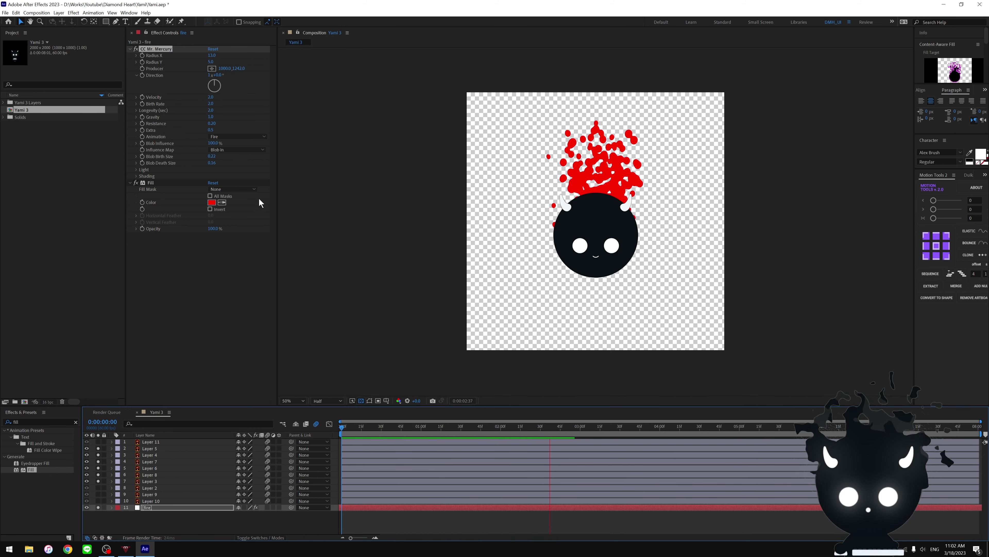
pyautogui.click(210, 163)
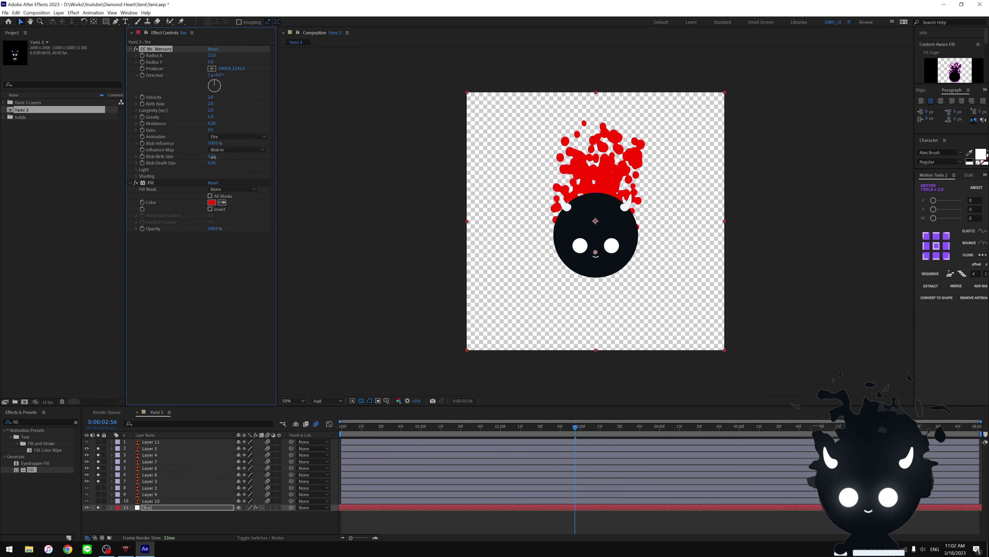
pyautogui.moveTo(214, 157); pyautogui.dragTo(219, 160)
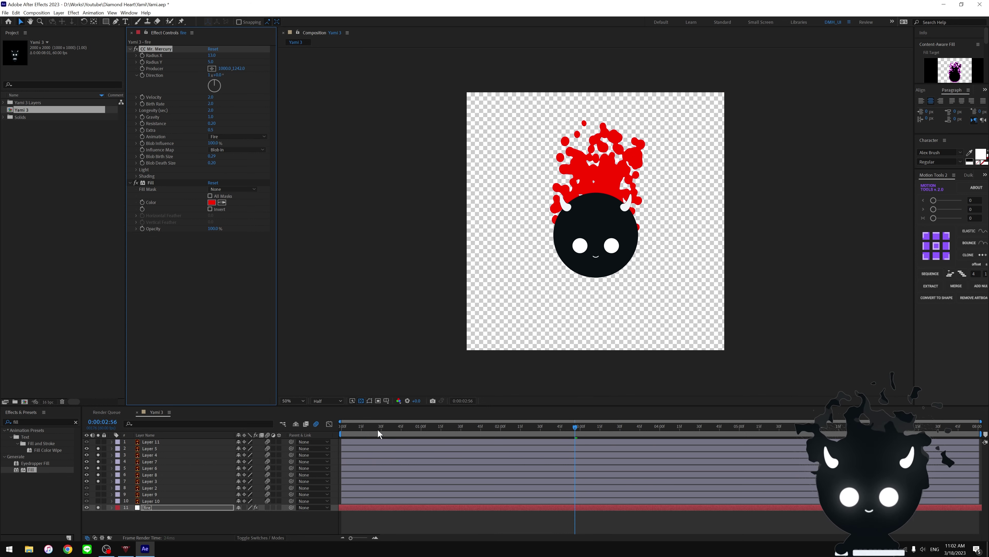
pyautogui.press('space')
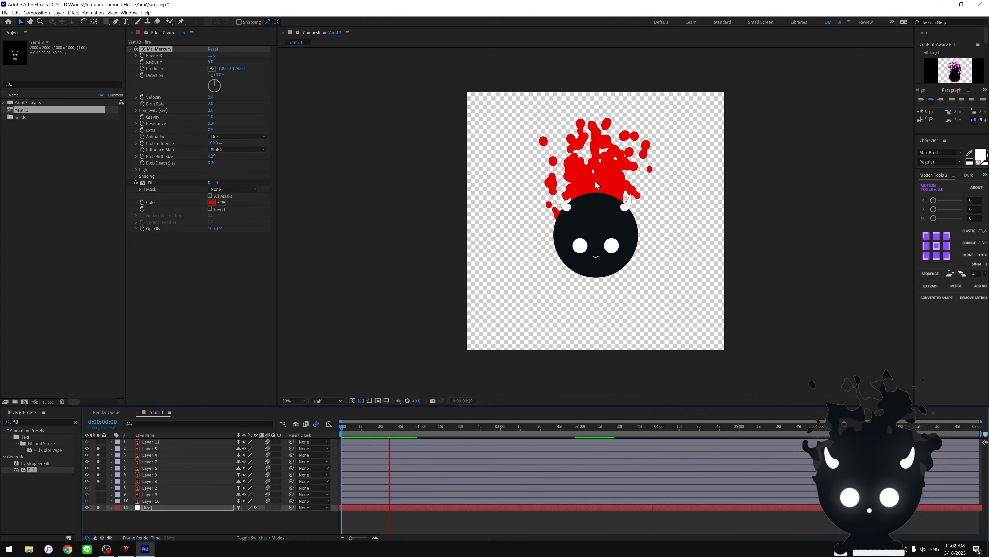
# - Set CC Mr. Mercury Birth Rate to 2.5 and preview the fire
pyautogui.press('space')
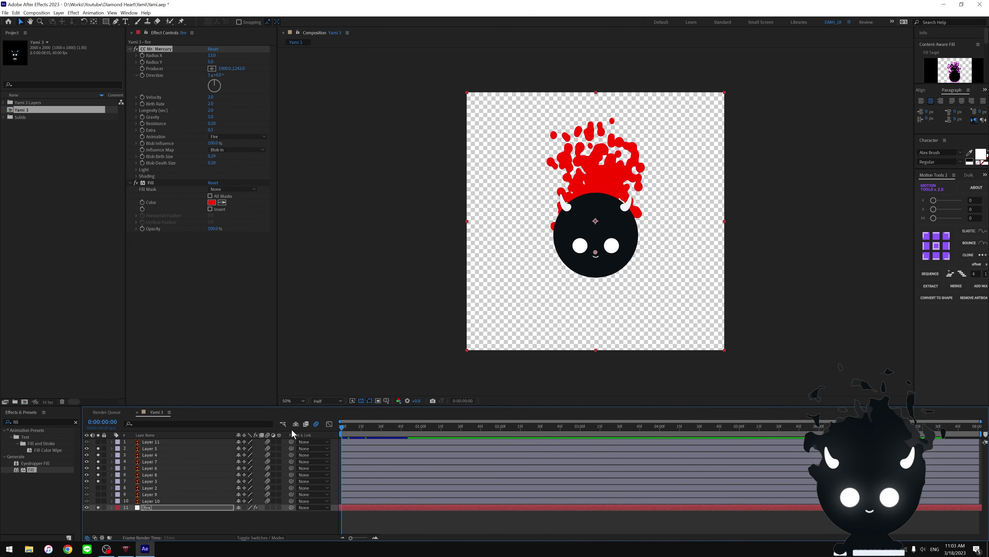
pyautogui.click(211, 104)
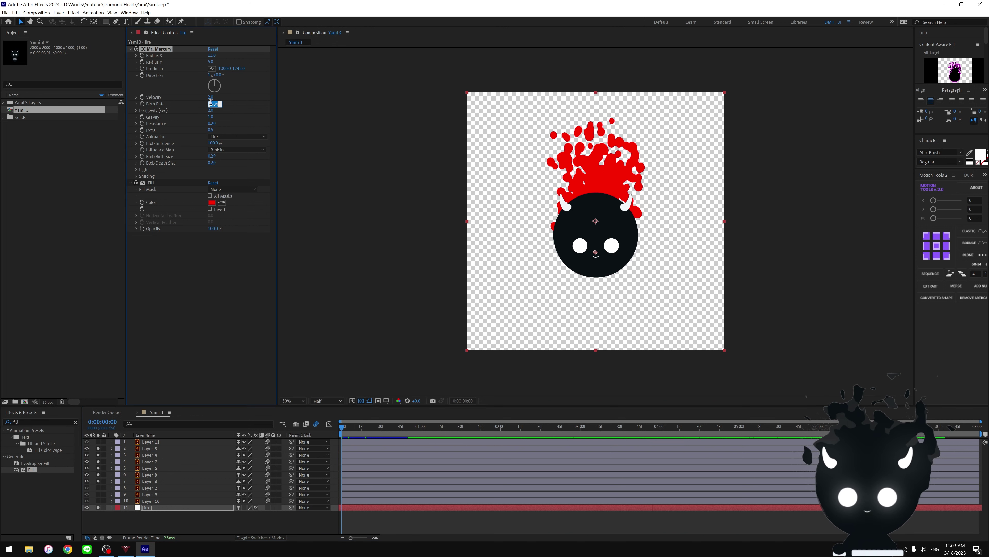
pyautogui.write('2.5')
pyautogui.press('Return')
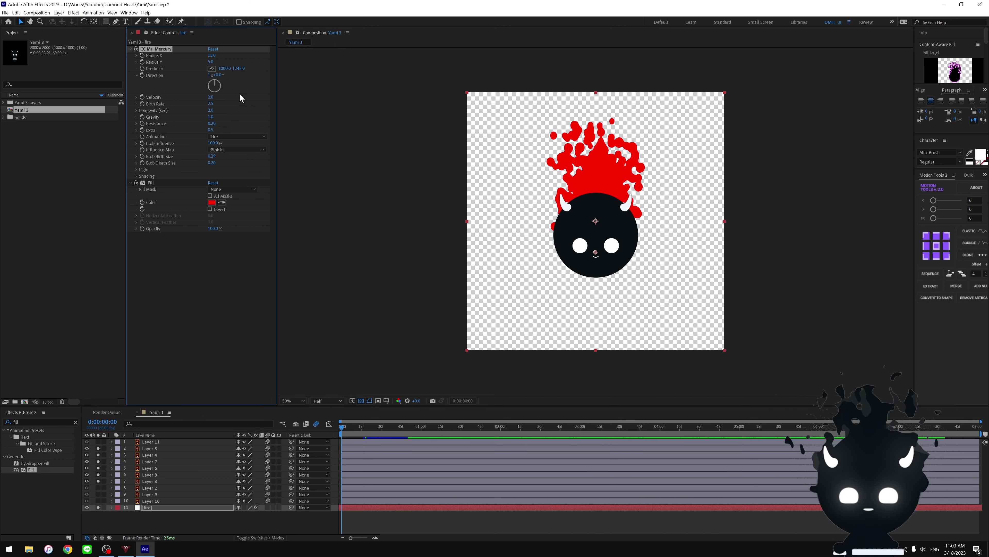
pyautogui.press('space')
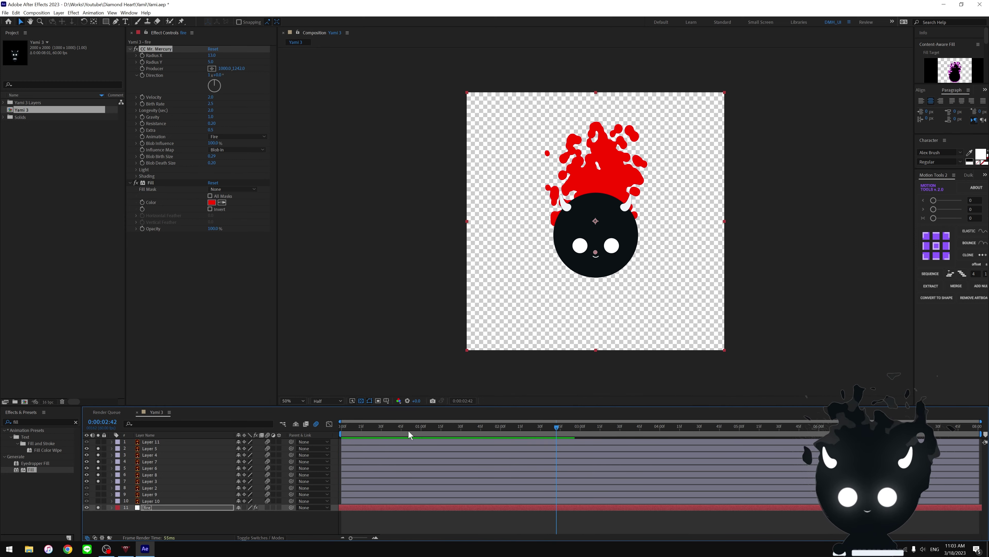
pyautogui.press('space')
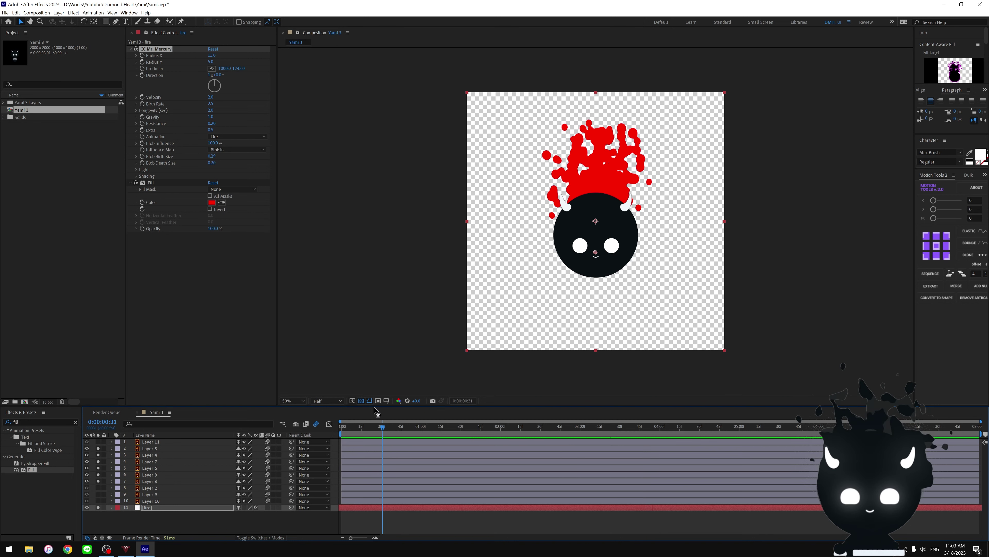
# - Set Blob Death Size to 0.15 and preview from the first frame
pyautogui.moveTo(210, 164); pyautogui.dragTo(213, 164)
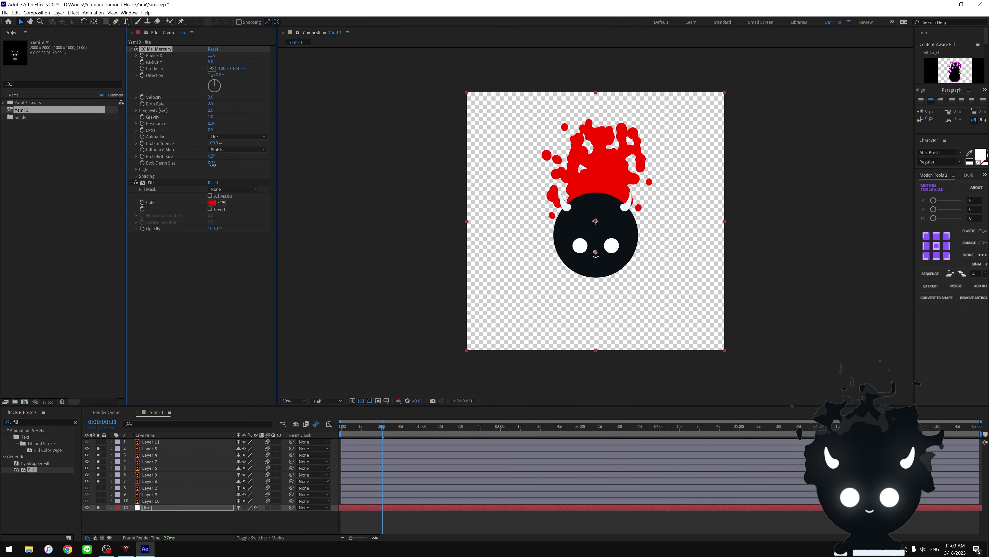
pyautogui.hotkey('ctrl', 'z')
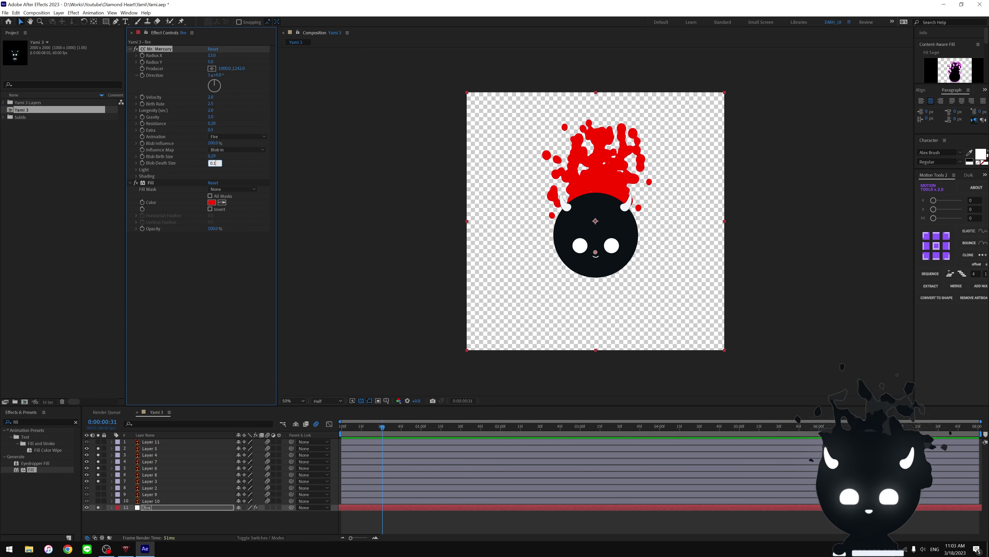
pyautogui.write('0.15')
pyautogui.press('Return')
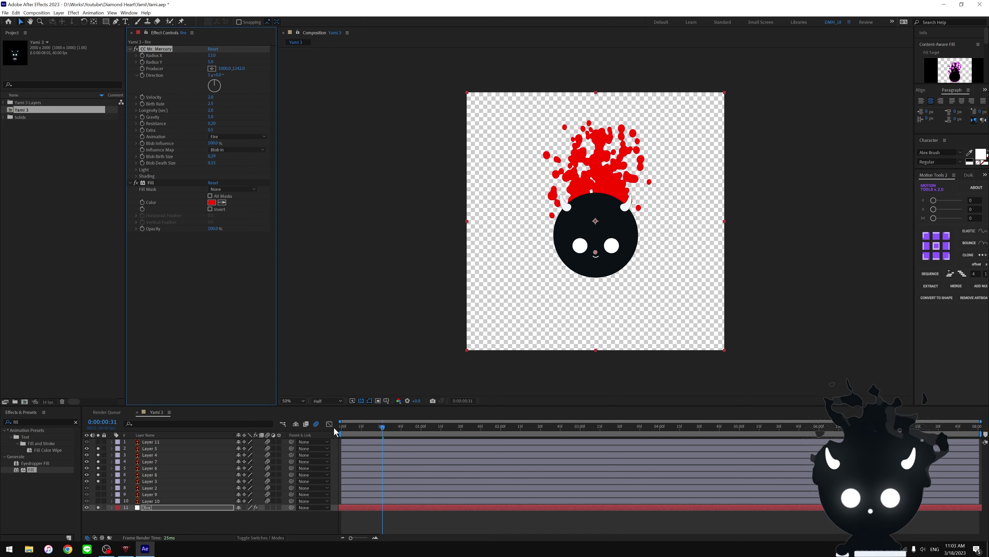
pyautogui.press('Home')
pyautogui.press('space')
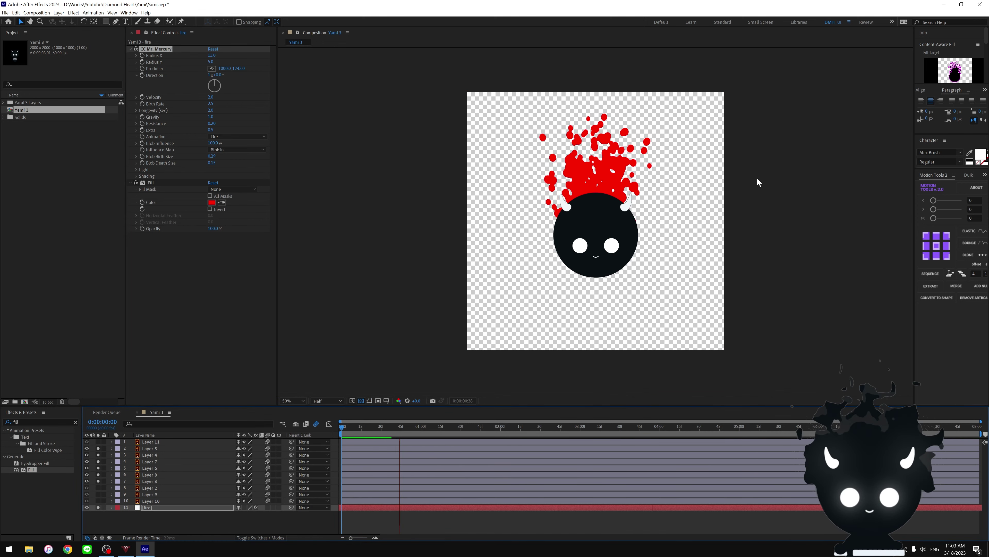
pyautogui.press('space')
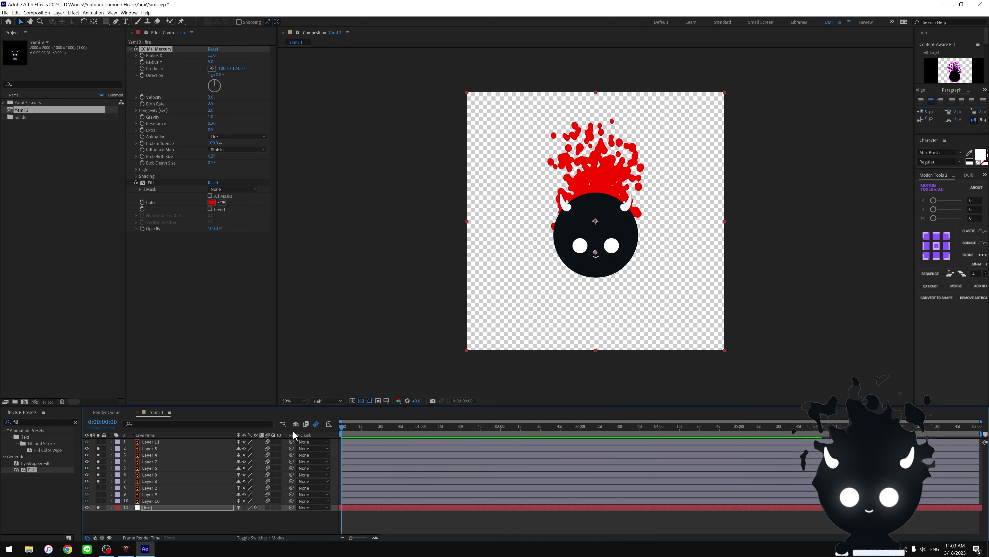
pyautogui.press('space')
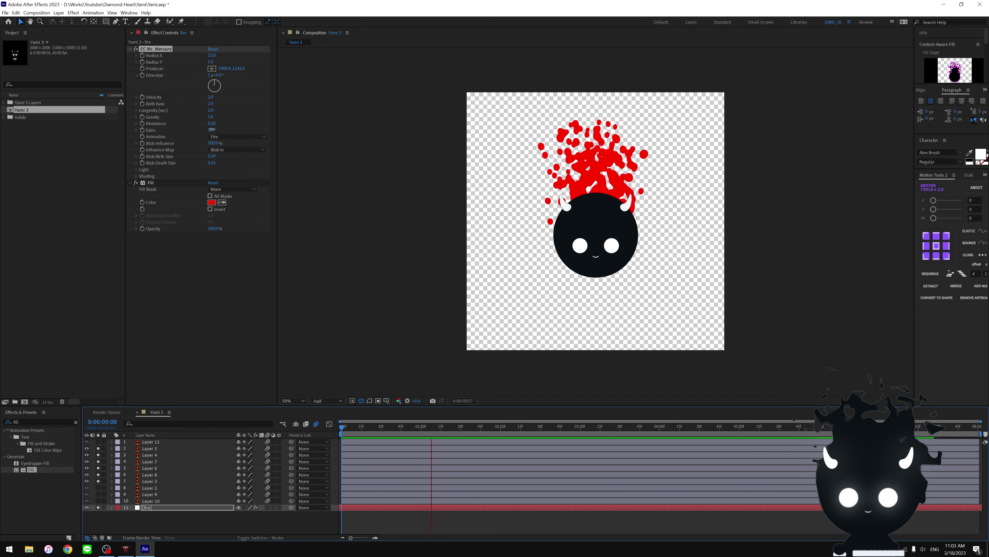
# - Raise Extra to 0.6, try Resistance 0.1, then undo it back to 0.20
pyautogui.moveTo(214, 129); pyautogui.dragTo(218, 128)
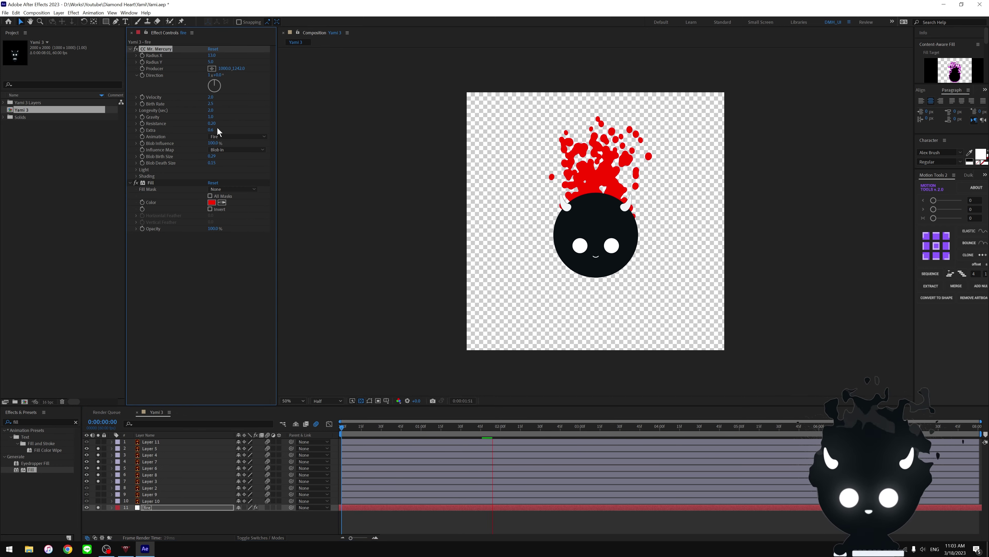
pyautogui.click(212, 123)
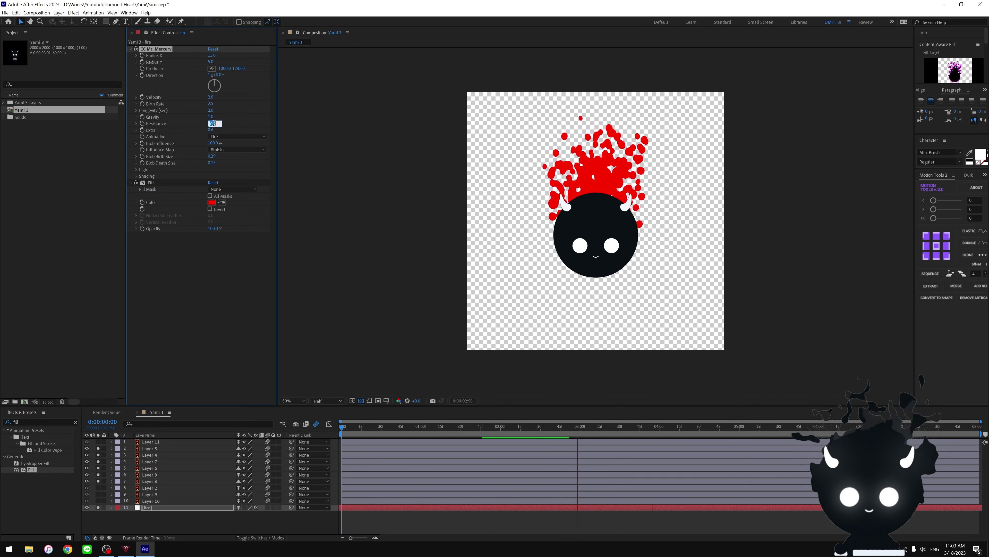
pyautogui.write('0.')
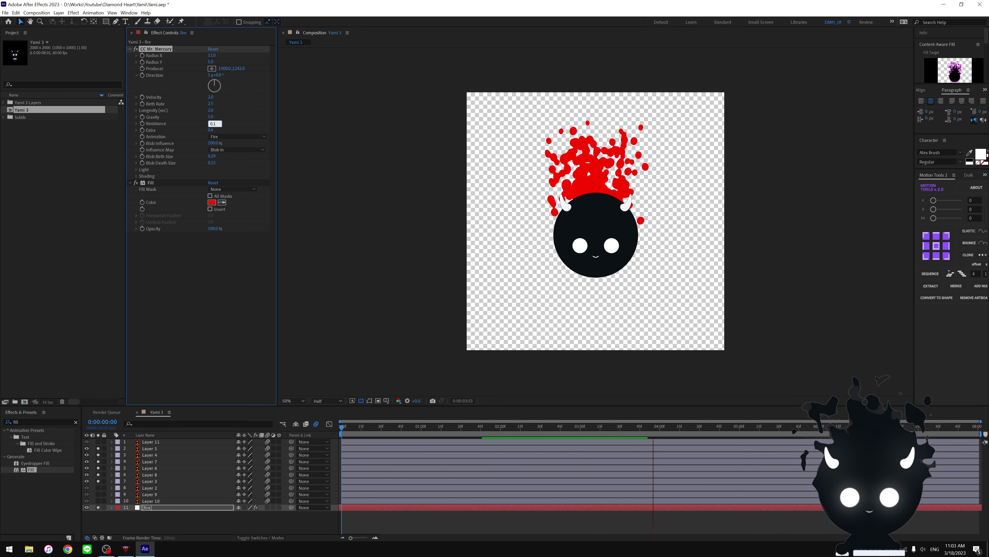
pyautogui.press('Return')
pyautogui.hotkey('ctrl', 'z')
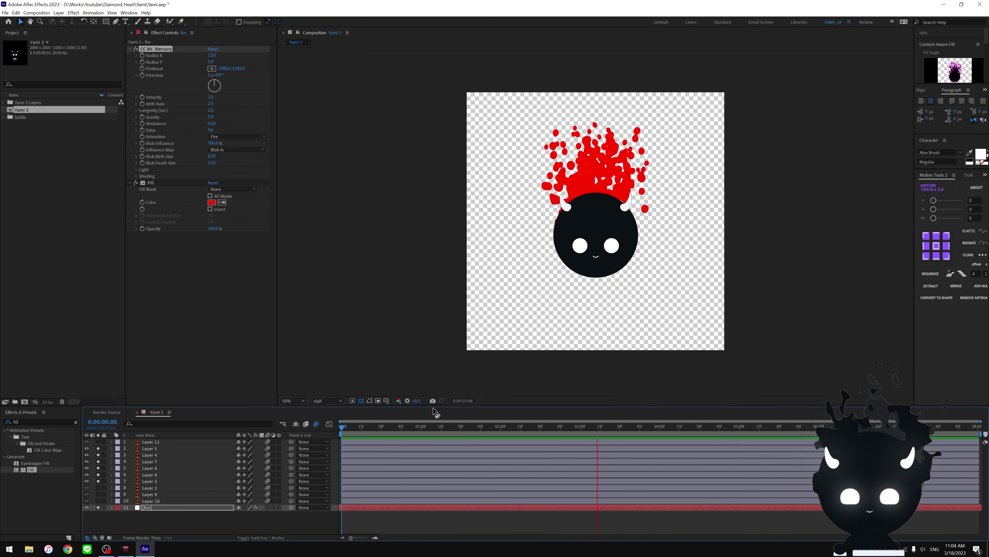
pyautogui.press('space')
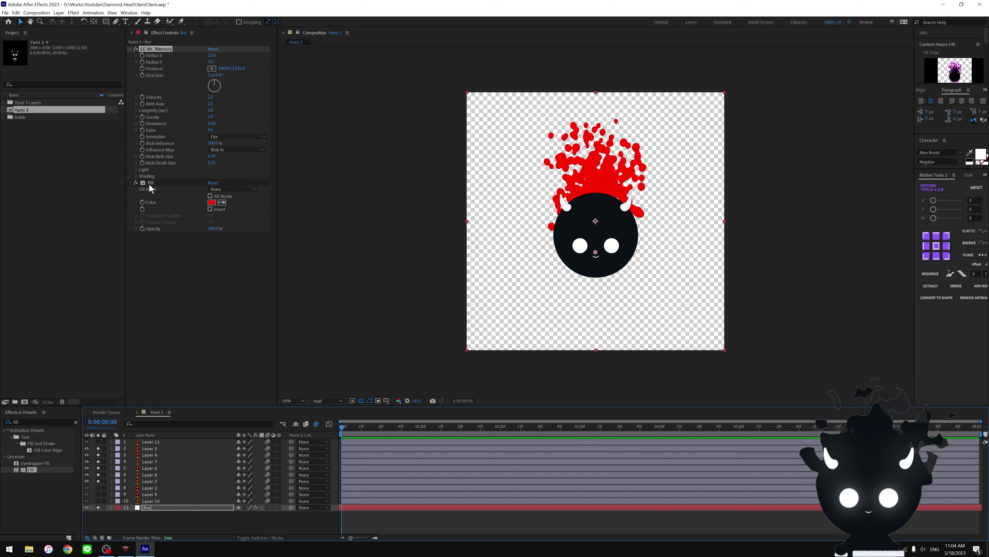
# - Change the fire's Fill colour to the character's near-black 091014 and preview the dark flames
pyautogui.click(169, 190)
pyautogui.click(211, 203)
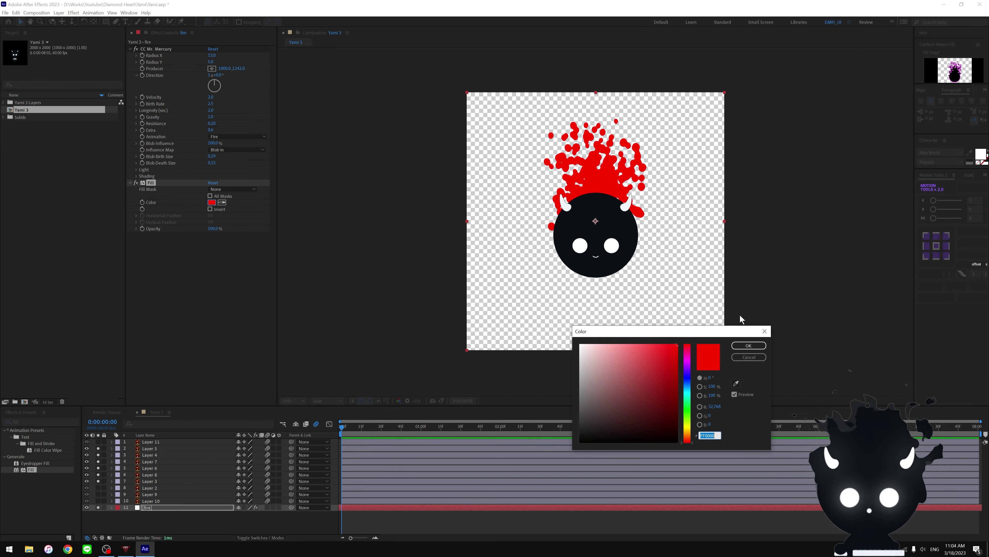
pyautogui.click(735, 383)
pyautogui.click(608, 219)
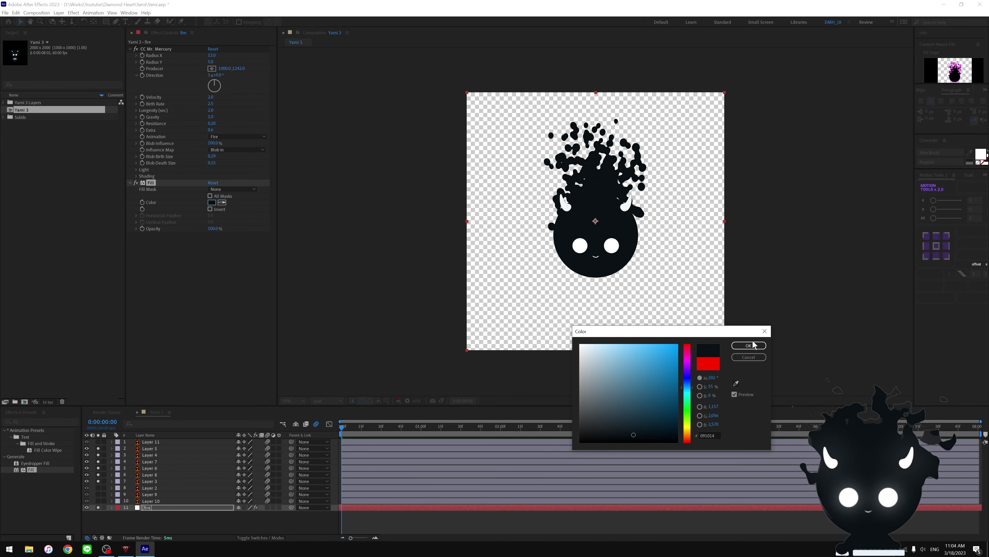
pyautogui.click(748, 346)
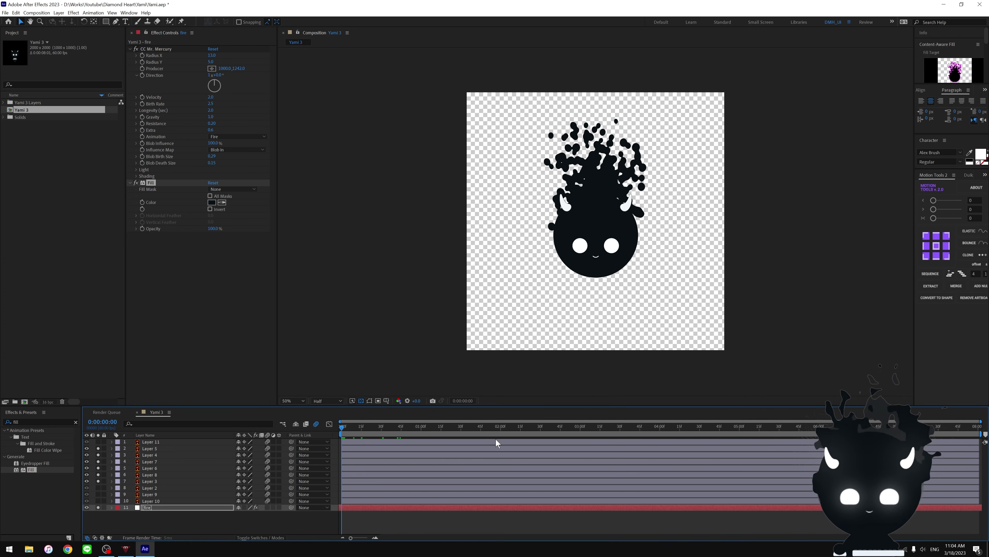
pyautogui.press('space')
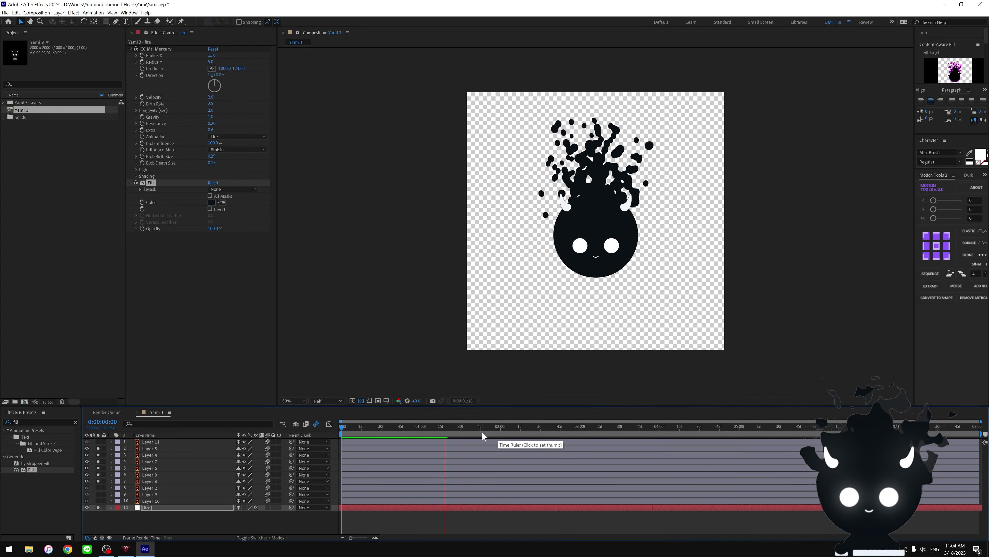
pyautogui.click(383, 432)
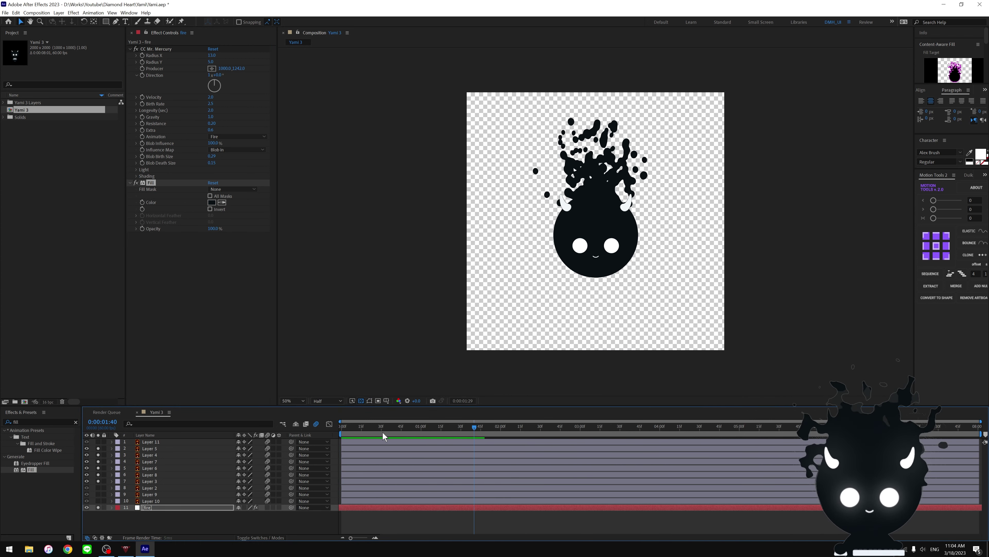
pyautogui.moveTo(383, 432); pyautogui.dragTo(316, 430)
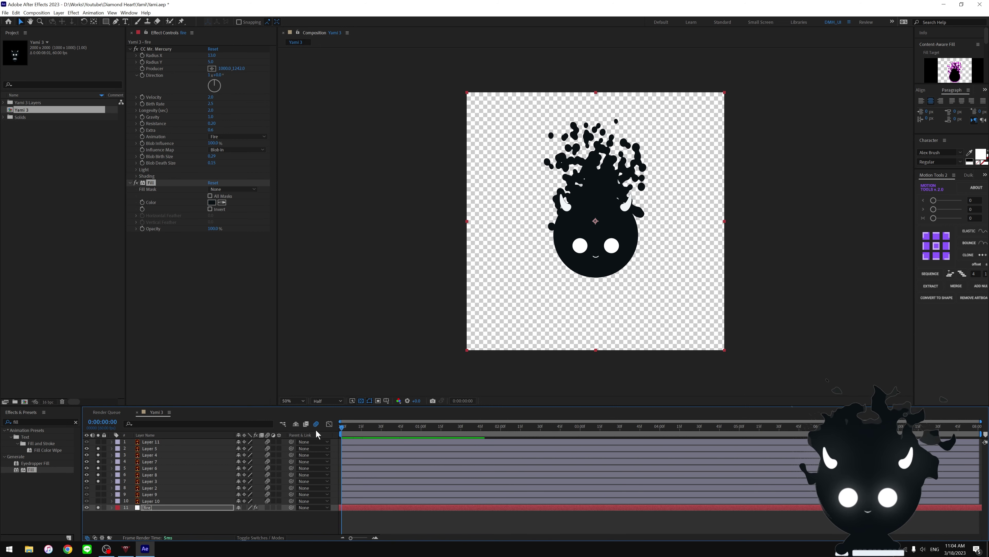
pyautogui.click(357, 507)
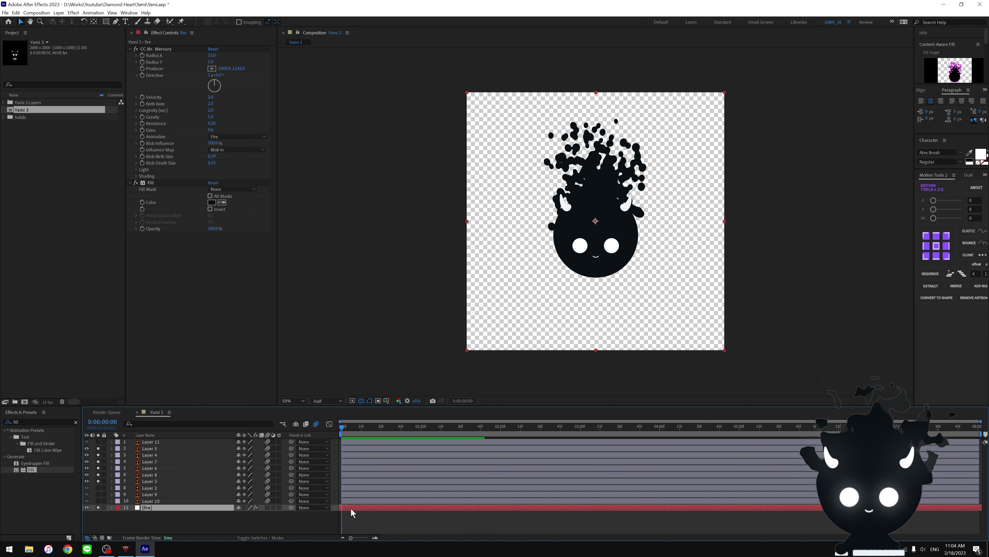
# - Duplicate the fire layer and raise its Radius X to 17, Velocity to 2.3, Birth Rate to 2.4
pyautogui.hotkey('ctrl', 'd')
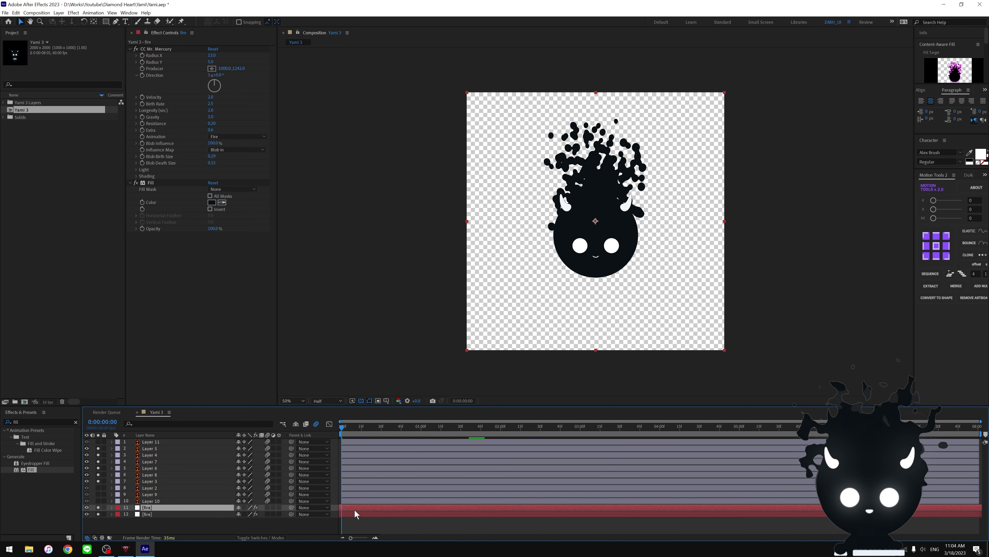
pyautogui.click(353, 512)
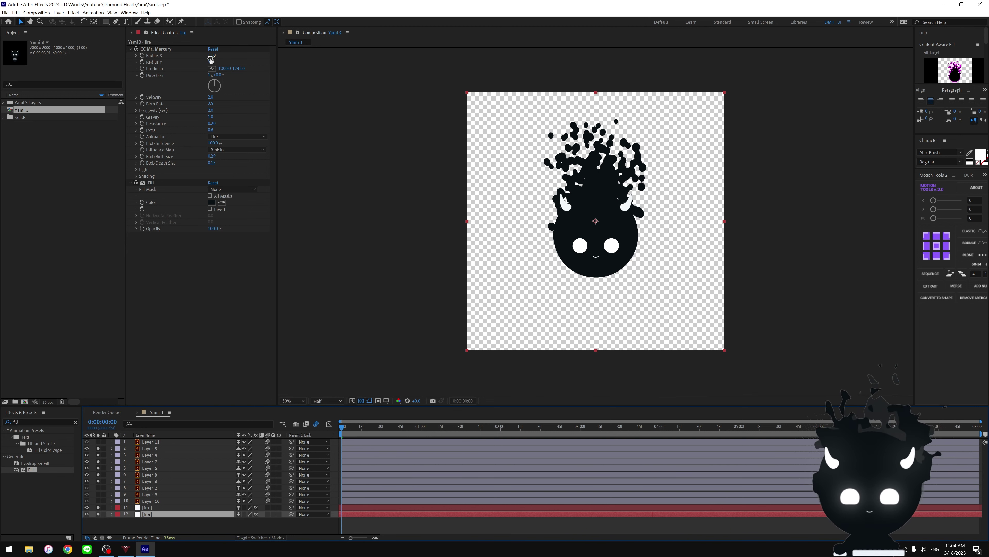
pyautogui.moveTo(210, 55); pyautogui.dragTo(207, 62)
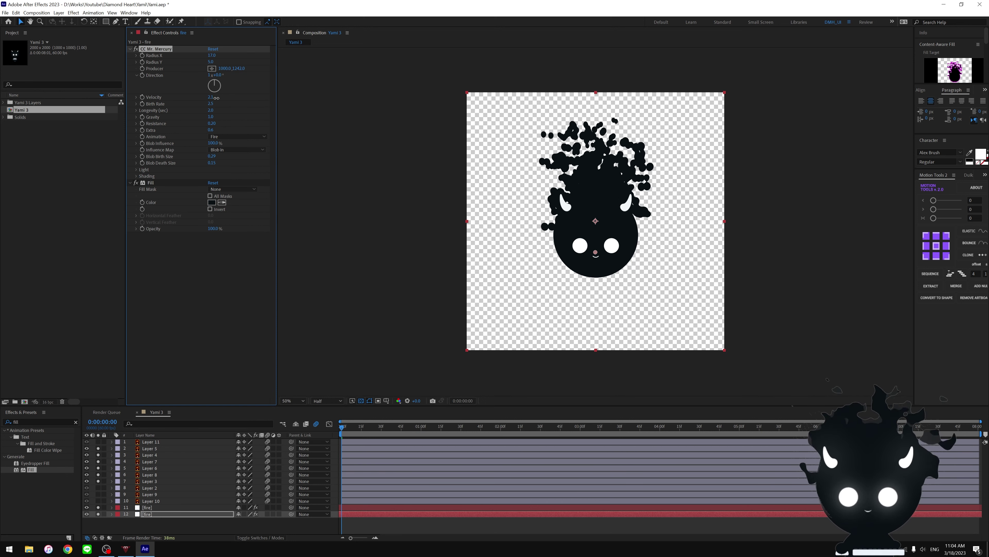
pyautogui.moveTo(214, 98)
pyautogui.mouseDown()
pyautogui.moveTo(226, 99)
pyautogui.moveTo(217, 101)
pyautogui.mouseUp()
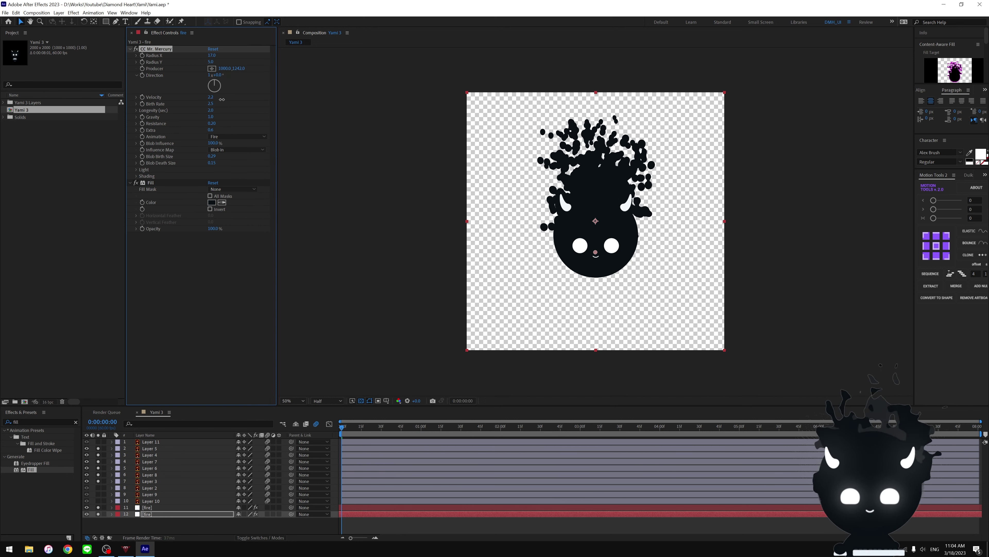
pyautogui.click(212, 110)
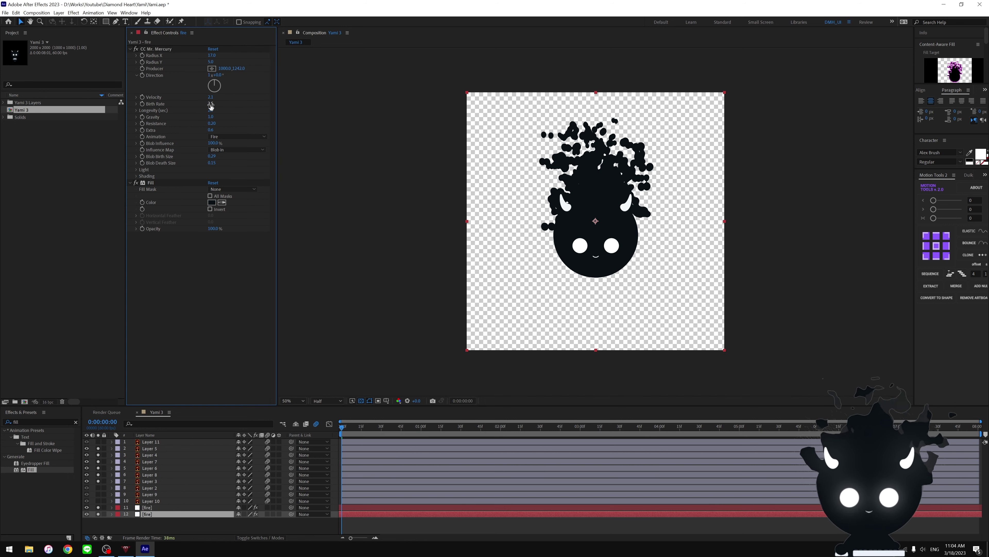
pyautogui.click(209, 103)
pyautogui.moveTo(209, 104); pyautogui.dragTo(213, 123)
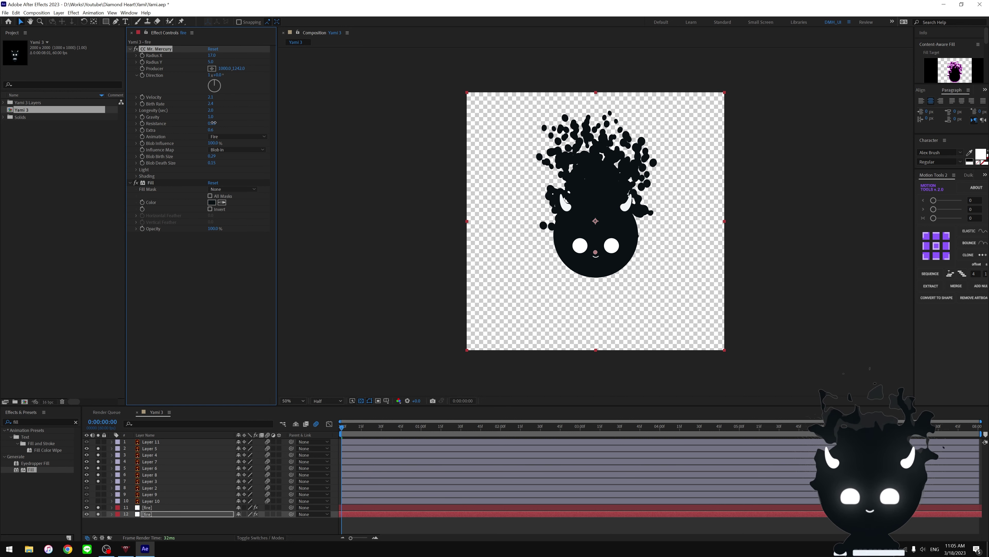
# - Set the duplicate's Fill colour to a lighter near-black 272829 and preview
pyautogui.click(211, 202)
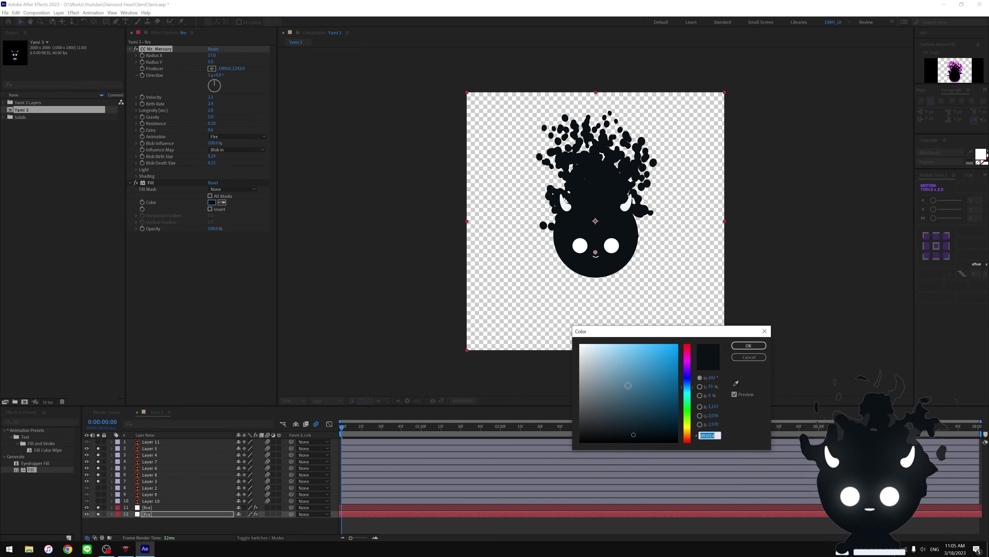
pyautogui.moveTo(619, 423); pyautogui.dragTo(588, 424)
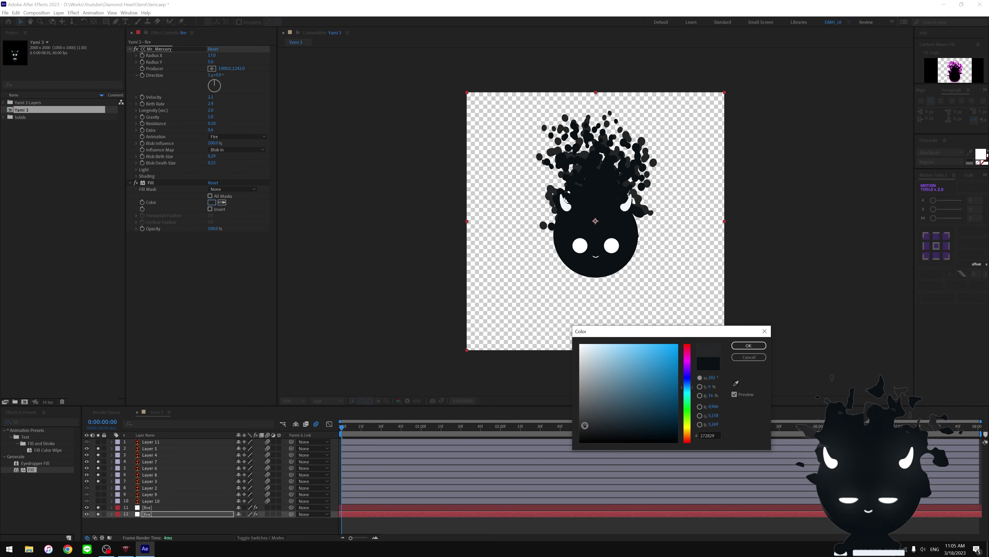
pyautogui.click(749, 345)
pyautogui.press('space')
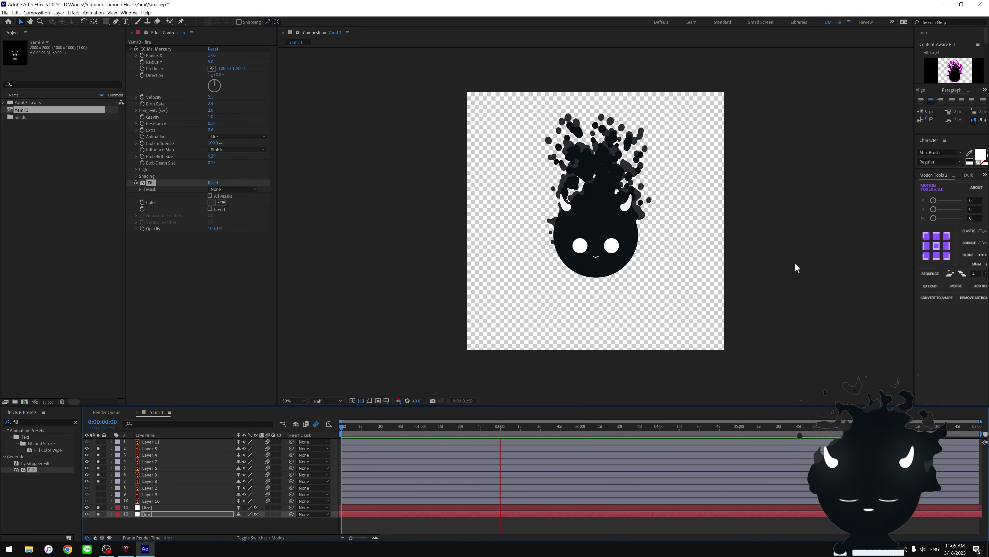
# - Pre-compose the original and copied fire layers into Pre-comp 1, moving all attributes, then reselect it
pyautogui.click(369, 508)
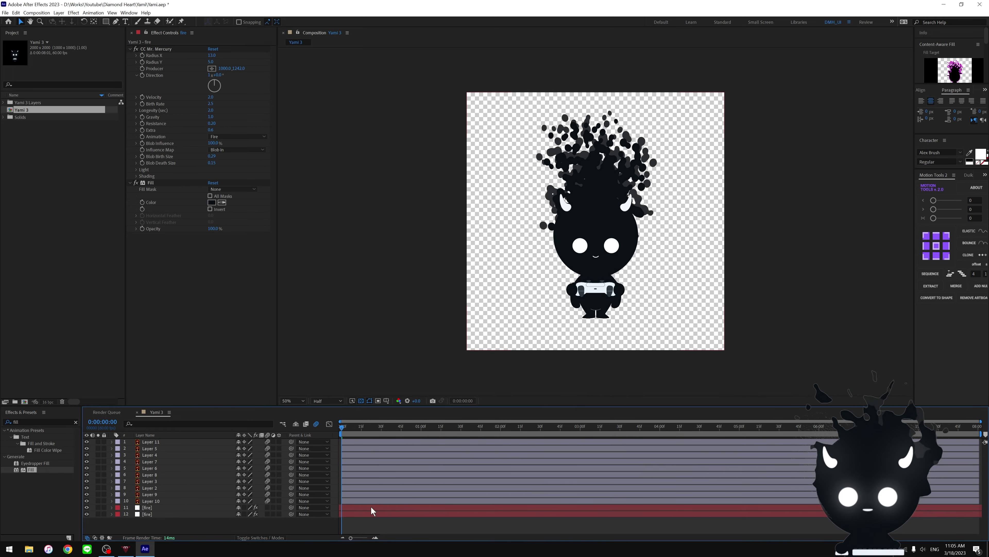
pyautogui.keyDown('shift'); pyautogui.click(369, 514); pyautogui.keyUp('shift')
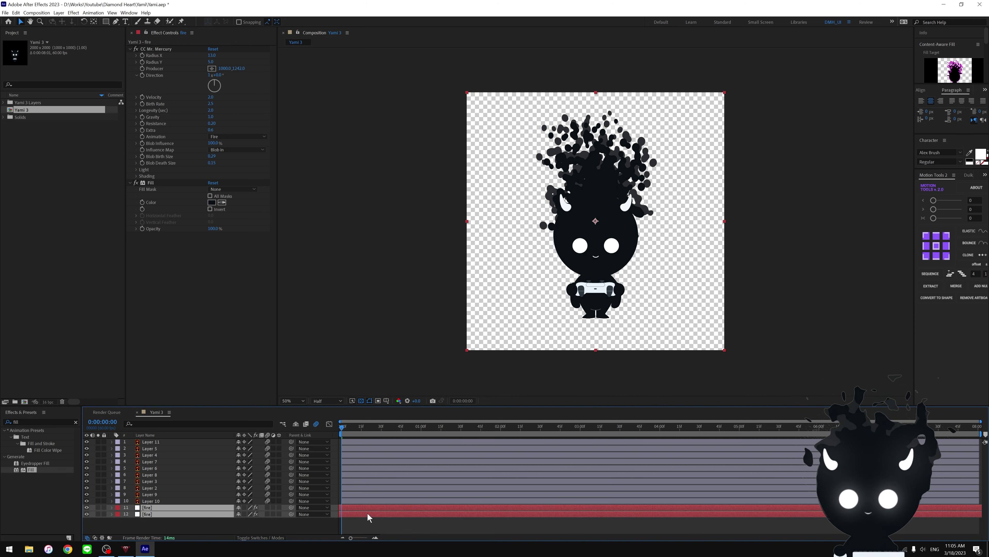
pyautogui.rightClick(149, 513)
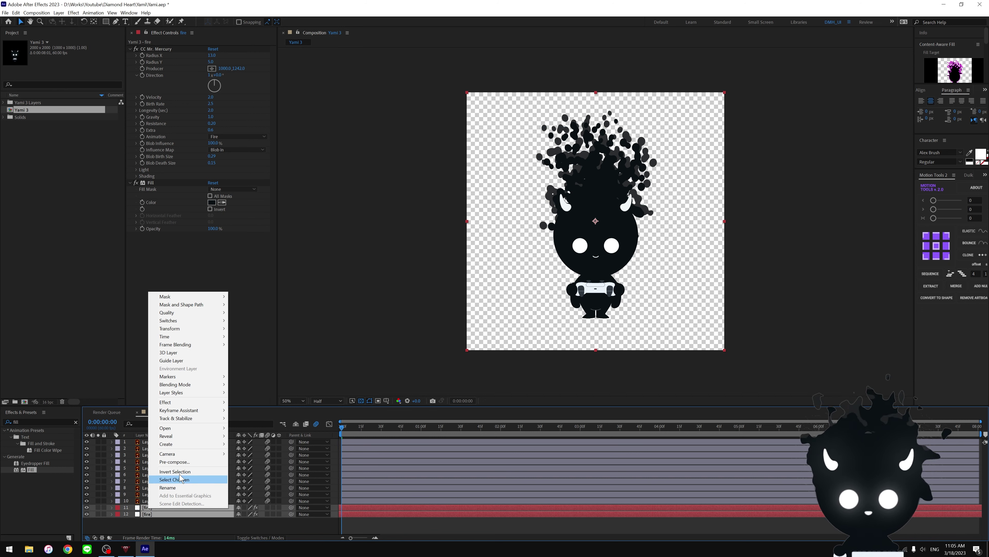
pyautogui.click(179, 463)
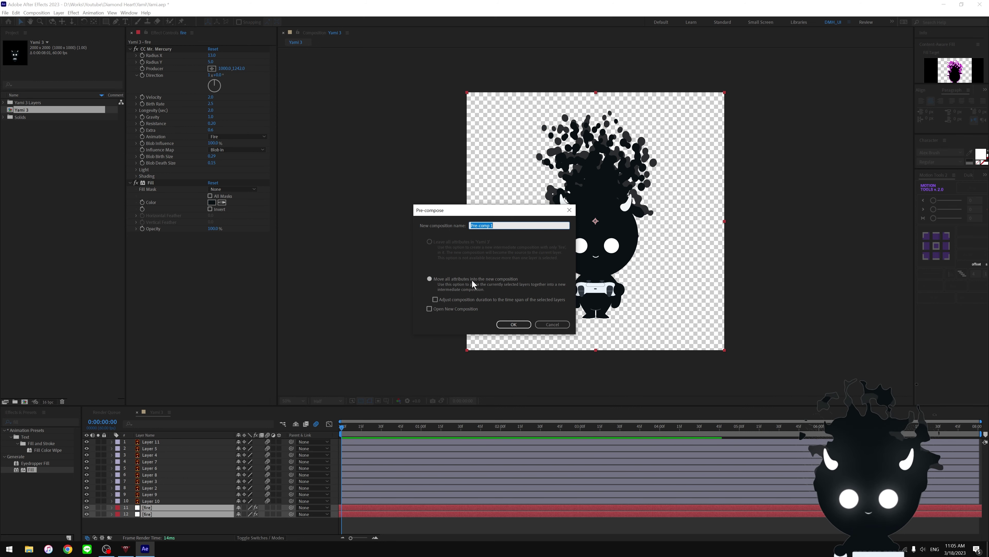
pyautogui.click(522, 325)
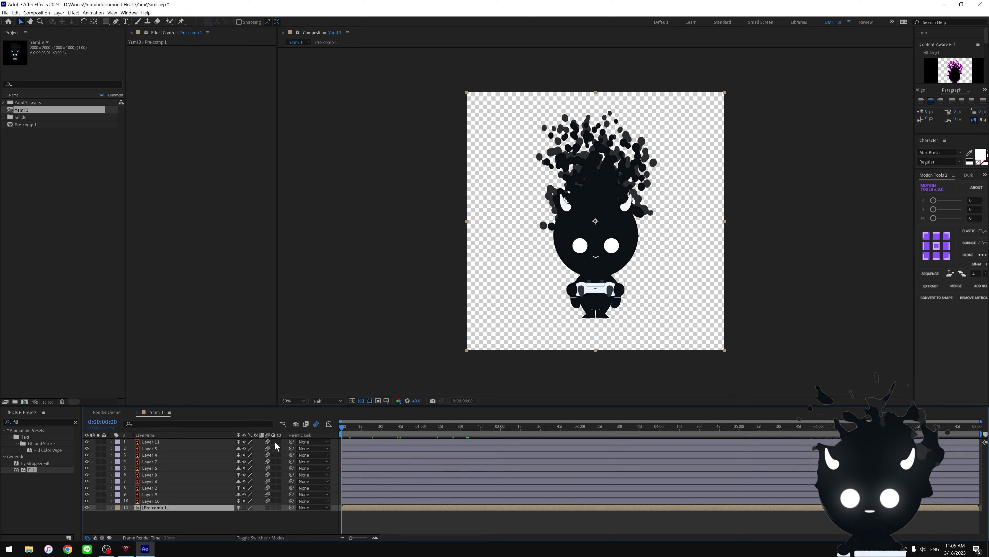
pyautogui.click(417, 428)
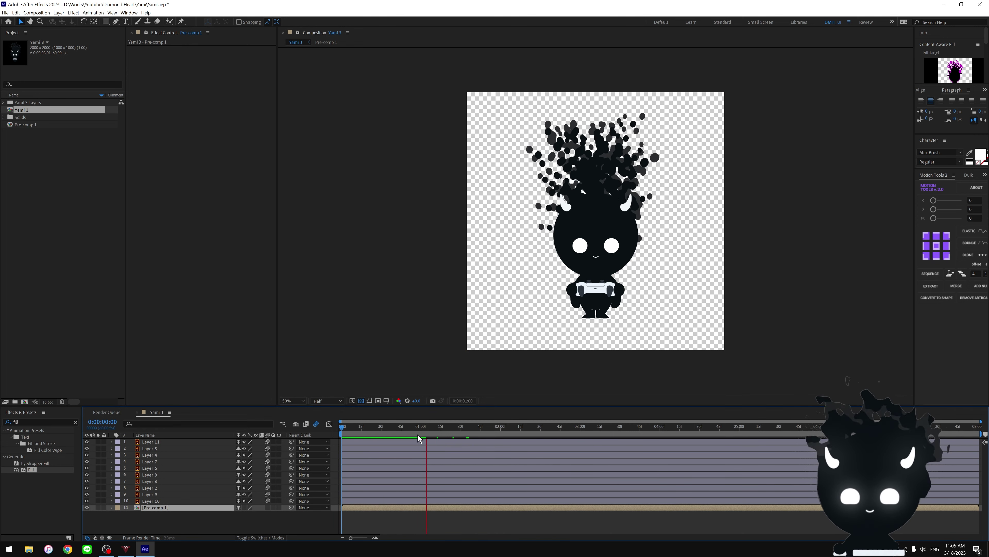
pyautogui.press('Home')
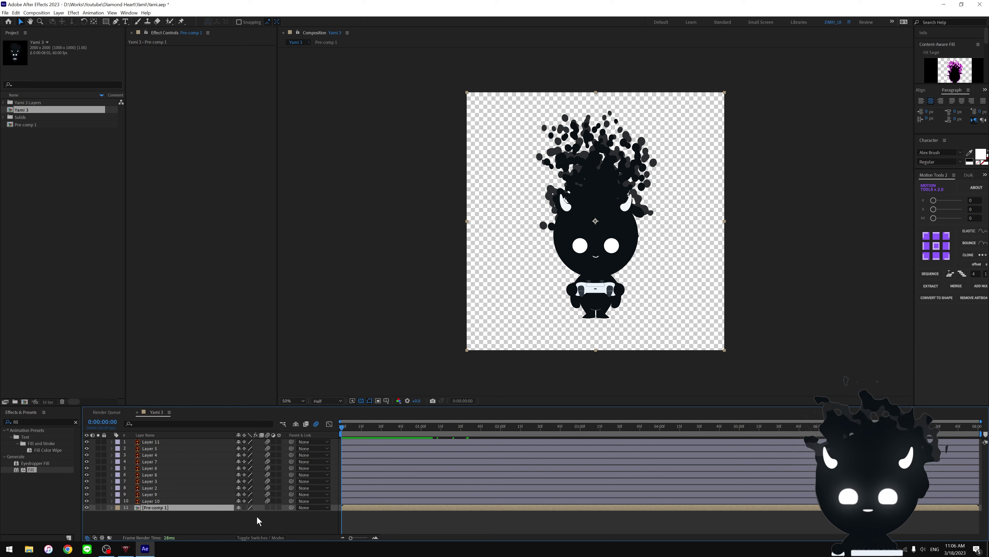
pyautogui.click(358, 511)
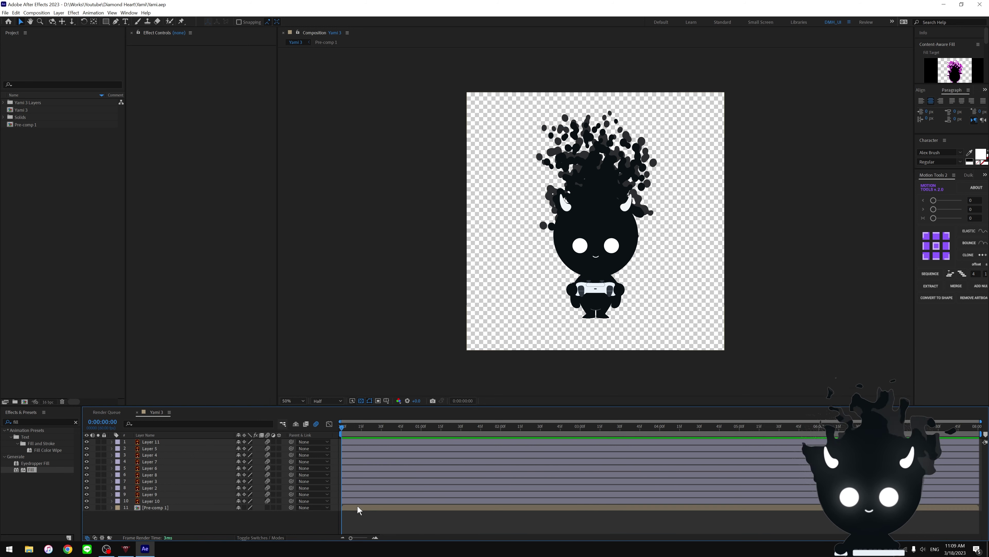
pyautogui.click(358, 506)
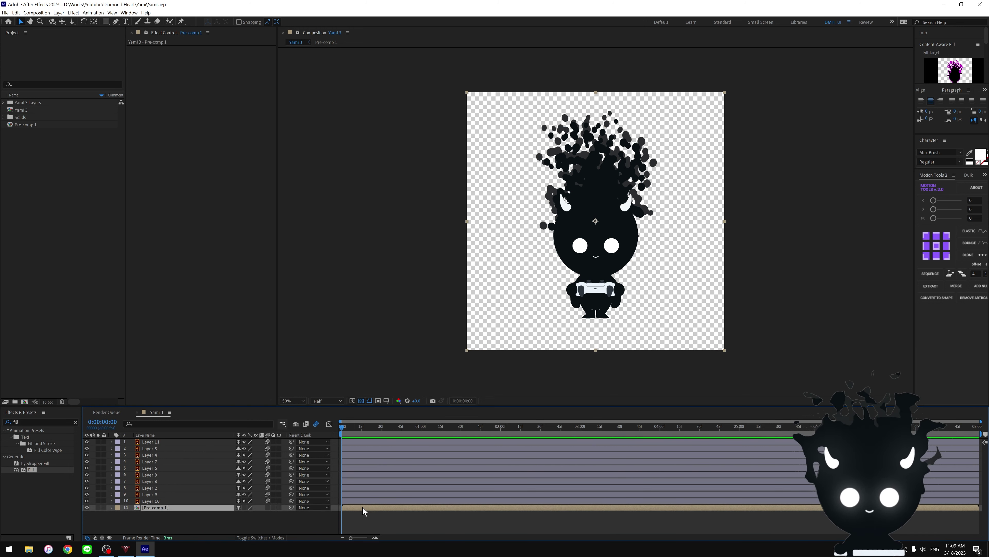
# - Search 'wave' in Effects & Presets and apply Wave Warp to Pre-comp 1
pyautogui.click(63, 422)
pyautogui.click(76, 422)
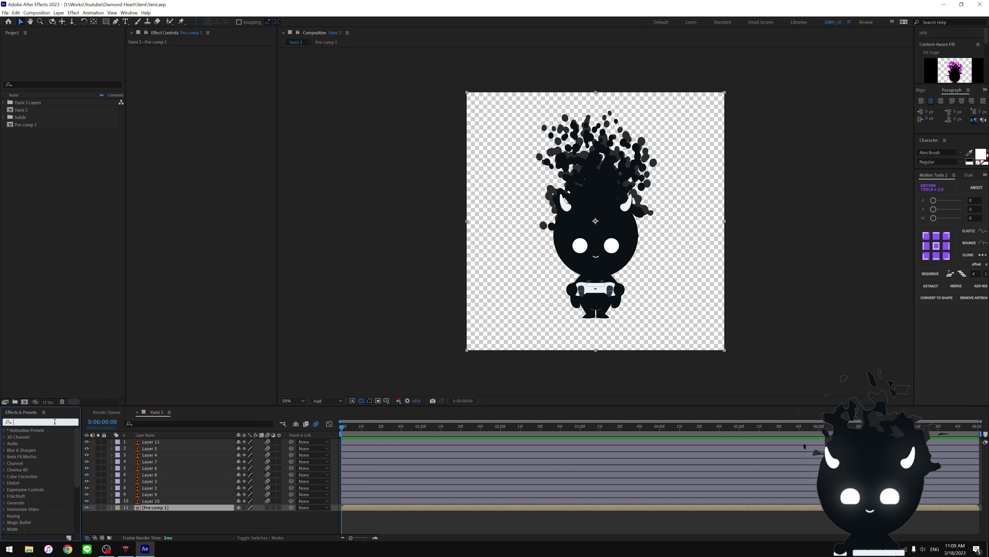
pyautogui.write('wave')
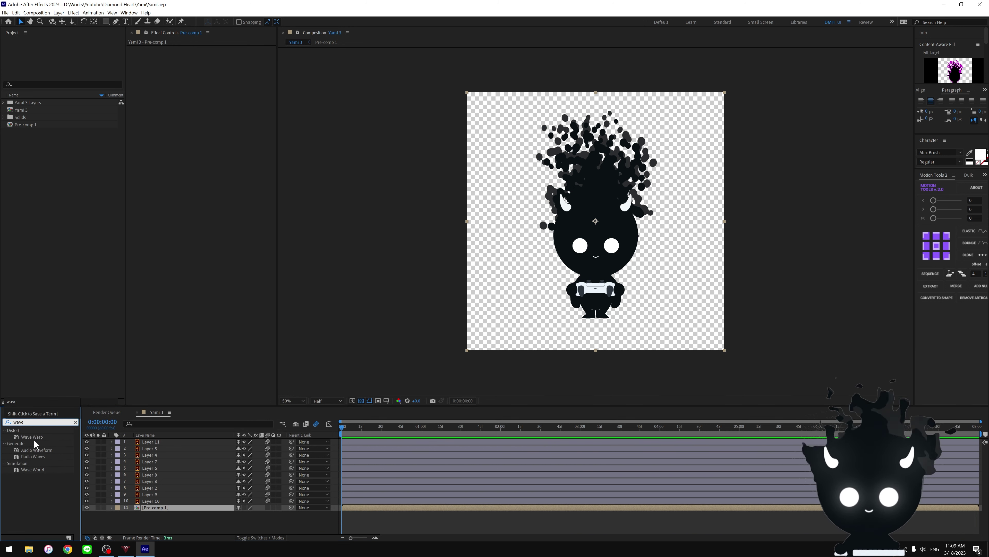
pyautogui.moveTo(33, 436); pyautogui.dragTo(185, 332)
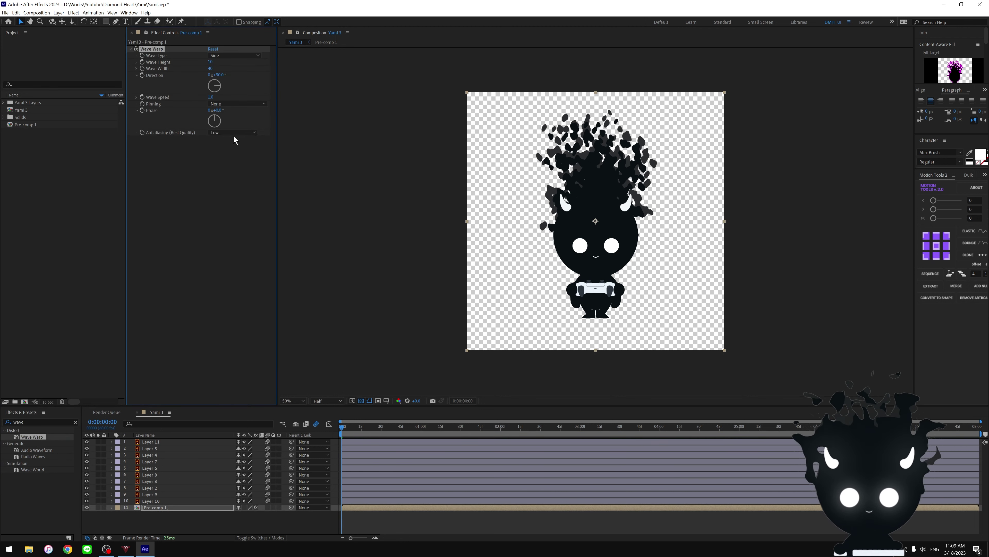
# - Preview the warped fire solo, then show the whole character and select the head circle layer
pyautogui.click(98, 506)
pyautogui.click(98, 507)
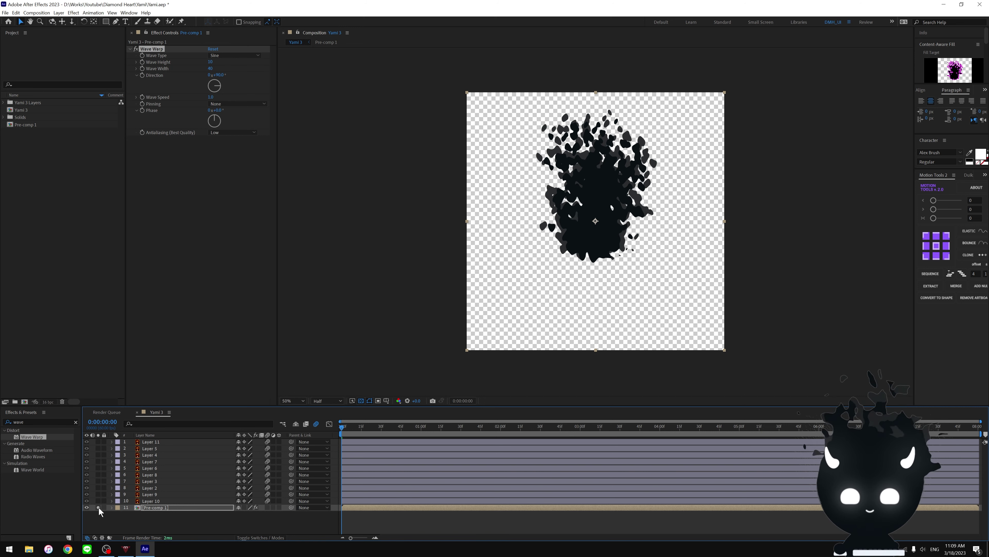
pyautogui.press('space')
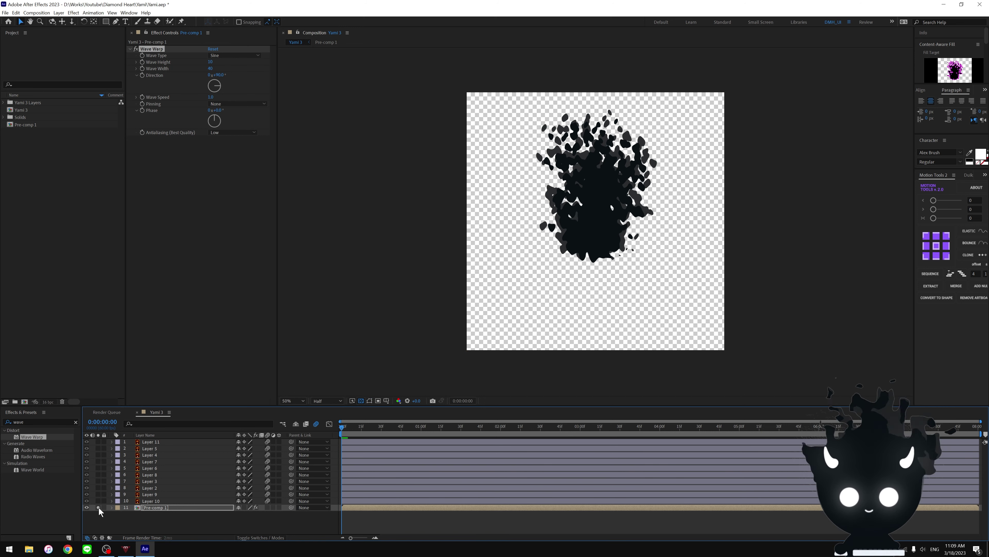
pyautogui.click(98, 506)
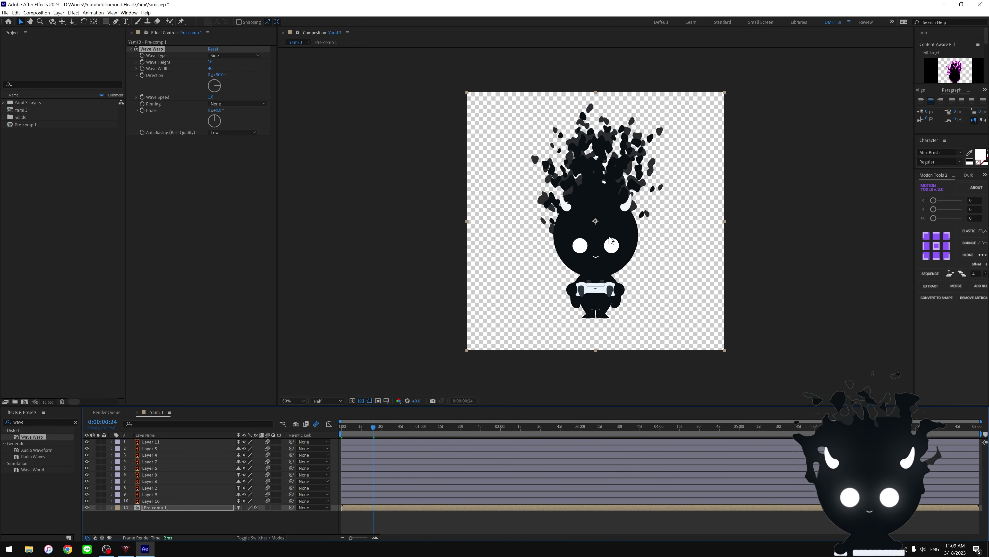
pyautogui.click(825, 245)
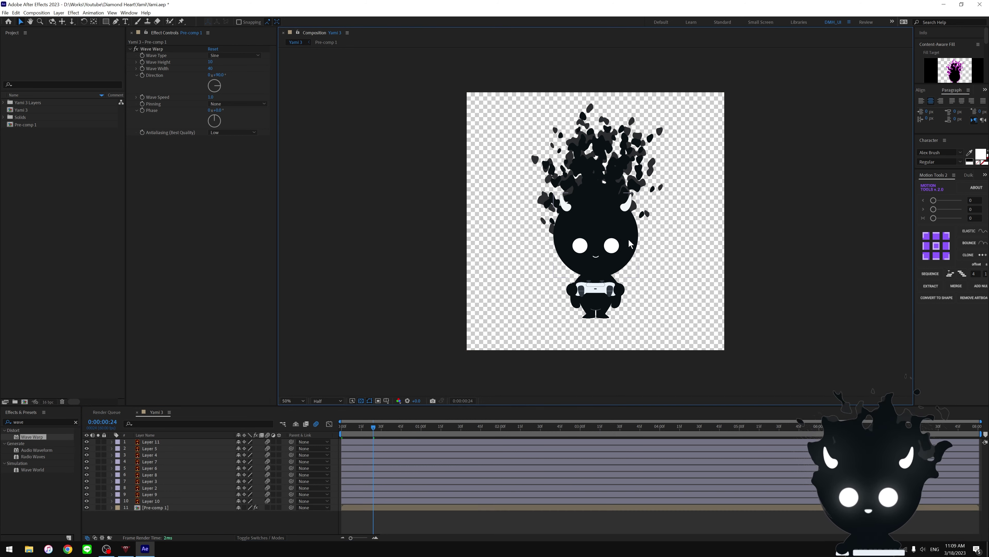
pyautogui.click(628, 239)
# - Show the head circle with the fire pre-comp and select its Wave Warp effect
pyautogui.click(98, 481)
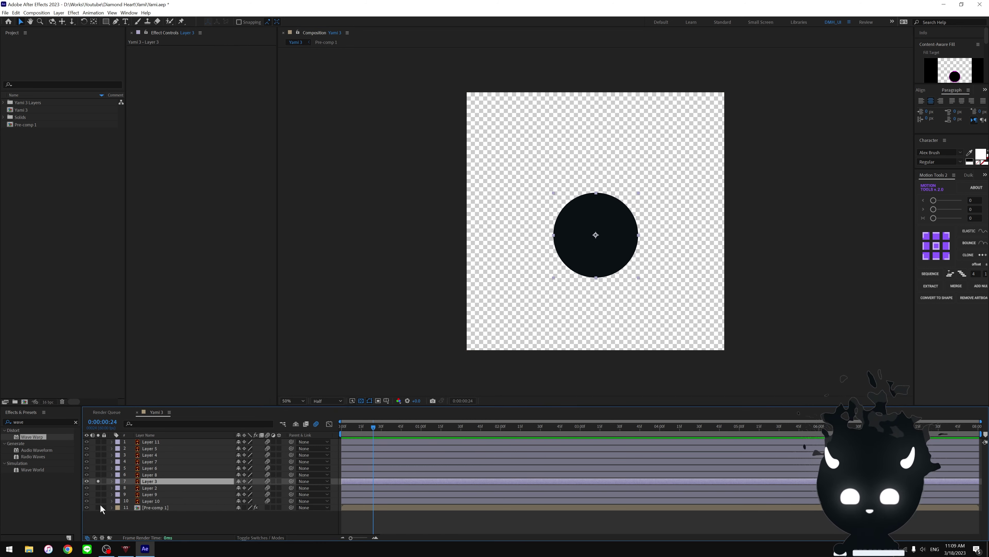
pyautogui.click(98, 506)
pyautogui.click(152, 506)
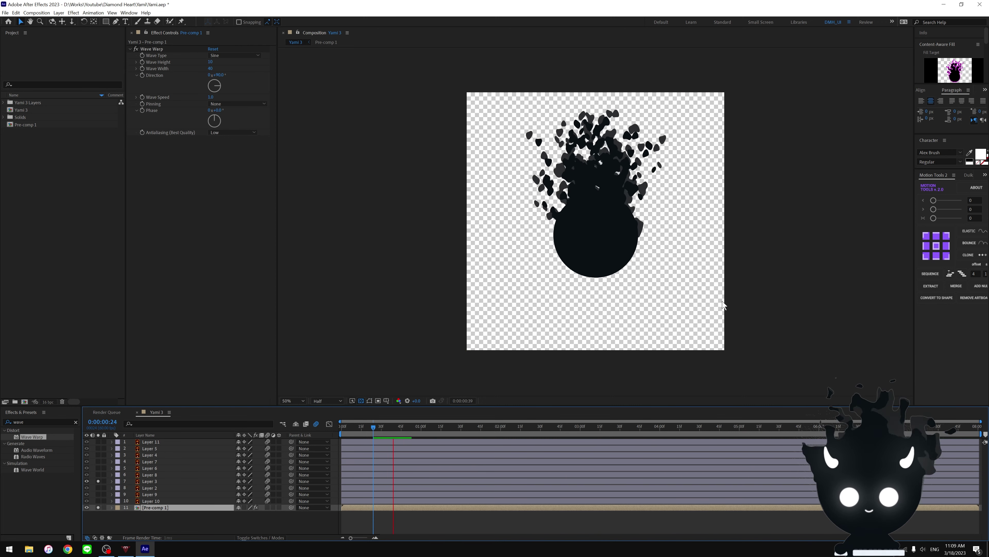
pyautogui.click(160, 51)
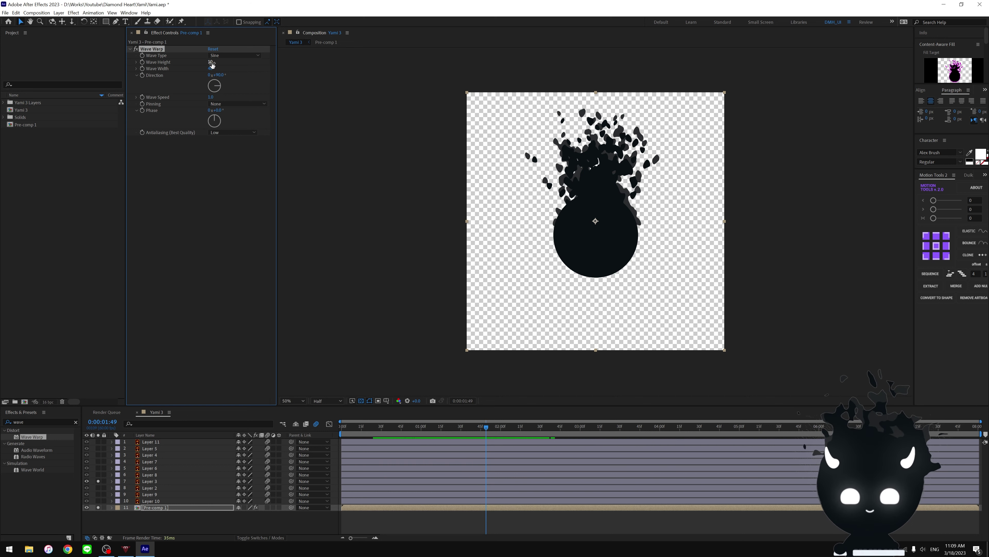
# - Set the Wave Warp direction to -128° and preview from the start
pyautogui.moveTo(215, 90); pyautogui.dragTo(209, 92)
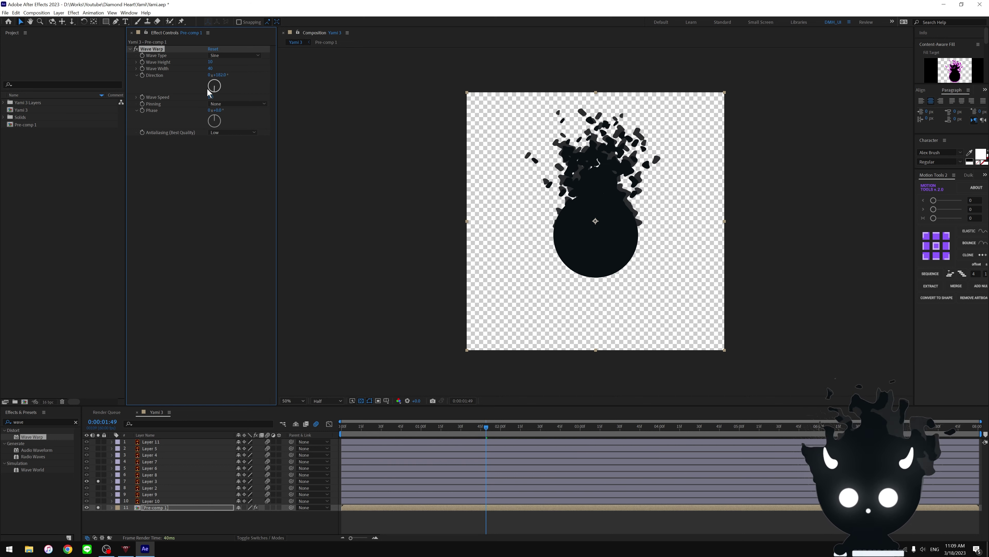
pyautogui.hotkey('ctrl', 'z')
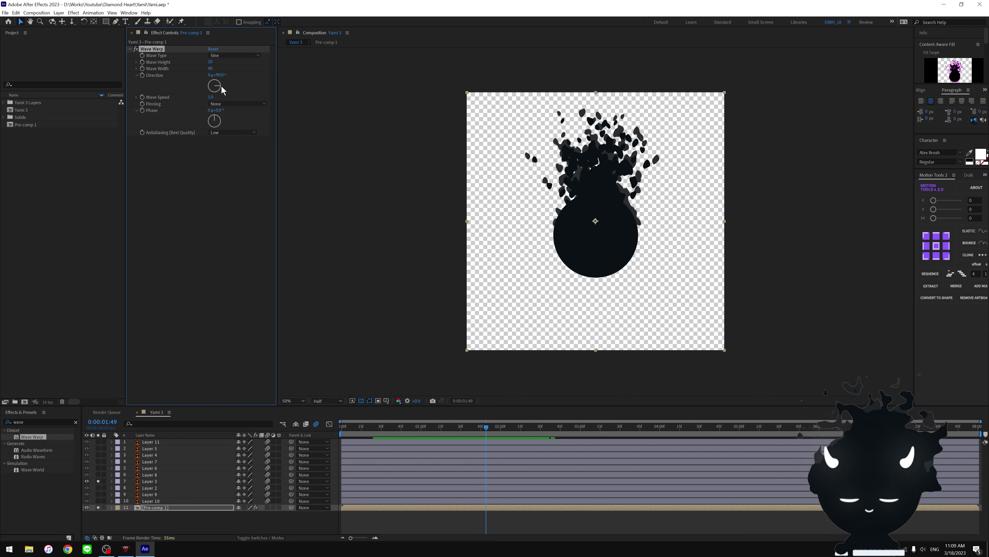
pyautogui.moveTo(220, 90); pyautogui.dragTo(210, 96)
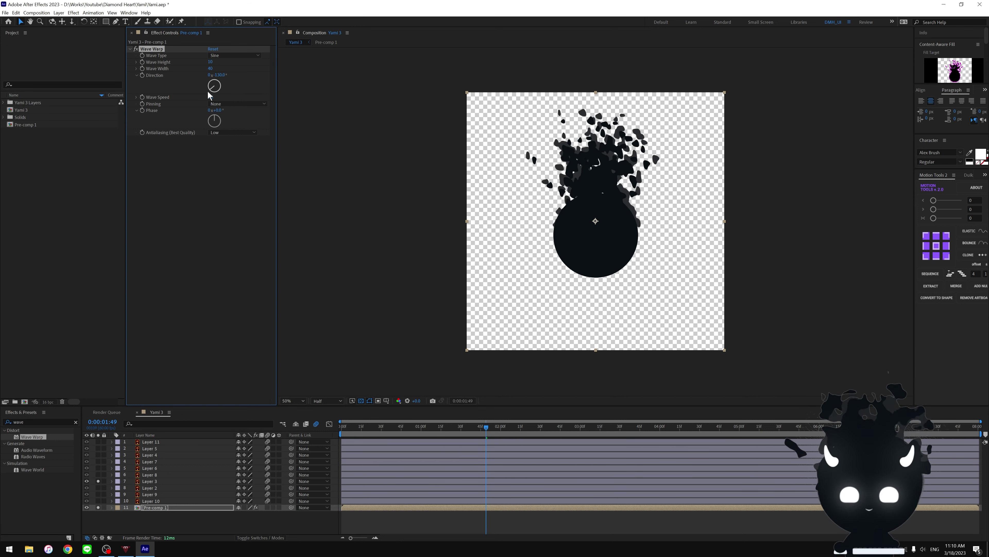
pyautogui.moveTo(210, 96); pyautogui.dragTo(215, 94)
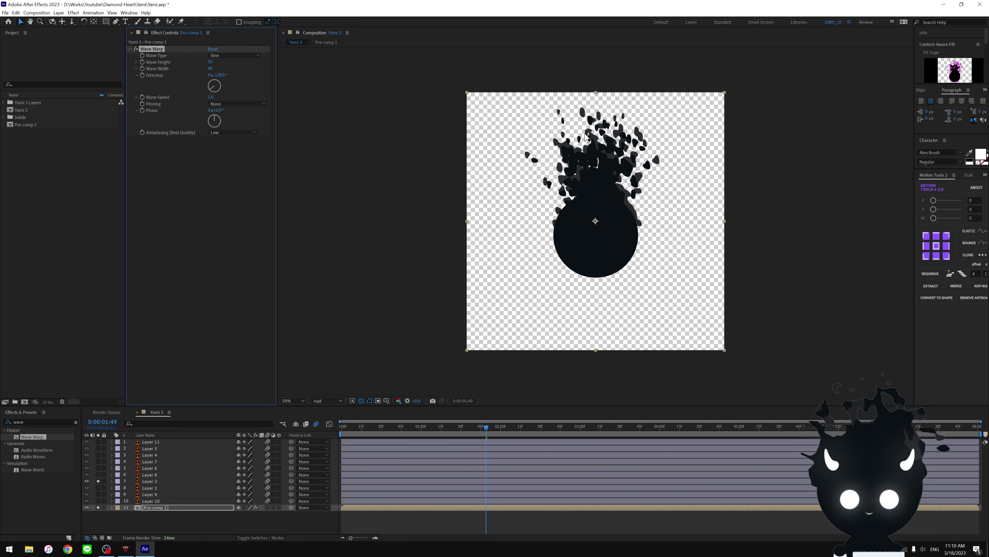
pyautogui.press('Home')
pyautogui.press('space')
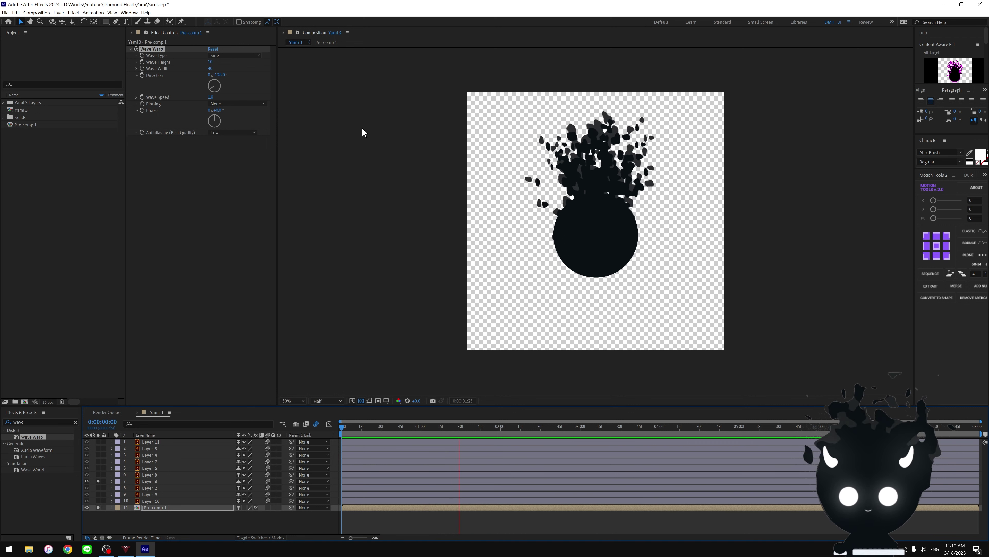
pyautogui.press('space')
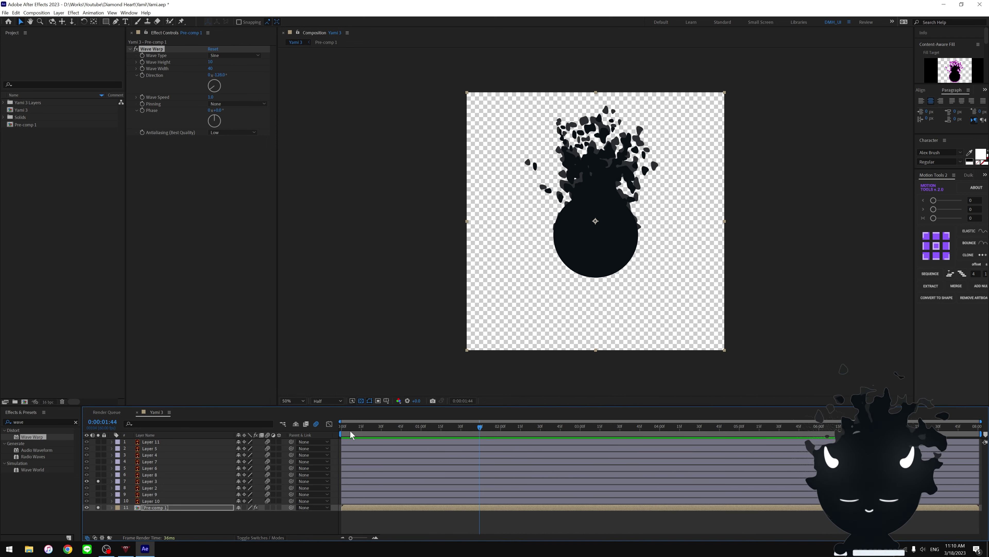
pyautogui.press('space')
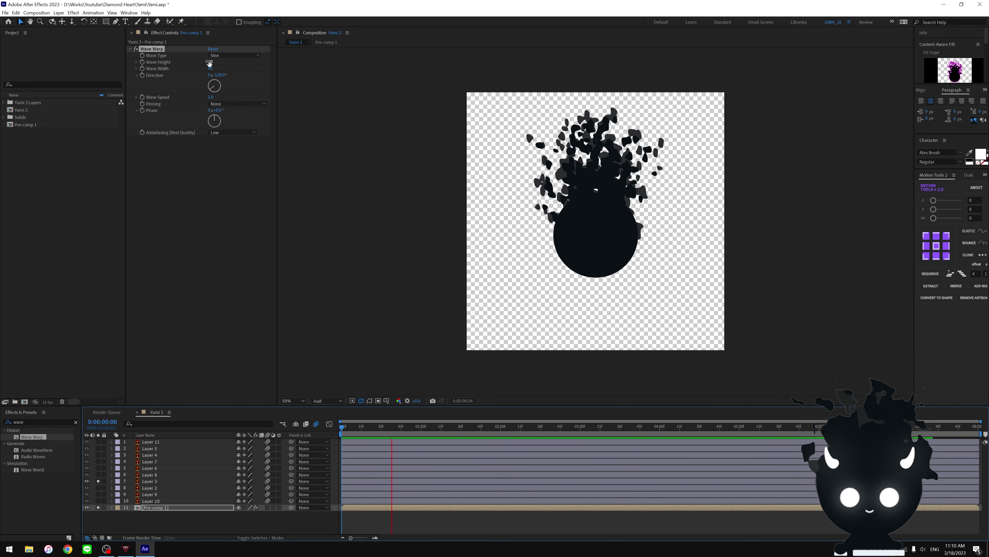
# - Set Wave Width to 100 and preview the wider wave
pyautogui.moveTo(210, 62); pyautogui.dragTo(214, 61)
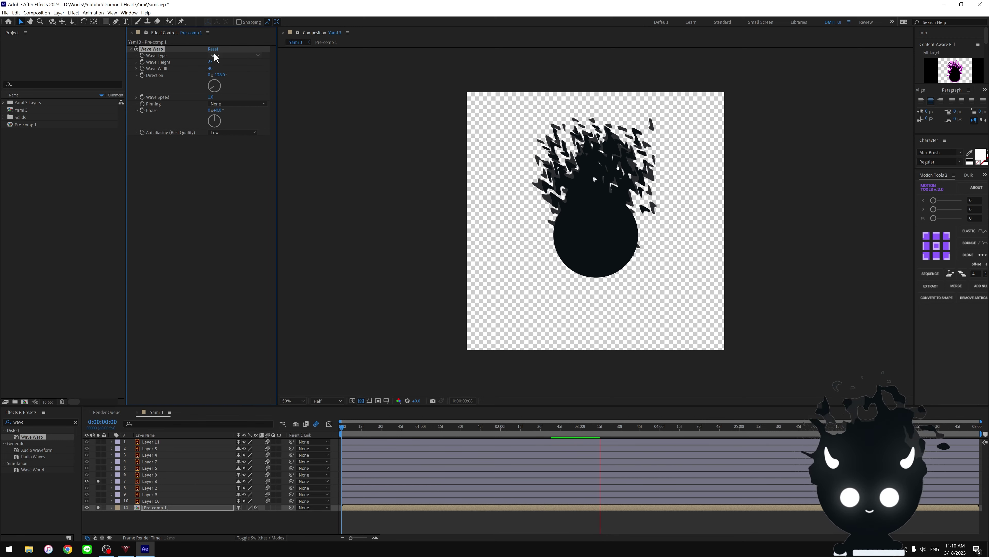
pyautogui.moveTo(214, 69); pyautogui.dragTo(211, 69)
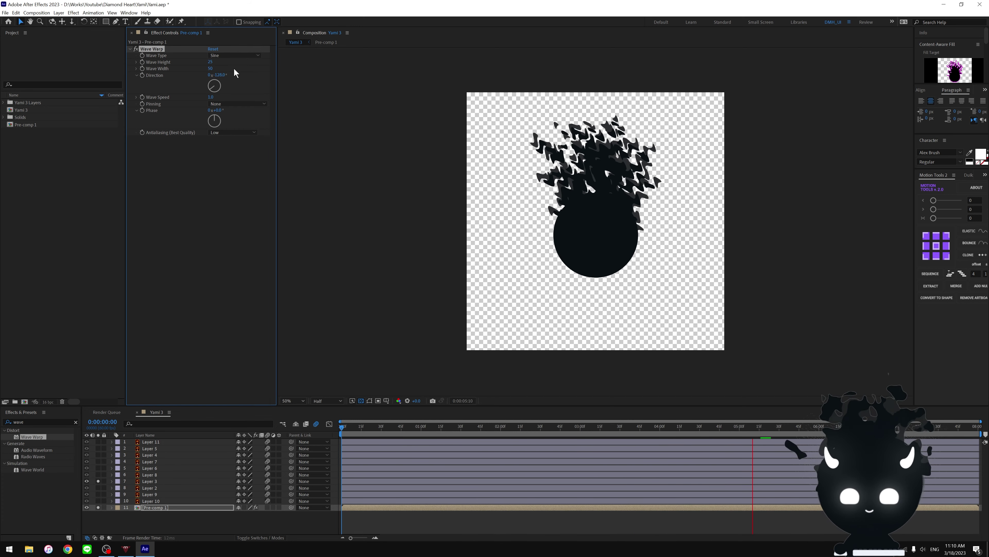
pyautogui.click(212, 69)
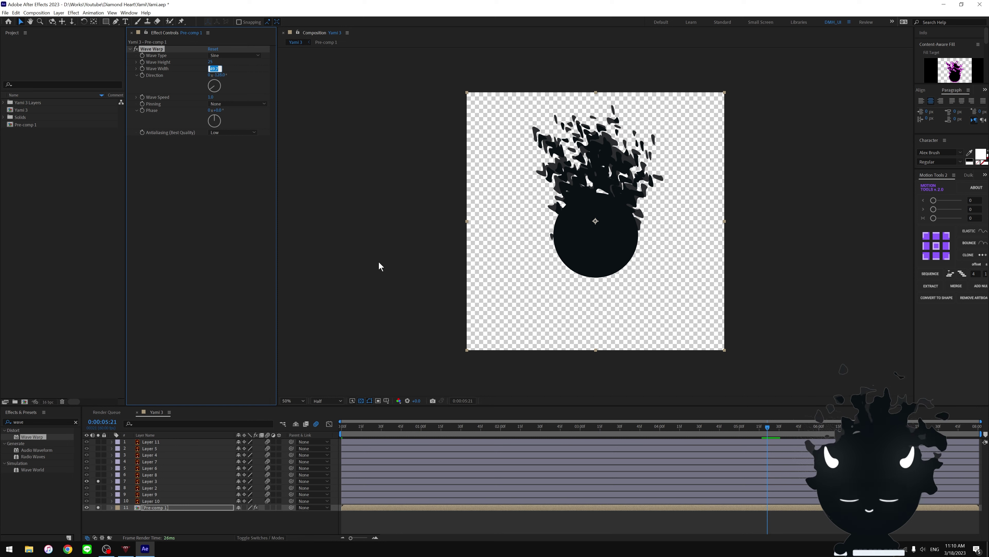
pyautogui.write('100')
pyautogui.press('Return')
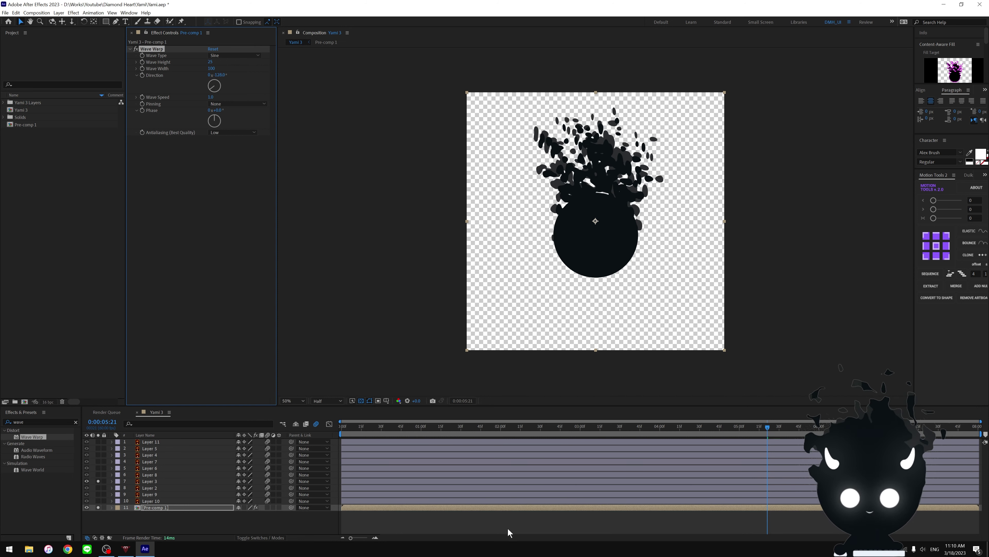
pyautogui.press('Home')
pyautogui.press('space')
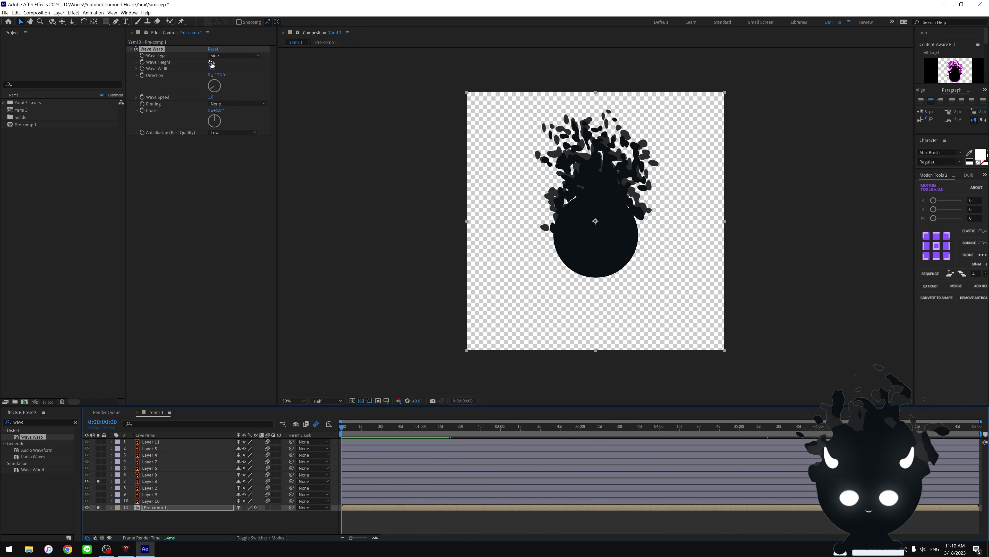
# - Lower Wave Height to 4 and set Wave Speed to 5, previewing the result
pyautogui.moveTo(210, 62); pyautogui.dragTo(203, 63)
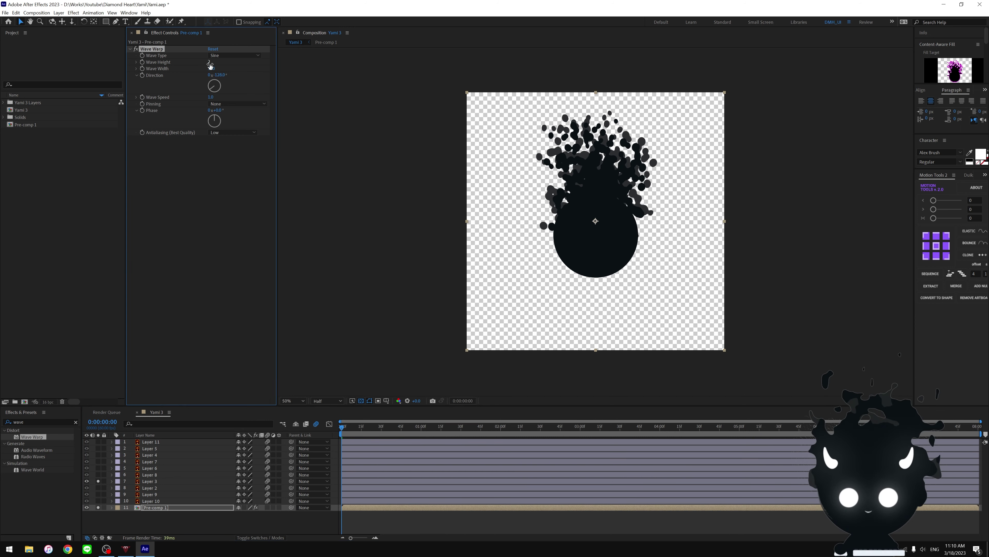
pyautogui.press('space')
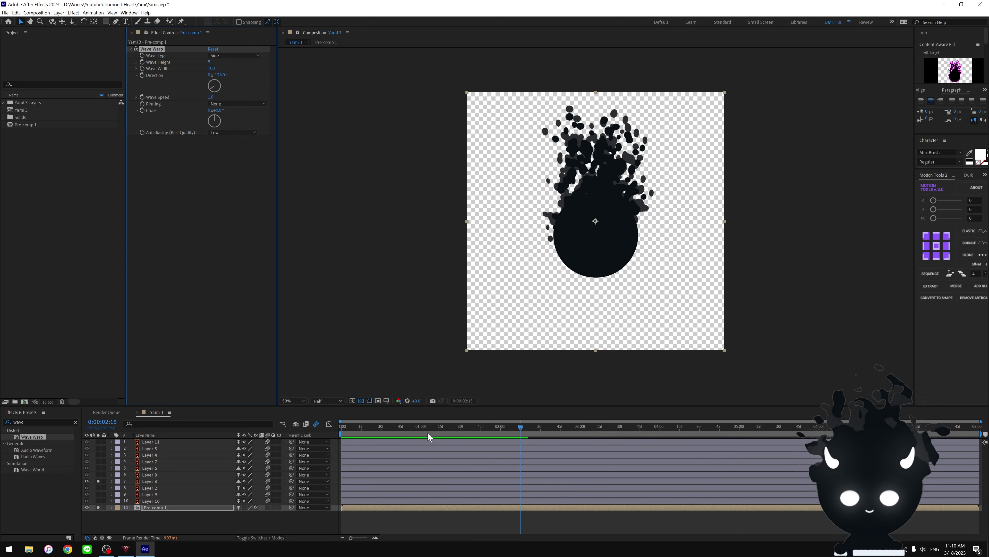
pyautogui.click(210, 98)
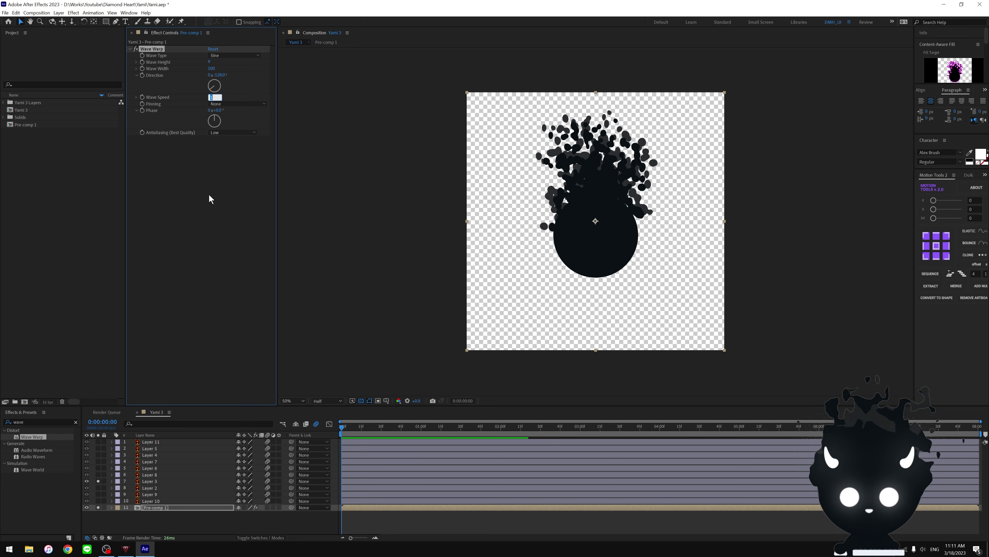
pyautogui.write('5')
pyautogui.press('Return')
pyautogui.press('space')
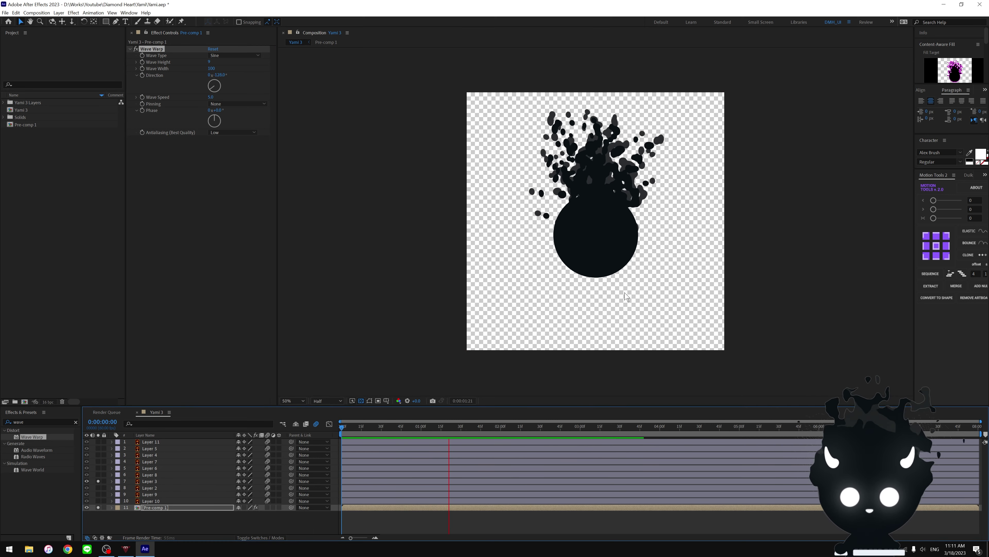
pyautogui.press('space')
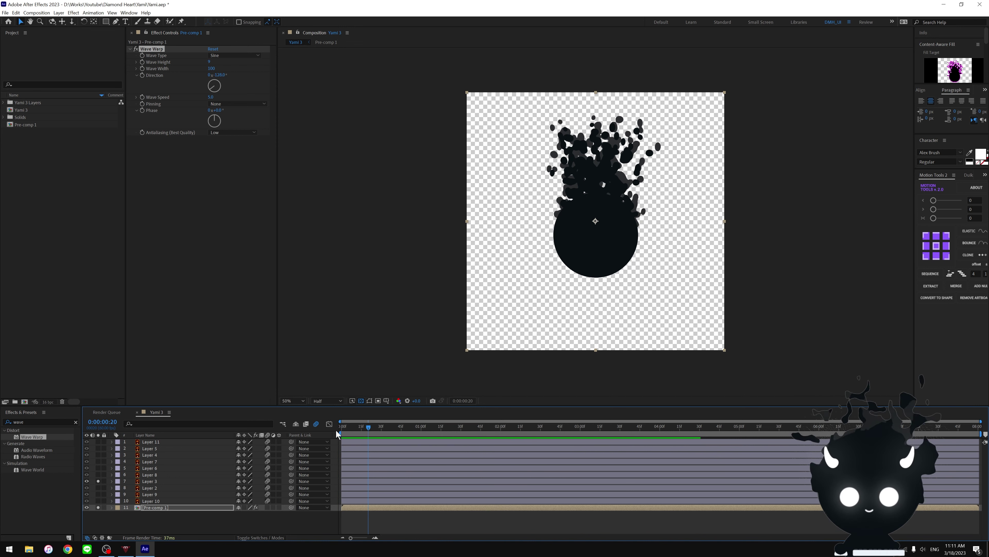
# - Apply Turbulent Displace to Pre-comp 1, comparing it with Wave Warp briefly turned off
pyautogui.click(75, 422)
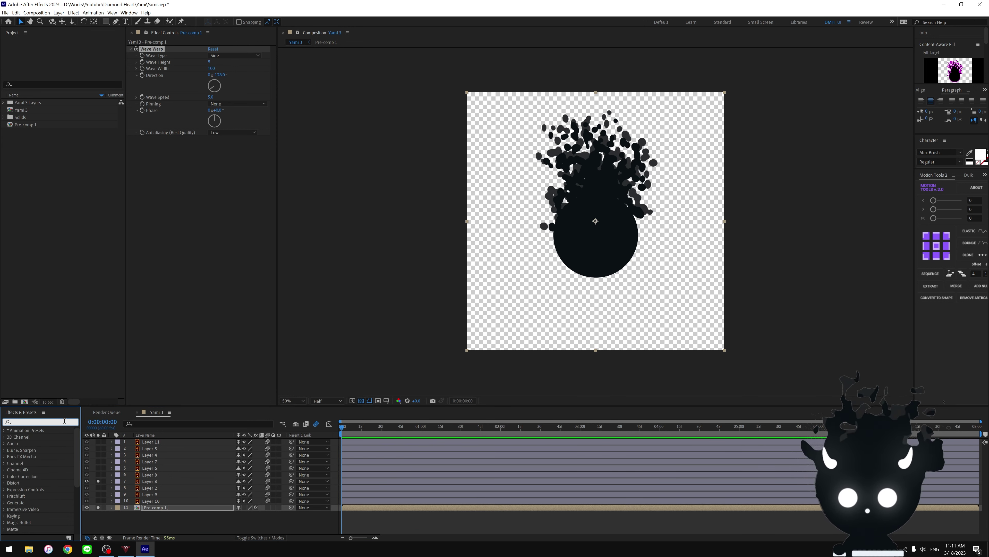
pyautogui.write('turbu')
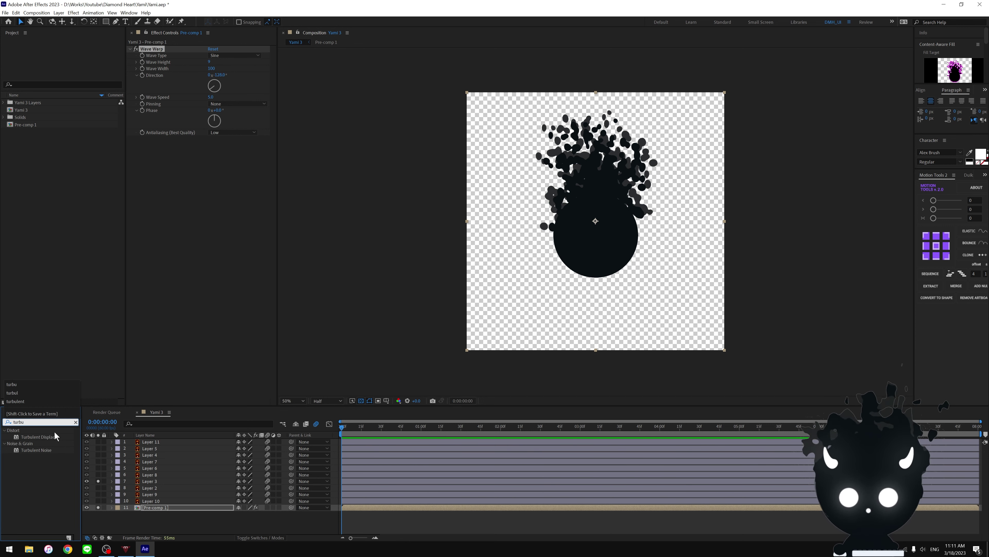
pyautogui.moveTo(39, 437)
pyautogui.mouseDown()
pyautogui.moveTo(190, 313)
pyautogui.moveTo(181, 307)
pyautogui.mouseUp()
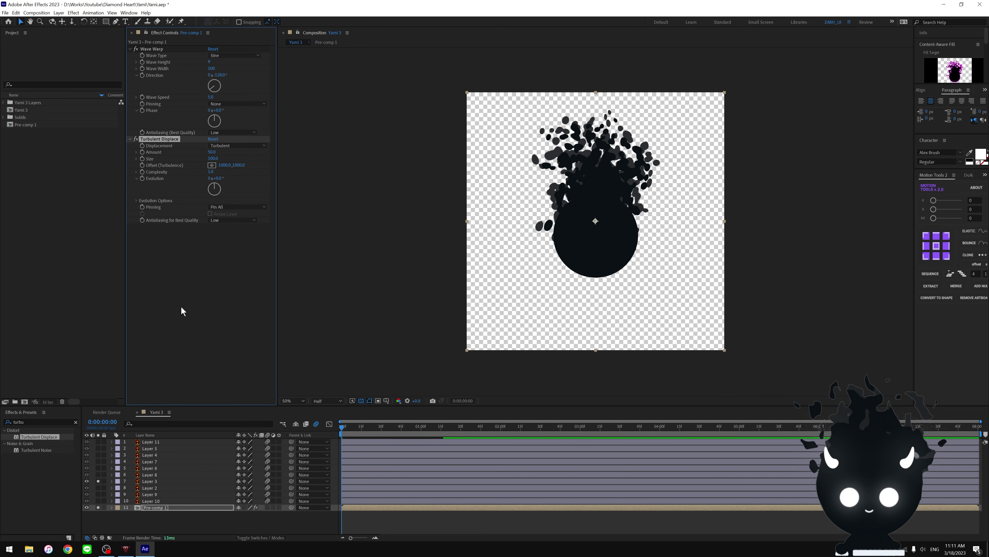
pyautogui.click(135, 49)
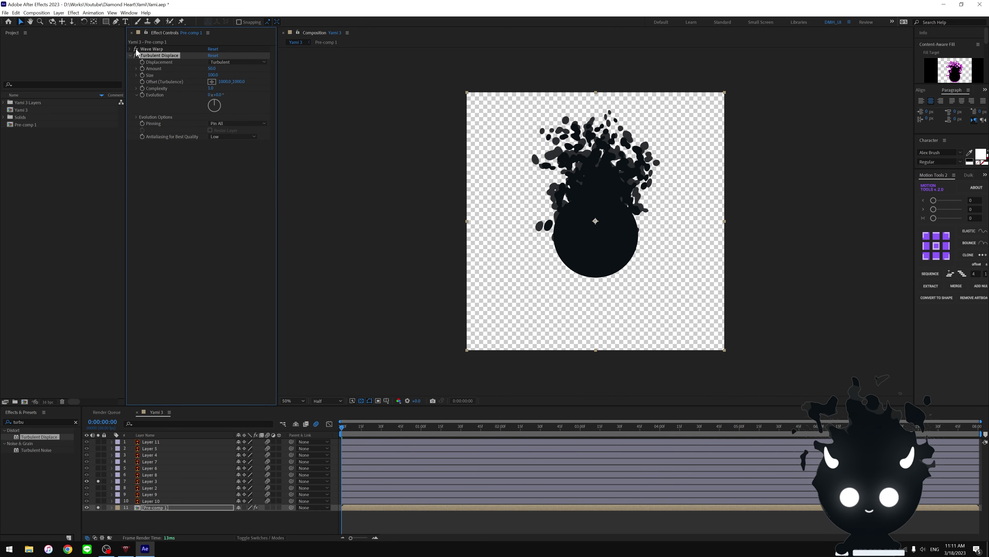
pyautogui.click(153, 47)
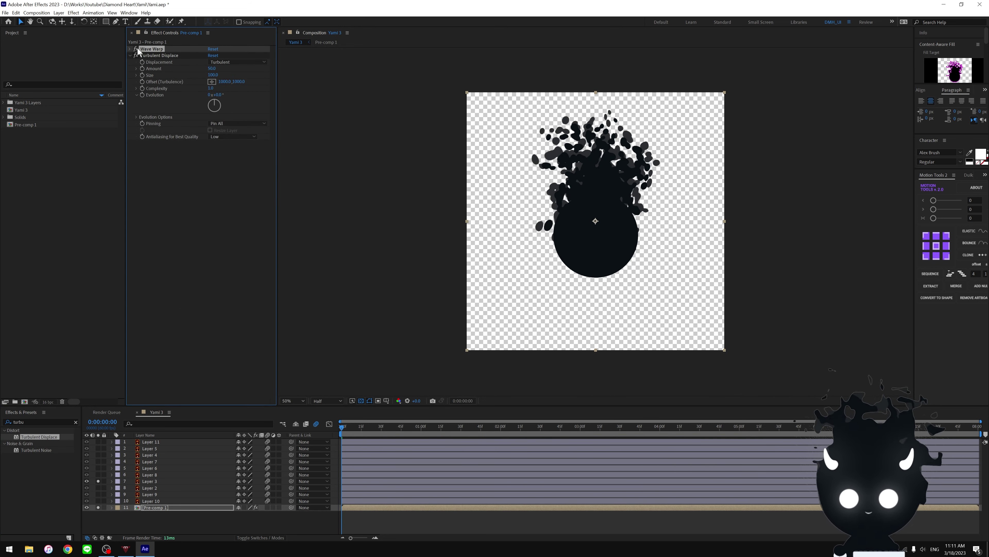
pyautogui.click(136, 48)
pyautogui.moveTo(221, 103); pyautogui.dragTo(237, 110)
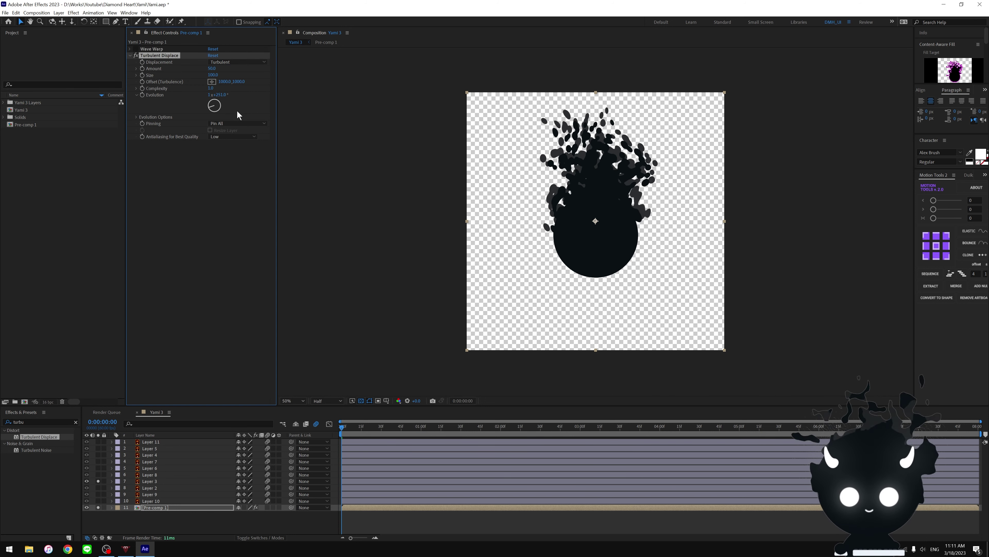
pyautogui.hotkey('ctrl', 'z')
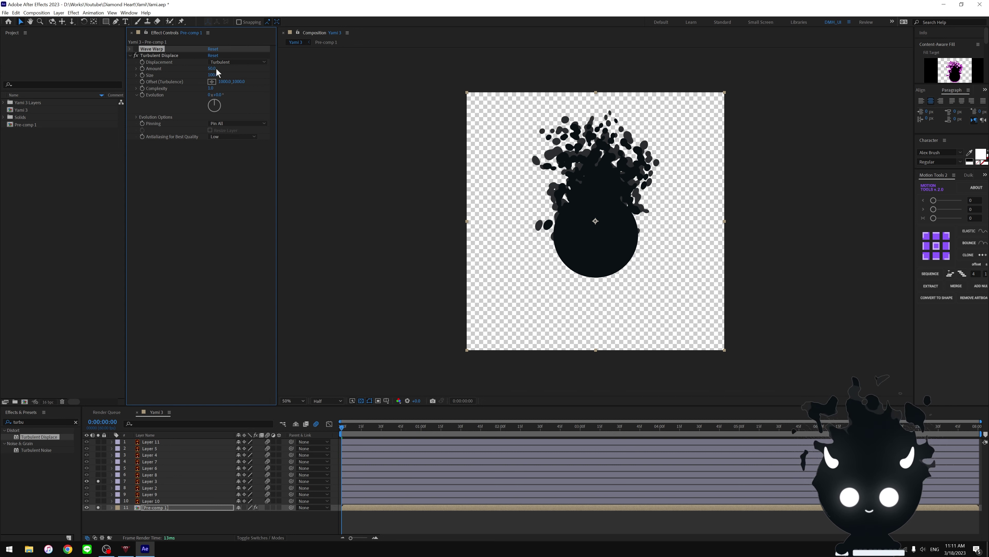
pyautogui.click(136, 48)
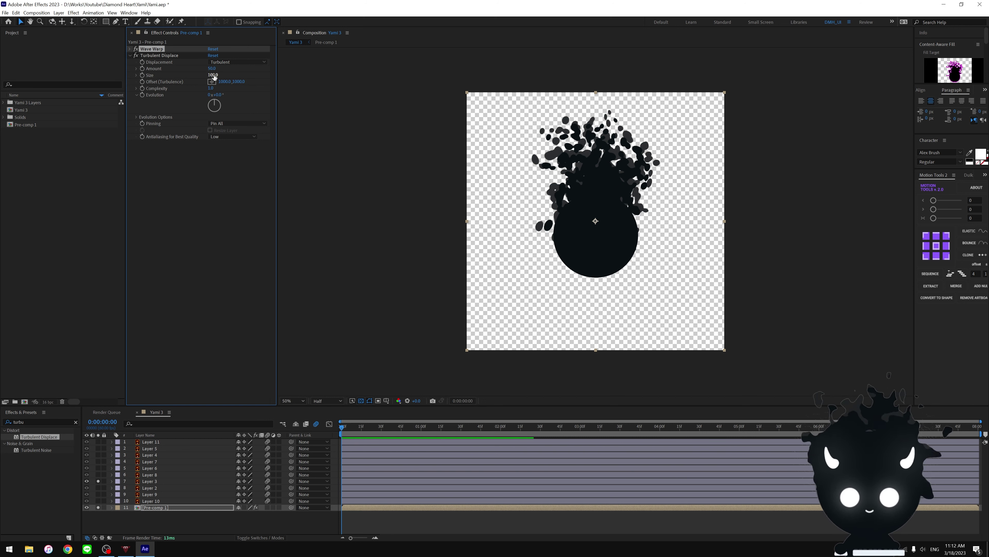
# - Shrink the Turbulent Displace Size to 58 and preview
pyautogui.moveTo(213, 75); pyautogui.dragTo(223, 69)
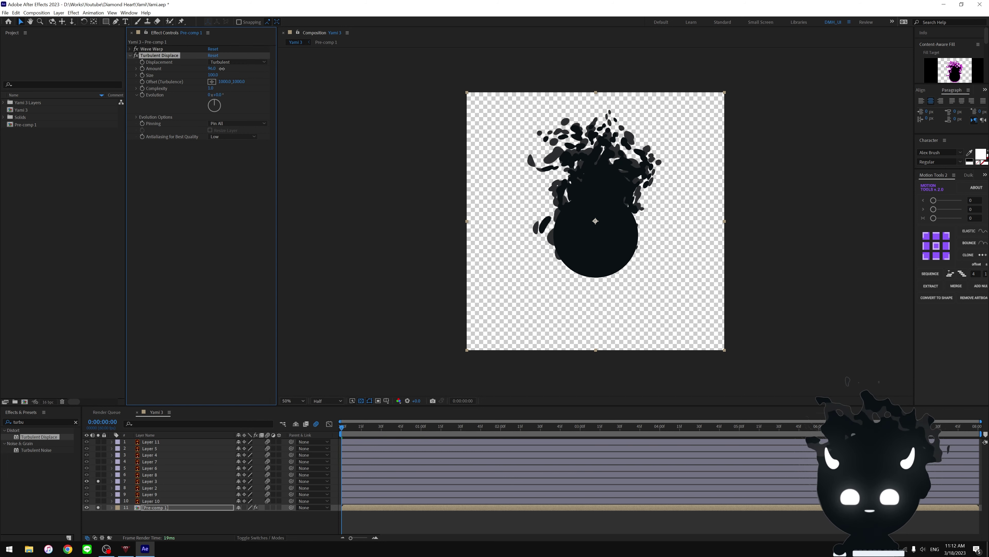
pyautogui.hotkey('ctrl', 'z')
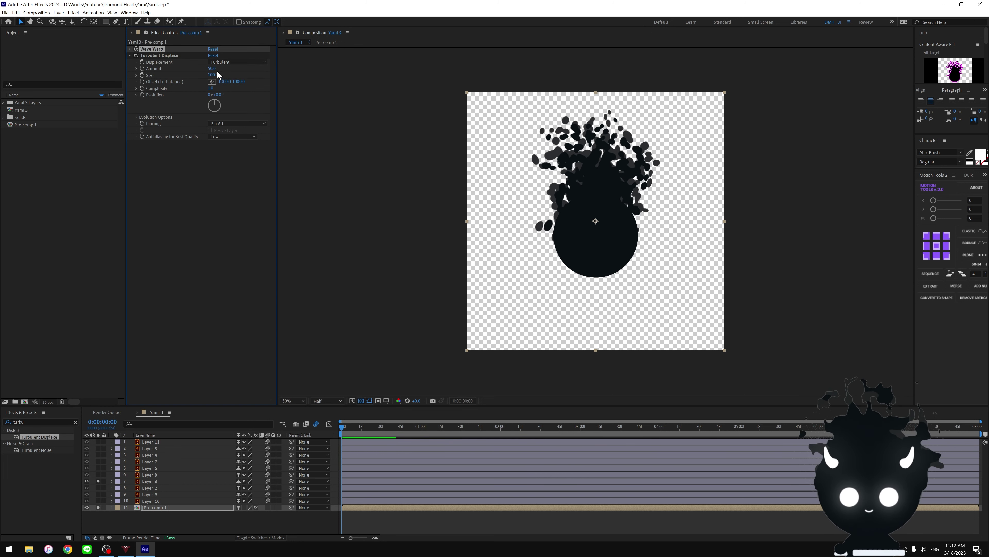
pyautogui.moveTo(213, 75); pyautogui.dragTo(184, 75)
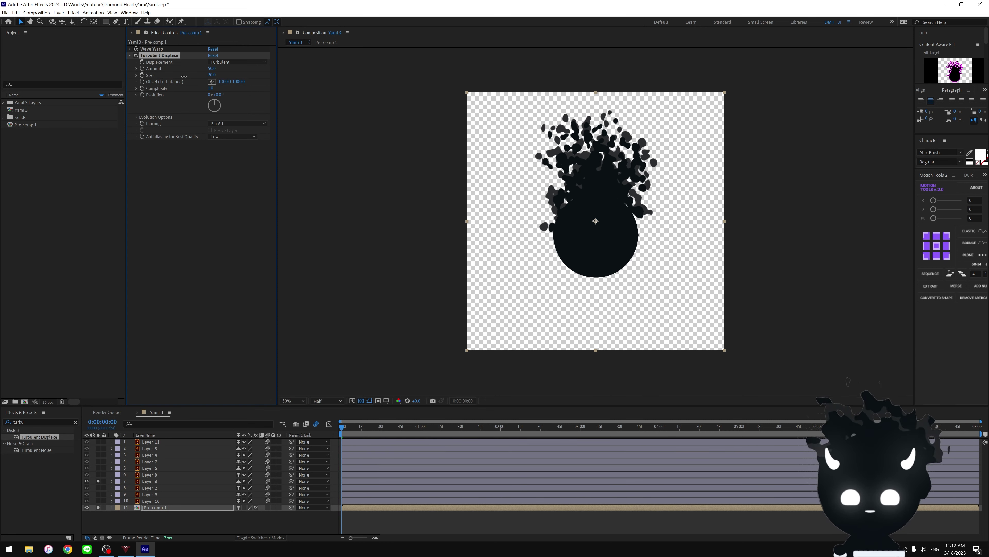
pyautogui.press('space')
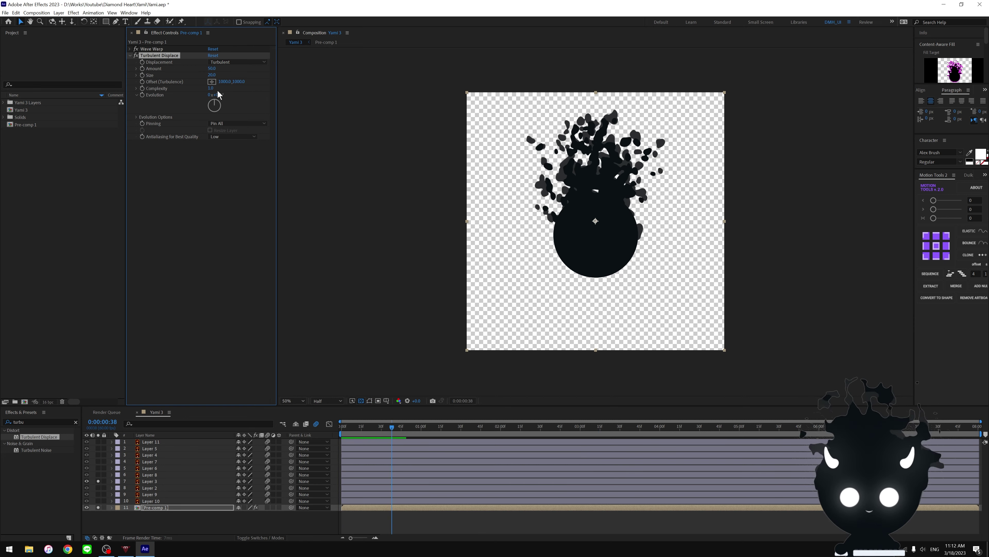
pyautogui.moveTo(215, 103); pyautogui.dragTo(214, 104)
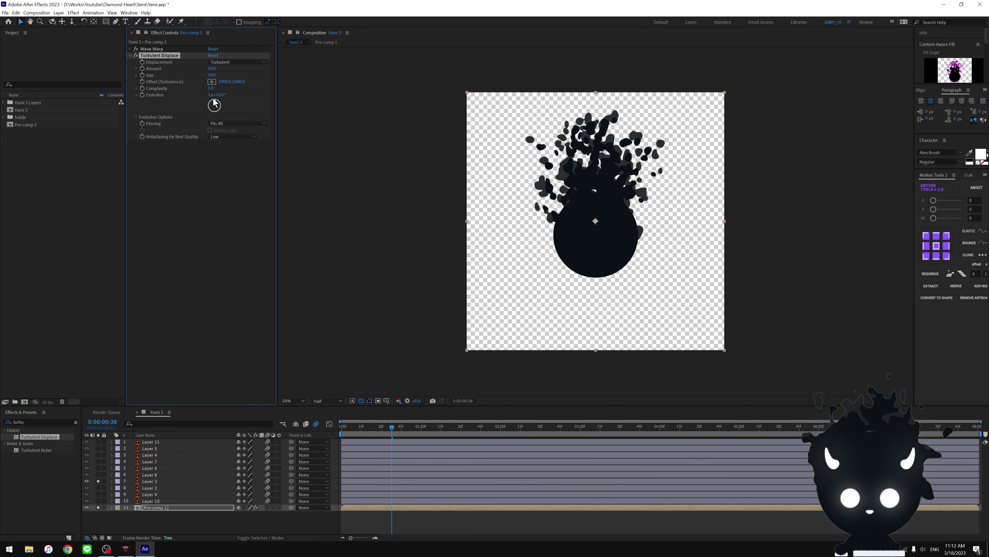
pyautogui.hotkey('ctrl', 'z')
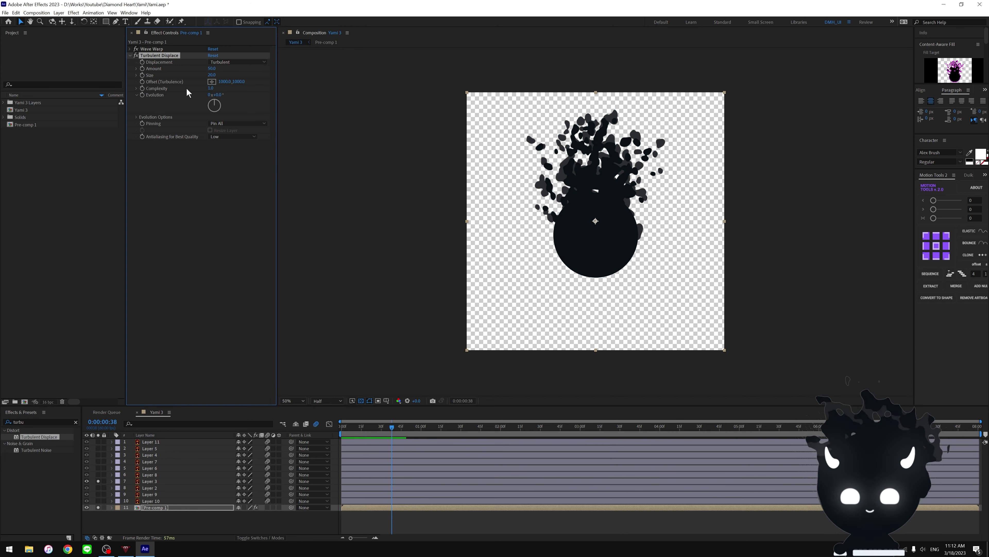
# - Set Complexity to 2.0, testing Evolution values but leaving Evolution at 0
pyautogui.click(211, 89)
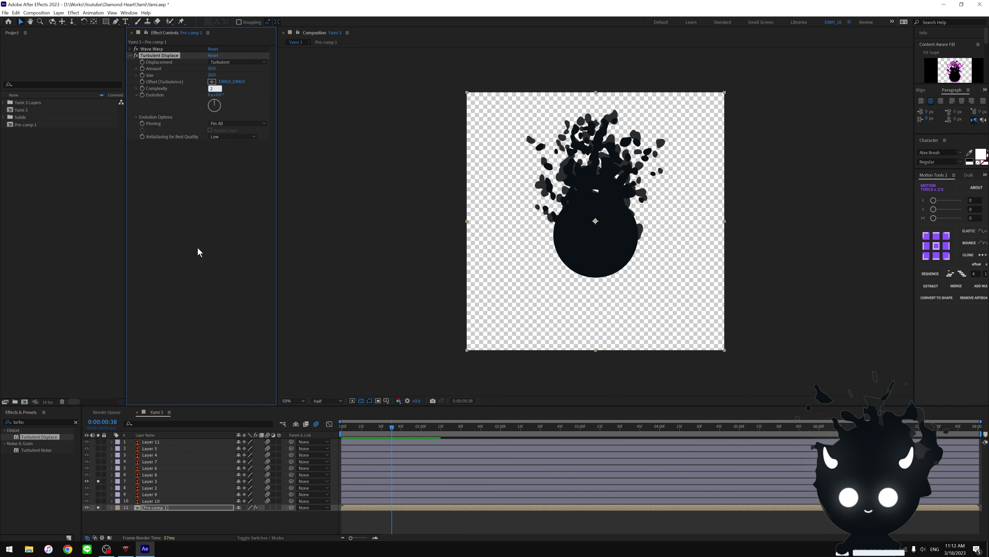
pyautogui.press('Return')
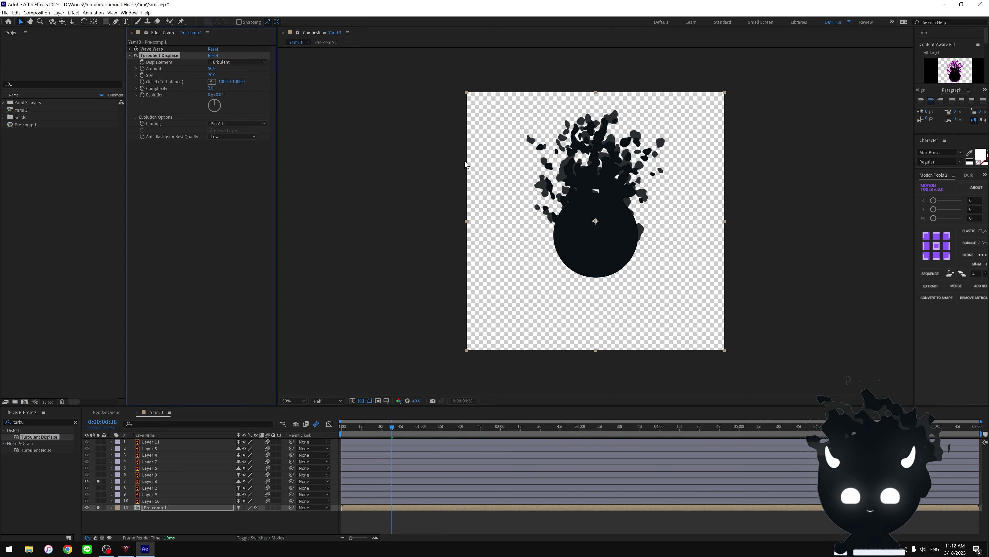
pyautogui.moveTo(214, 101); pyautogui.dragTo(228, 108)
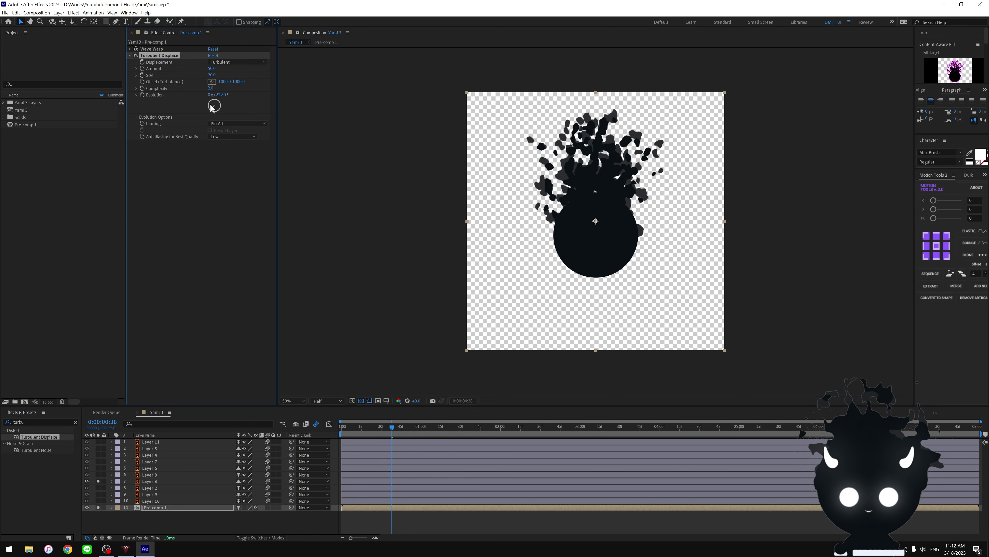
pyautogui.hotkey('ctrl', 'z')
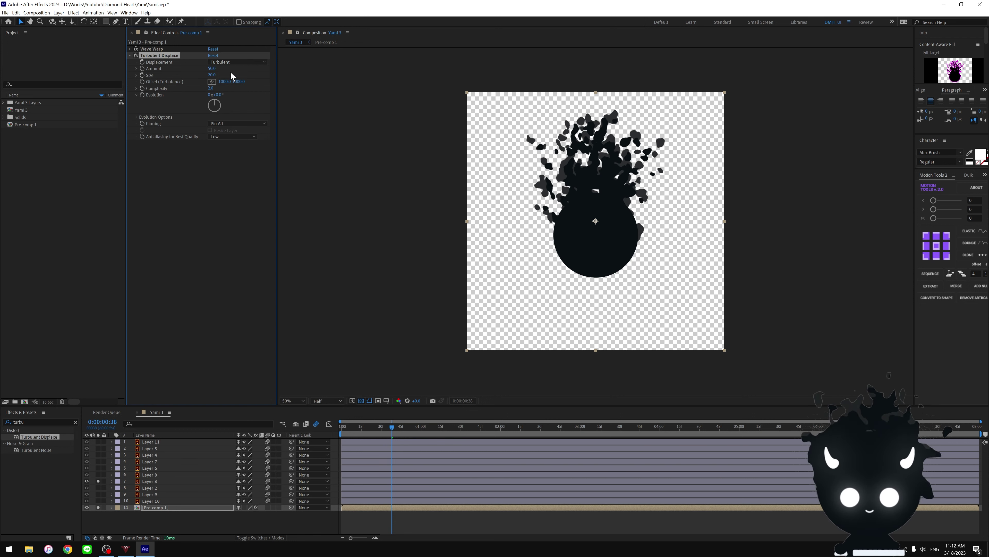
pyautogui.moveTo(216, 95); pyautogui.dragTo(218, 111)
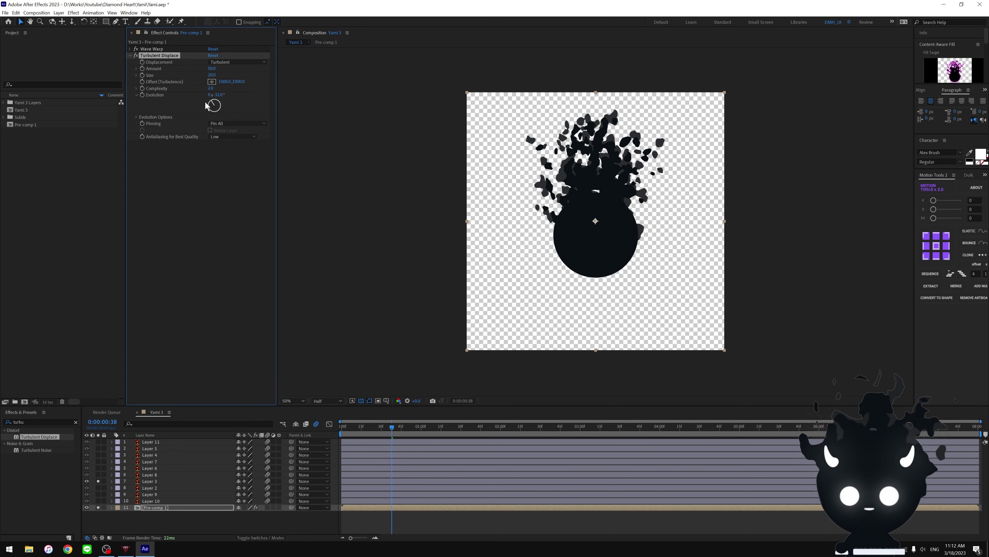
pyautogui.hotkey('ctrl', 'z')
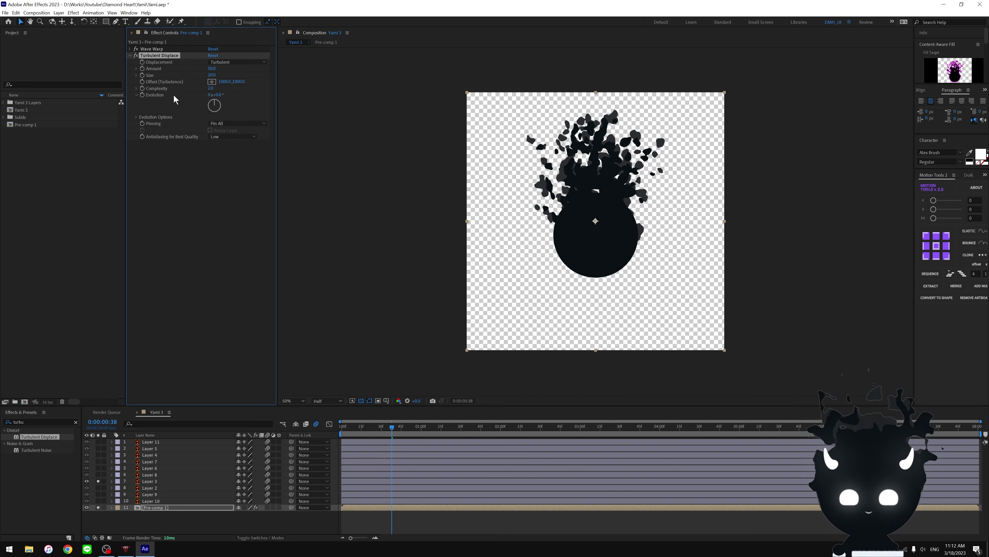
# - Keyframe Evolution from 0 at the start to 2 revolutions at 8 seconds
pyautogui.moveTo(385, 429); pyautogui.dragTo(305, 432)
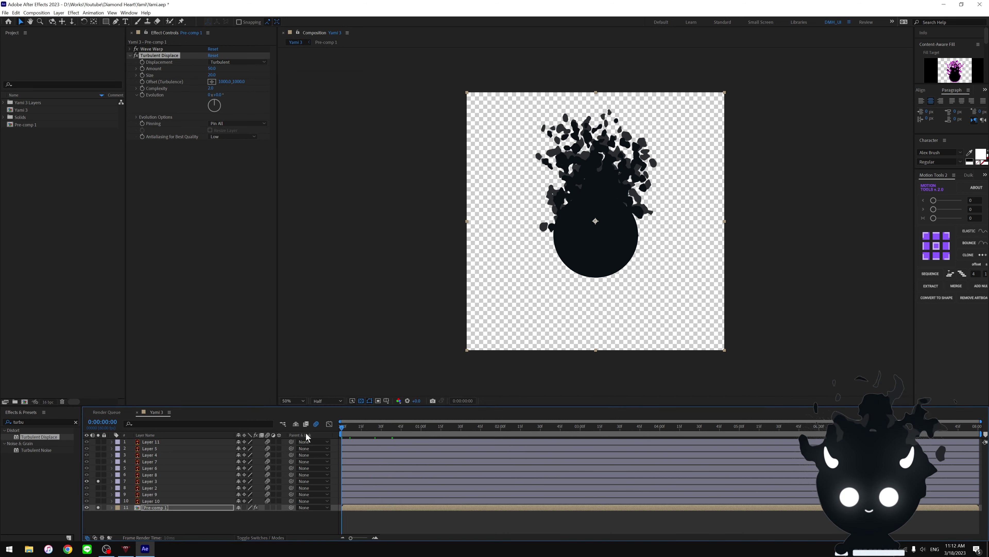
pyautogui.click(143, 95)
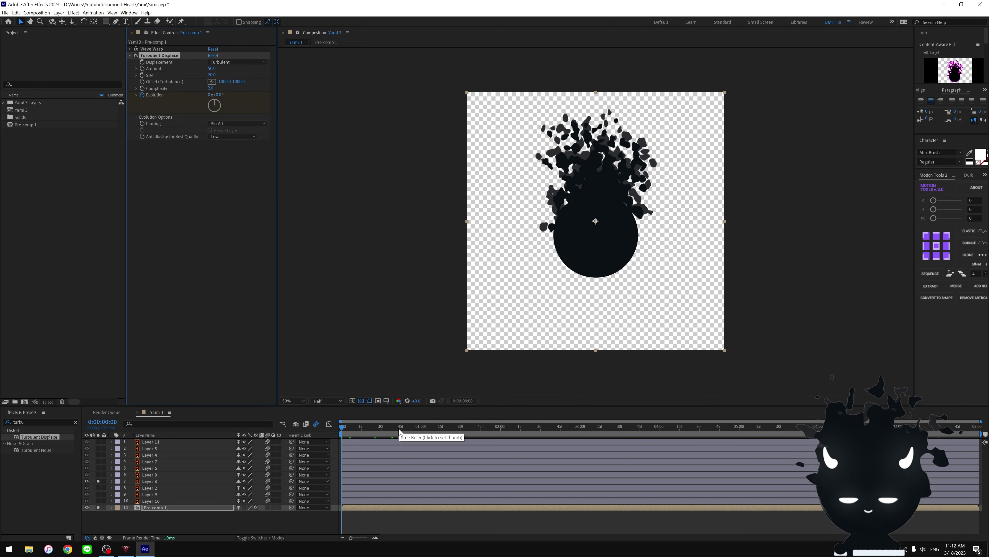
pyautogui.press('u')
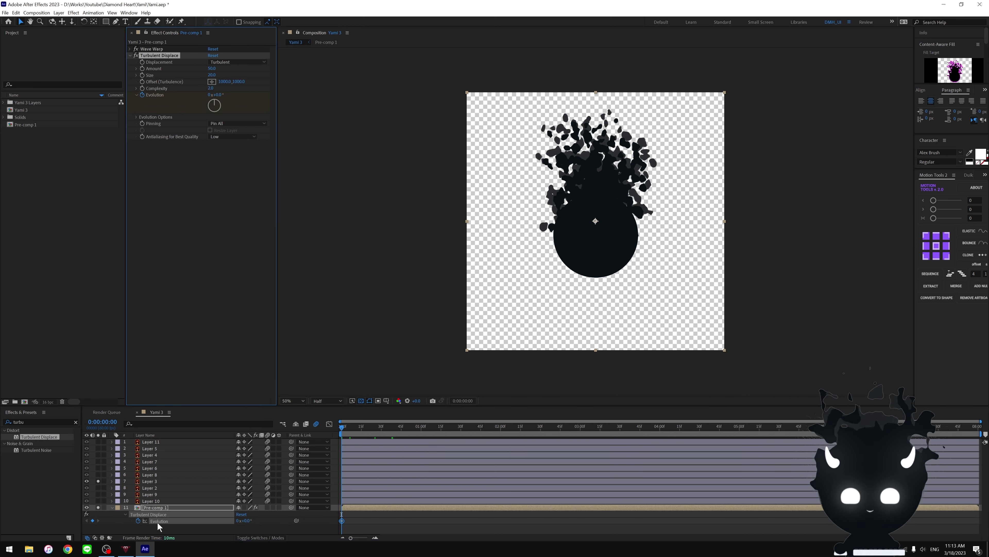
pyautogui.press('End')
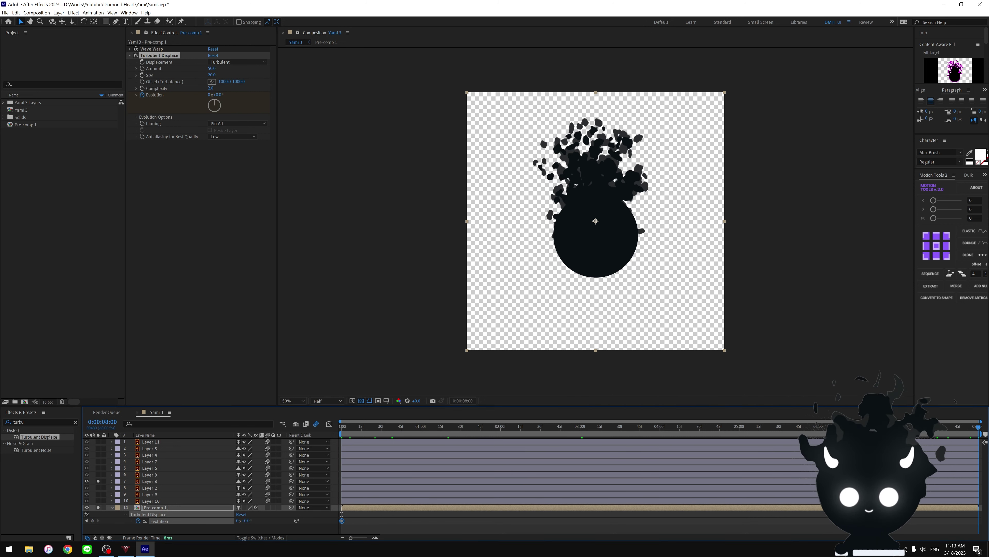
pyautogui.click(210, 95)
pyautogui.write('2')
pyautogui.press('Return')
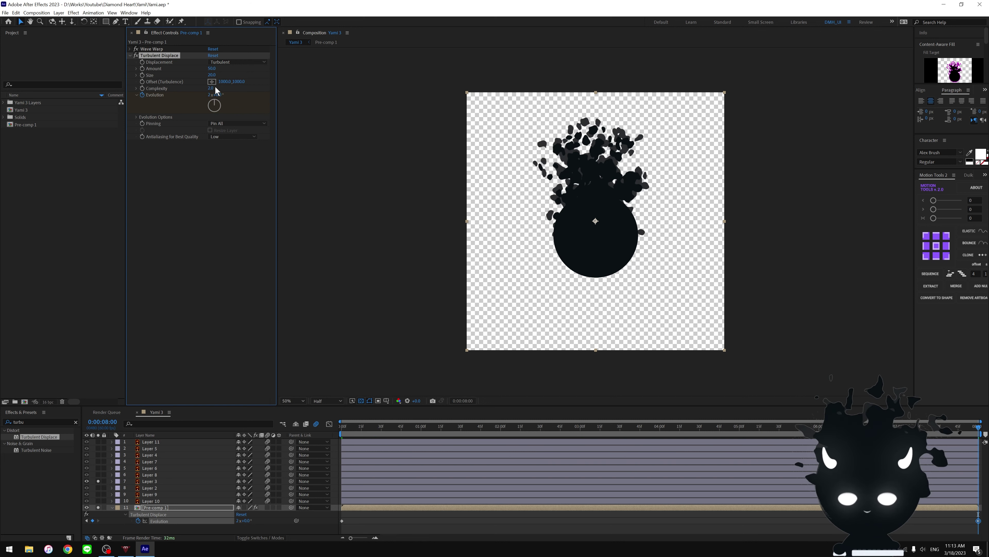
# - Enable Cycle Evolution with a cycle of 2 revolutions
pyautogui.click(137, 117)
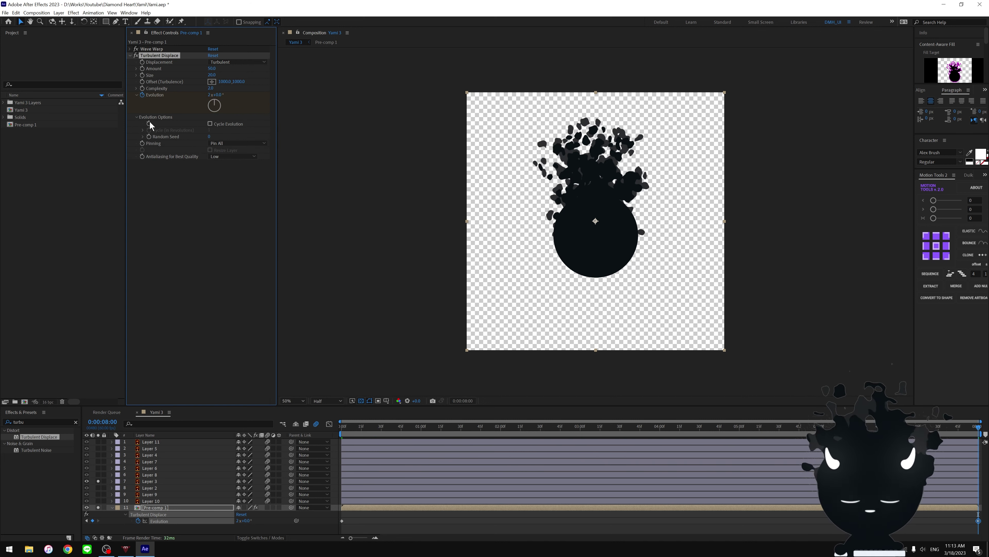
pyautogui.click(210, 124)
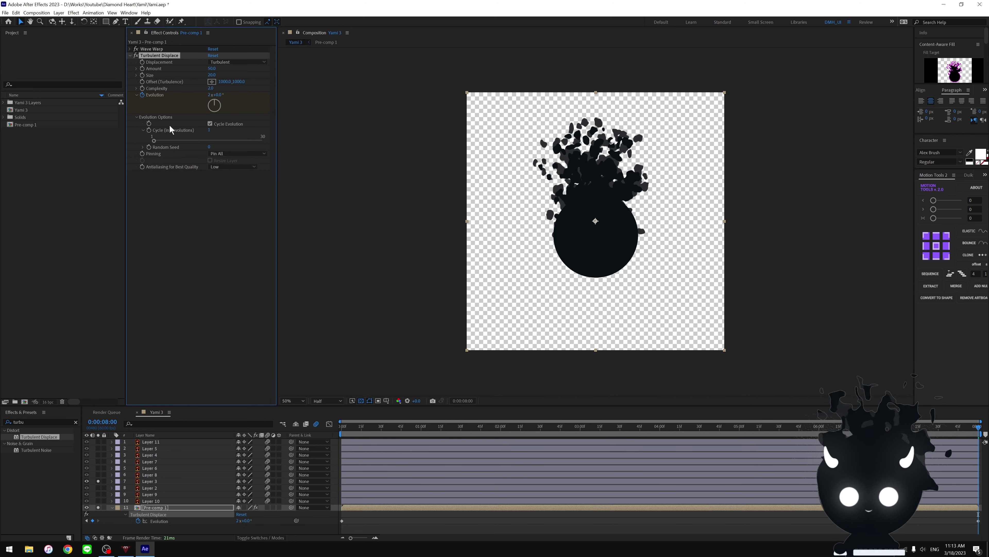
pyautogui.click(210, 130)
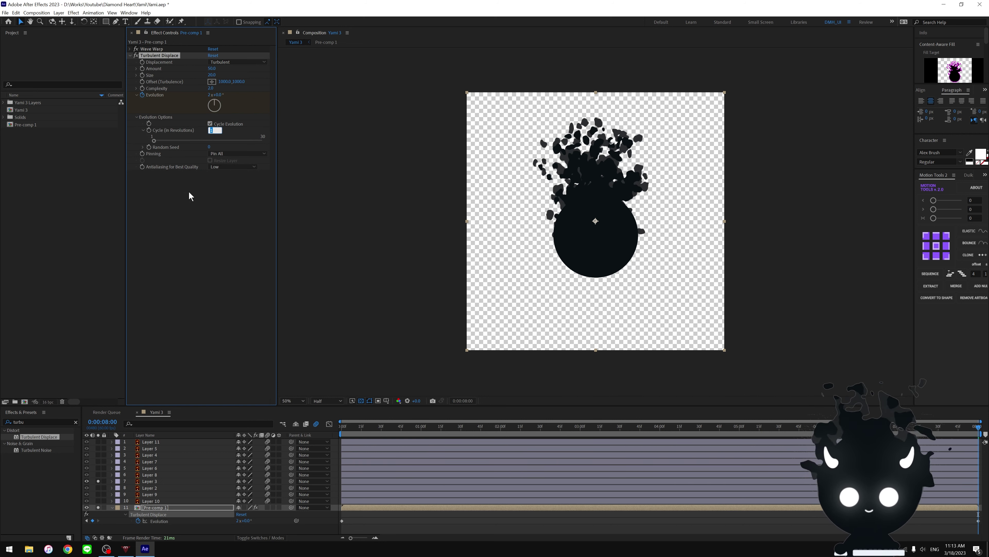
pyautogui.write('2')
pyautogui.press('Return')
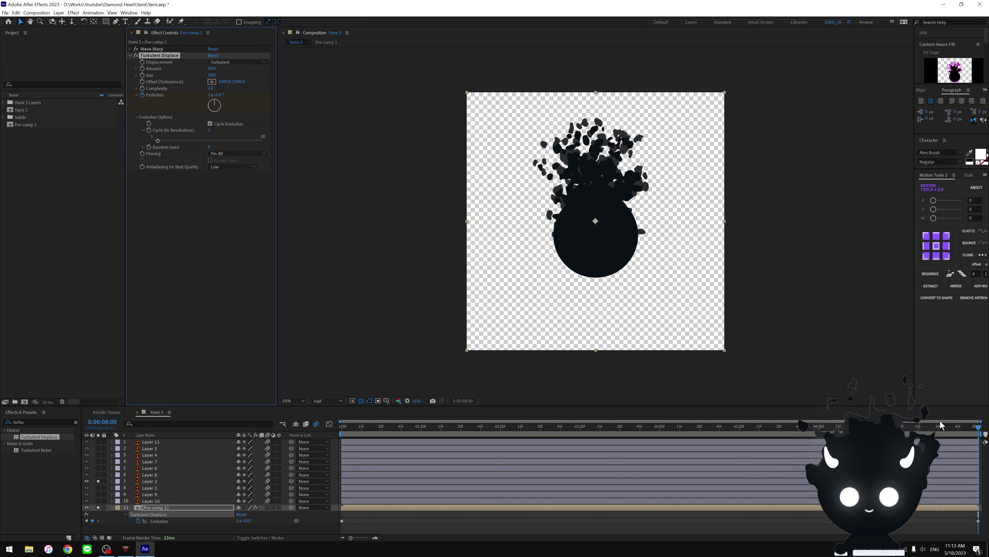
# - Check the loop around the end keyframe, moving back to 7:40
pyautogui.click(945, 523)
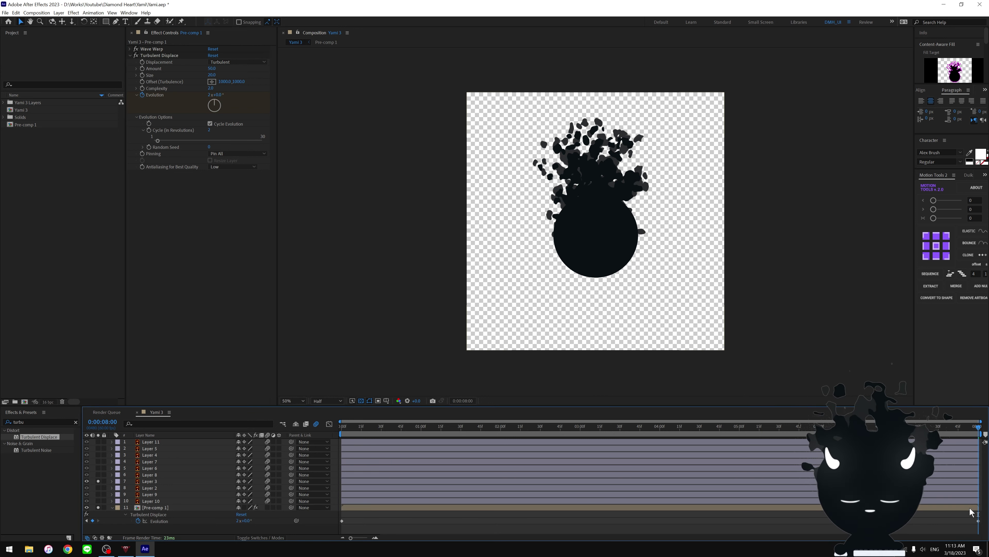
pyautogui.click(978, 522)
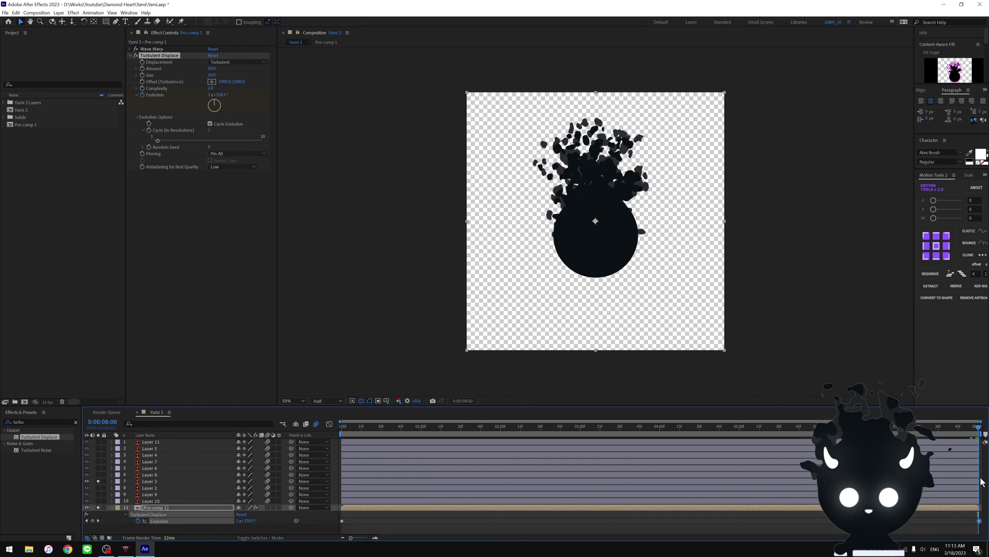
pyautogui.moveTo(979, 520); pyautogui.dragTo(978, 520)
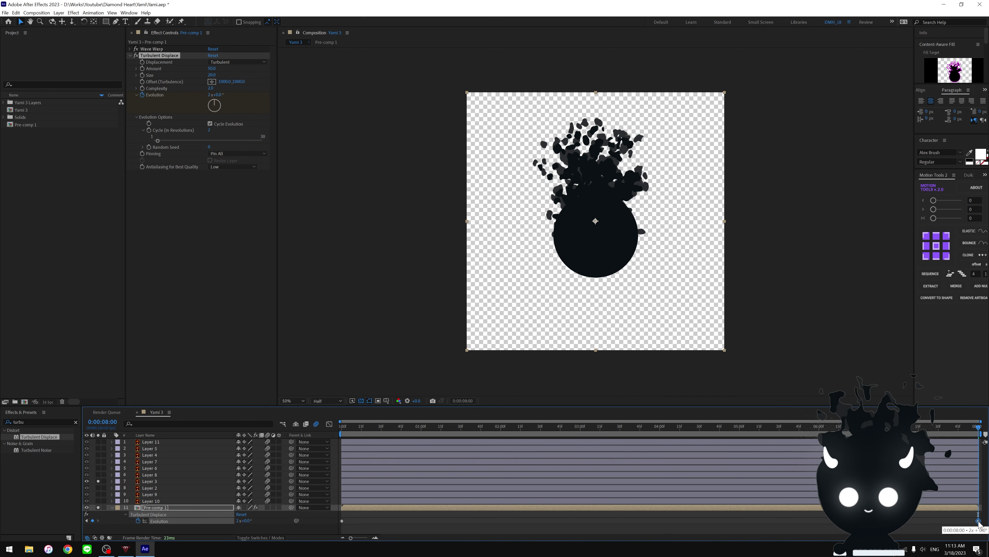
pyautogui.moveTo(979, 522)
pyautogui.moveTo(978, 522); pyautogui.dragTo(981, 522)
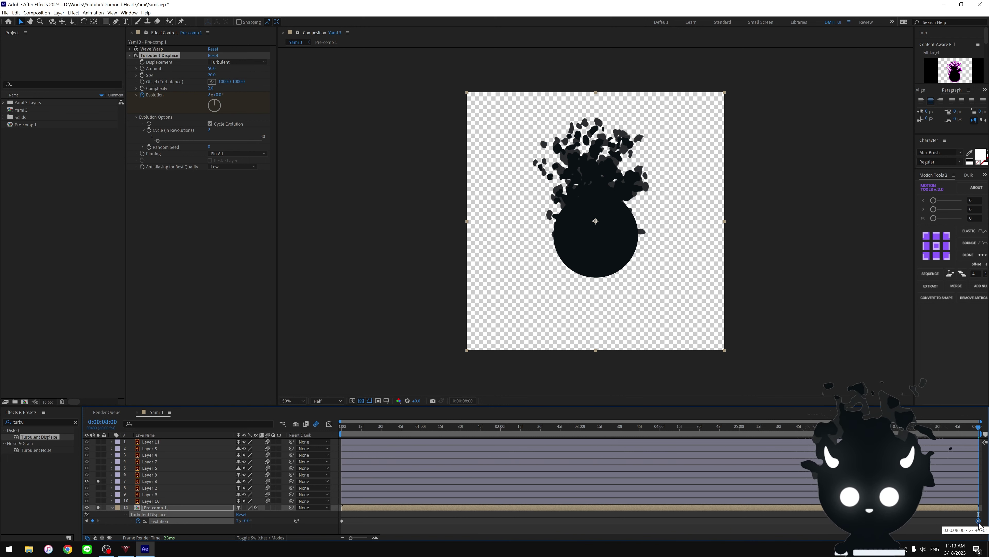
pyautogui.moveTo(970, 433); pyautogui.dragTo(953, 468)
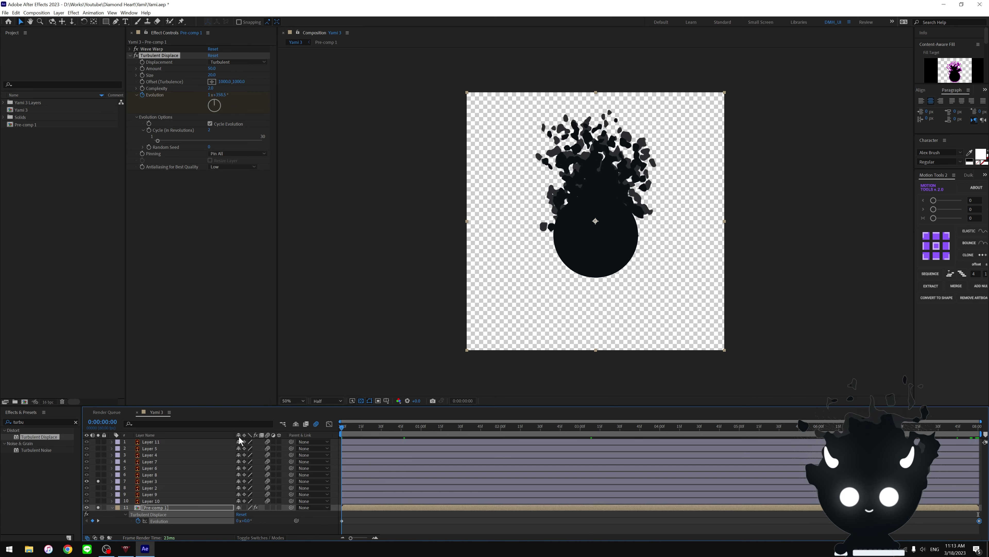
# - Search 'simple' in Effects & Presets and apply Simple Choker to Pre-comp 1
pyautogui.press('space')
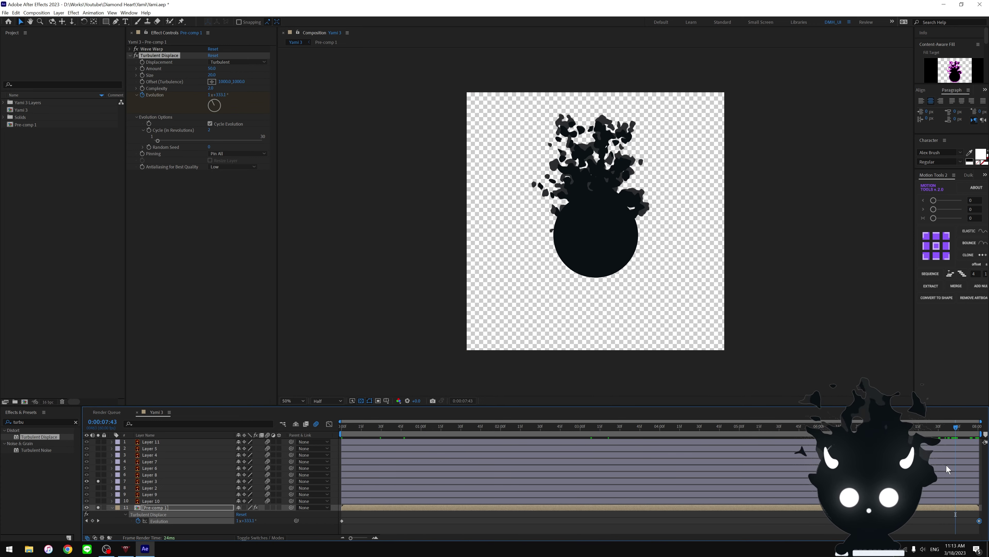
pyautogui.click(424, 521)
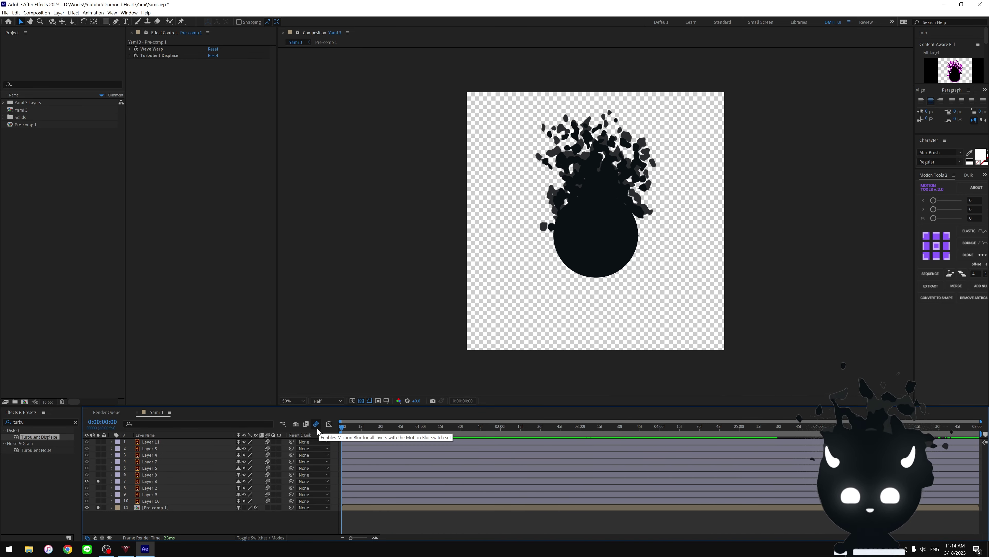
pyautogui.doubleClick(56, 422)
pyautogui.press('BackSpace')
pyautogui.click(55, 422)
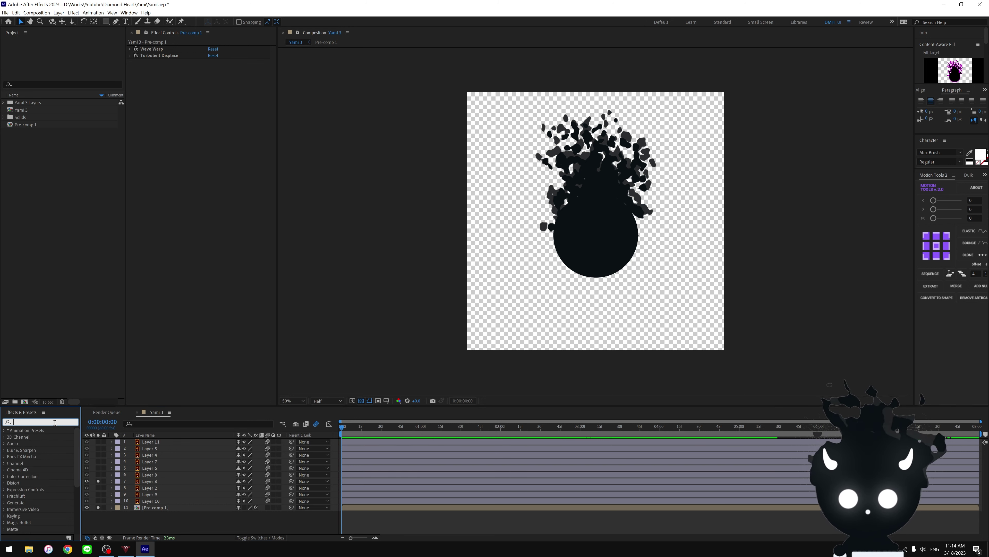
pyautogui.write('s')
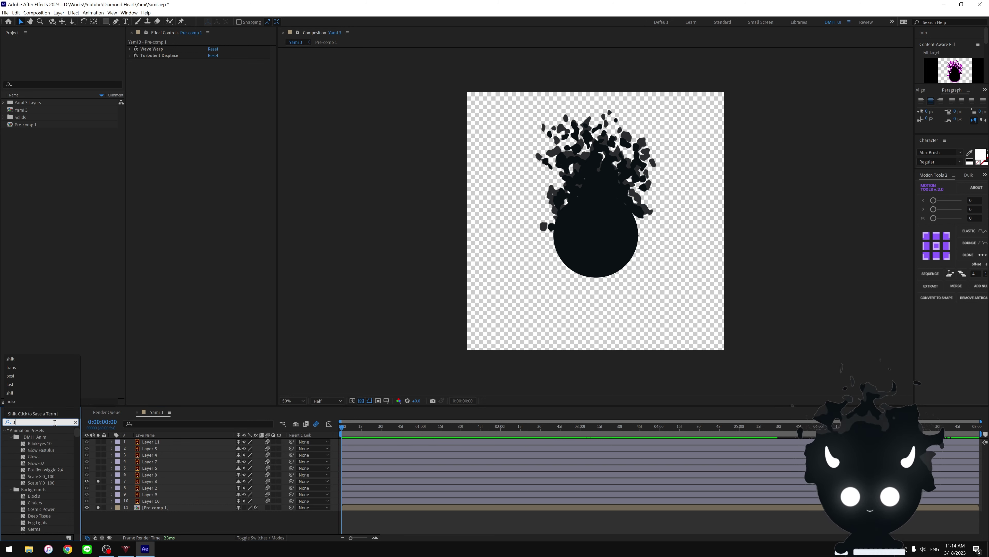
pyautogui.write('imple')
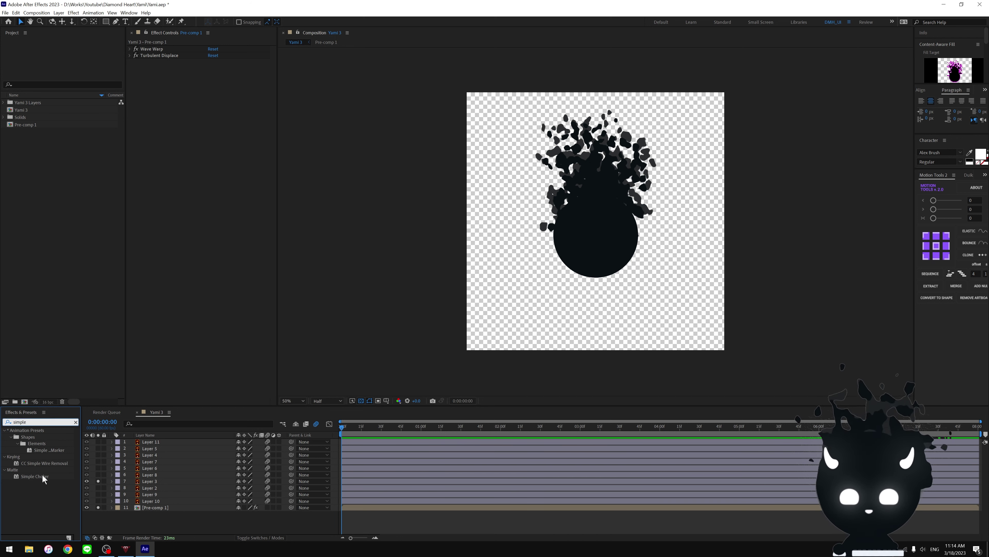
pyautogui.moveTo(35, 476); pyautogui.dragTo(234, 342)
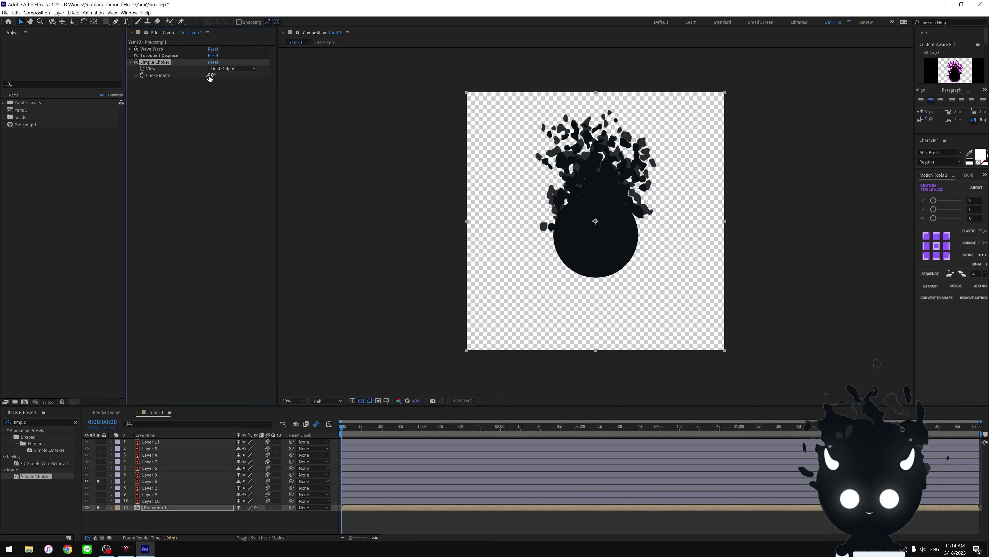
# - Set Choke Matte to 11.10 and preview the tightened smoke at 100%
pyautogui.press('.')
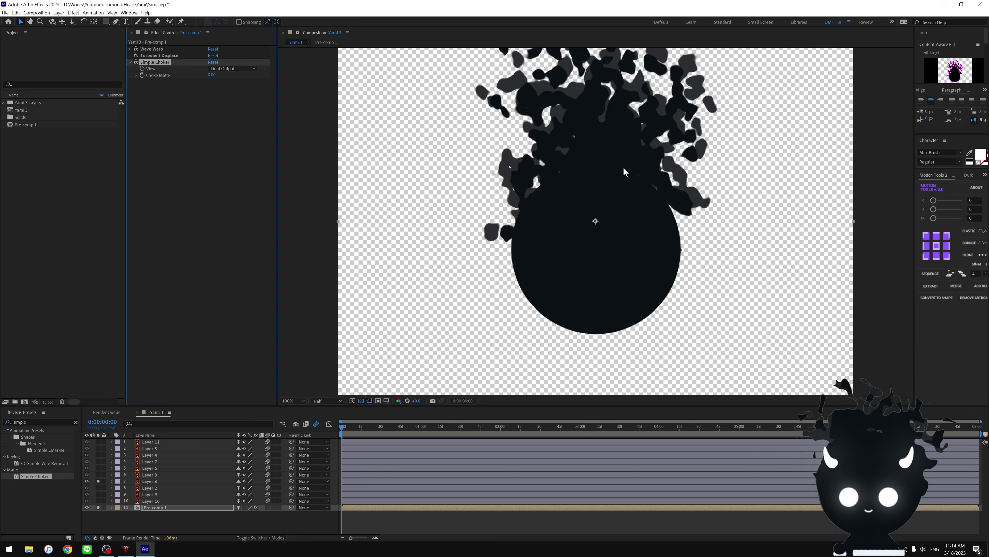
pyautogui.scroll(2, 632, 156)
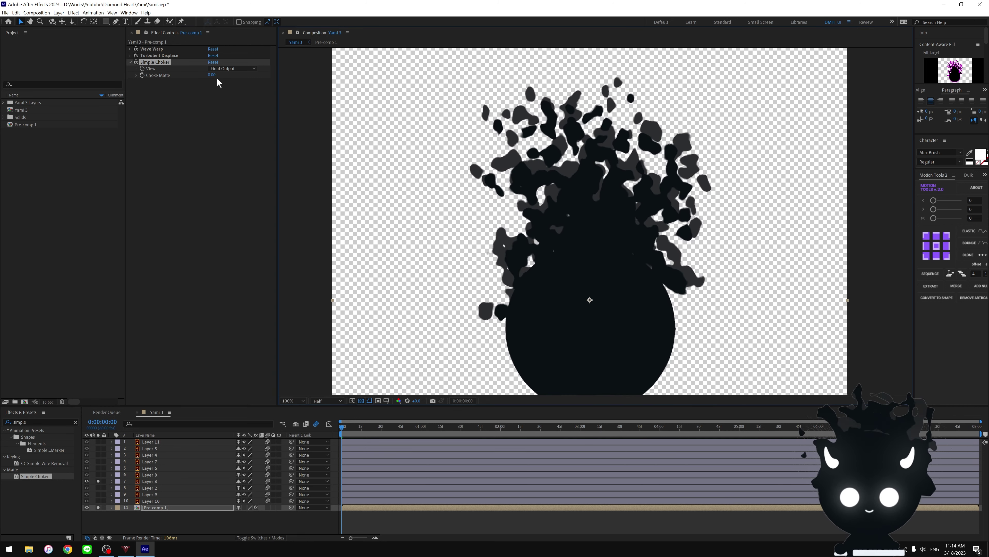
pyautogui.moveTo(212, 75)
pyautogui.mouseDown()
pyautogui.moveTo(284, 81)
pyautogui.moveTo(267, 84)
pyautogui.moveTo(276, 84)
pyautogui.mouseUp()
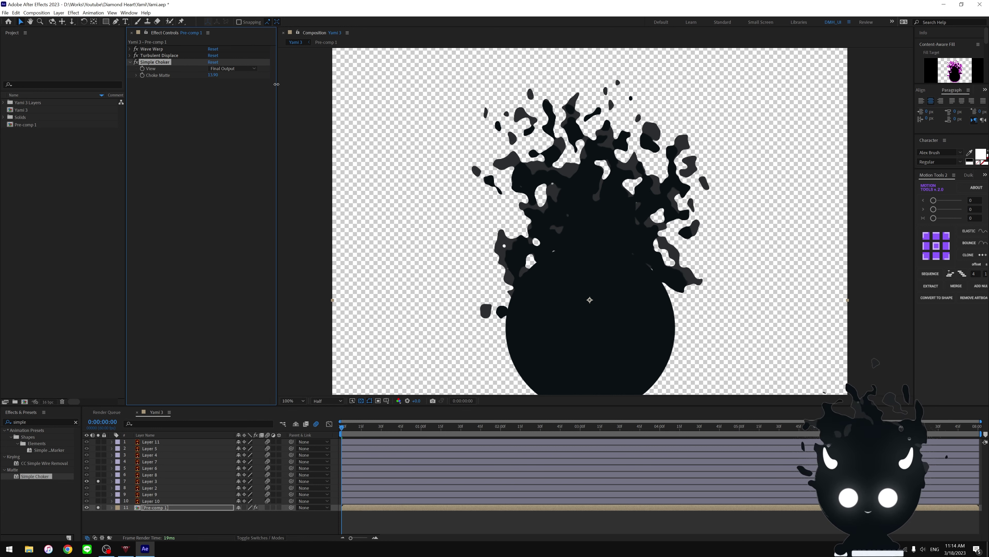
pyautogui.press(',')
pyautogui.click(762, 309)
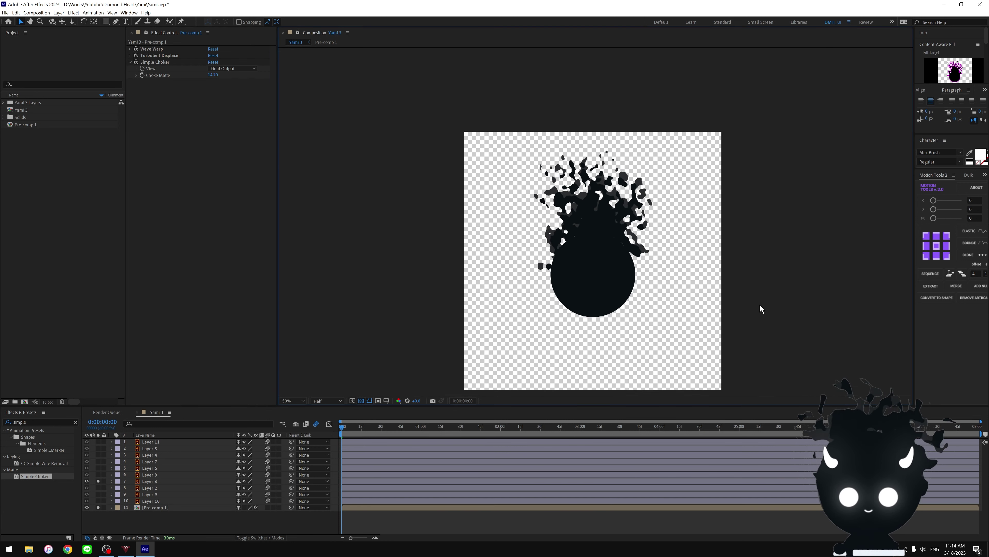
pyautogui.press('.')
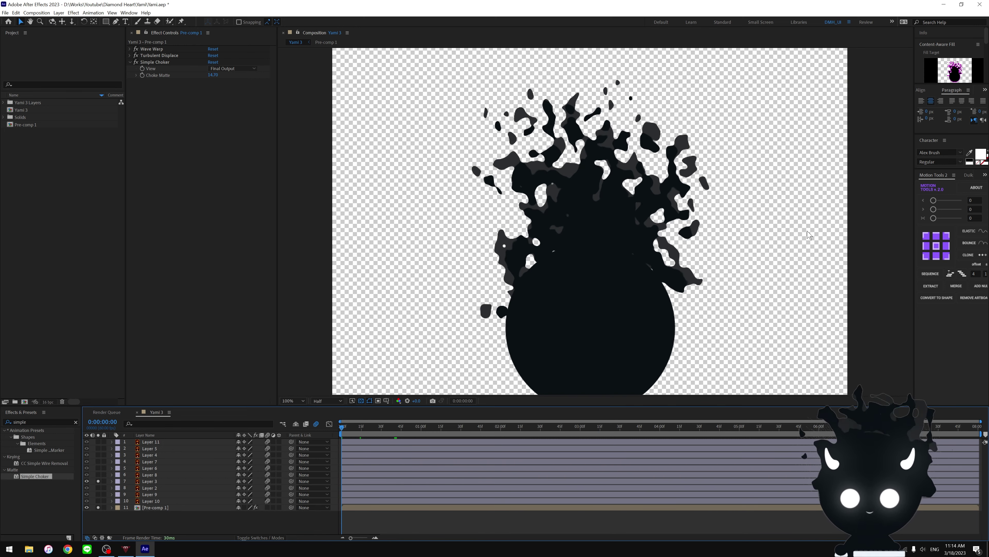
pyautogui.press('space')
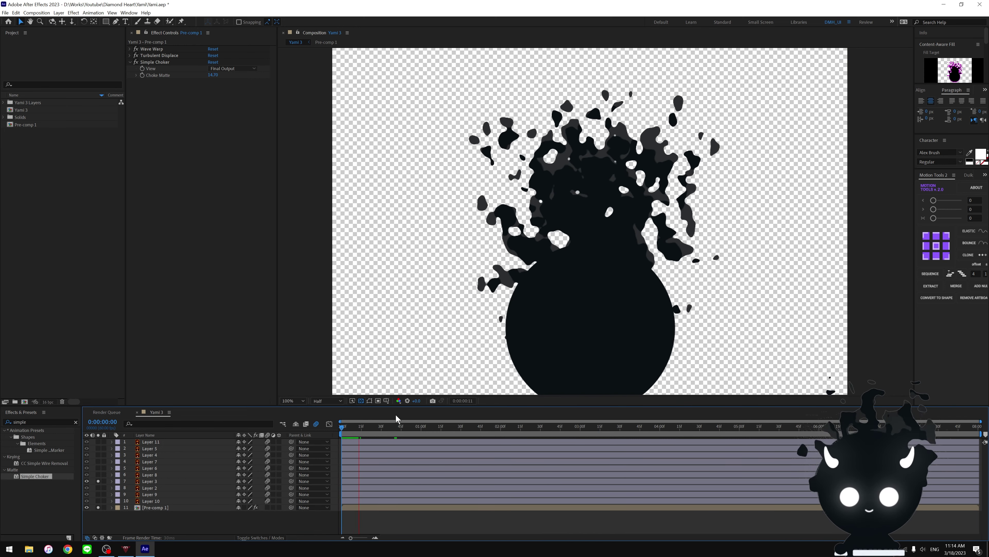
pyautogui.press(',')
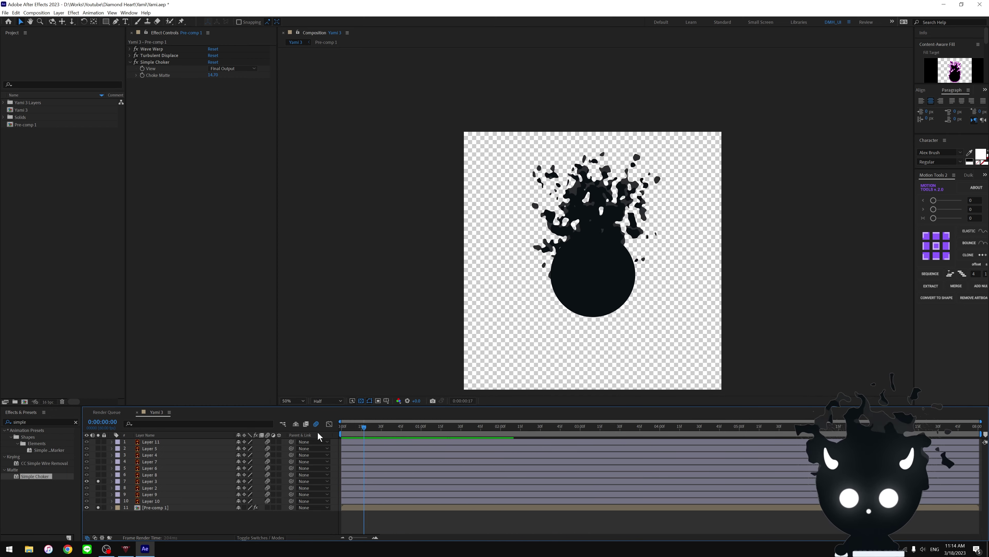
pyautogui.press('space')
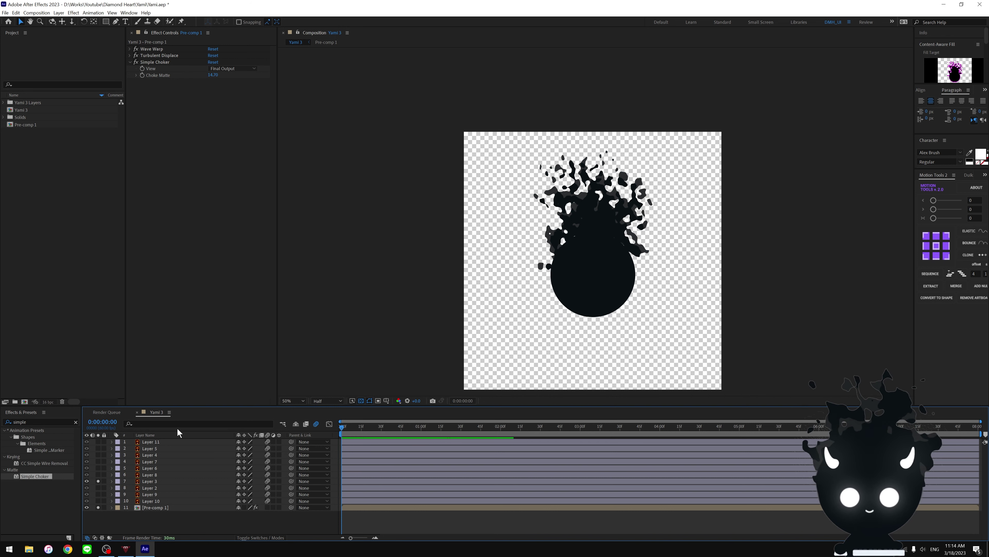
# - Search for 'post' in Effects & Presets and apply Posterize Time to the smoke pre-comp
pyautogui.click(75, 422)
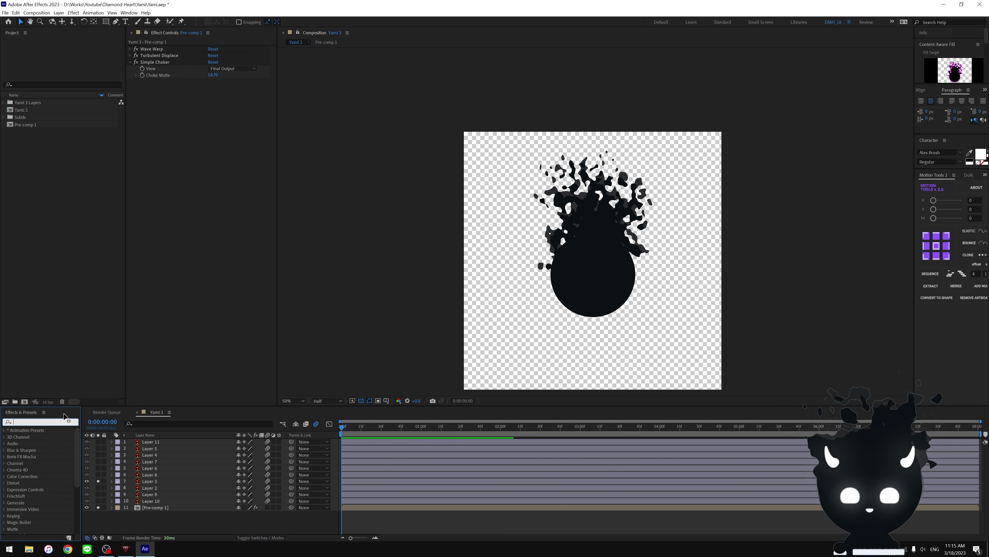
pyautogui.write('posti')
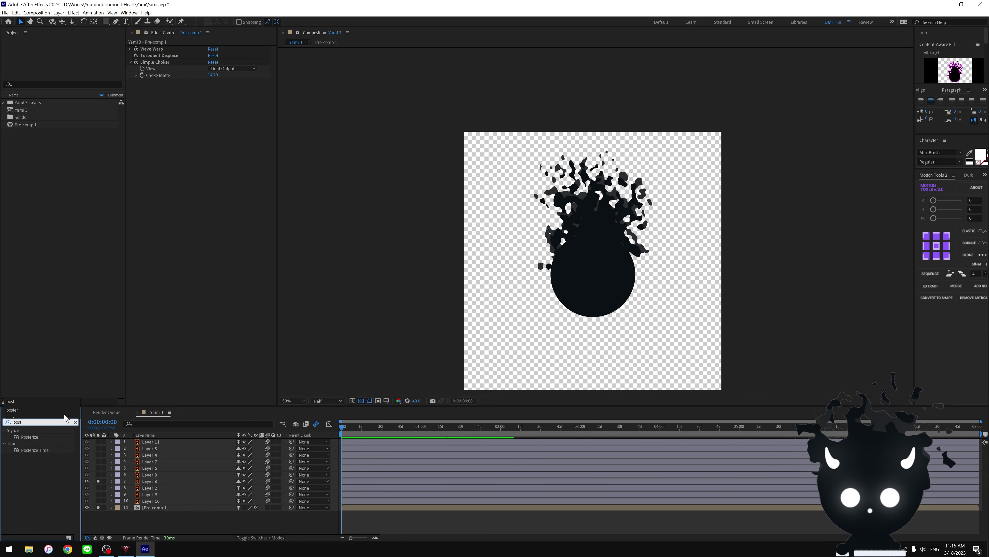
pyautogui.press('BackSpace')
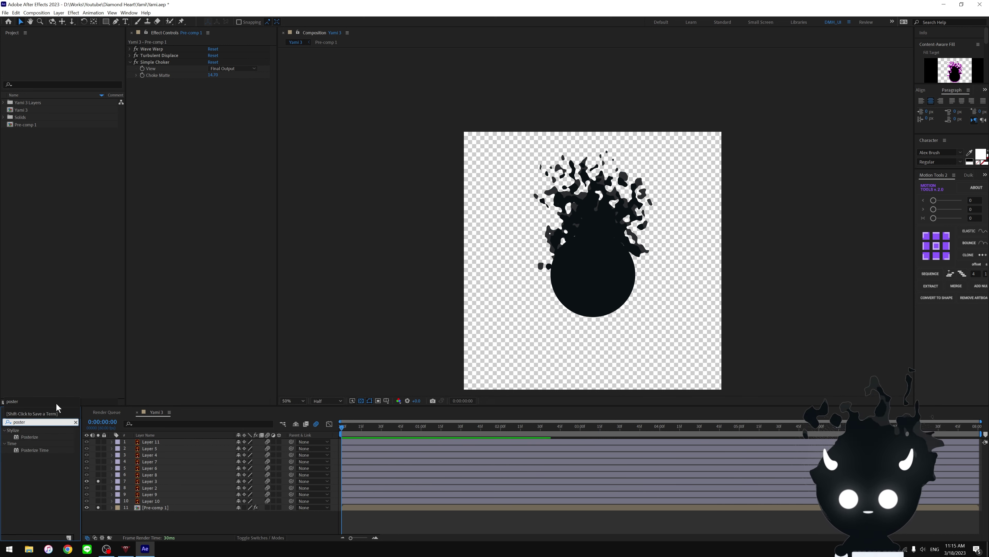
pyautogui.moveTo(46, 450); pyautogui.dragTo(189, 288)
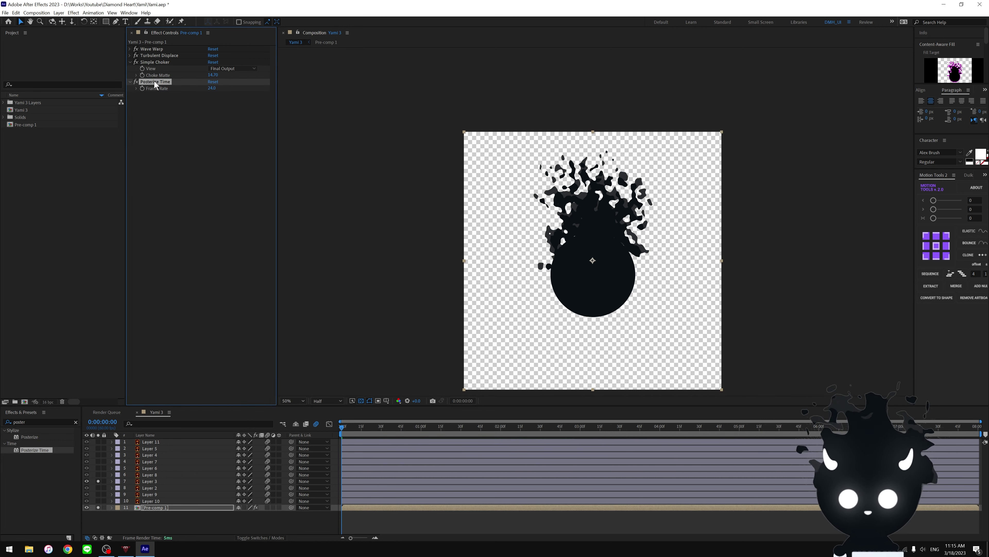
# - Preview Posterize Time at 12 fps, then change it to 8 fps and preview again
pyautogui.click(195, 121)
pyautogui.write('12')
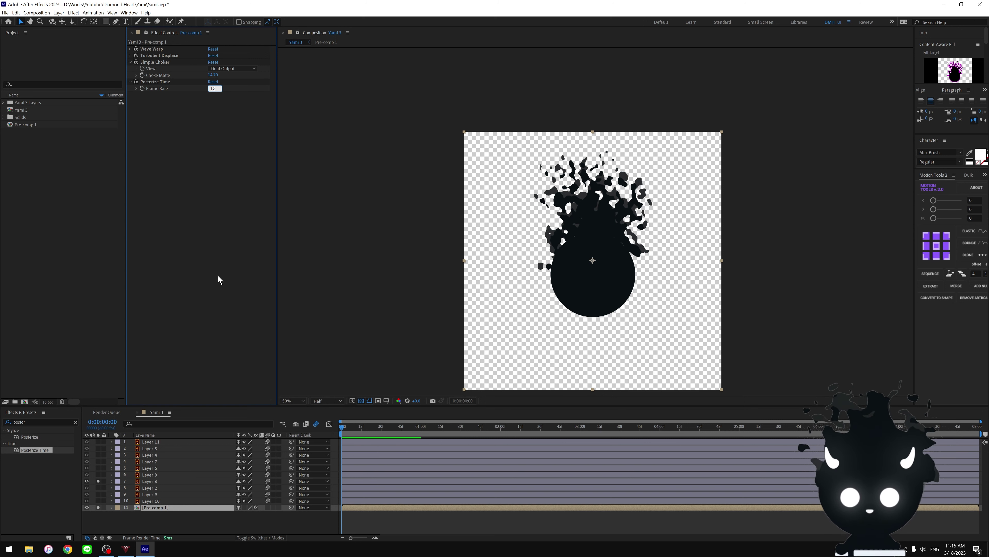
pyautogui.press('Return')
pyautogui.press('Return')
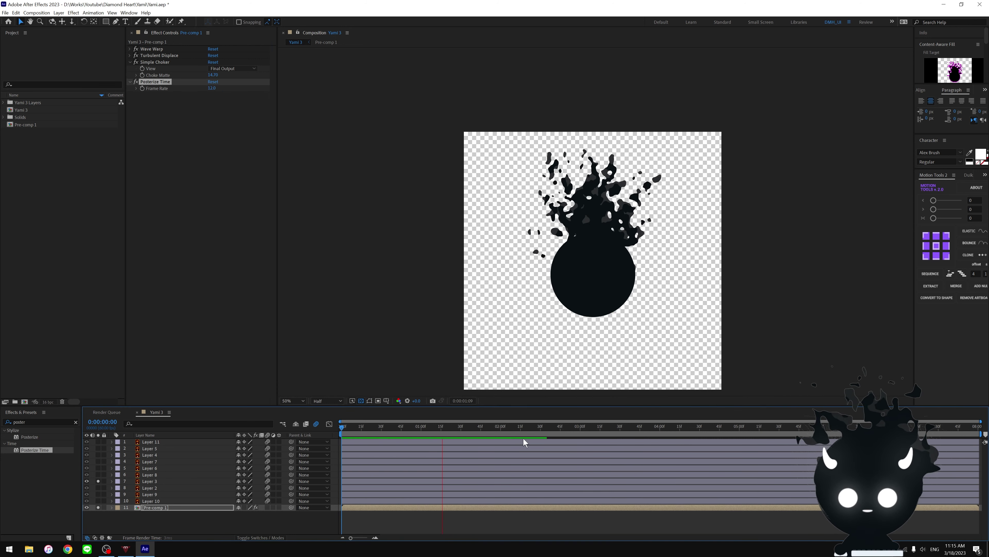
pyautogui.press('space')
pyautogui.press('space')
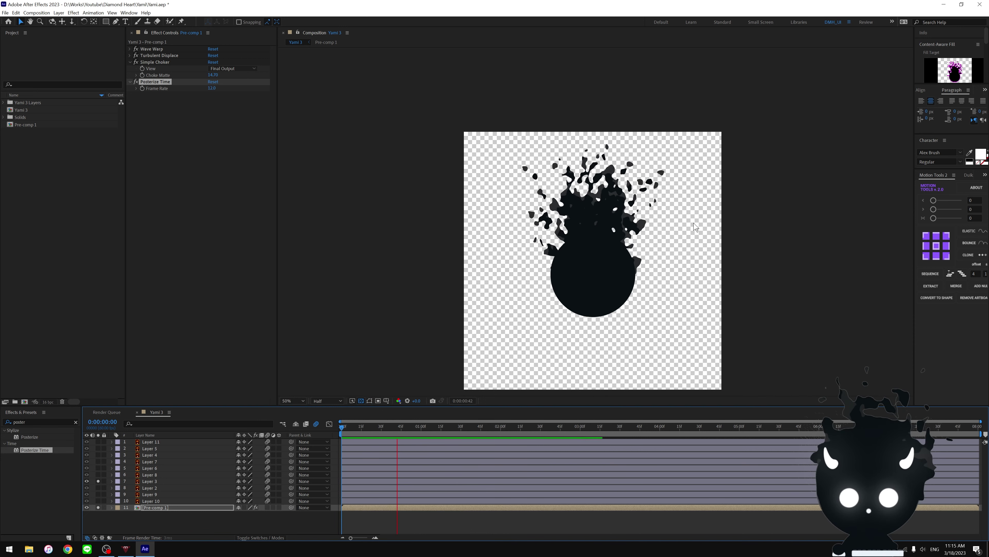
pyautogui.click(212, 88)
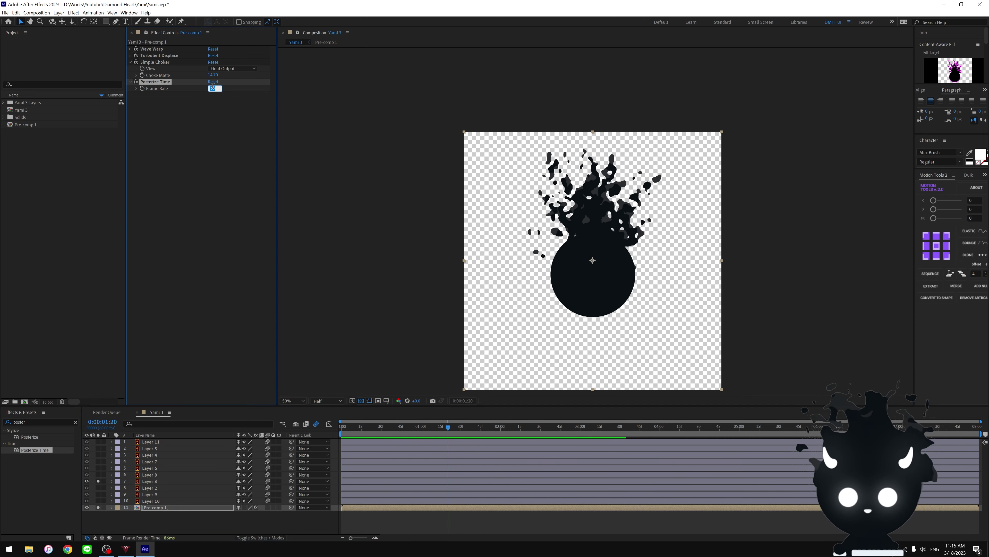
pyautogui.press('space')
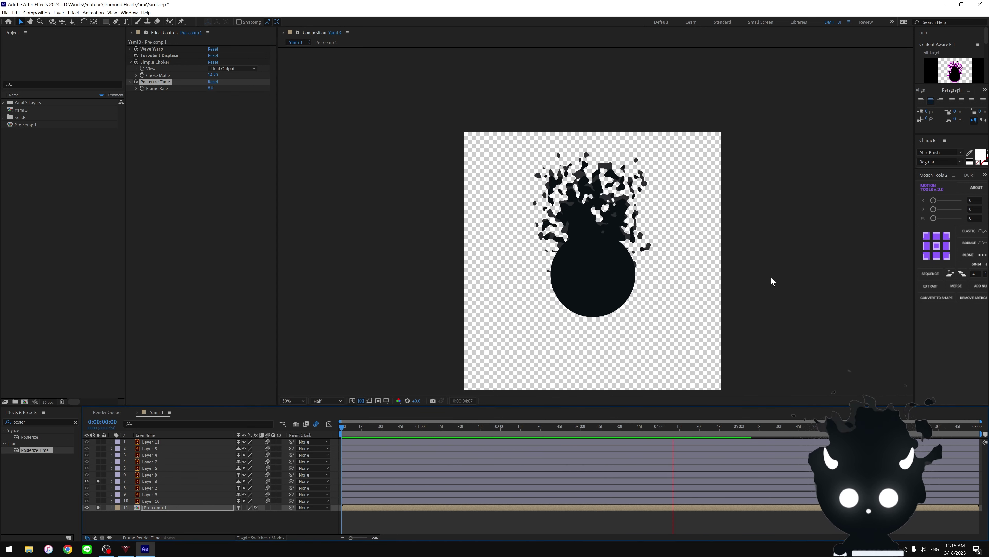
pyautogui.press('space')
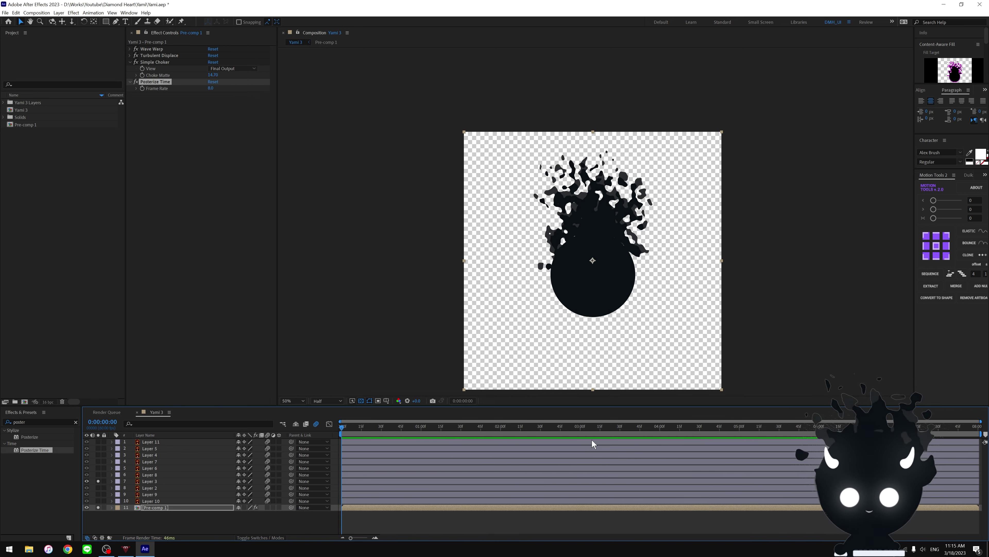
# - Inside Pre-comp 1, raise CC Mr. Mercury Radius X on both fire layers, the first to 22
pyautogui.doubleClick(394, 508)
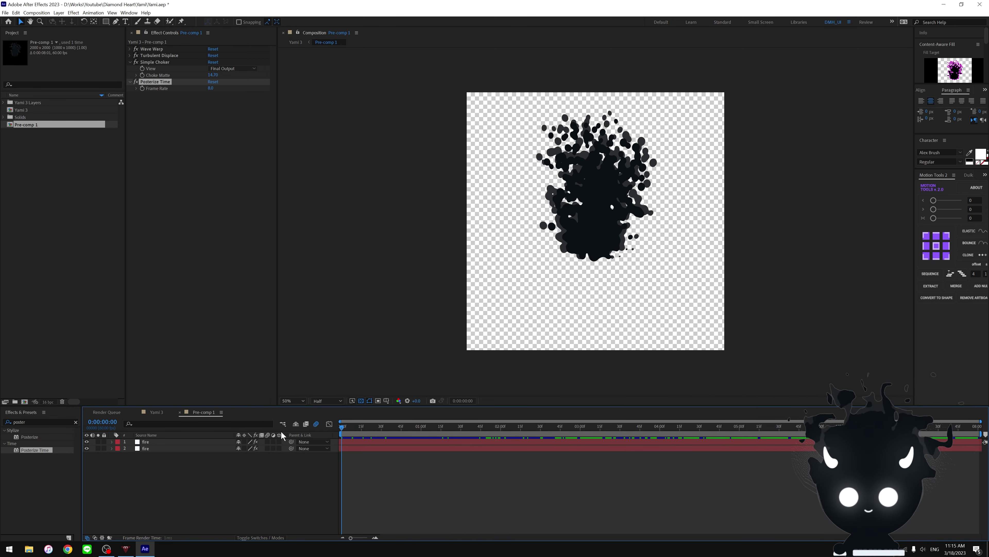
pyautogui.click(363, 442)
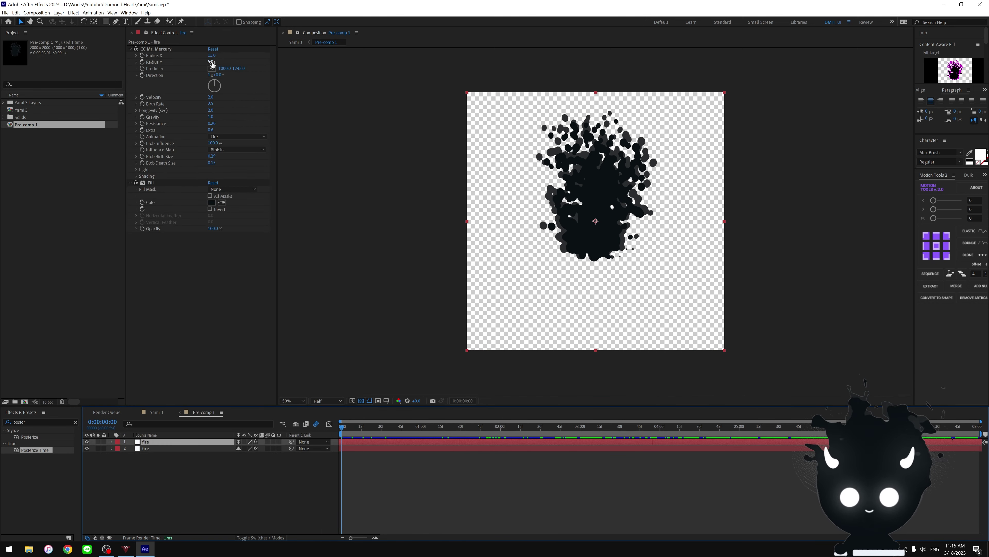
pyautogui.moveTo(213, 58); pyautogui.dragTo(217, 58)
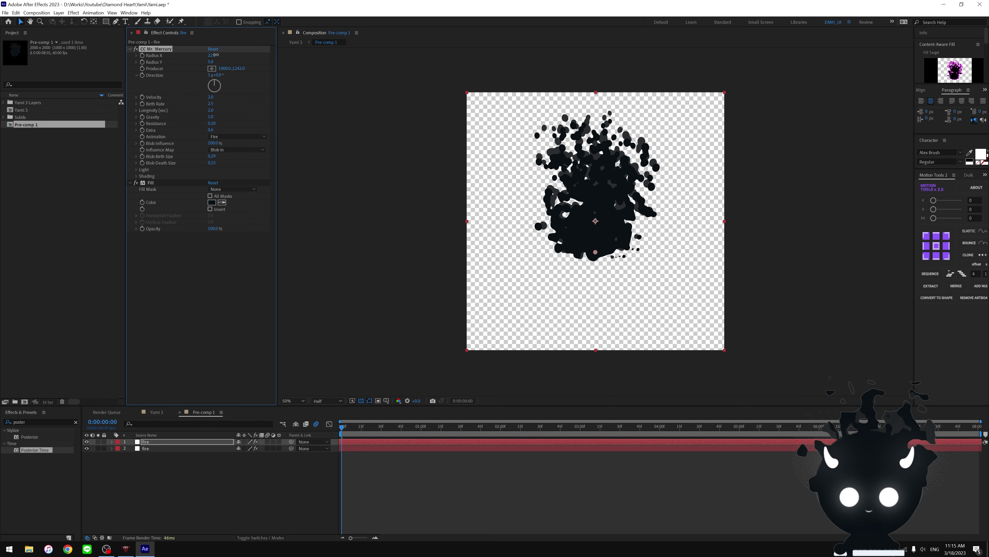
pyautogui.click(355, 448)
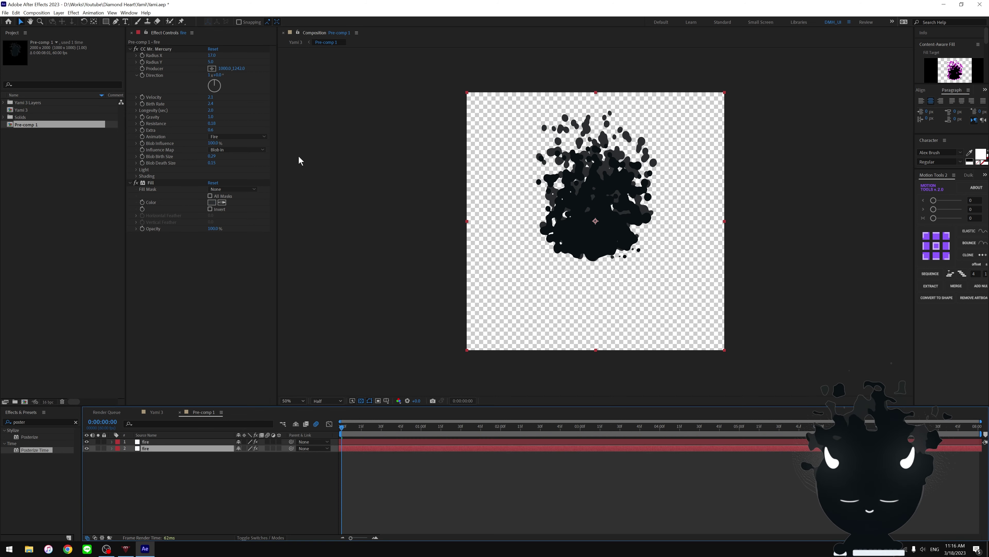
pyautogui.moveTo(212, 56); pyautogui.dragTo(212, 55)
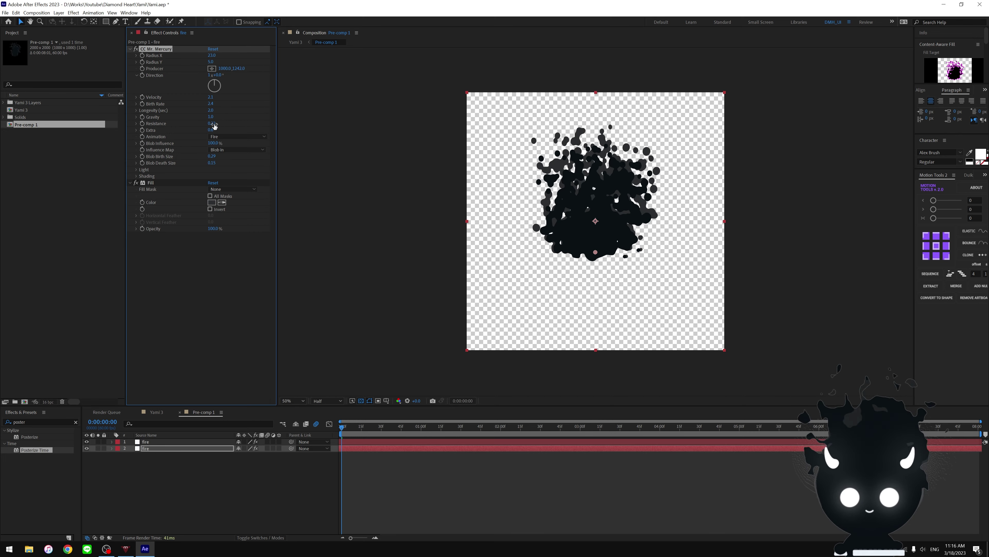
# - Preview the fuller smoke in Yami 3, rechecking the second fire layer's radius
pyautogui.click(157, 412)
pyautogui.press('space')
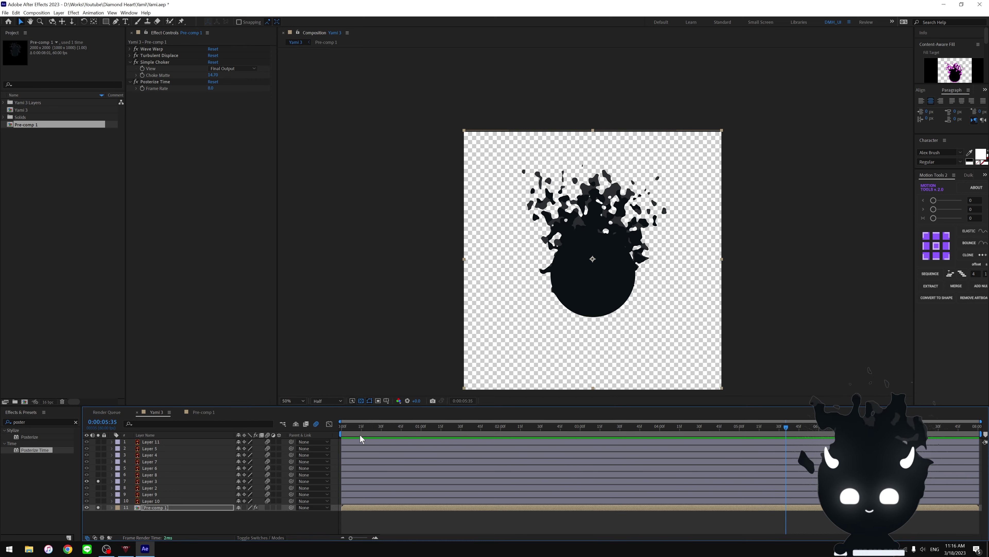
pyautogui.doubleClick(376, 508)
pyautogui.click(372, 448)
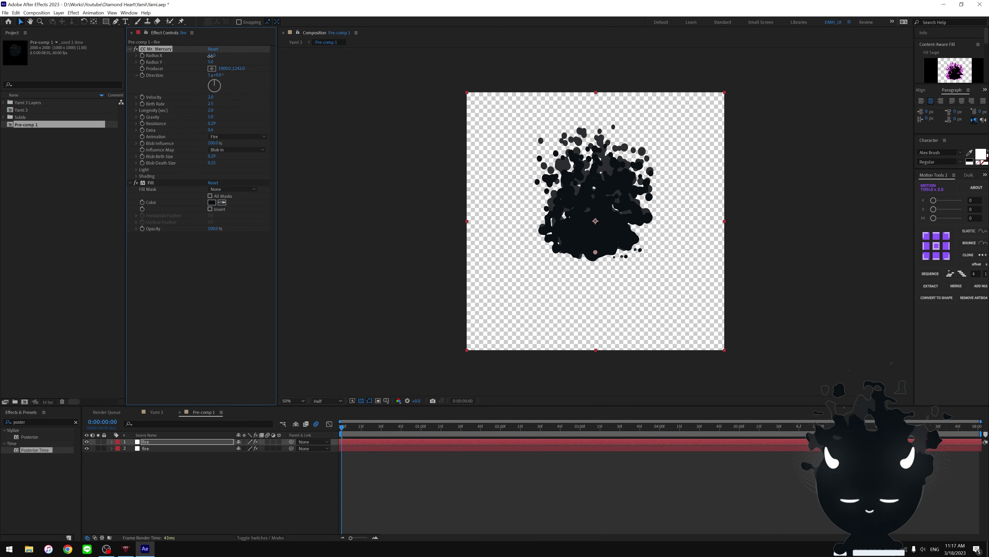
pyautogui.click(296, 42)
pyautogui.press('space')
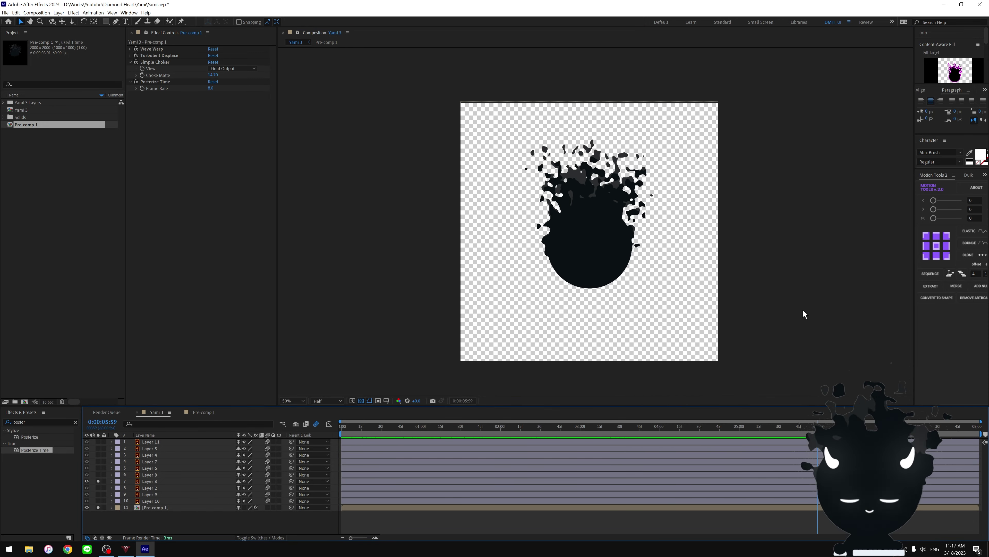
# - Show the eyes, mouth and horn layers and raise Choke Matte from 14.70 to 17.70
pyautogui.moveTo(98, 448); pyautogui.dragTo(98, 475)
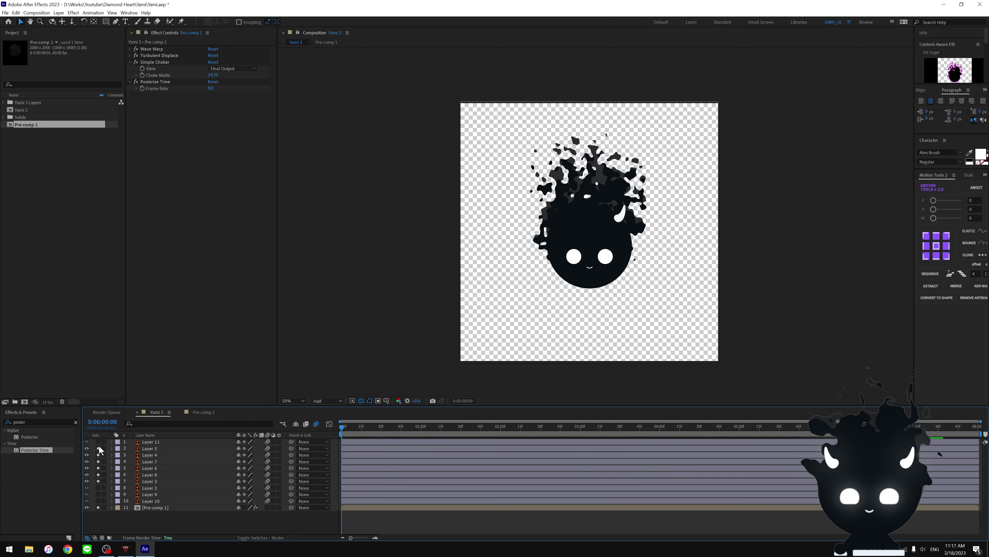
pyautogui.click(470, 353)
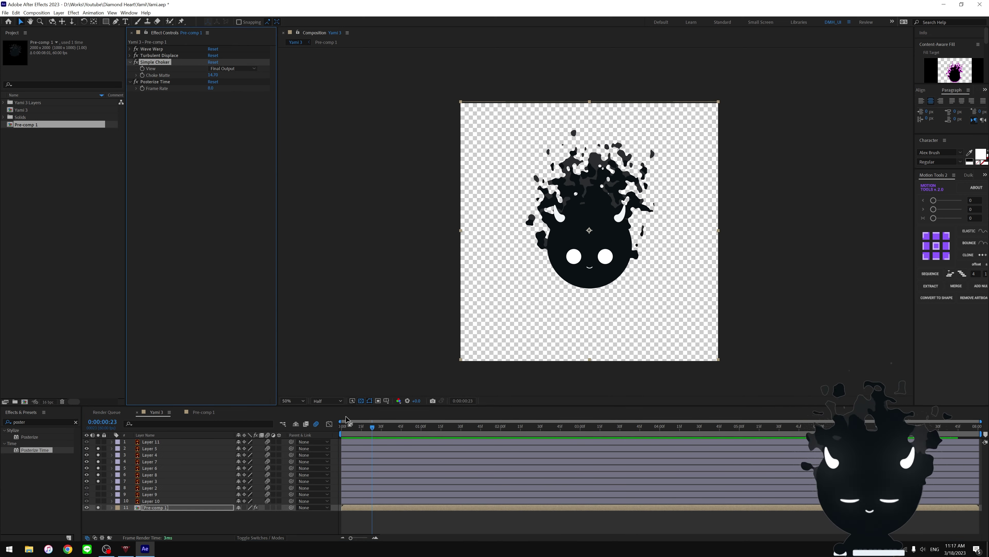
pyautogui.press('space')
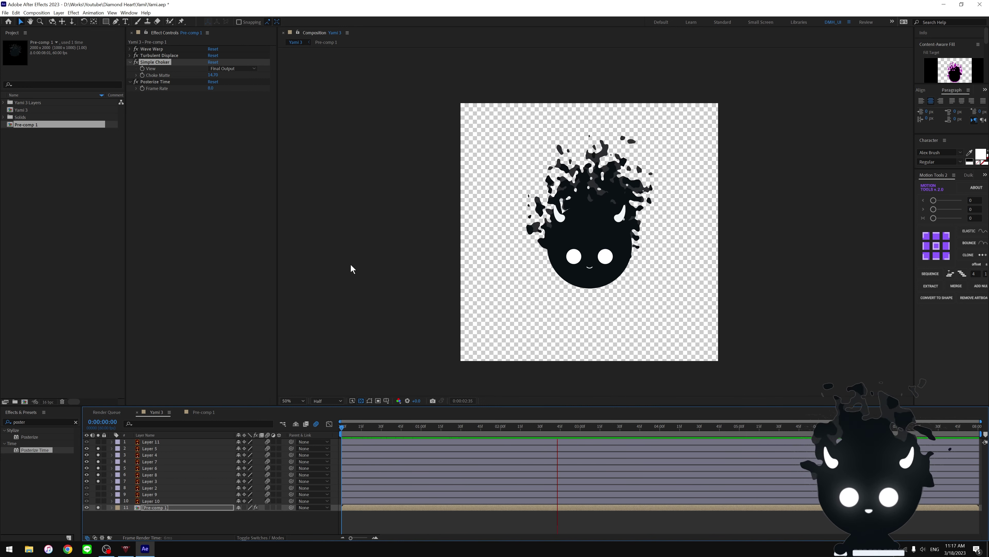
pyautogui.moveTo(213, 75); pyautogui.dragTo(254, 74)
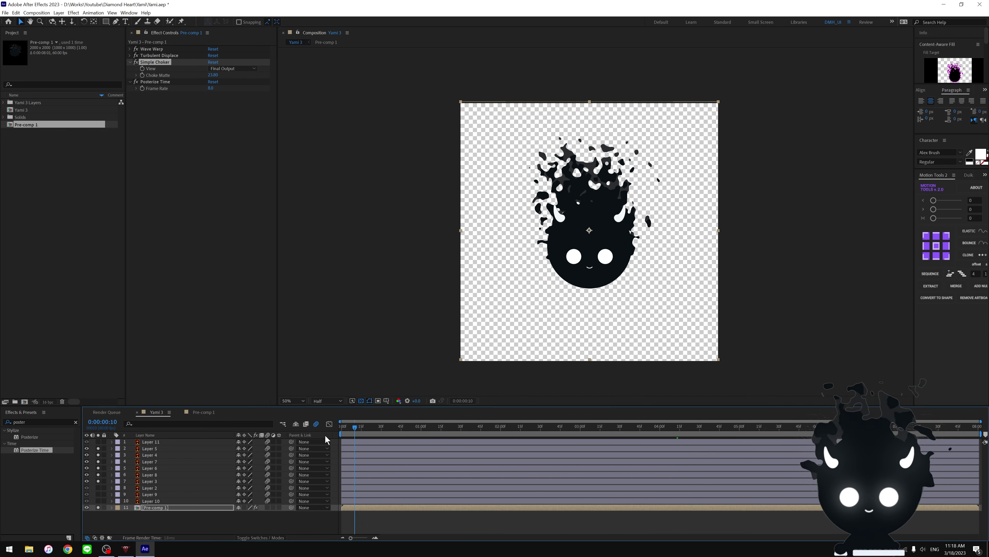
pyautogui.press('space')
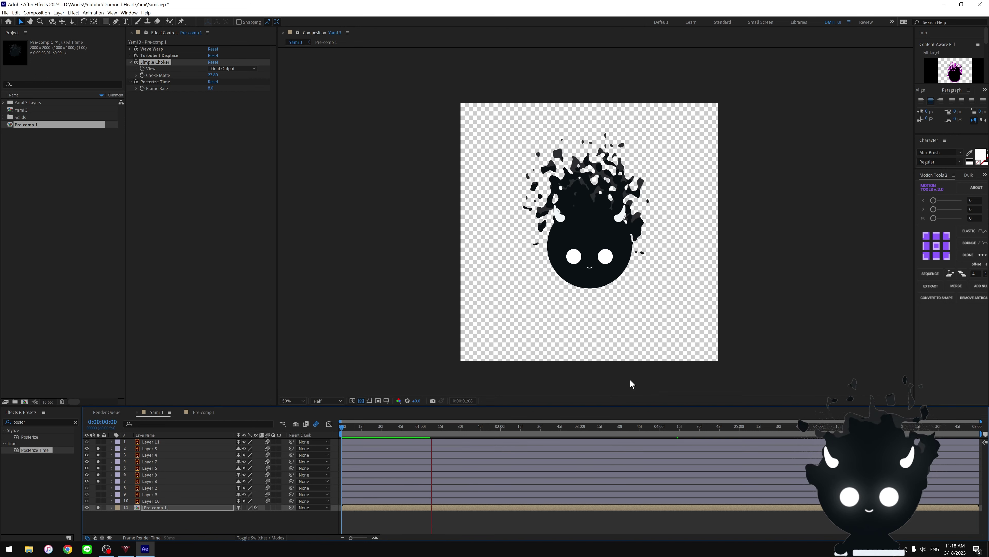
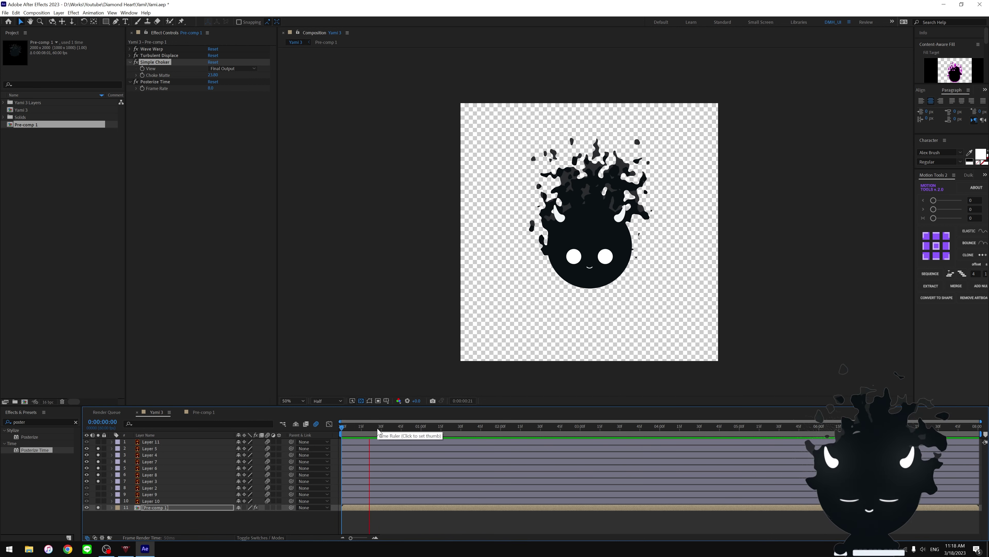
# - Select Layer 3, the character's body, and shift it slightly to the left
pyautogui.press('space')
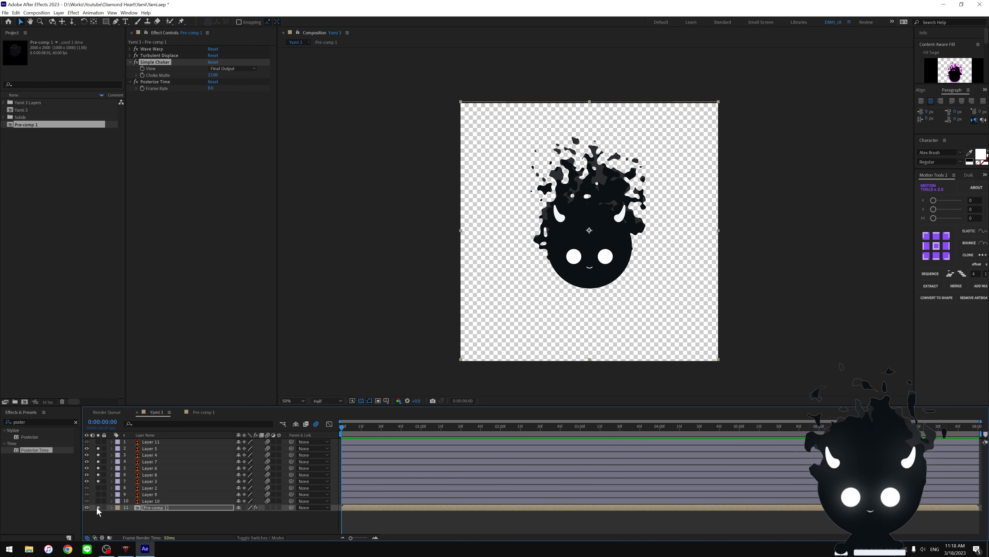
pyautogui.moveTo(98, 506); pyautogui.dragTo(99, 448)
pyautogui.hotkey('ctrl', 'z')
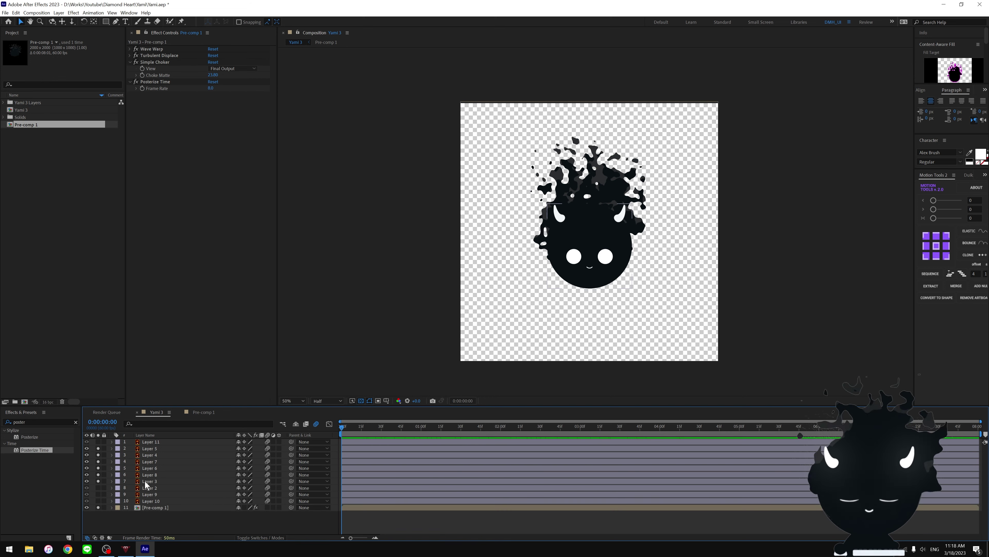
pyautogui.click(169, 481)
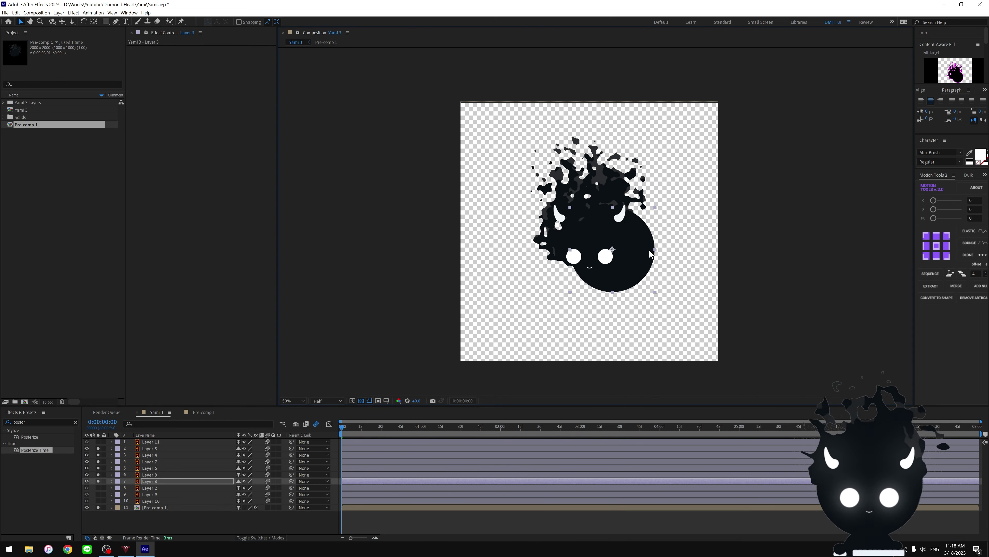
pyautogui.moveTo(597, 241); pyautogui.dragTo(577, 239)
# - Turn off Solo on Layers 5 and 4 and replay the preview from the start
pyautogui.press('space')
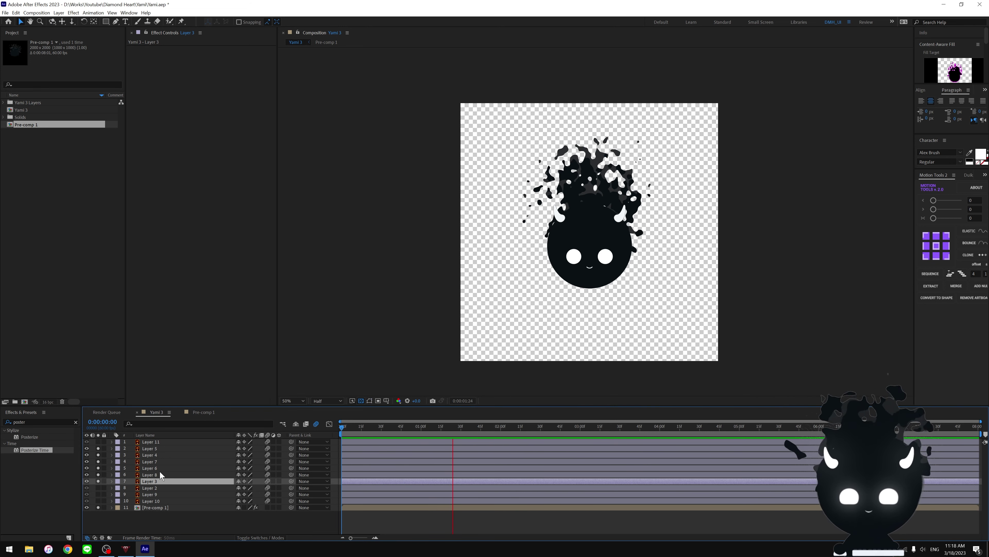
pyautogui.press('space')
pyautogui.click(98, 454)
pyautogui.click(98, 448)
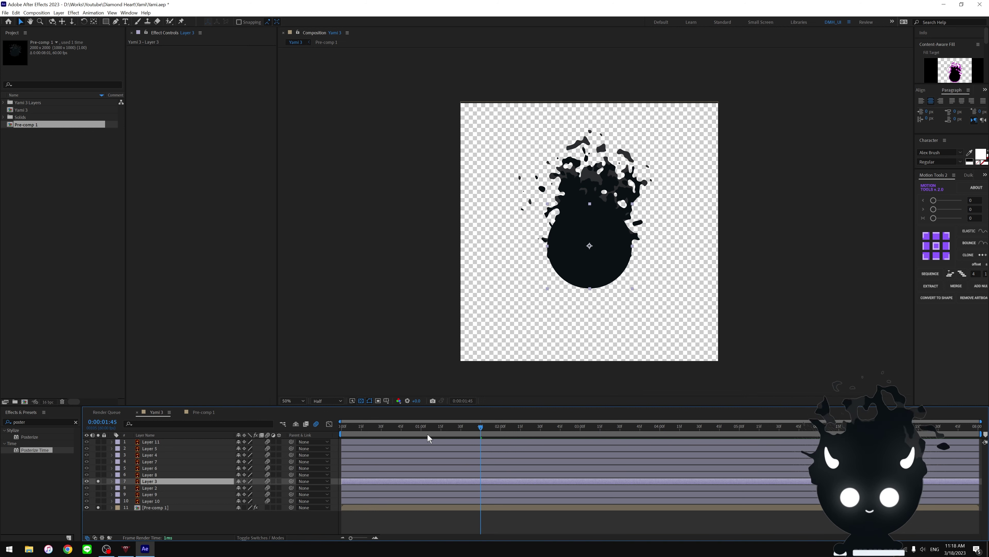
pyautogui.press('Home')
pyautogui.press('space')
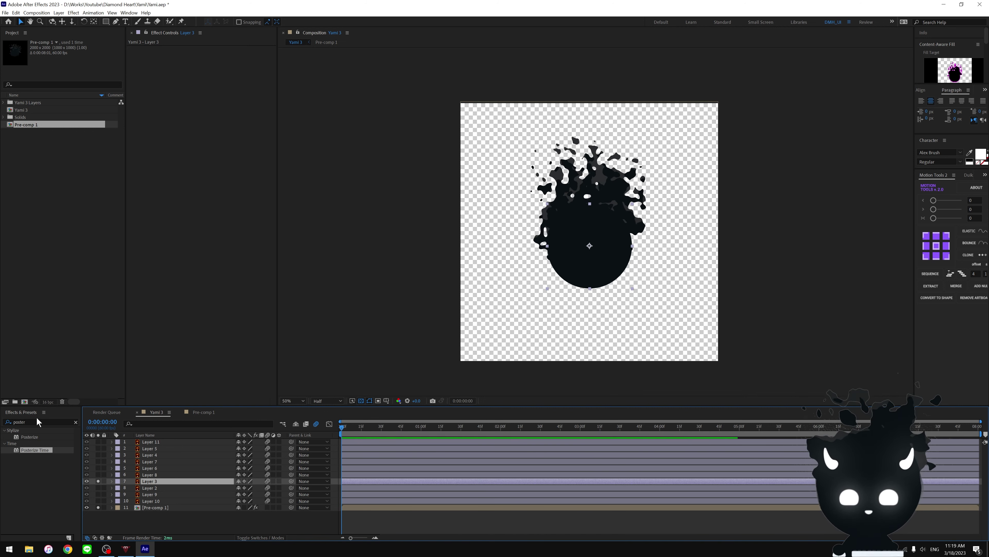
# - Apply Wave Warp to the body layer with its Direction set to 0°
pyautogui.click(76, 421)
pyautogui.click(58, 422)
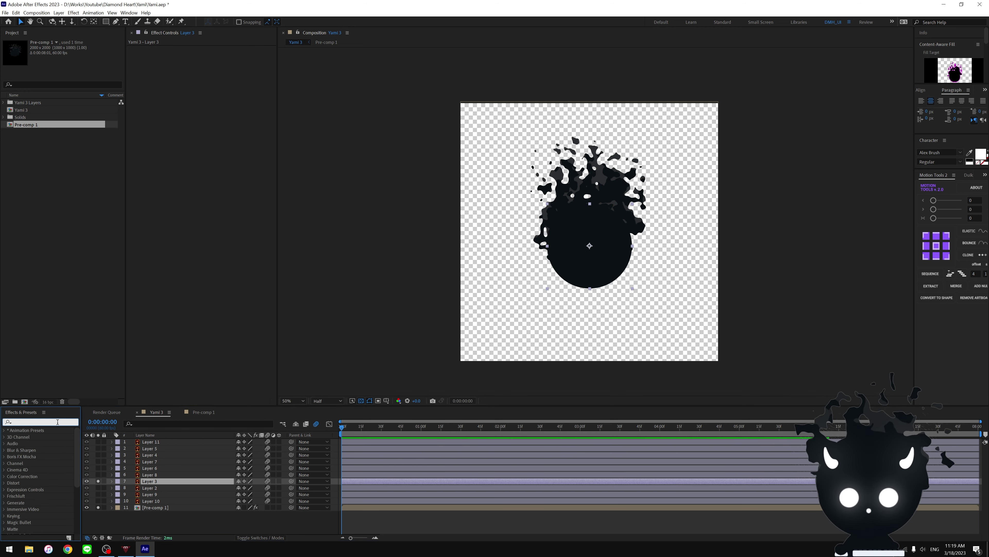
pyautogui.write('wave')
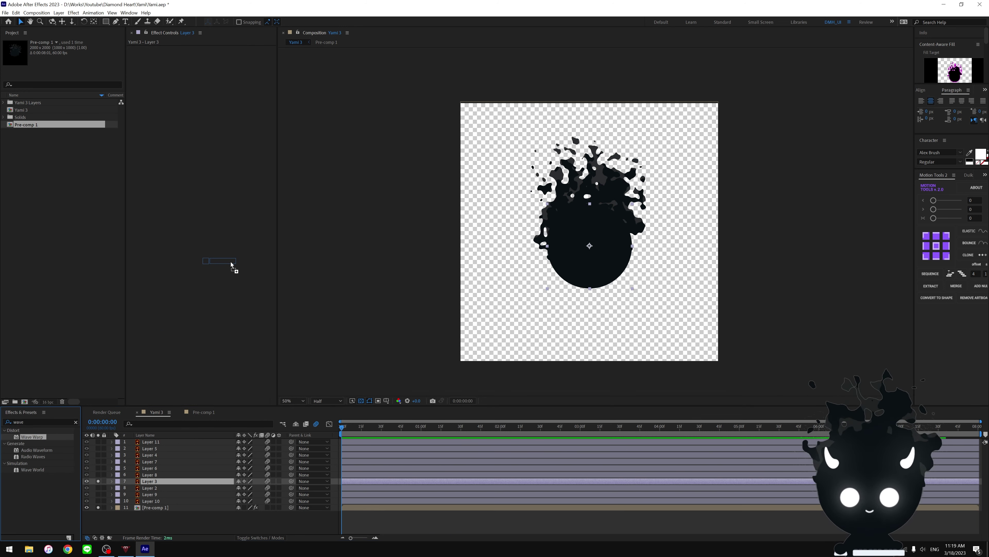
pyautogui.moveTo(46, 440); pyautogui.dragTo(233, 257)
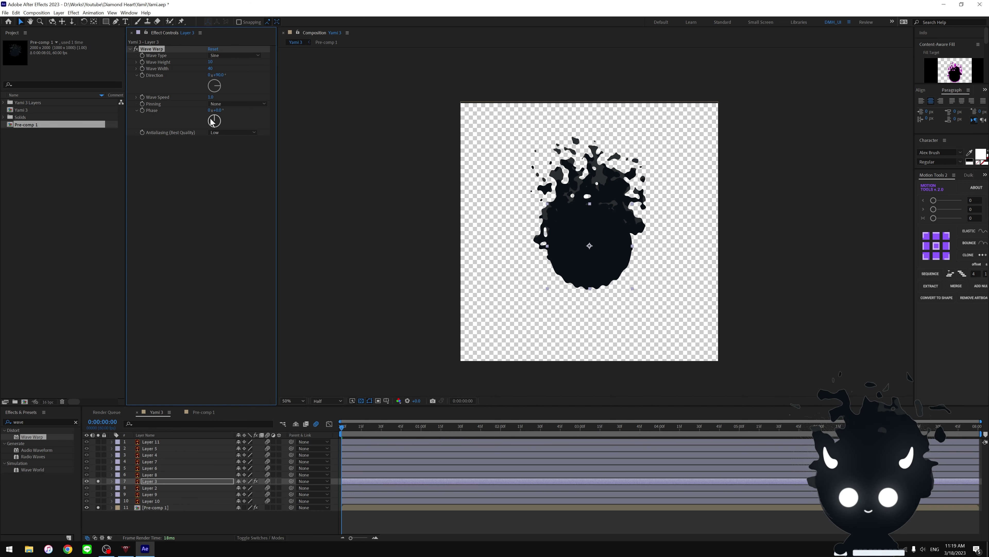
pyautogui.moveTo(219, 86); pyautogui.dragTo(217, 82)
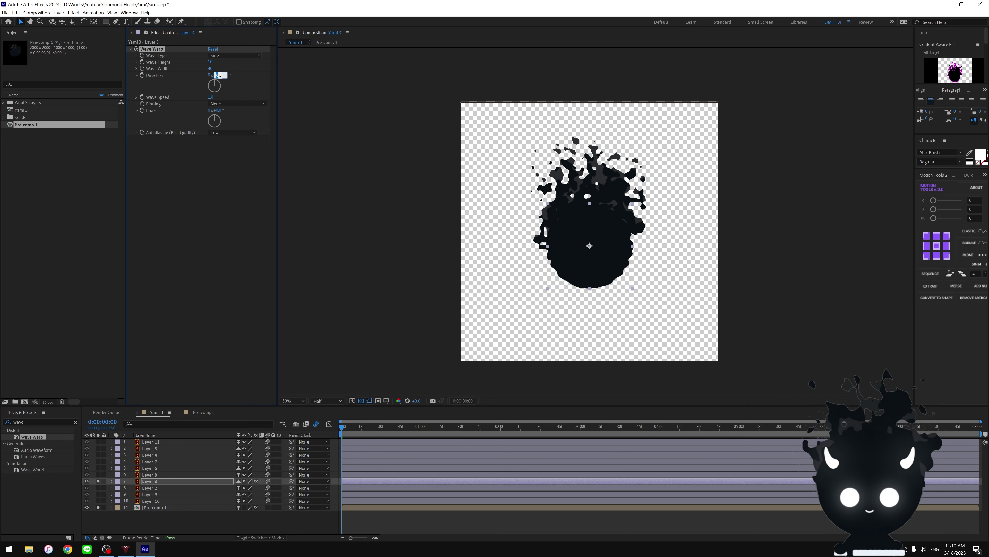
pyautogui.write('0')
pyautogui.press('Return')
# - Preview the warped head, lower the Wave Height, and view at 100%
pyautogui.press('space')
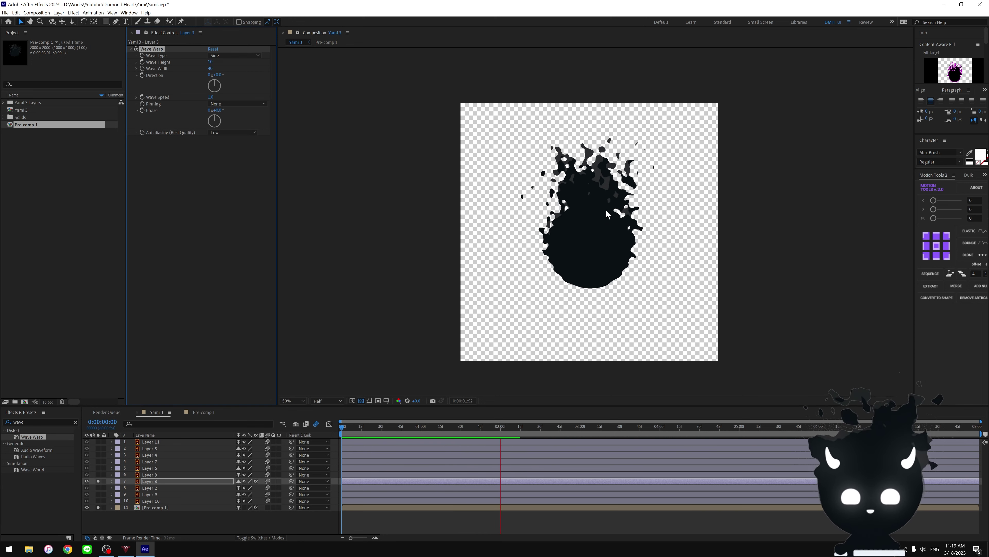
pyautogui.press('space')
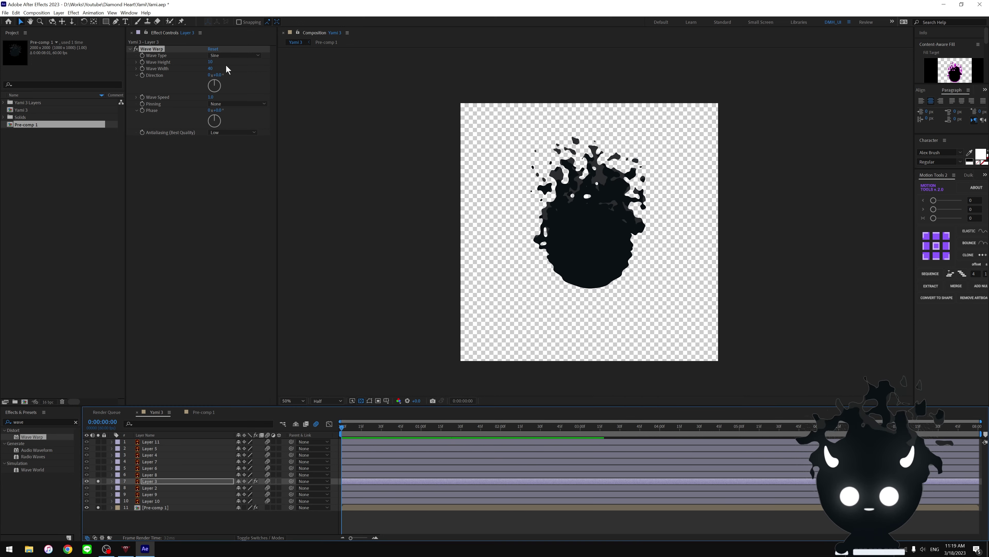
pyautogui.press('space')
pyautogui.moveTo(211, 62); pyautogui.dragTo(213, 64)
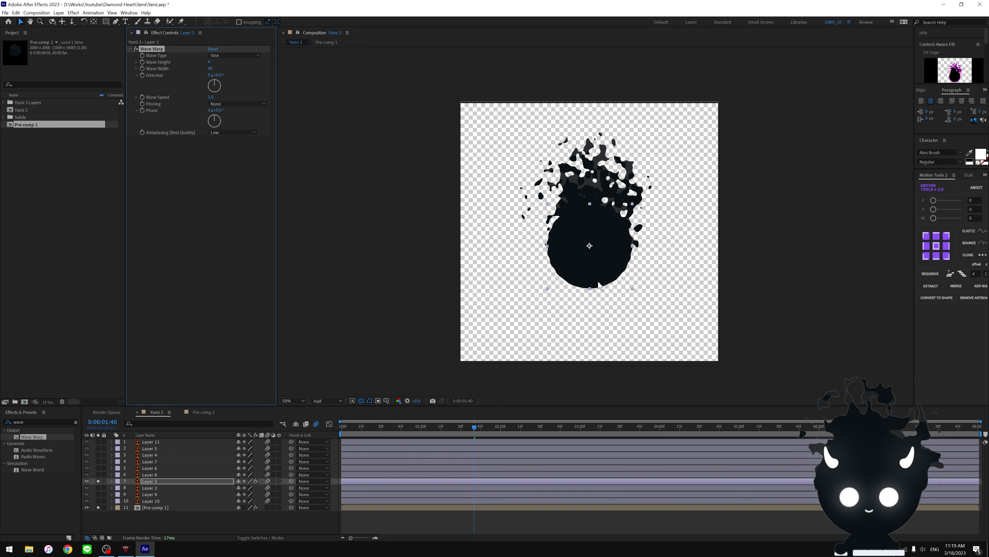
pyautogui.press('/')
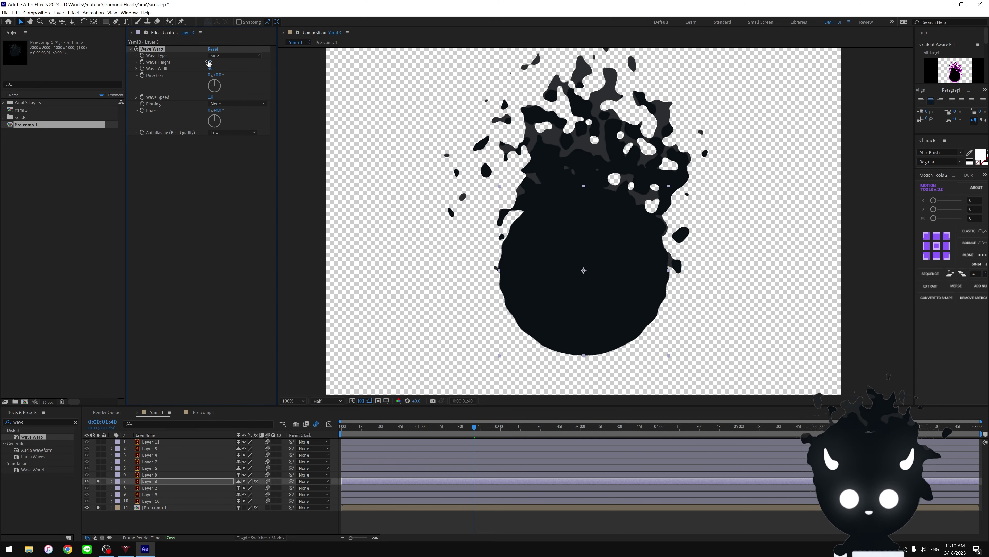
# - Set Wave Height to 5, raise Wave Width to 73, and preview the waves
pyautogui.click(209, 63)
pyautogui.write('5')
pyautogui.press('Return')
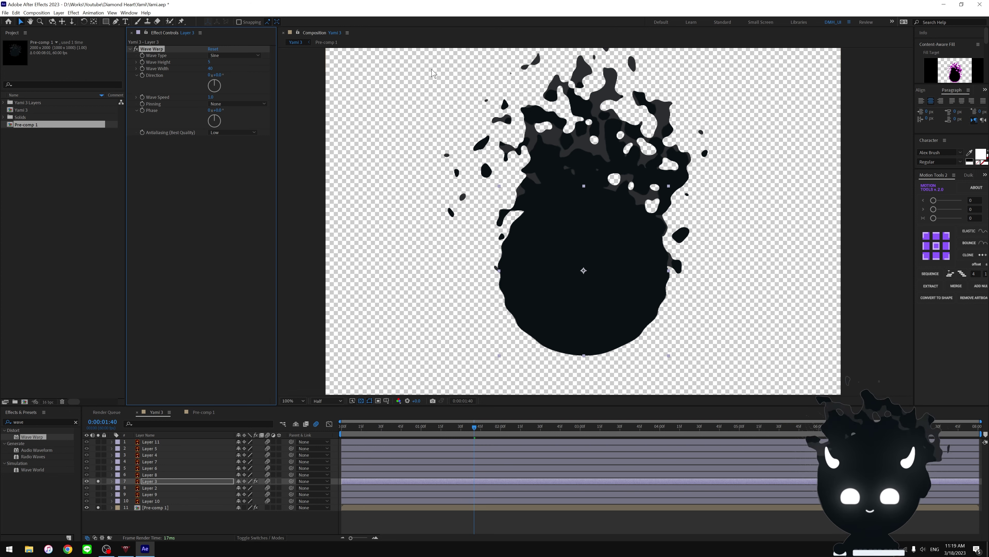
pyautogui.moveTo(210, 68); pyautogui.dragTo(261, 68)
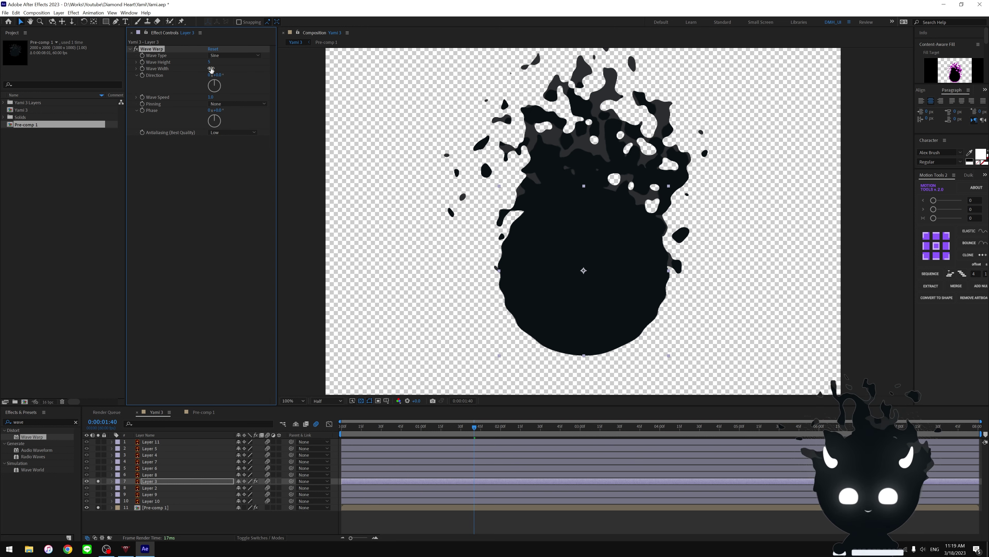
pyautogui.moveTo(211, 69)
pyautogui.mouseDown()
pyautogui.moveTo(478, 74)
pyautogui.moveTo(409, 75)
pyautogui.mouseUp()
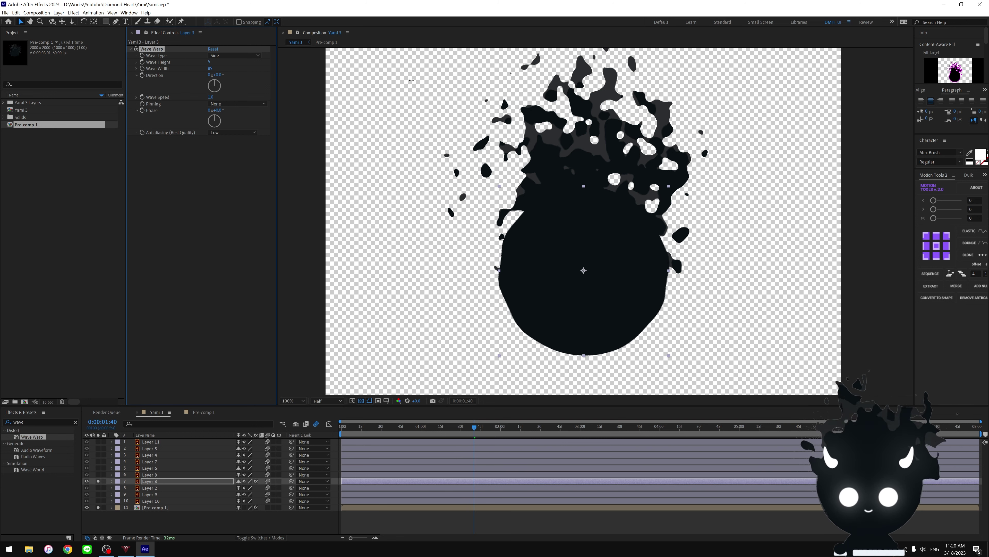
pyautogui.press('space')
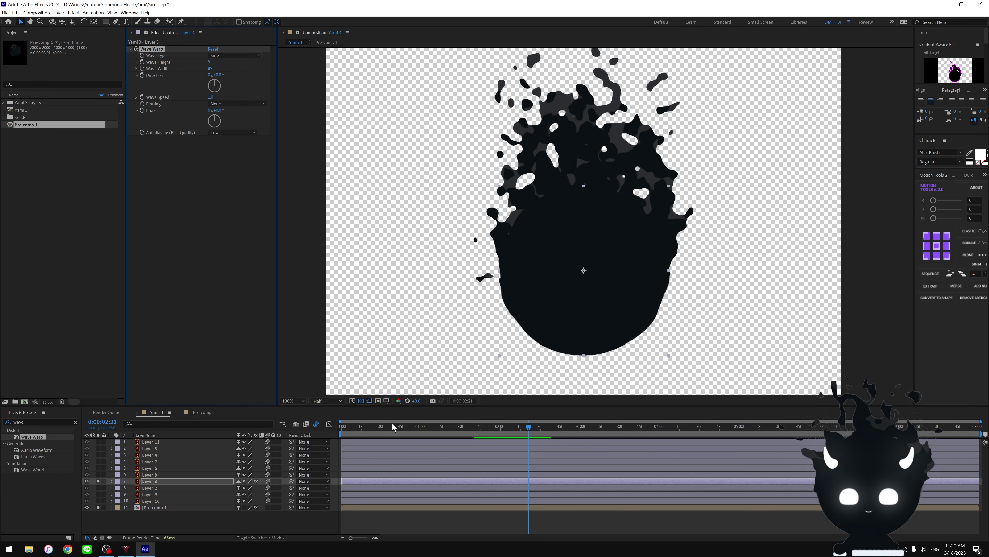
pyautogui.press('Home')
pyautogui.press('space')
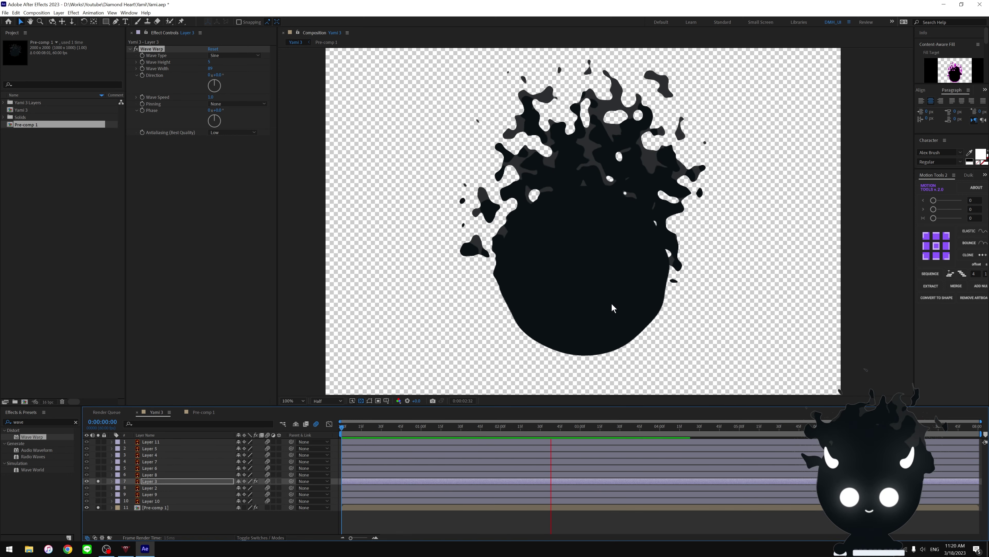
pyautogui.press('space')
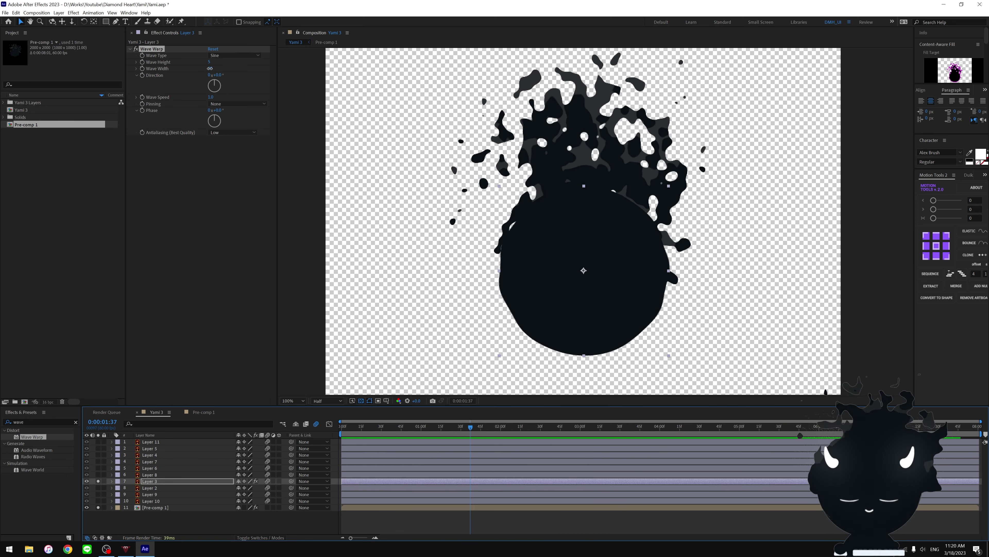
# - Widen the Wave Width to 96, replay from the start, and clear the effect search
pyautogui.moveTo(209, 68); pyautogui.dragTo(245, 68)
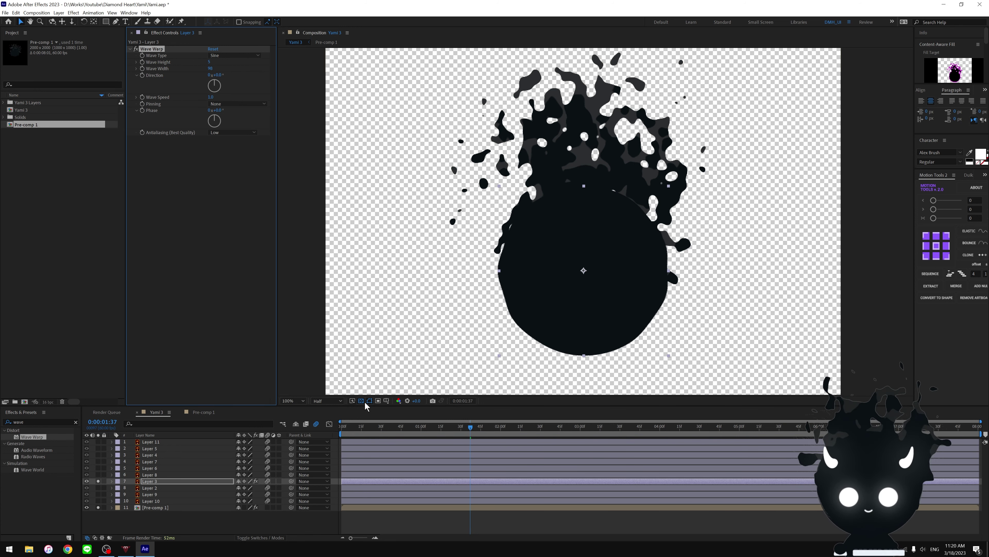
pyautogui.press('Home')
pyautogui.press('space')
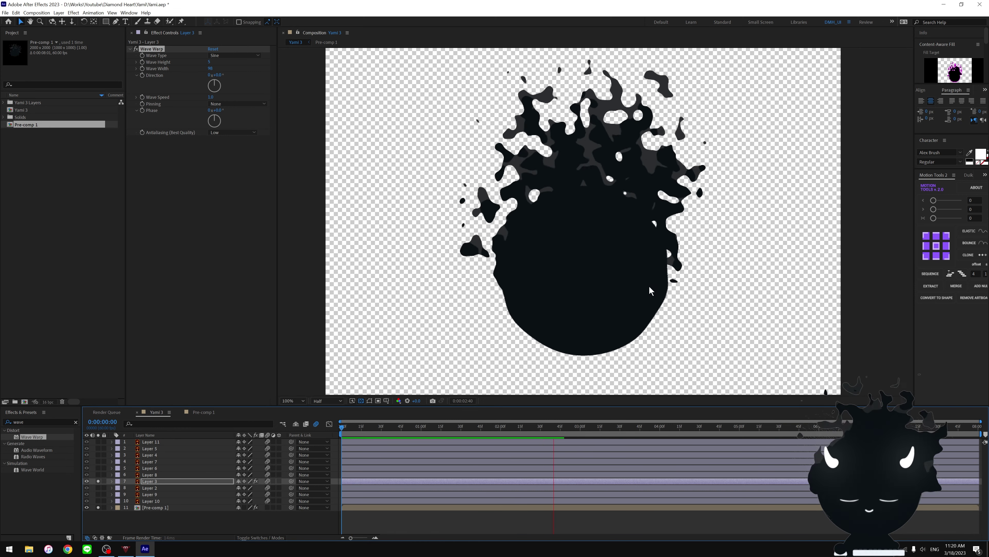
pyautogui.press('space')
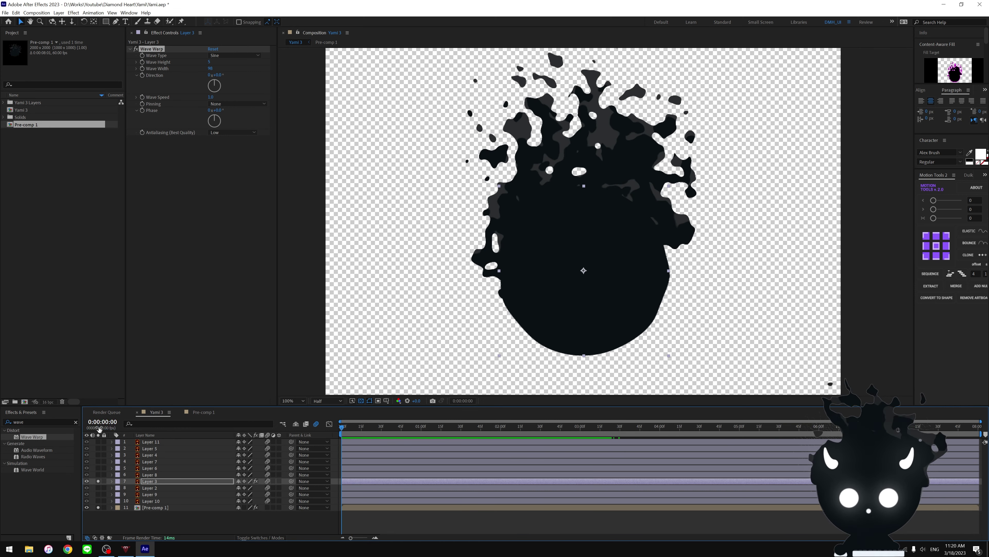
pyautogui.click(76, 422)
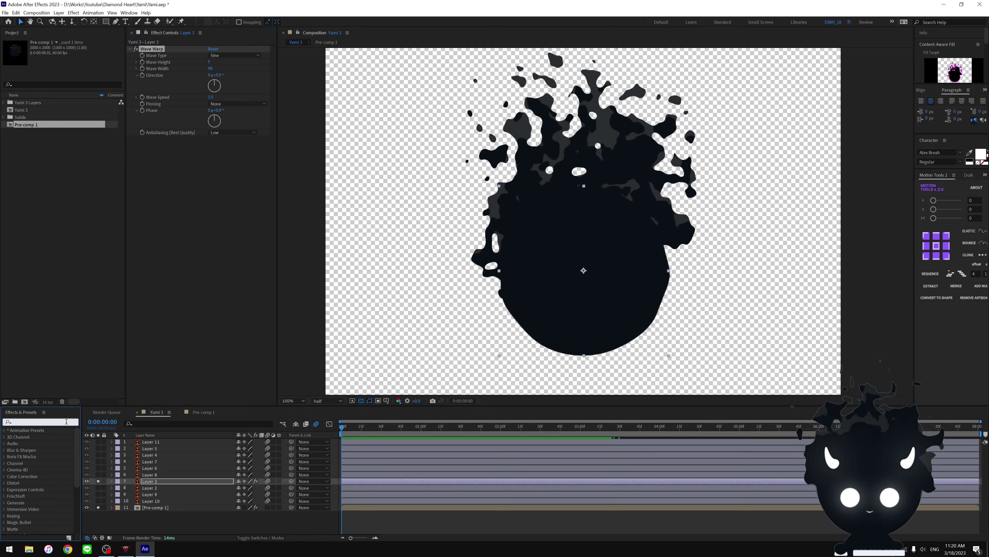
# - Apply Turbulent Displace to the body layer and preview the turbulence
pyautogui.write('turbu')
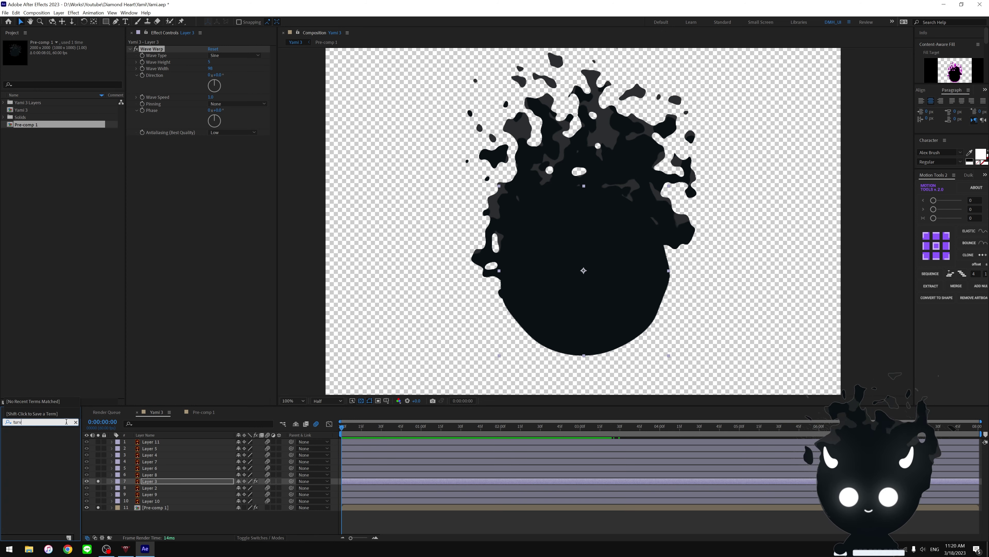
pyautogui.moveTo(39, 436); pyautogui.dragTo(222, 282)
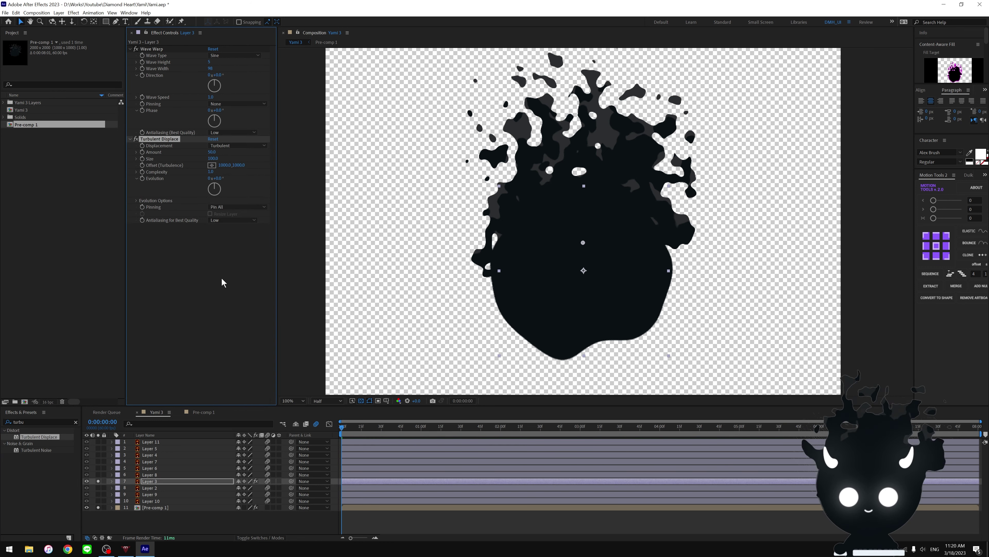
pyautogui.press('space')
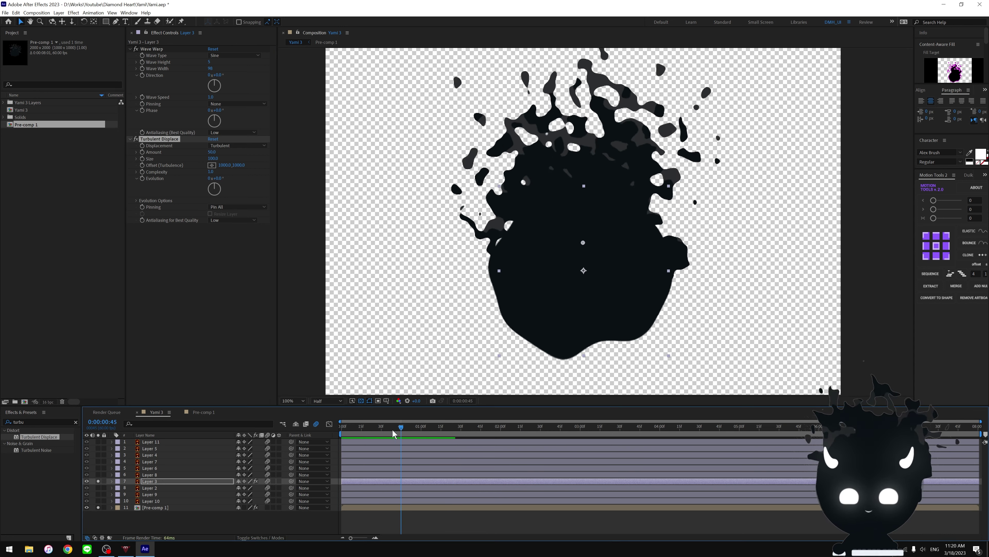
pyautogui.press('space')
pyautogui.press('space')
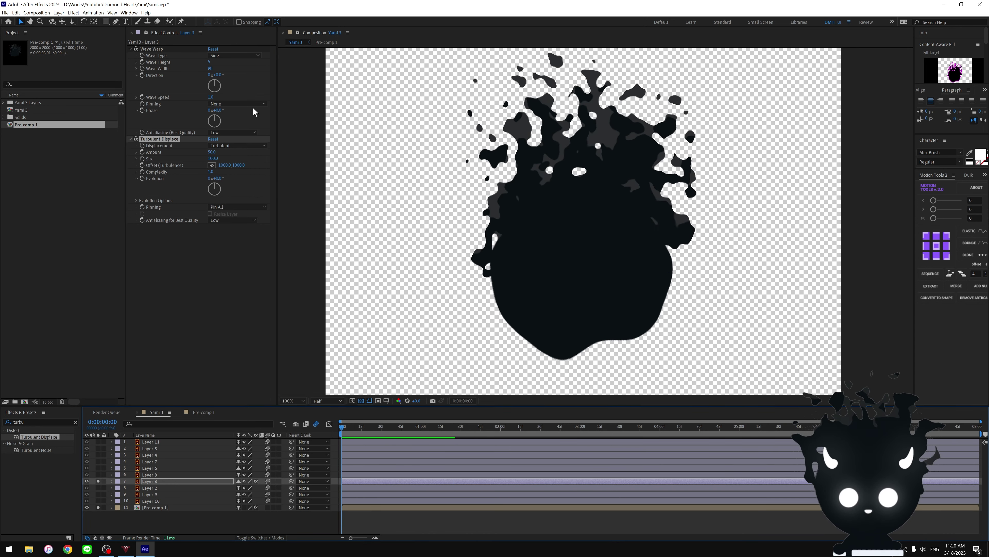
# - Set Turbulent Displace Size to 97 and Amount to 12, then preview from the start
pyautogui.write('84')
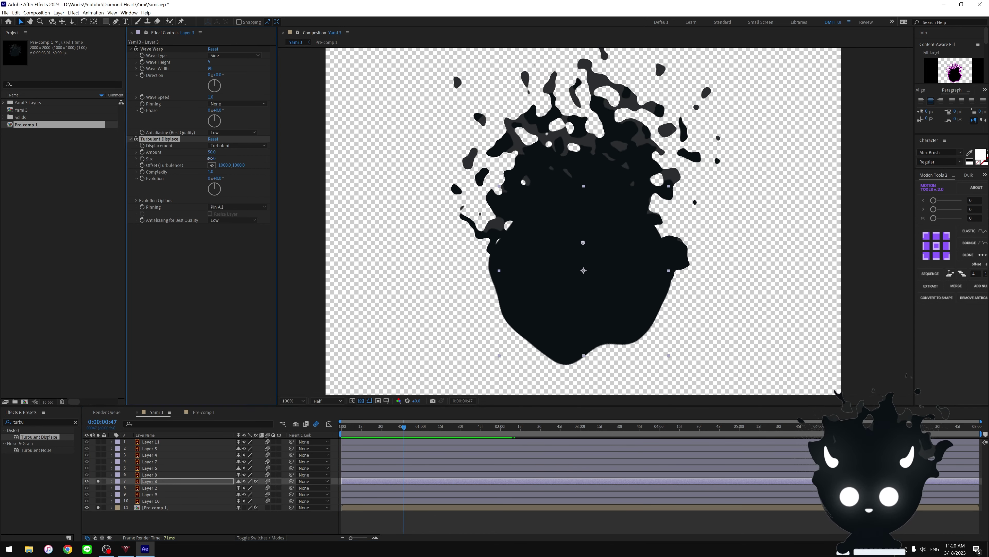
pyautogui.press('Return')
pyautogui.moveTo(211, 159); pyautogui.dragTo(215, 161)
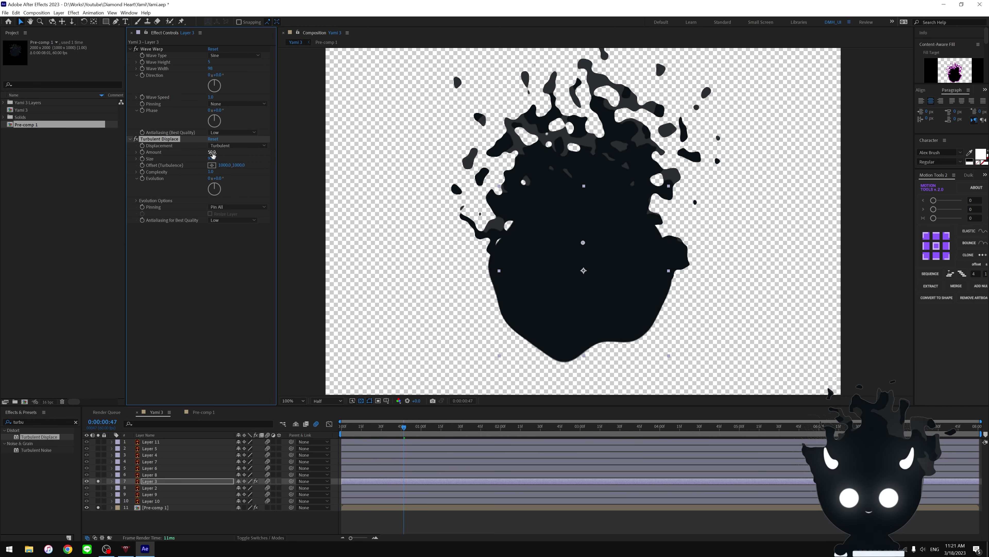
pyautogui.moveTo(213, 155); pyautogui.dragTo(199, 155)
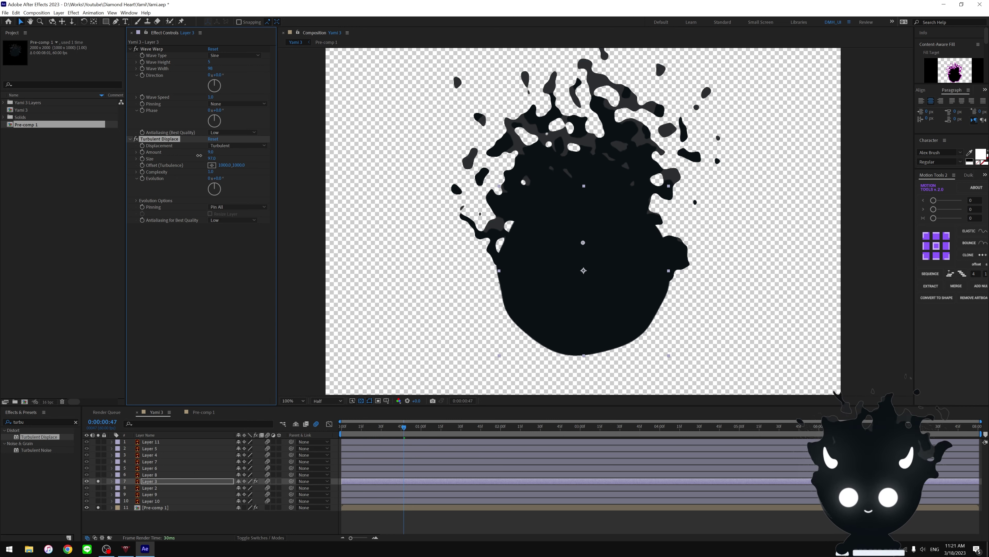
pyautogui.moveTo(199, 155); pyautogui.dragTo(204, 155)
pyautogui.press('space')
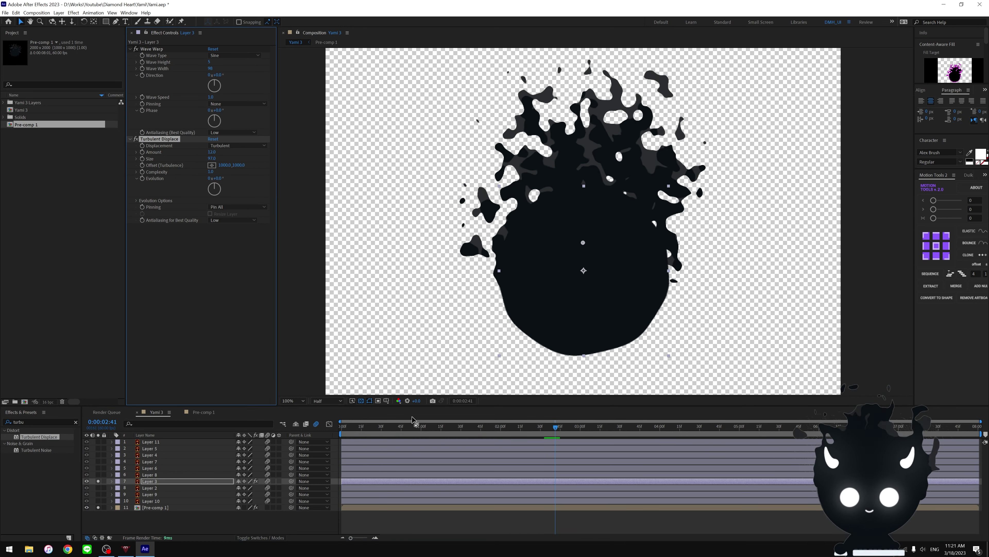
pyautogui.press('space')
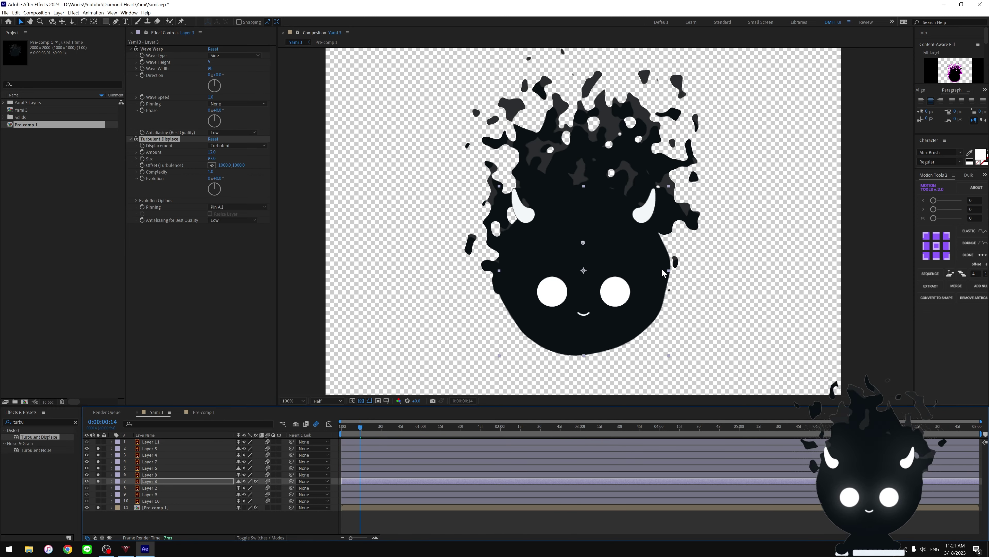
pyautogui.press('Home')
pyautogui.press('space')
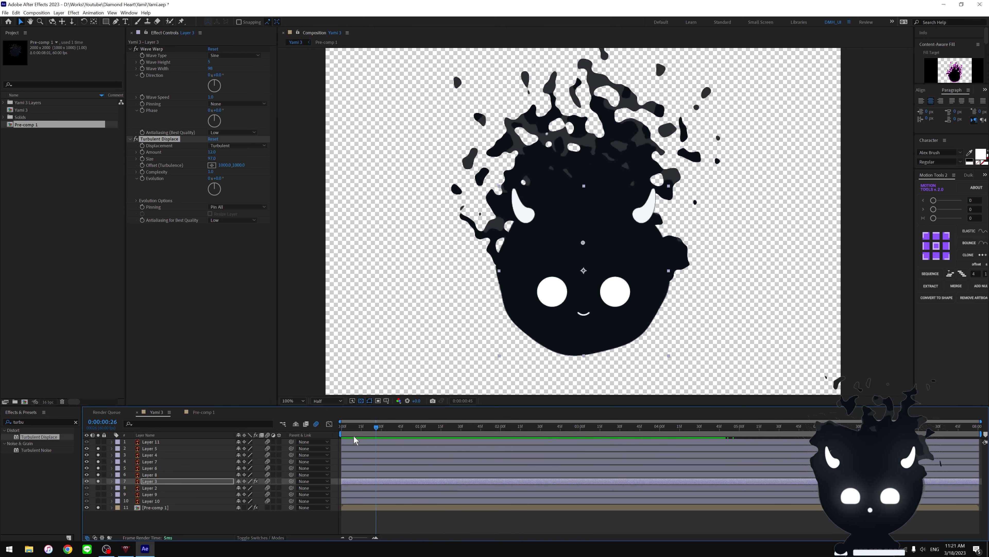
pyautogui.press('space')
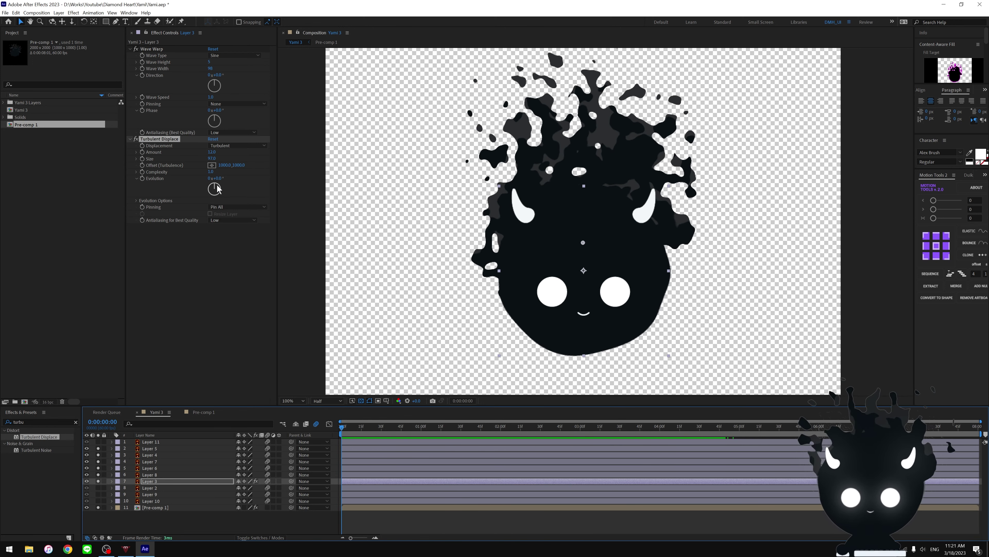
# - Keyframe the smoke's Evolution to reach 2 revolutions at 8 seconds
pyautogui.moveTo(215, 183); pyautogui.dragTo(214, 187)
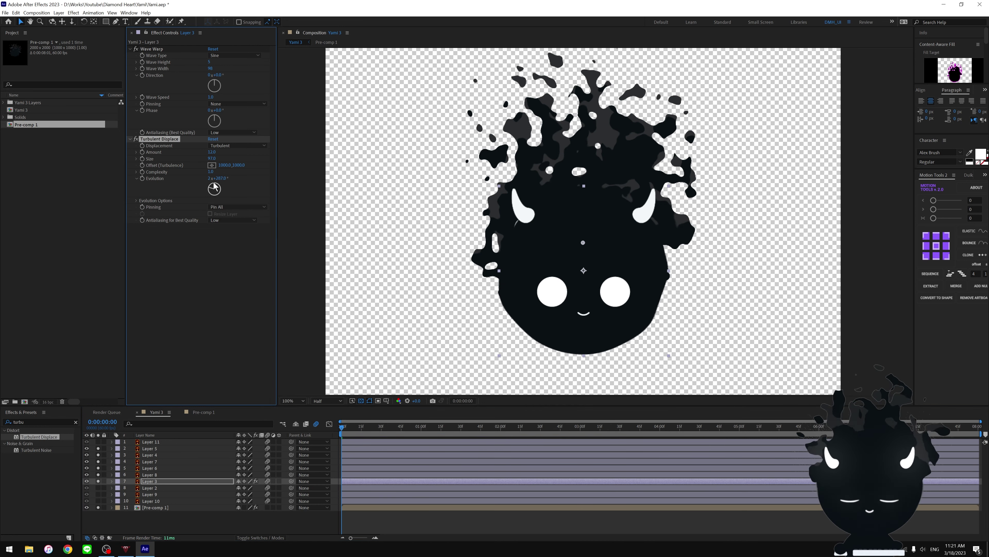
pyautogui.hotkey('ctrl', 'z')
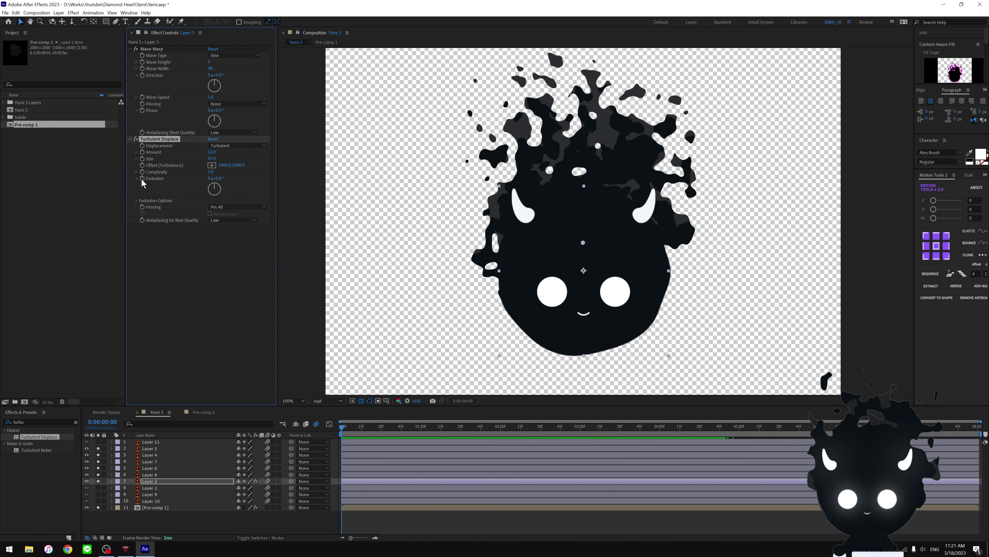
pyautogui.press('u')
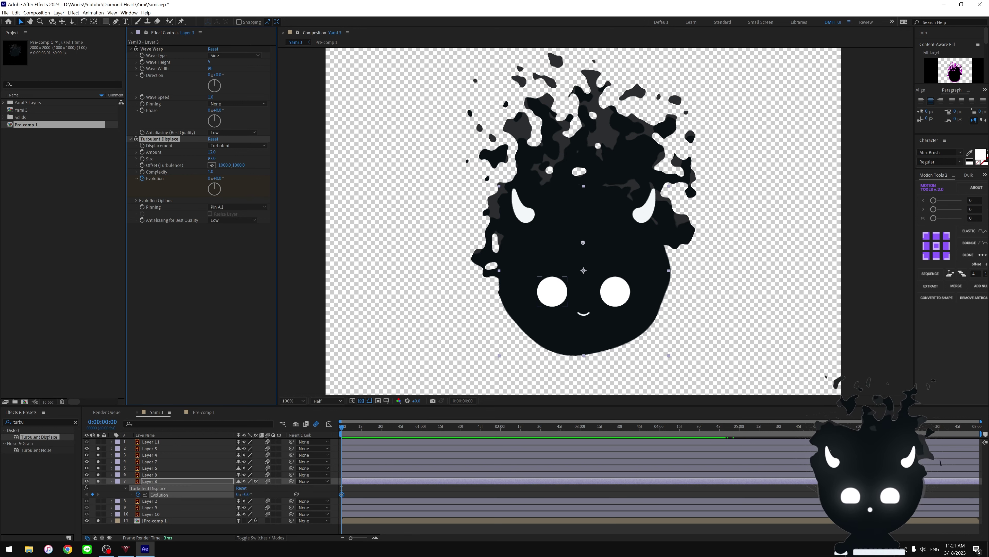
pyautogui.click(974, 425)
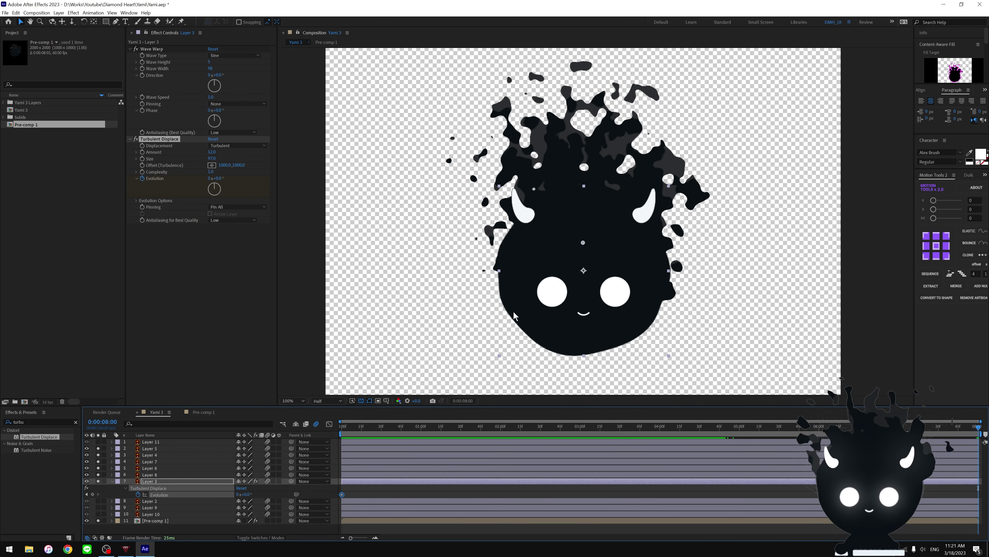
pyautogui.click(210, 179)
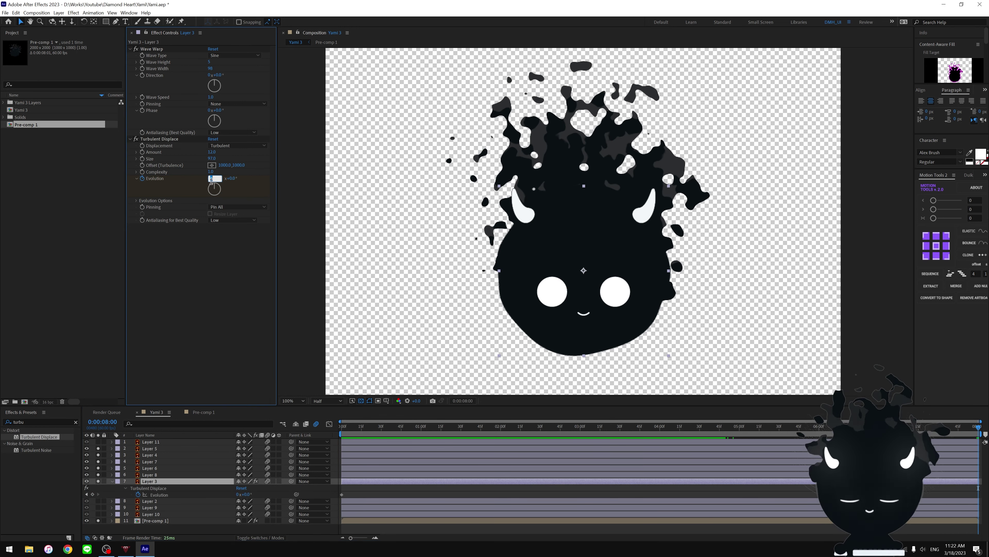
pyautogui.write('2')
pyautogui.press('Return')
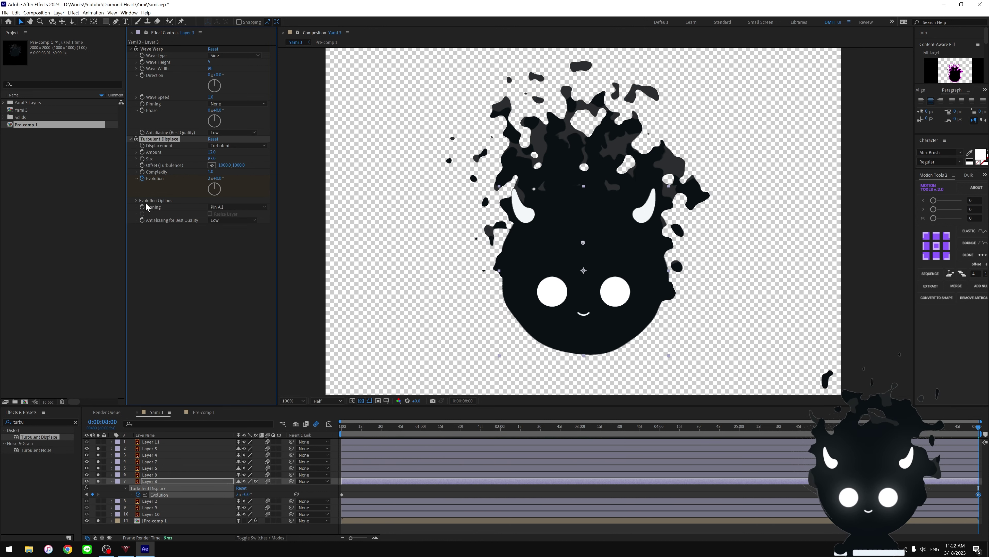
# - Turn on Cycle Evolution with a 2-revolution cycle and preview the looping smoke
pyautogui.click(136, 201)
pyautogui.click(211, 207)
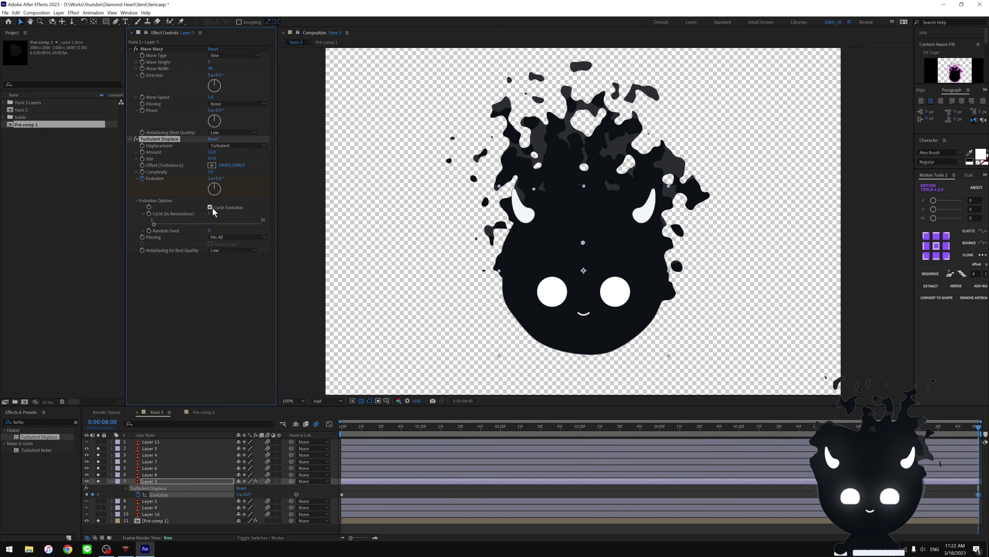
pyautogui.press('Return')
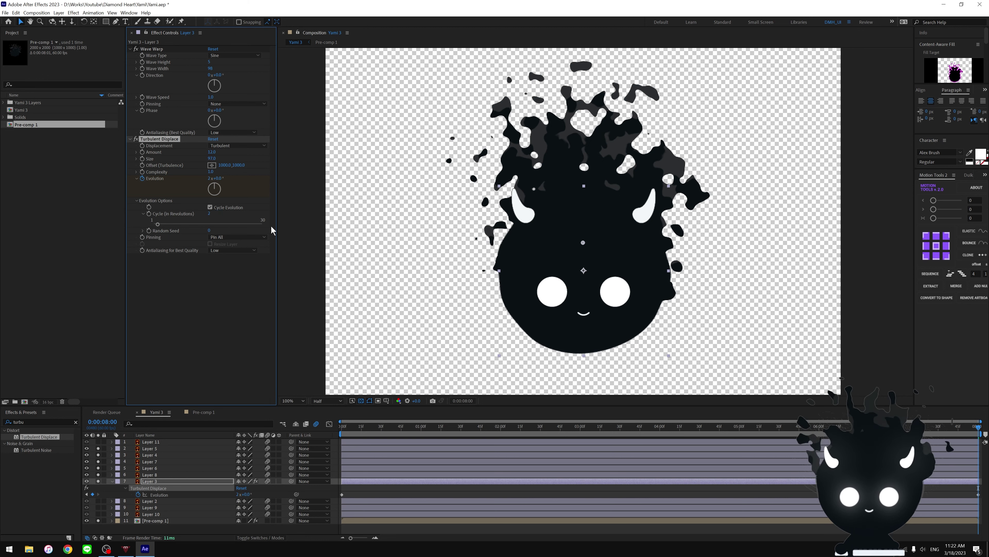
pyautogui.click(978, 494)
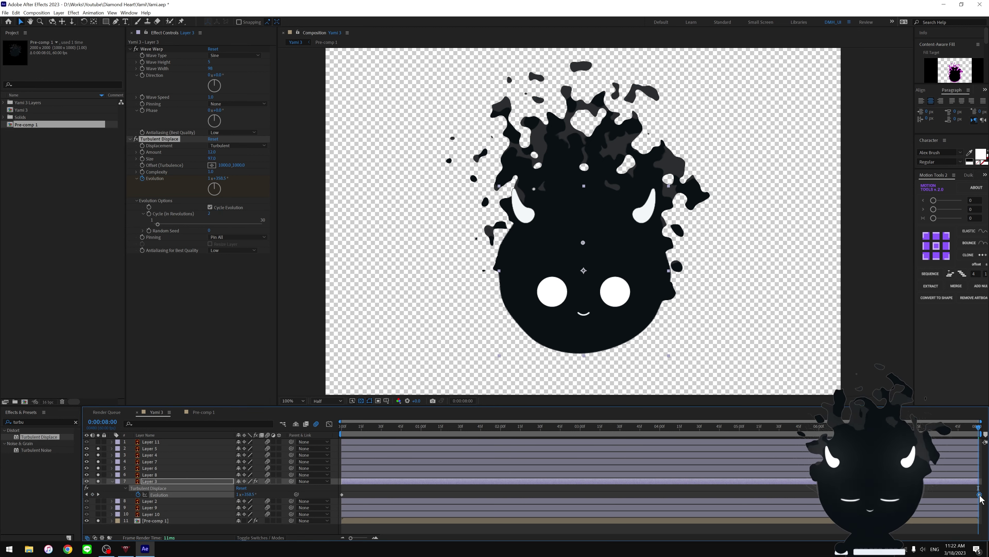
pyautogui.press('Home')
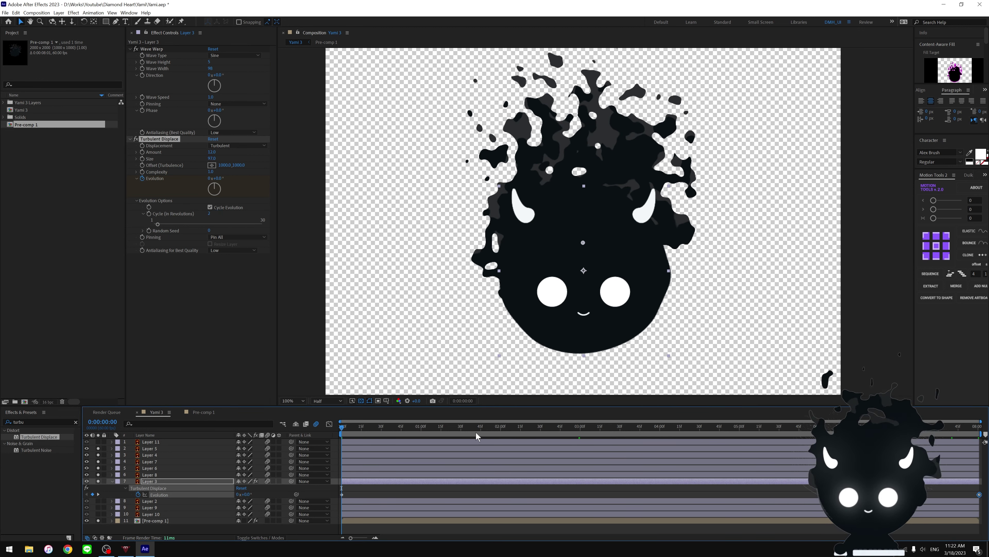
pyautogui.press('space')
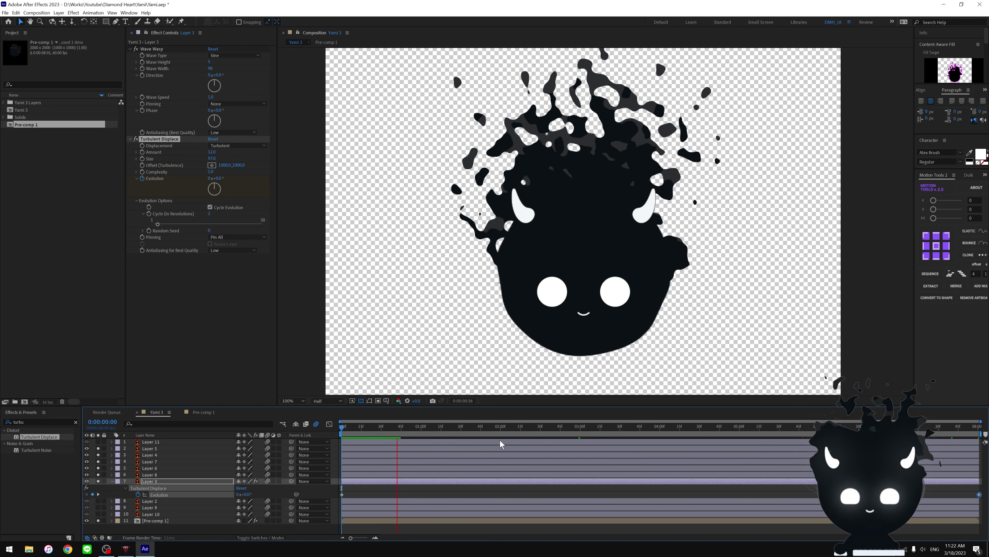
pyautogui.click(409, 438)
pyautogui.press('Home')
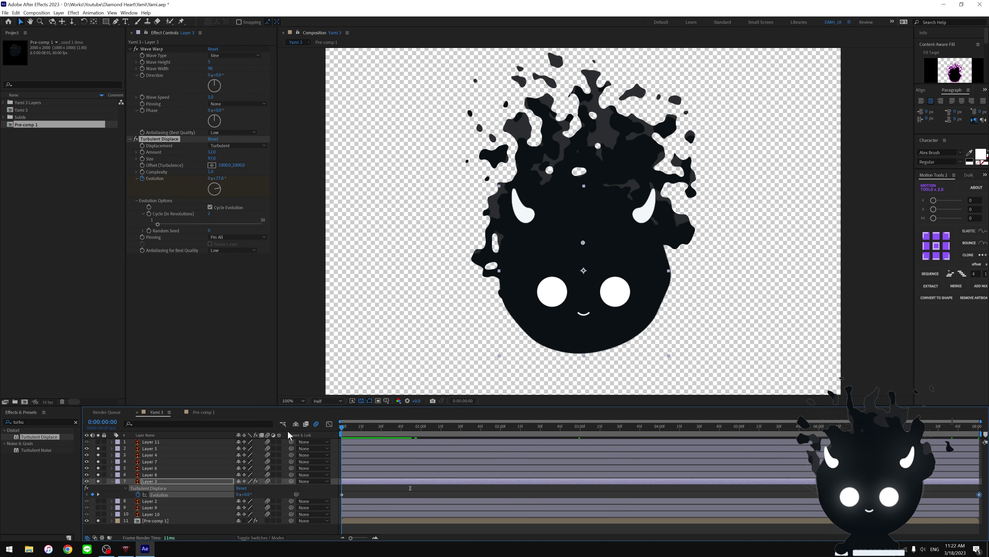
pyautogui.press('space')
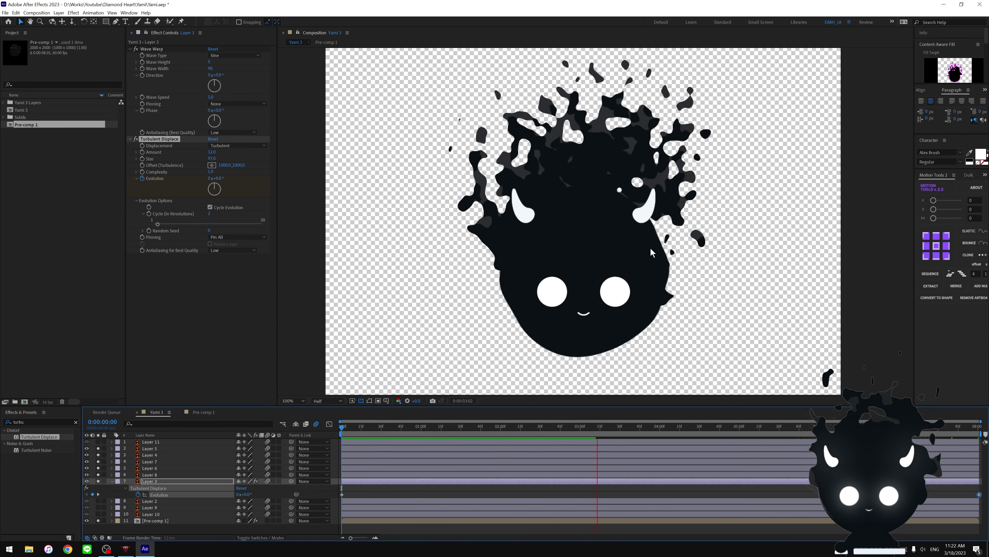
pyautogui.press('space')
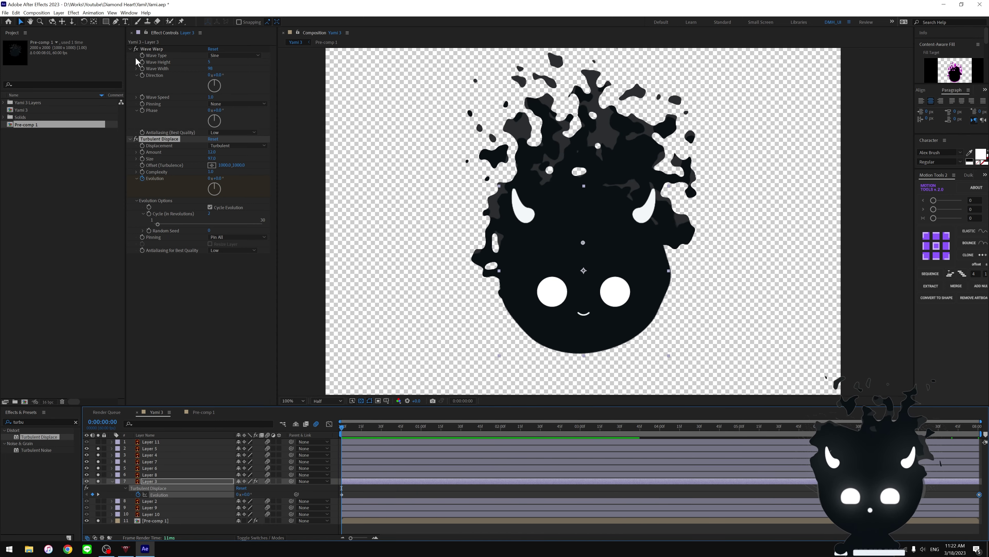
pyautogui.click(106, 22)
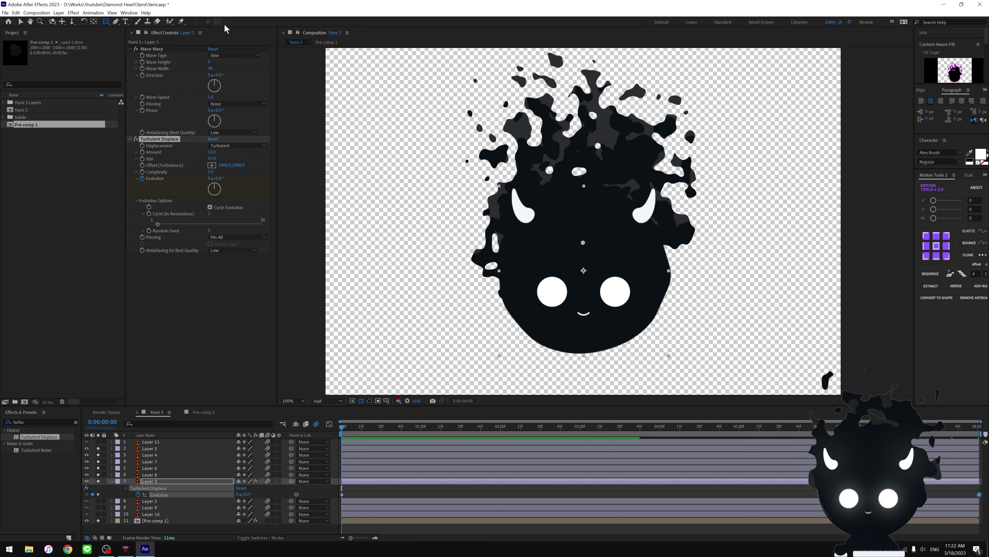
# - Draw a rectangular Mask 1 over Layer 3's head and smoke and feather it 132 pixels
pyautogui.moveTo(468, 121)
pyautogui.mouseDown()
pyautogui.moveTo(690, 312)
pyautogui.moveTo(689, 295)
pyautogui.mouseUp()
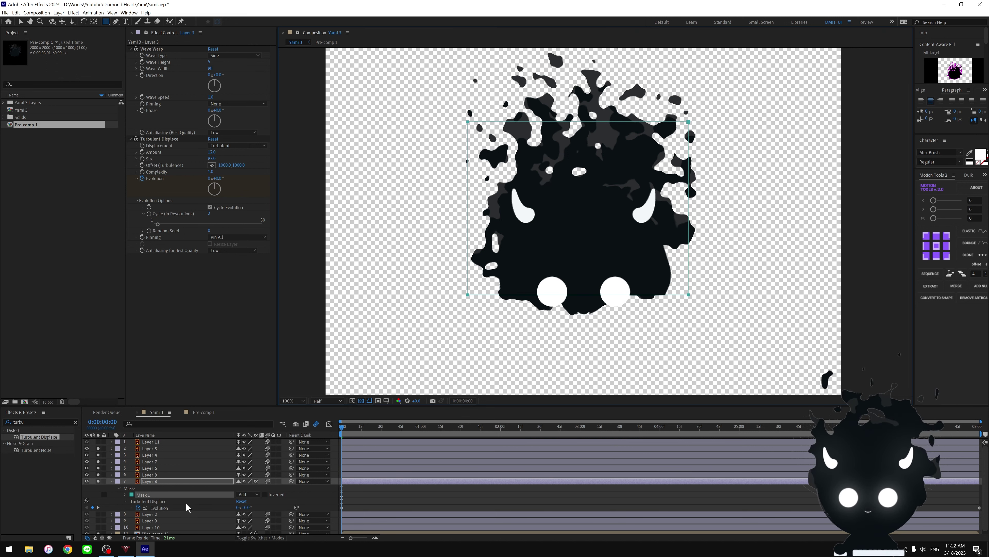
pyautogui.press('f')
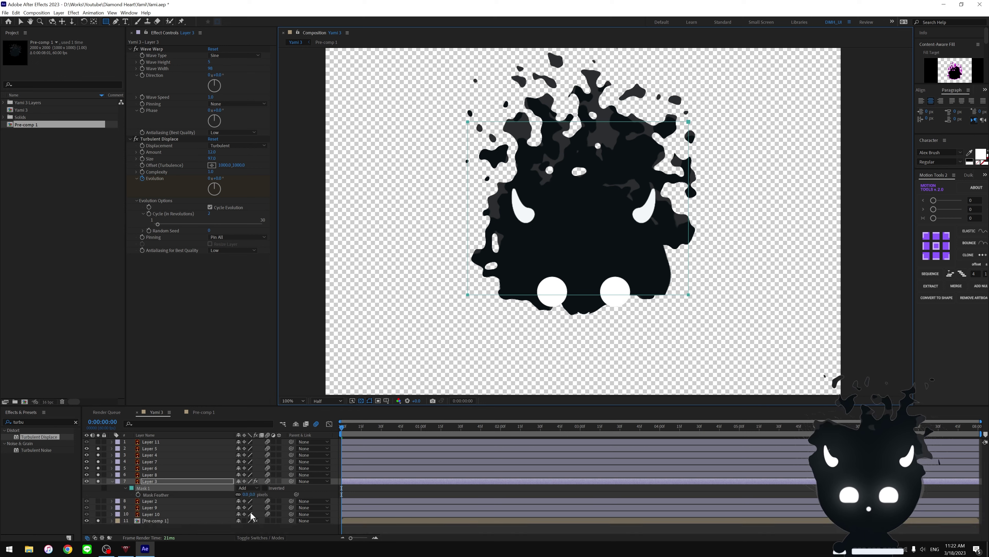
pyautogui.click(126, 487)
pyautogui.click(150, 481)
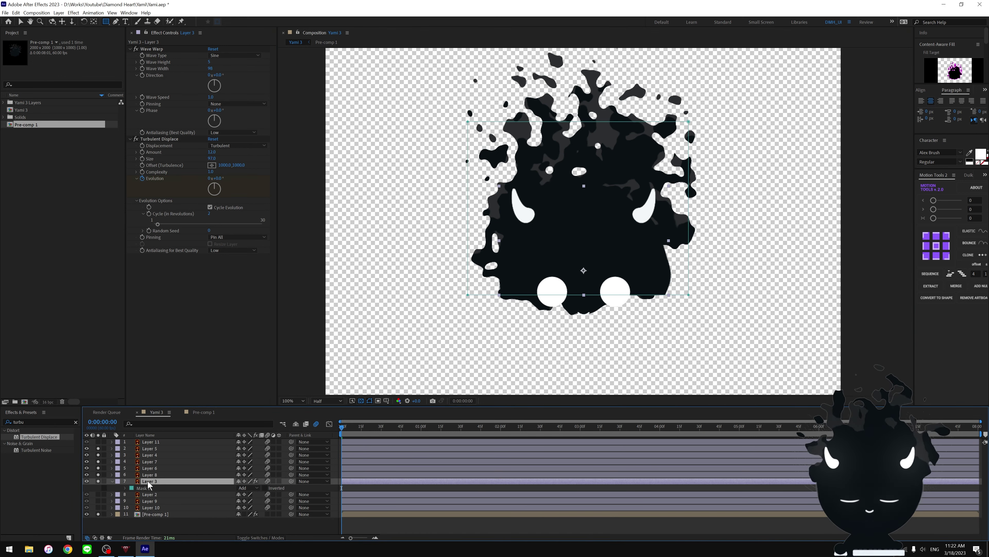
pyautogui.press('m')
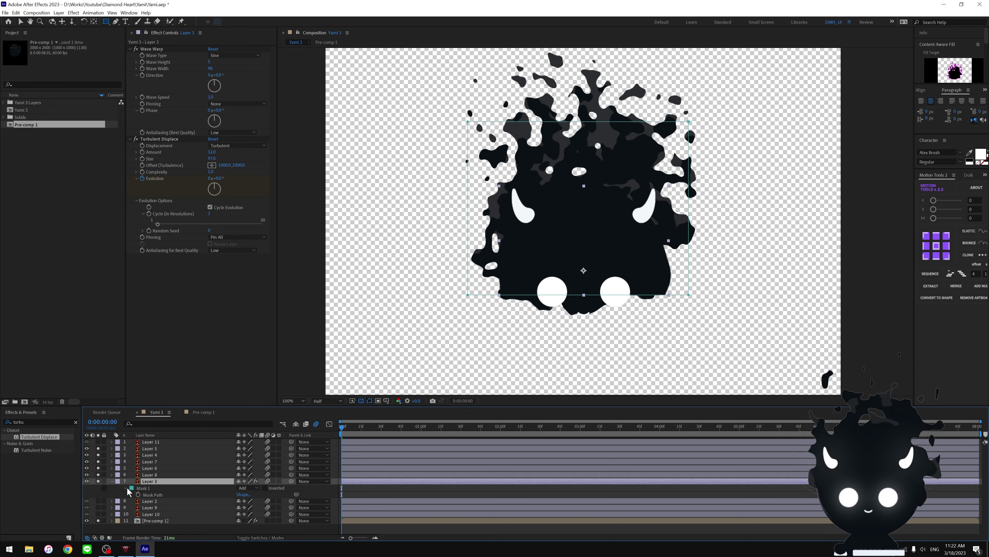
pyautogui.click(125, 488)
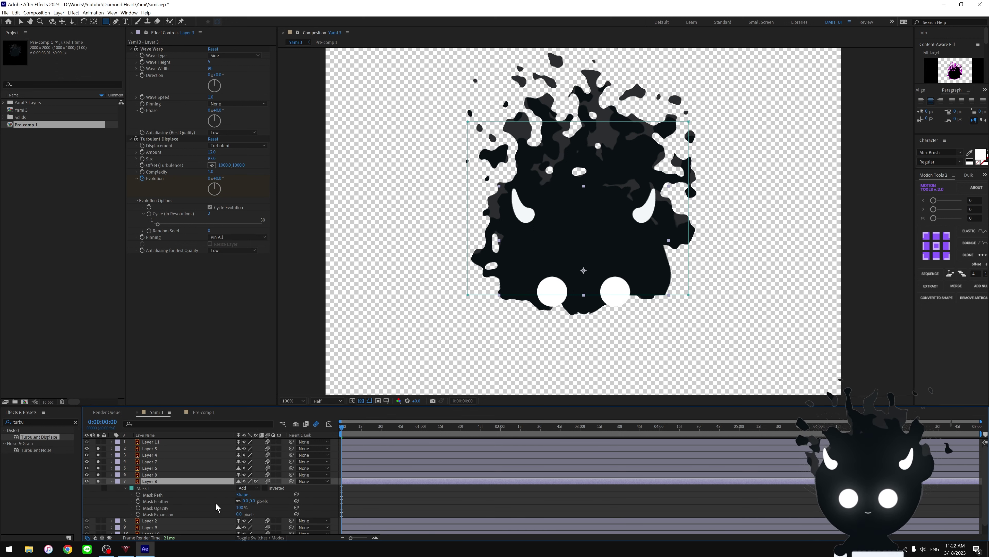
pyautogui.moveTo(251, 501)
pyautogui.mouseDown()
pyautogui.moveTo(303, 502)
pyautogui.moveTo(280, 498)
pyautogui.mouseUp()
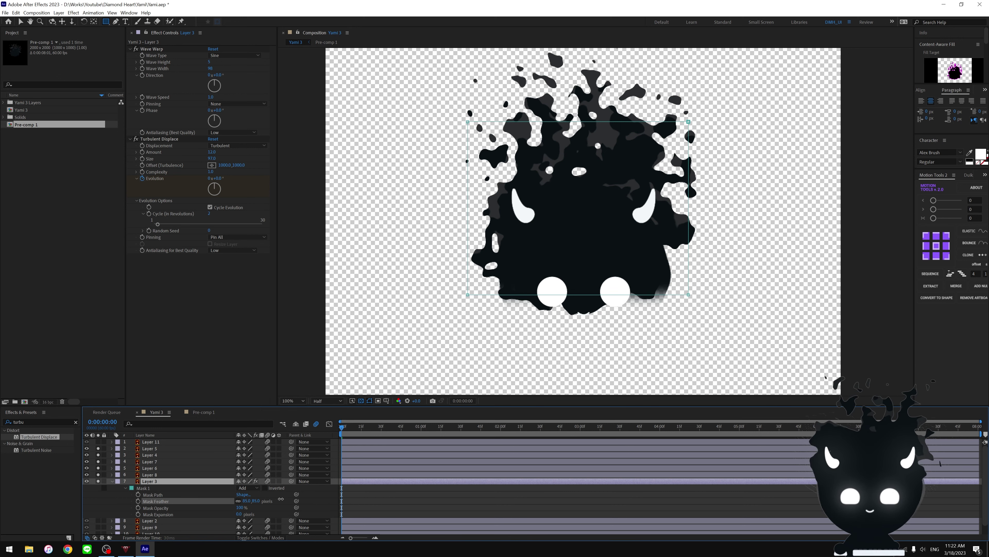
# - Restrict Layer 3's Wave Warp to Mask 1 through its Compositing Options
pyautogui.click(125, 488)
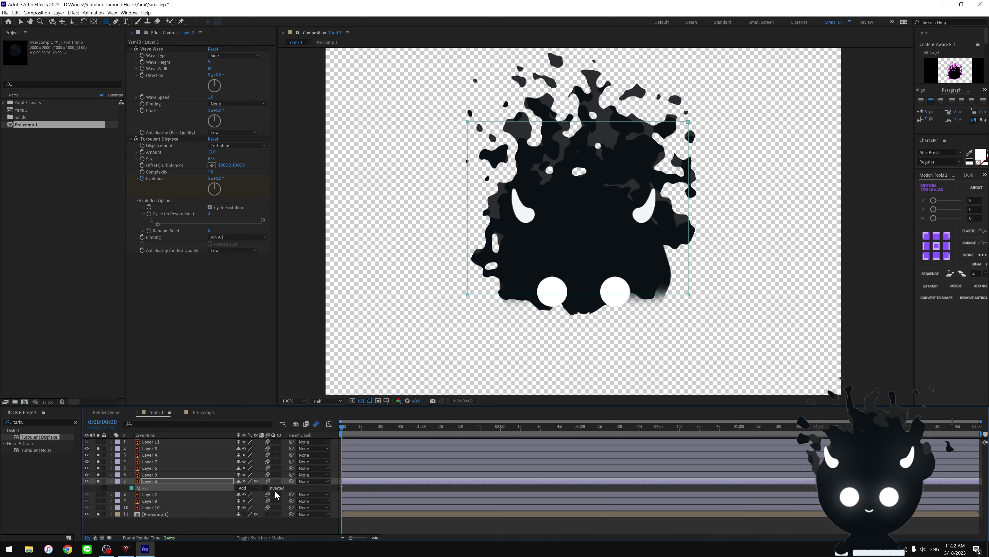
pyautogui.click(252, 488)
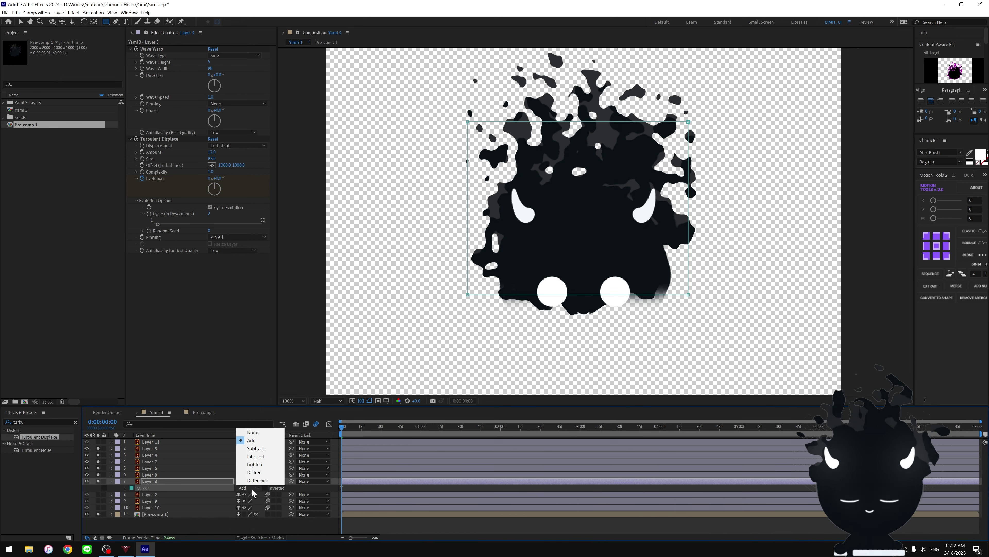
pyautogui.click(355, 484)
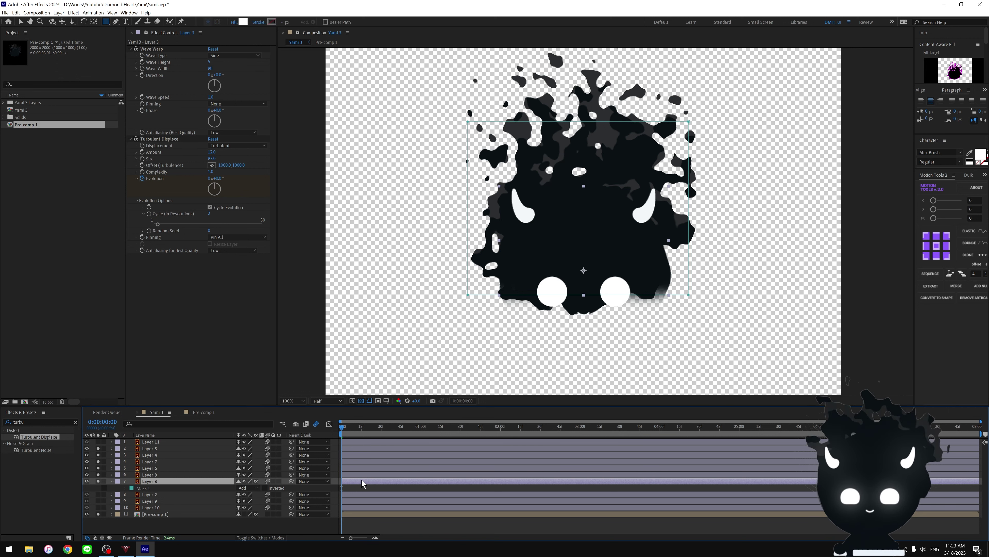
pyautogui.click(112, 482)
pyautogui.click(112, 481)
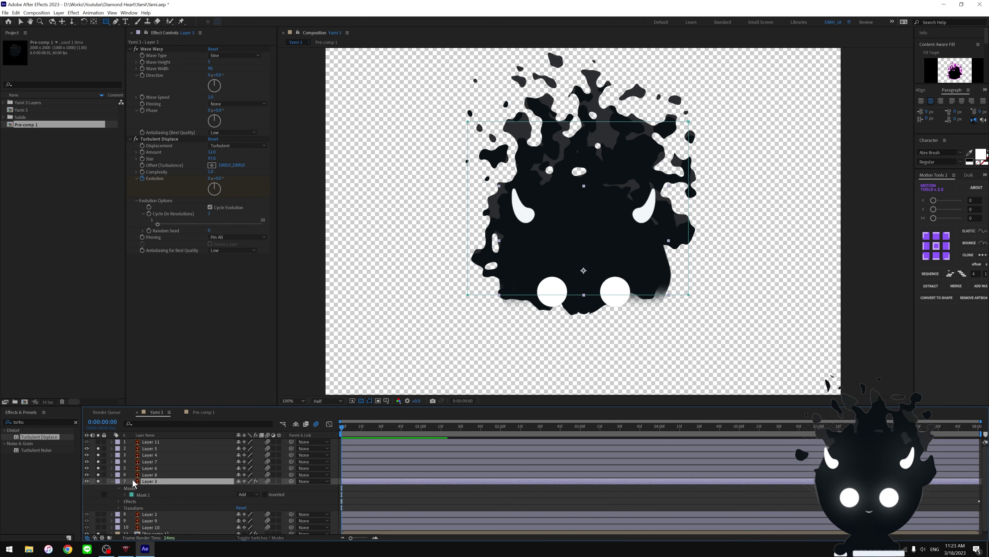
pyautogui.click(117, 488)
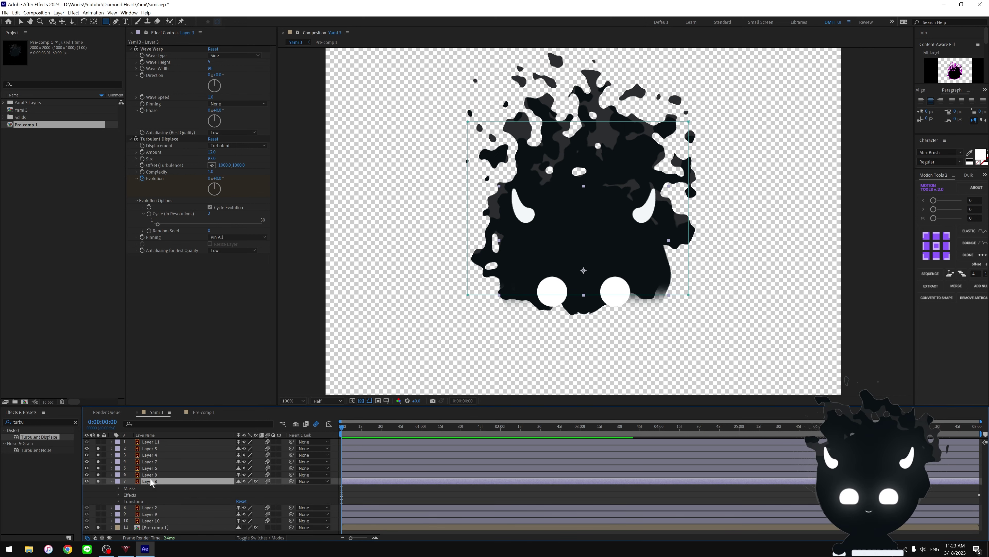
pyautogui.click(118, 494)
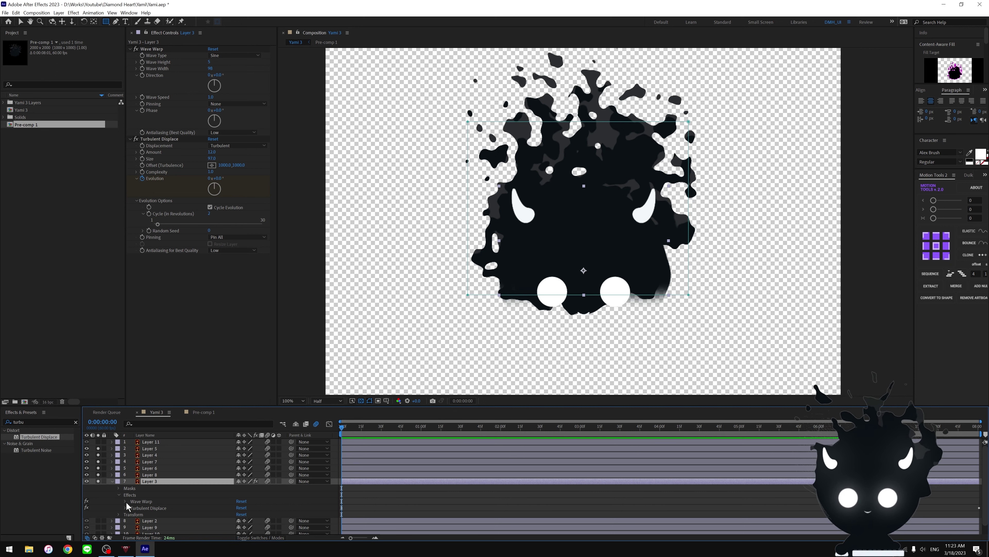
pyautogui.click(125, 501)
pyautogui.scroll(-3, 197, 495)
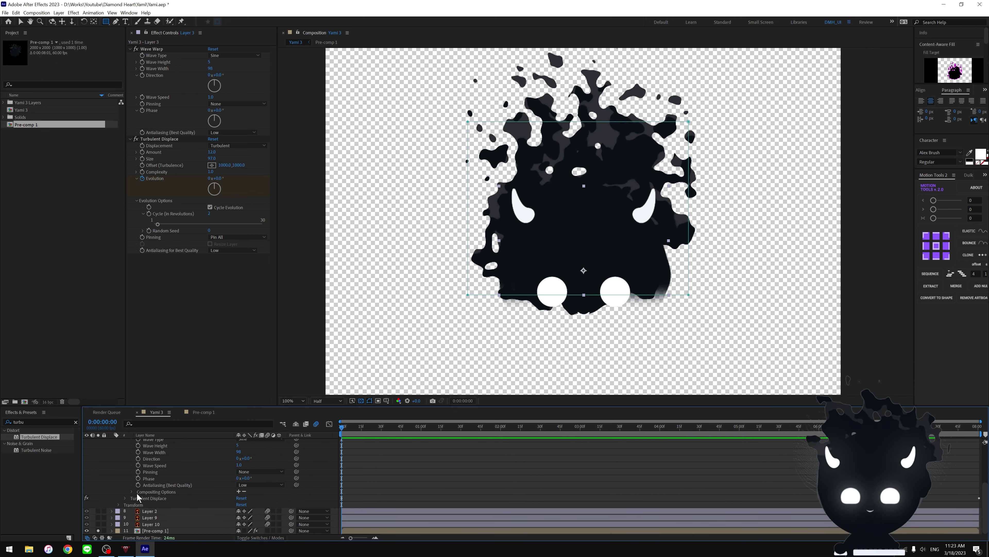
pyautogui.click(239, 492)
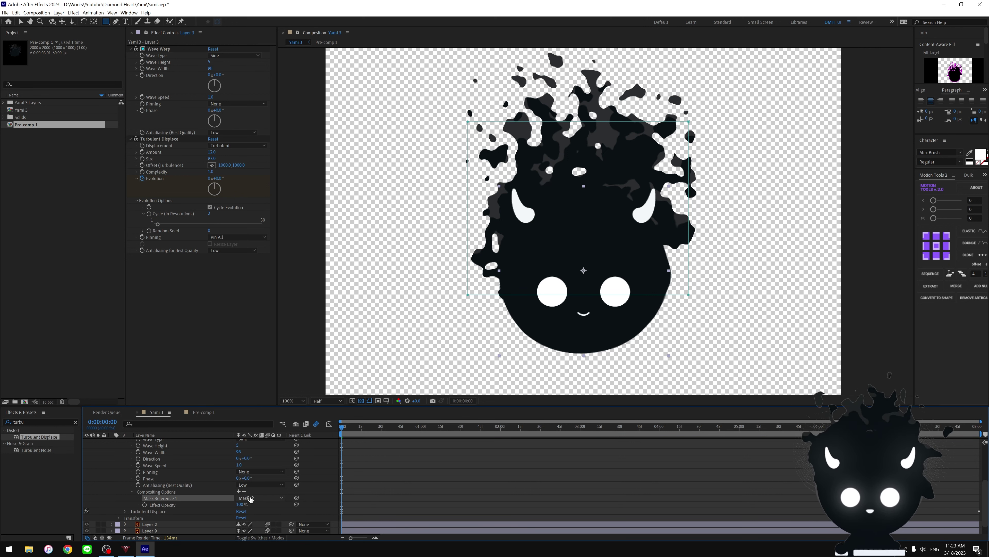
pyautogui.click(250, 500)
pyautogui.click(251, 512)
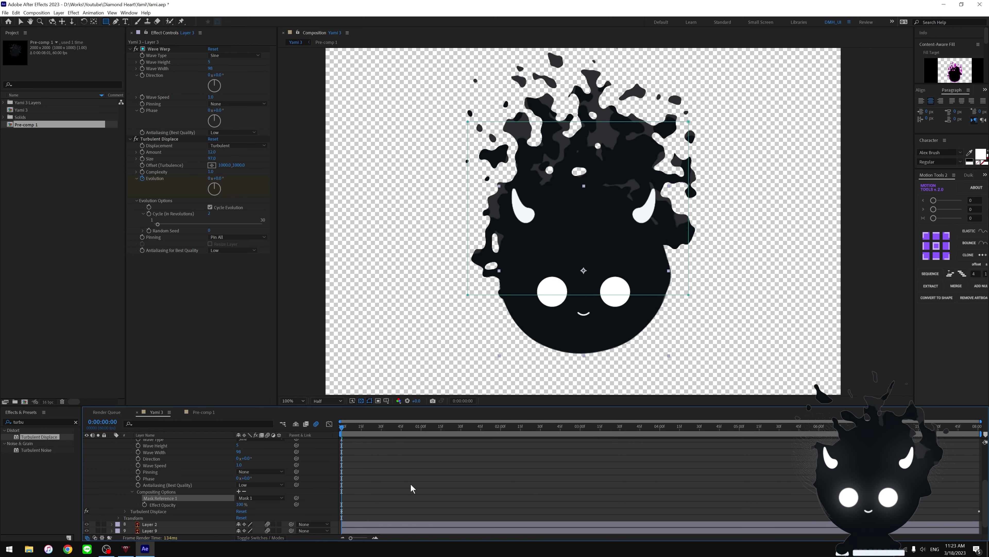
# - Set Turbulent Displace's Mask Reference to Mask 1 as well
pyautogui.click(125, 512)
pyautogui.scroll(-2, 143, 507)
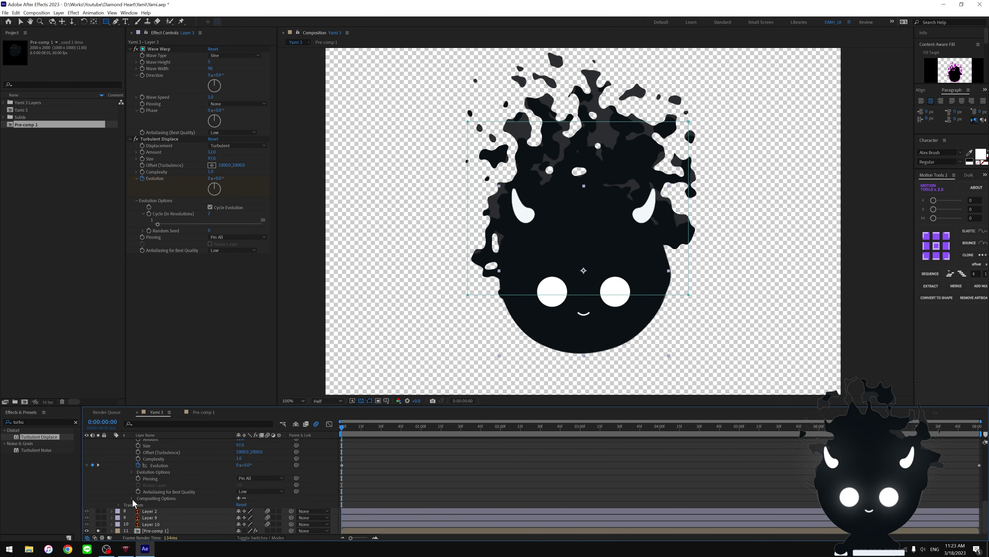
pyautogui.click(132, 498)
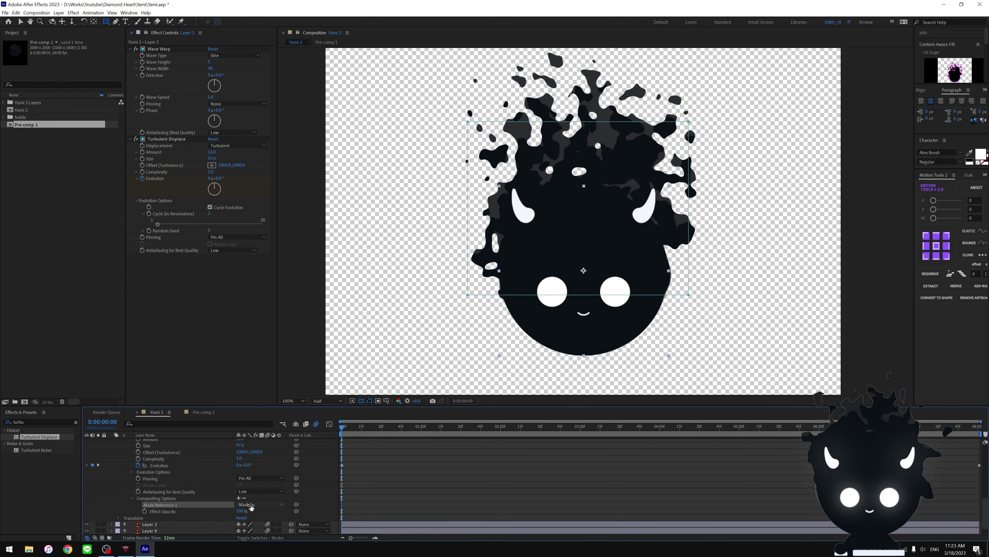
pyautogui.scroll(10, 199, 472)
# - Deselect Layer 3, zoom the viewer to 50%, and replay the animation from the start
pyautogui.click(435, 511)
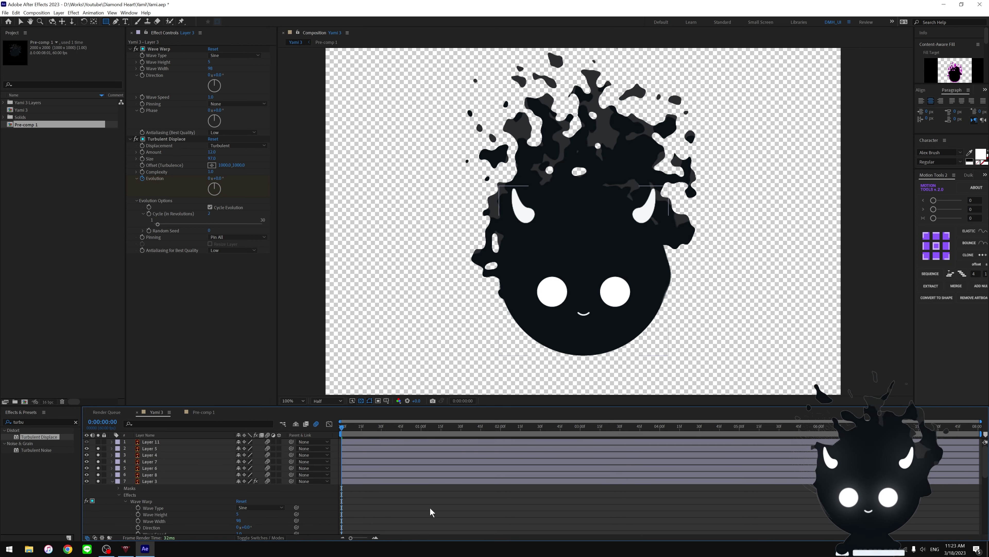
pyautogui.press('space')
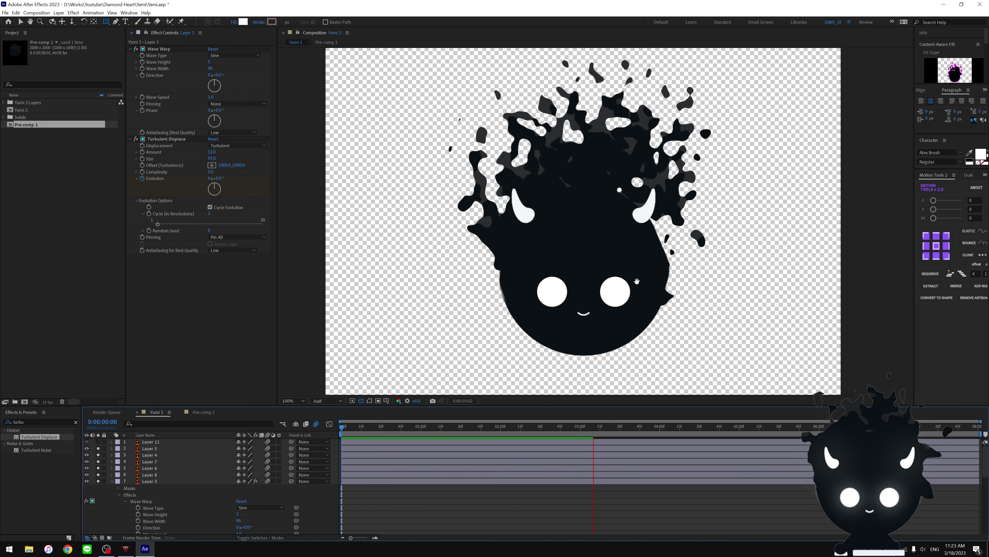
pyautogui.press(',')
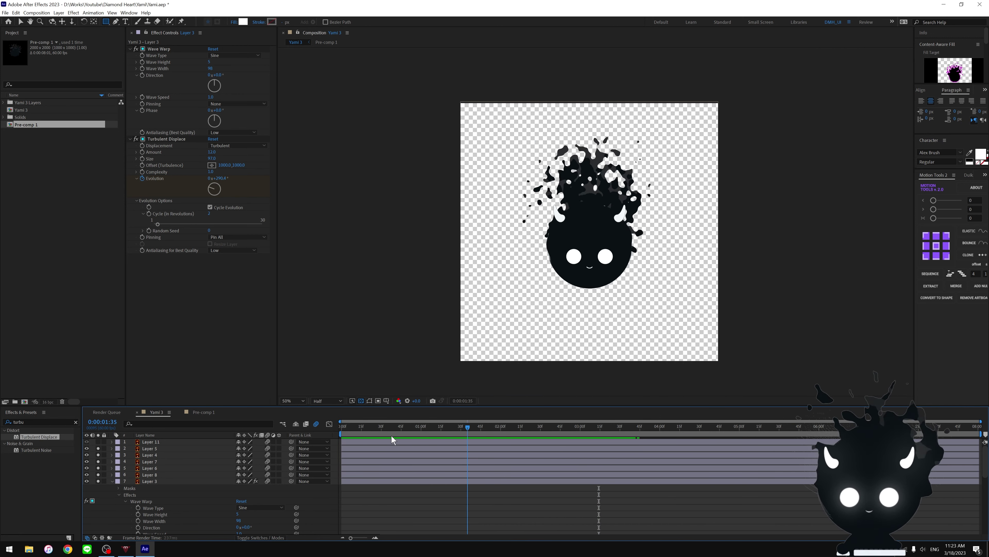
pyautogui.press('space')
pyautogui.press('space')
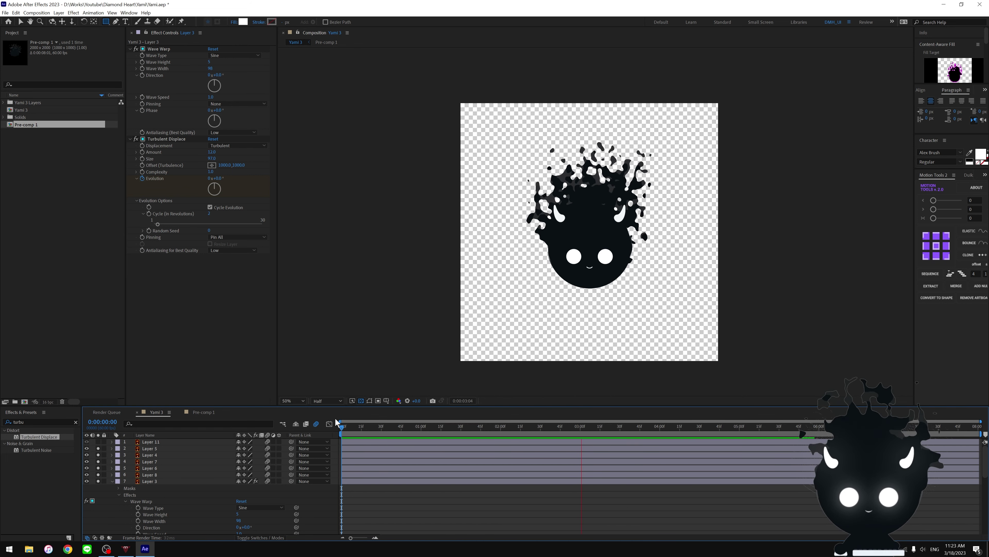
pyautogui.click(112, 481)
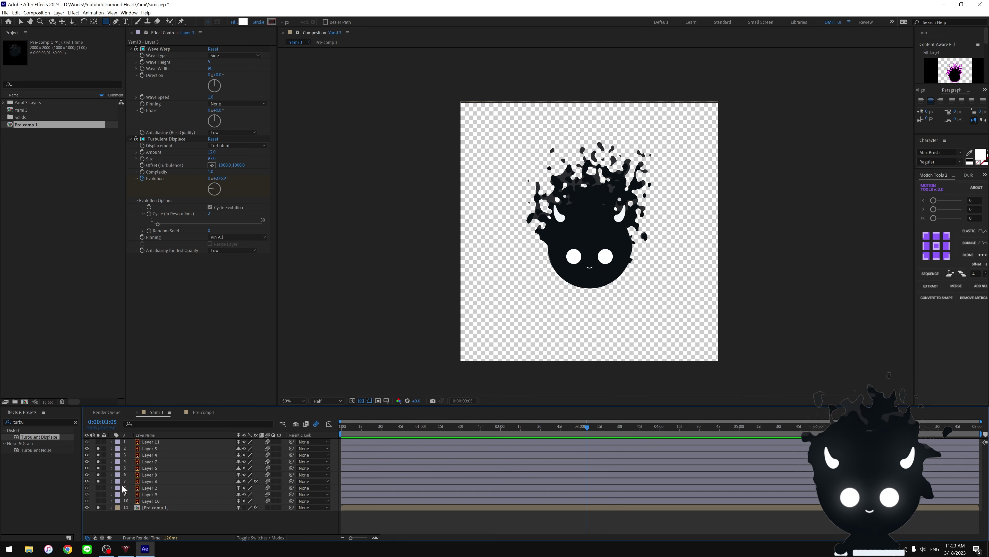
pyautogui.press('Home')
pyautogui.press('space')
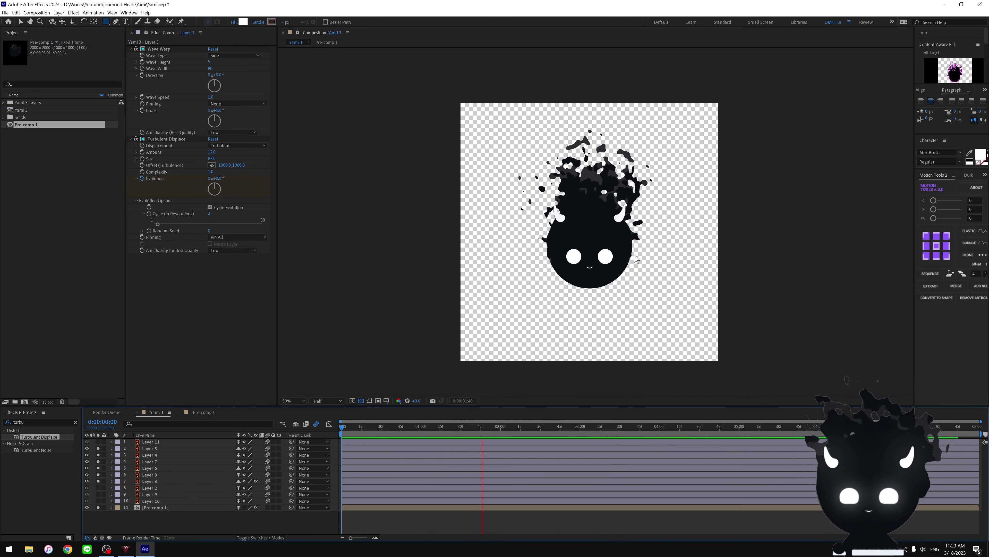
pyautogui.press('space')
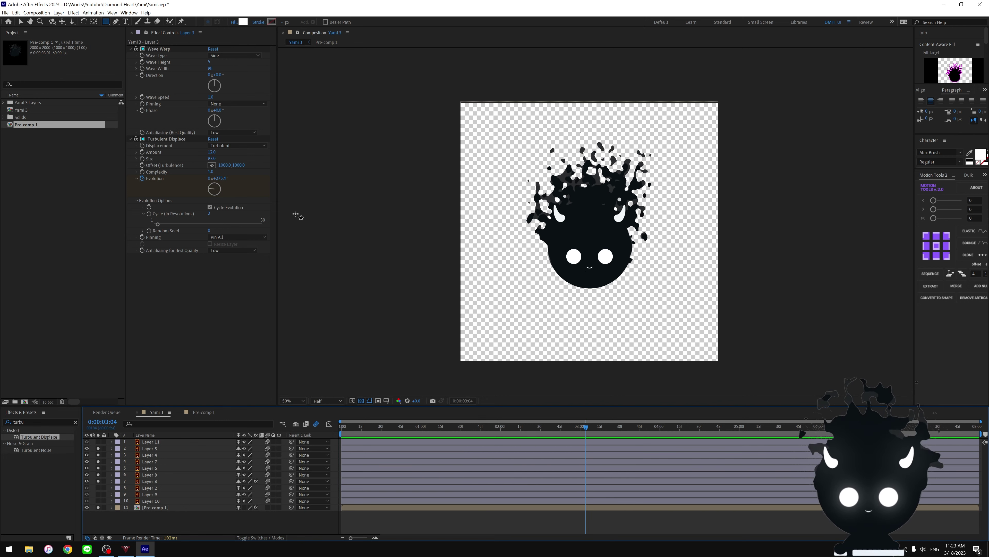
pyautogui.press('Home')
pyautogui.press('space')
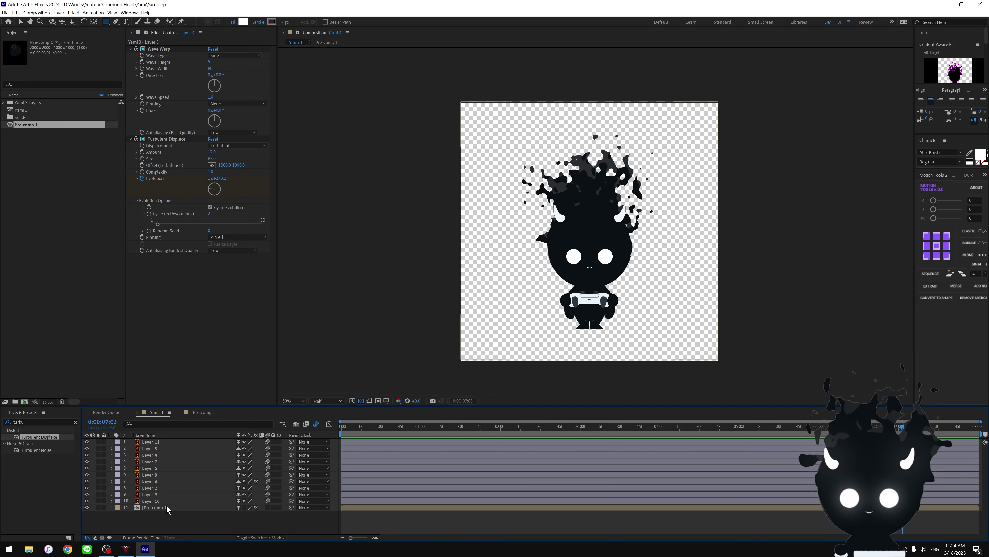
# - Check Layer 10 in solo, return to the first frame, and zoom to 100%
pyautogui.click(150, 501)
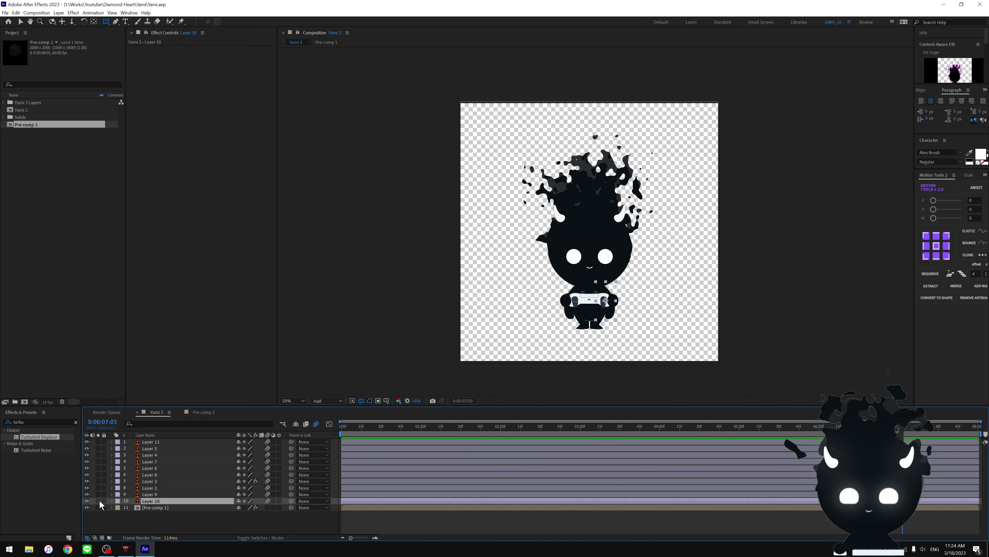
pyautogui.click(99, 500)
pyautogui.click(99, 500)
pyautogui.click(99, 500)
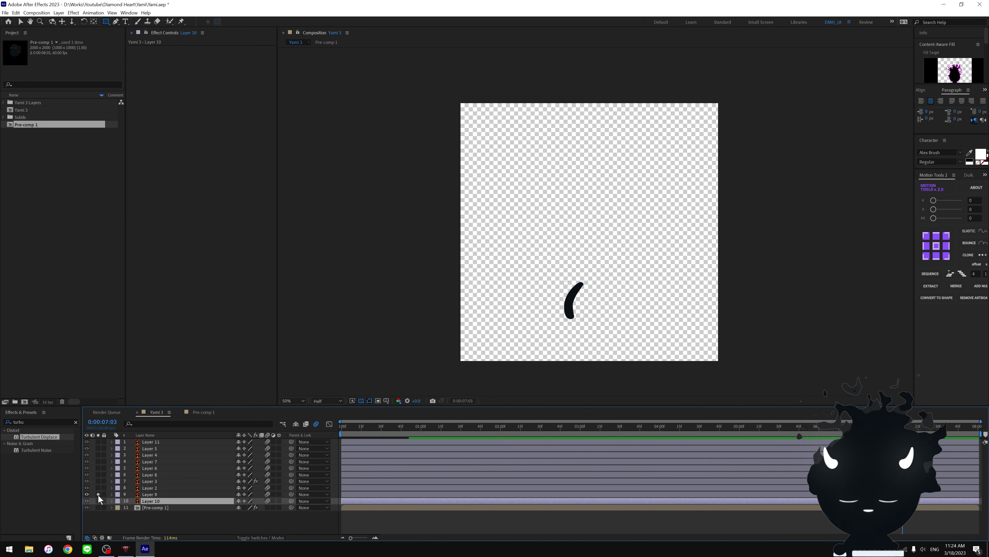
pyautogui.click(99, 500)
pyautogui.keyDown('ctrl'); pyautogui.click(149, 494); pyautogui.keyUp('ctrl')
pyautogui.press('Home')
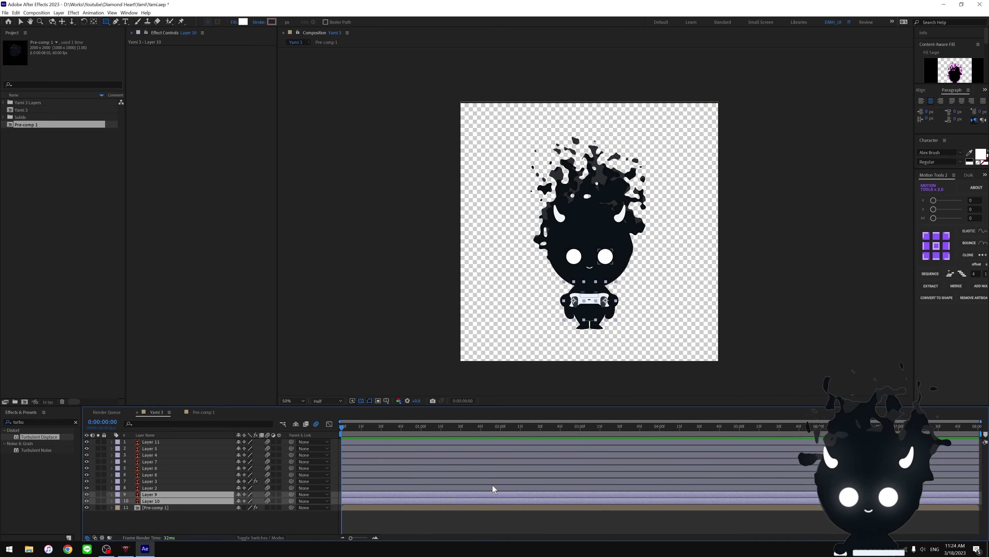
pyautogui.scroll(2, 614, 298)
pyautogui.press('v')
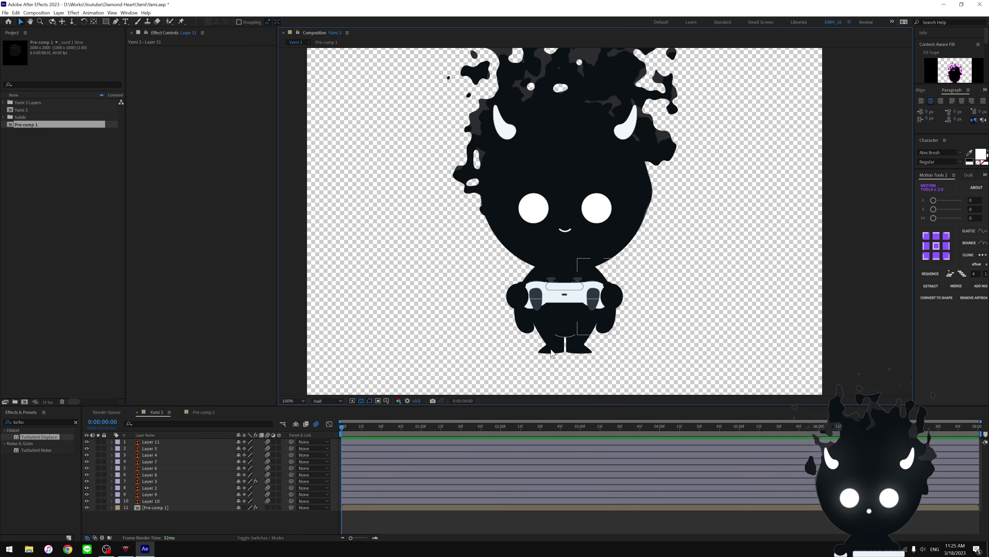
pyautogui.click(348, 501)
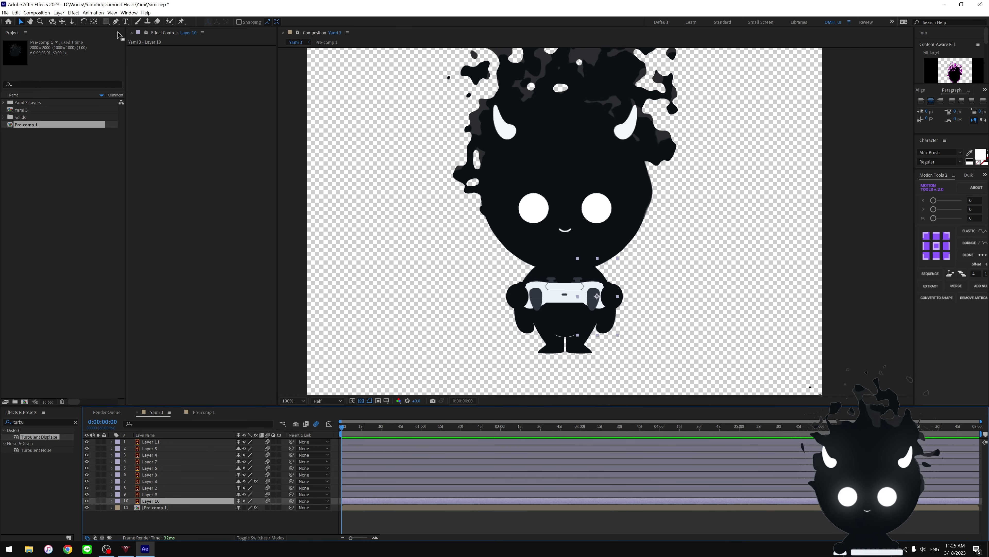
# - Draw rectangular masks on Layer 10 over the controller and Layer 9 over the left hand
pyautogui.click(106, 22)
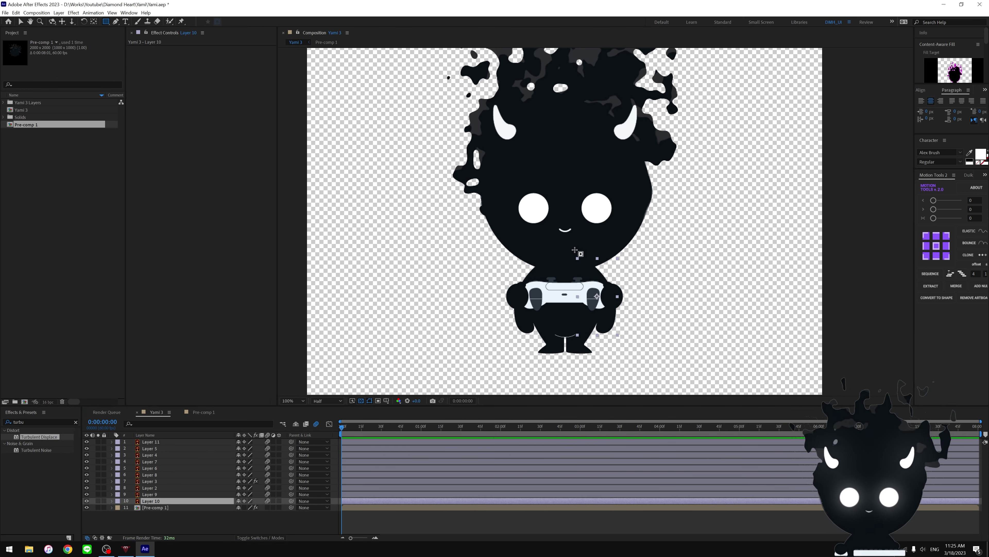
pyautogui.moveTo(571, 250); pyautogui.dragTo(631, 299)
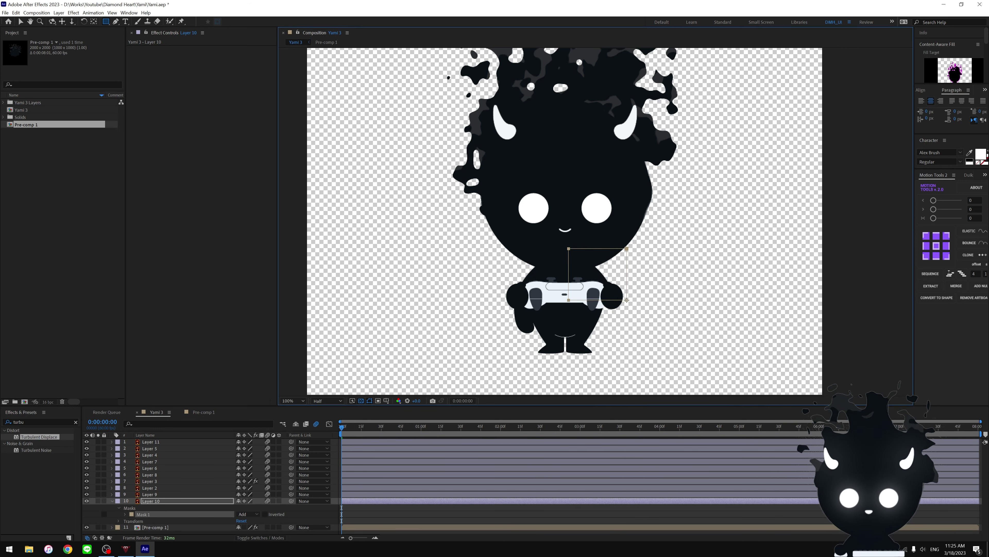
pyautogui.click(361, 494)
pyautogui.moveTo(492, 245); pyautogui.dragTo(558, 298)
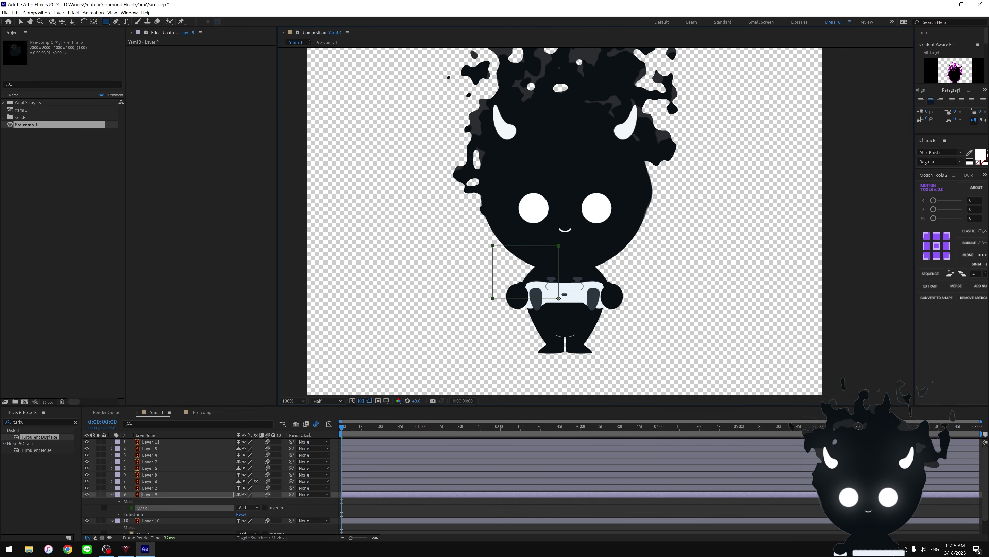
pyautogui.click(353, 494)
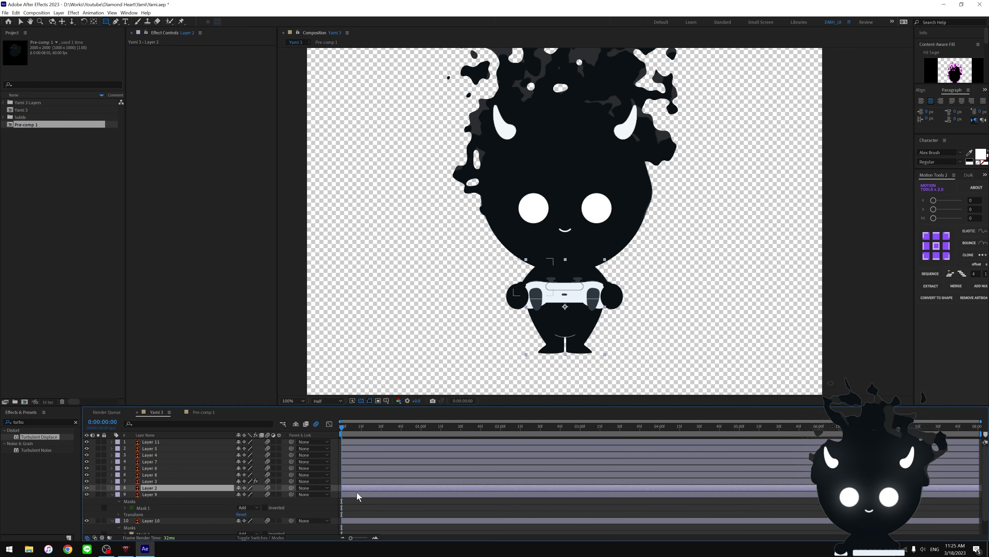
pyautogui.press('u')
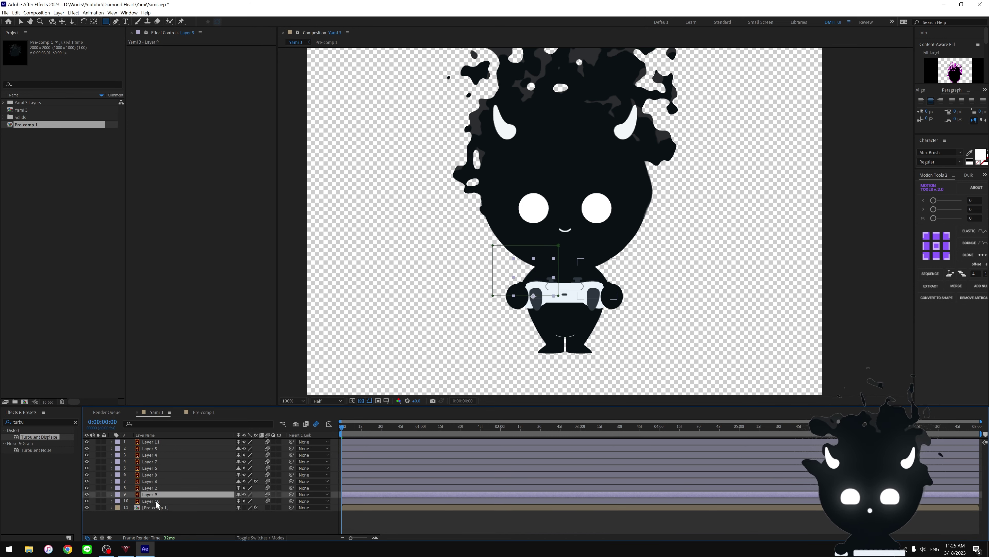
pyautogui.click(156, 501)
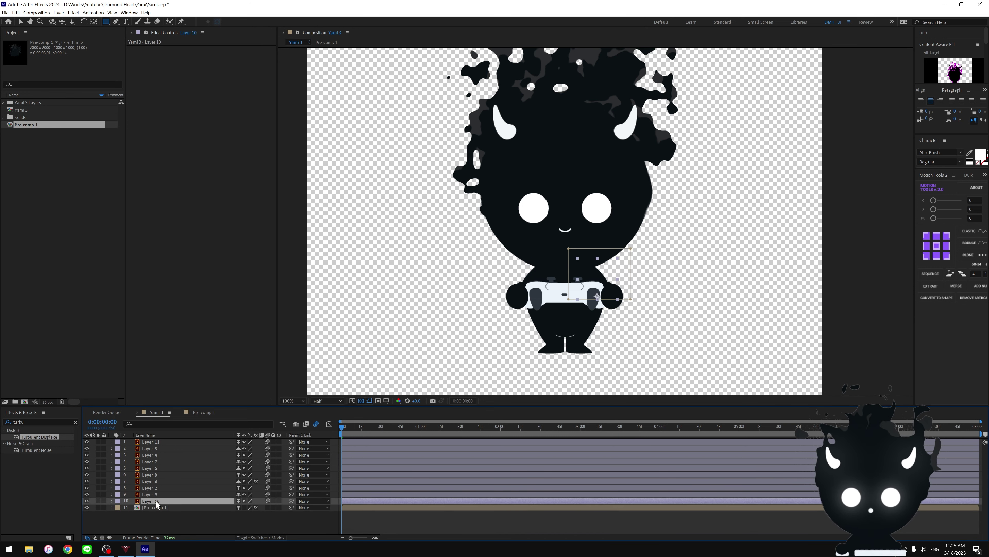
pyautogui.click(93, 22)
# - Nudge Layer 10's anchor point and rotate it about 2°, then move Layer 9's pivot onto the body
pyautogui.press('.')
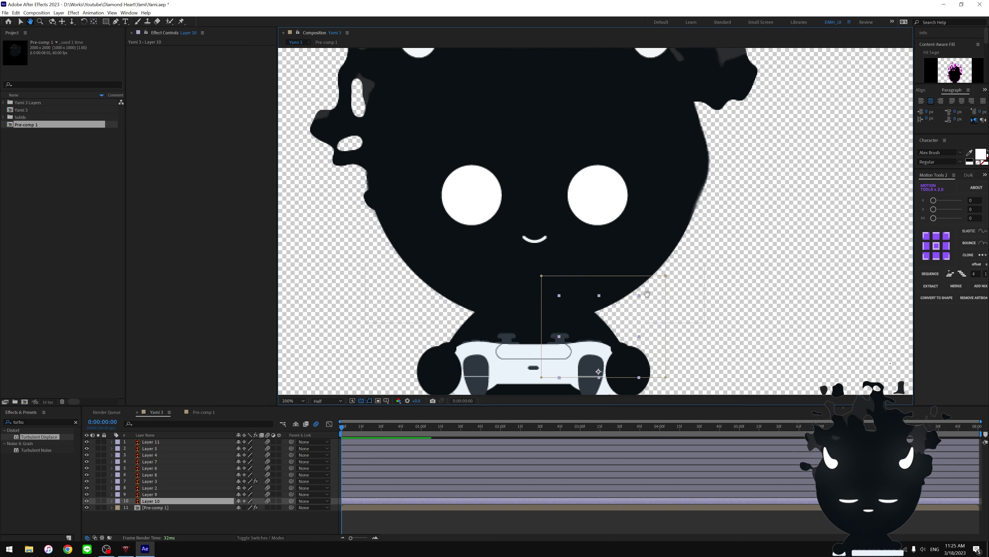
pyautogui.moveTo(649, 308); pyautogui.dragTo(637, 260)
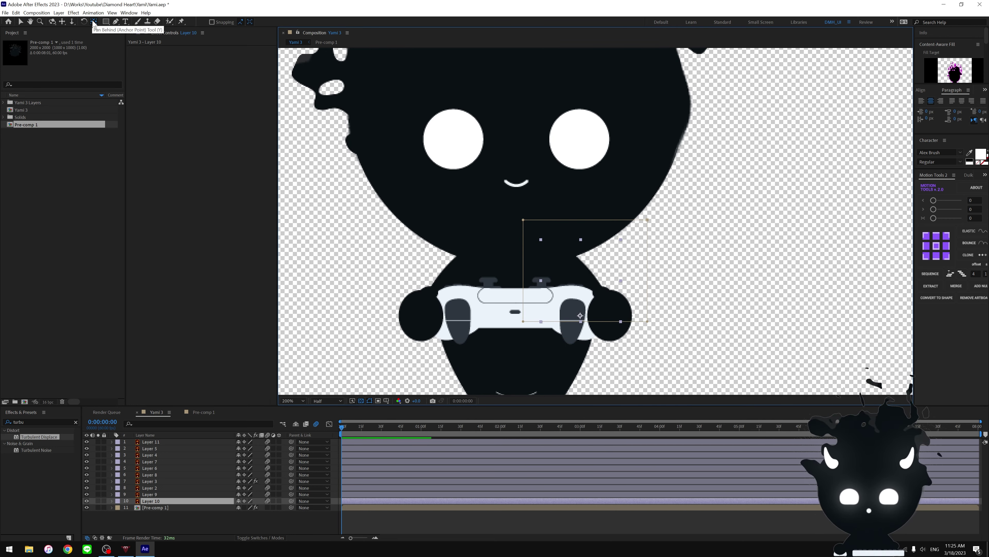
pyautogui.moveTo(581, 317); pyautogui.dragTo(578, 310)
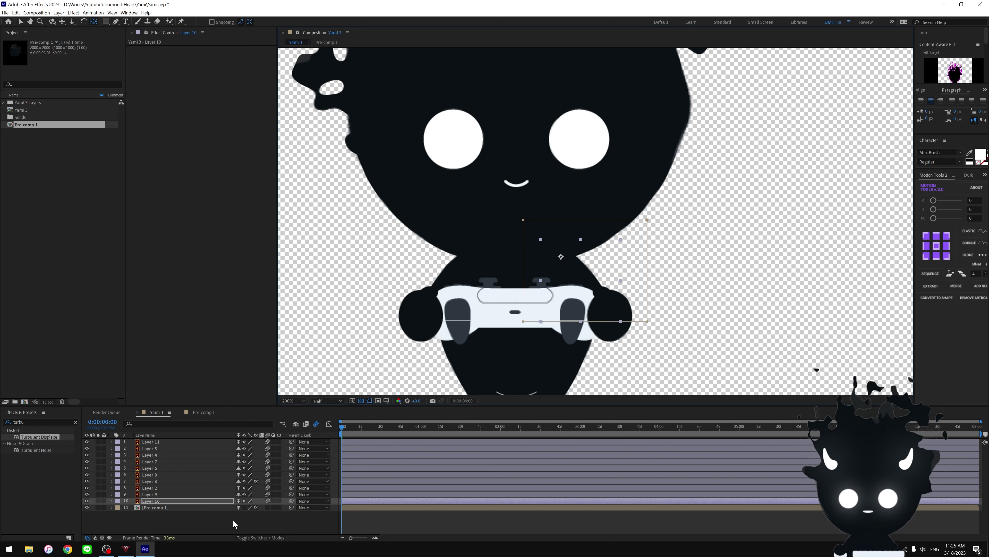
pyautogui.press('r')
pyautogui.moveTo(247, 509); pyautogui.dragTo(246, 508)
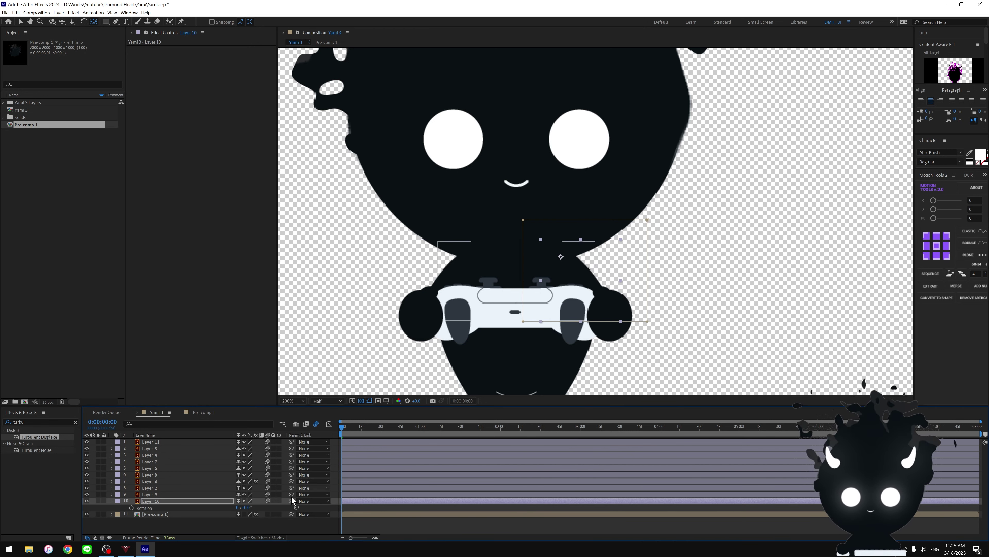
pyautogui.click(163, 494)
pyautogui.moveTo(465, 309); pyautogui.dragTo(476, 256)
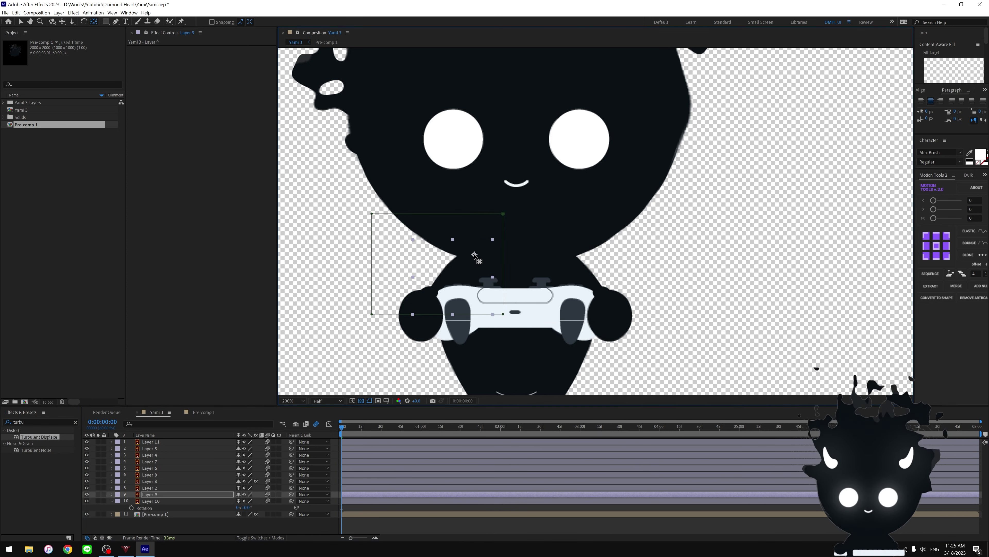
# - Select Layers 9 and 10 and set starting Rotation keyframes at 0:00
pyautogui.press('r')
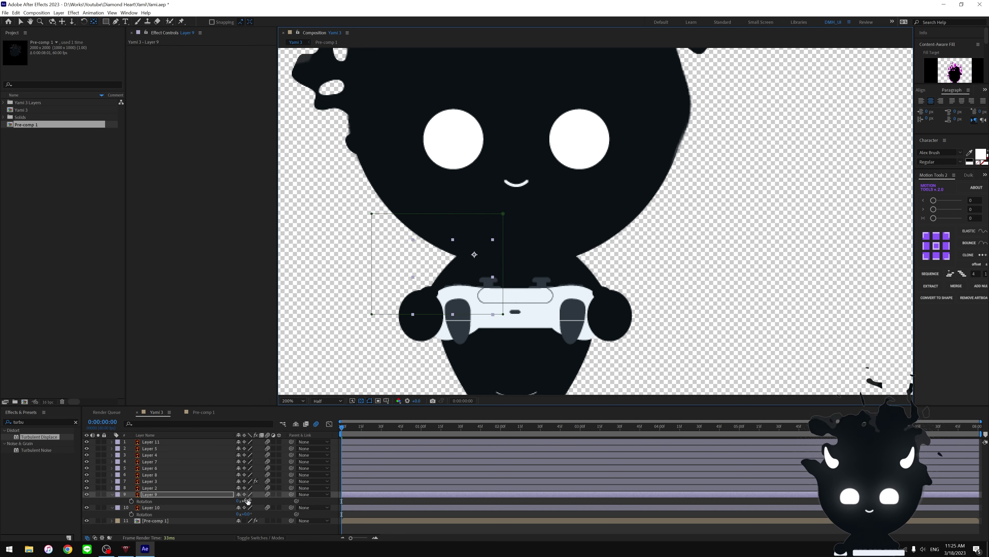
pyautogui.moveTo(248, 501); pyautogui.dragTo(393, 503)
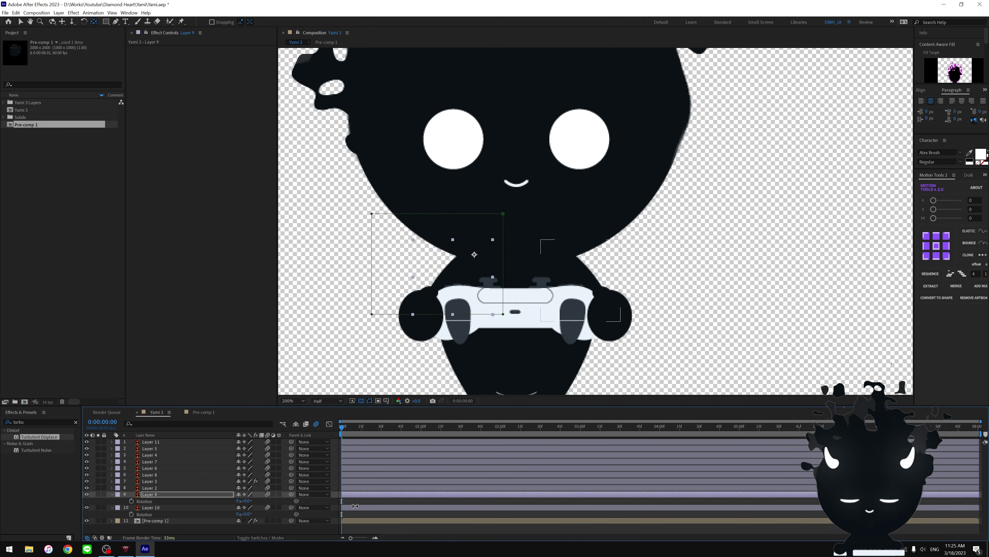
pyautogui.keyDown('ctrl'); pyautogui.click(354, 506); pyautogui.keyUp('ctrl')
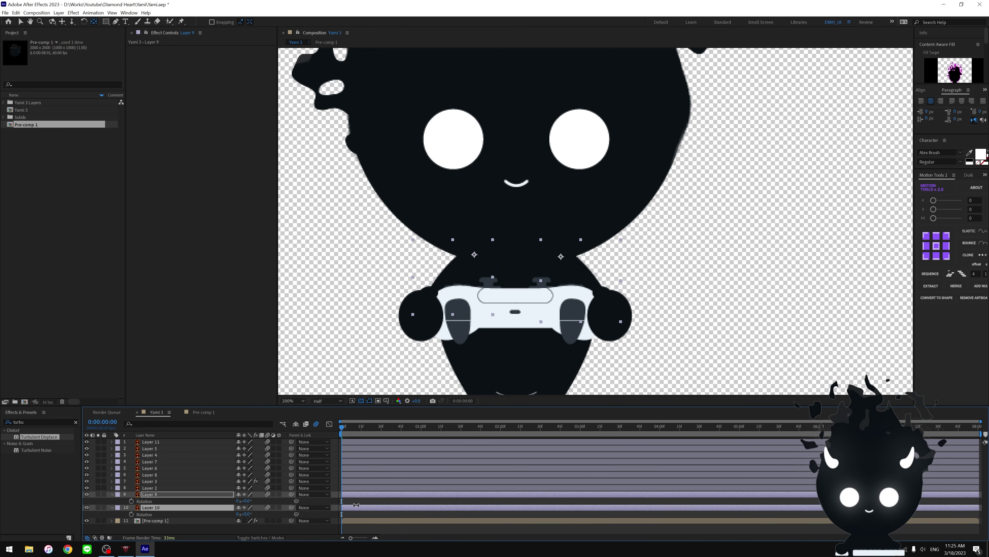
pyautogui.click(131, 501)
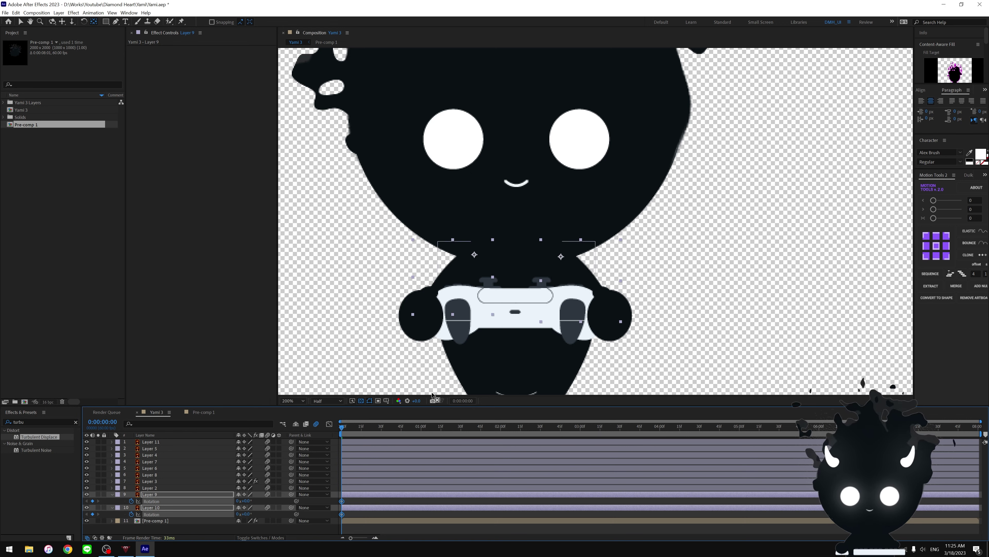
# - At one second, rotate Layer 9 to +3° and Layer 10 to −3°
pyautogui.moveTo(385, 428); pyautogui.dragTo(423, 434)
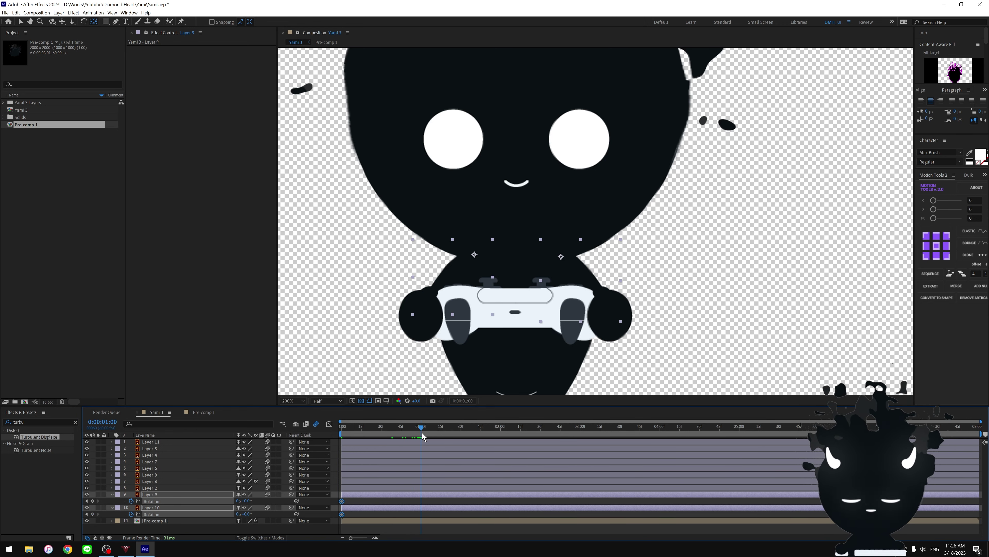
pyautogui.click(406, 494)
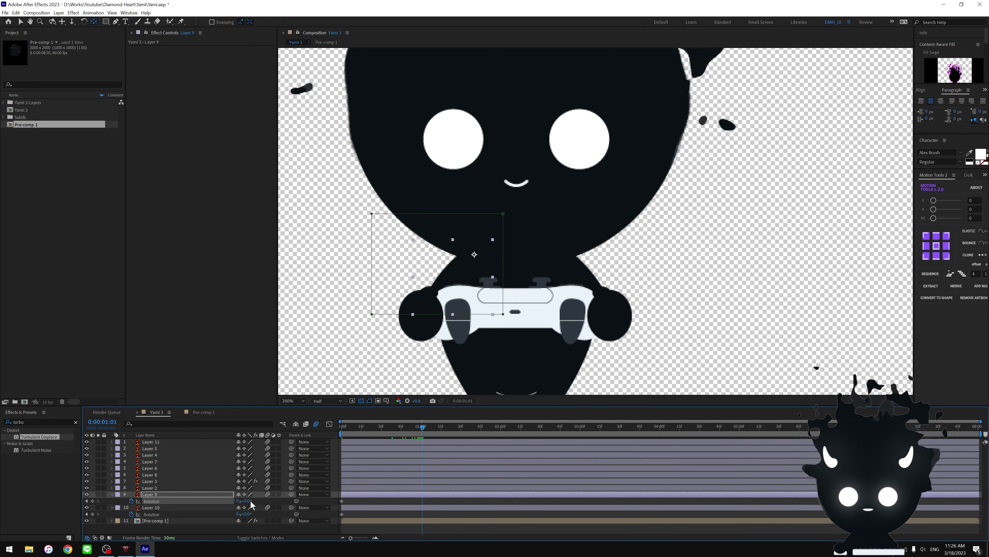
pyautogui.moveTo(249, 500); pyautogui.dragTo(251, 500)
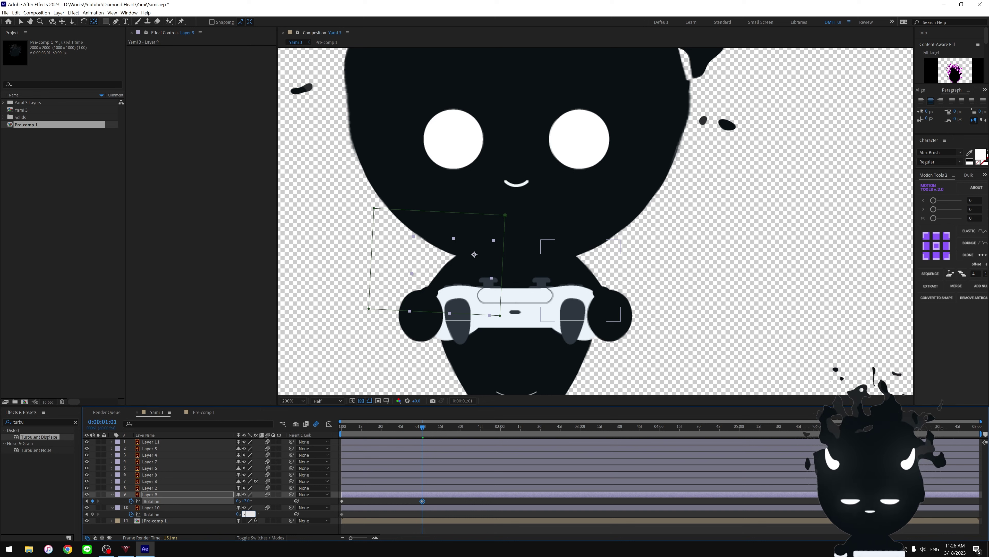
pyautogui.press('Return')
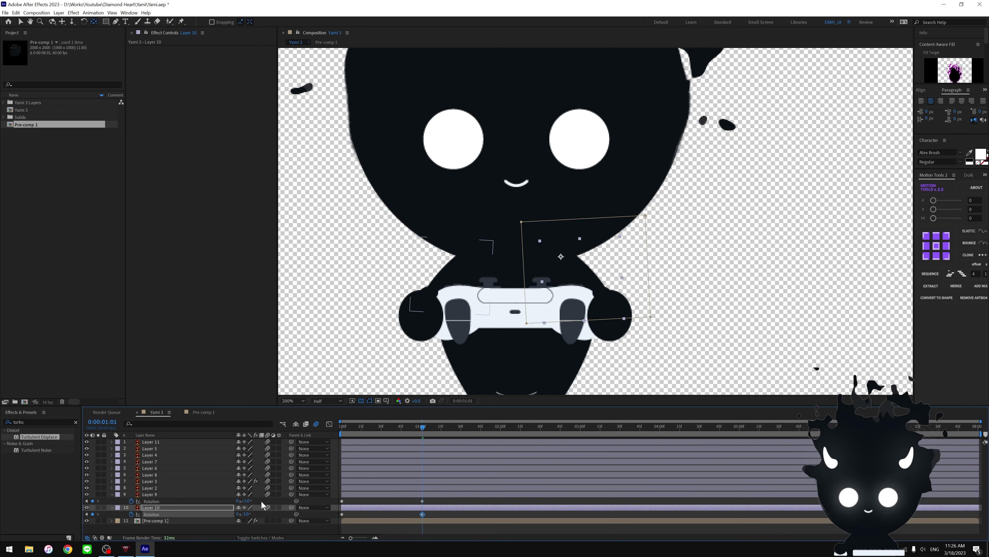
pyautogui.moveTo(351, 431); pyautogui.dragTo(341, 431)
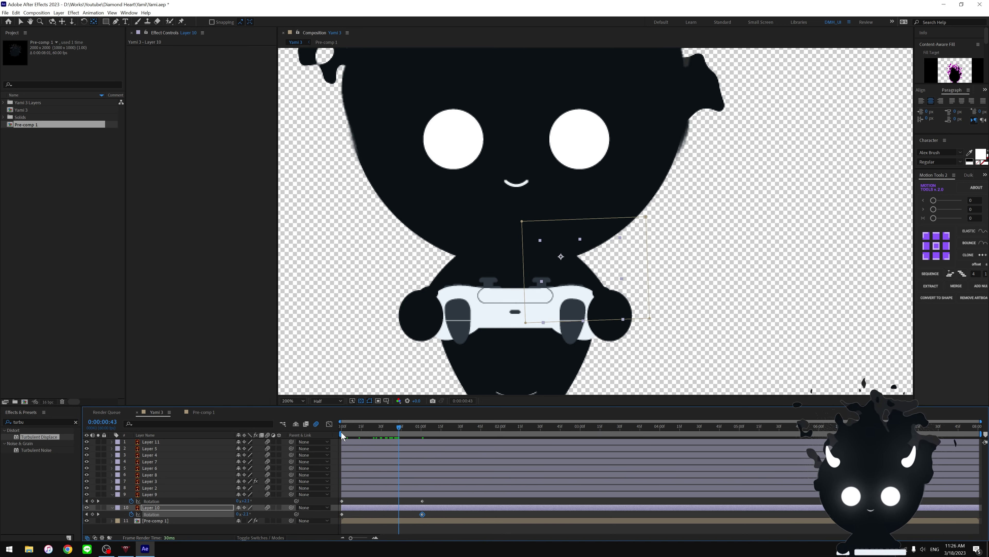
# - Apply Easy Ease to the rotation keyframes and preview the motion
pyautogui.moveTo(439, 499); pyautogui.dragTo(302, 515)
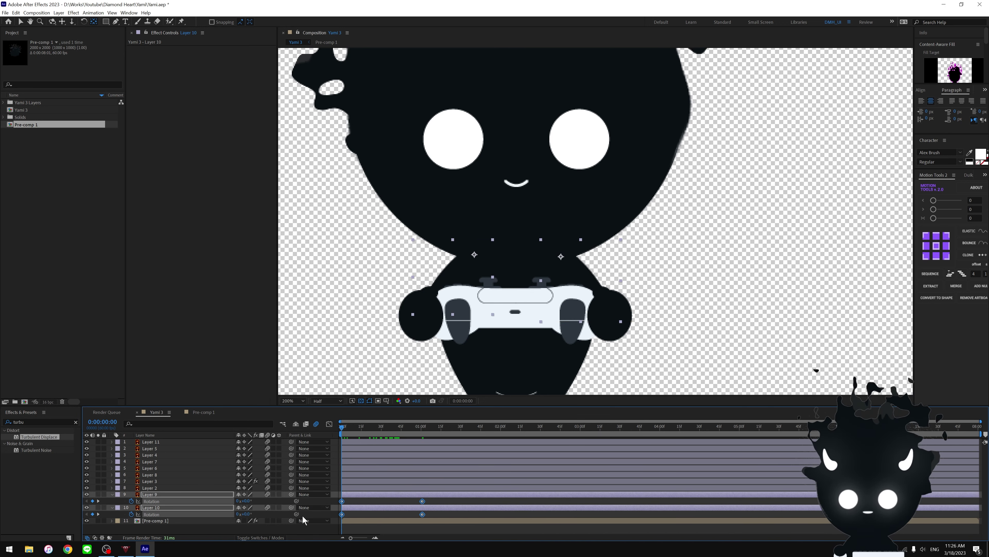
pyautogui.press('F9')
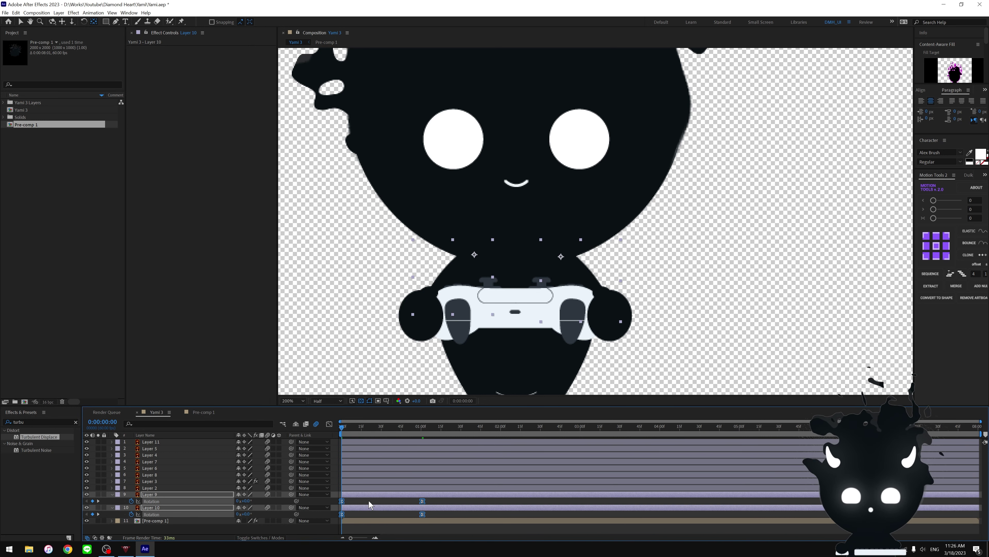
pyautogui.press('space')
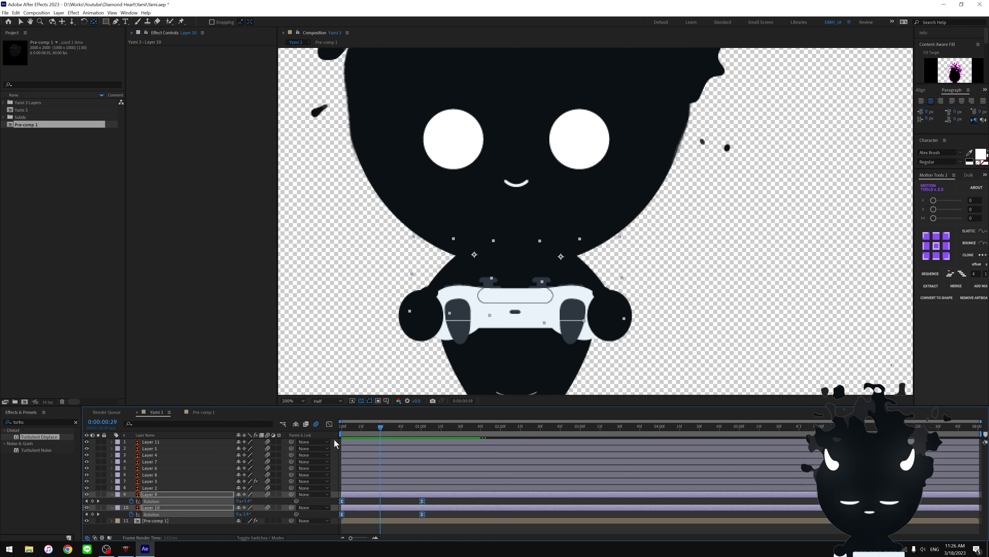
pyautogui.press('space')
pyautogui.press('space')
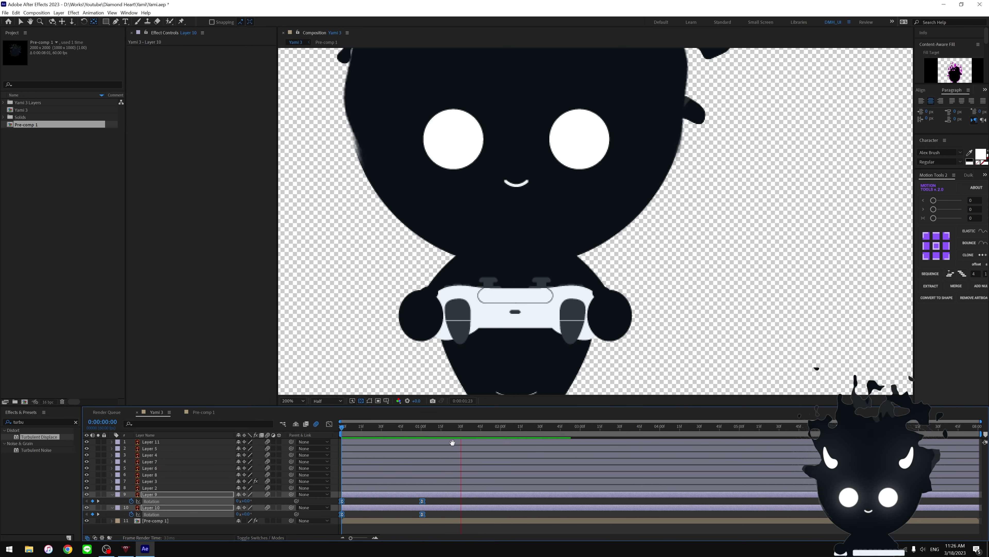
pyautogui.press('space')
# - Check both rotation keyframes at 0:00:01:00 against the timeline end, then deselect
pyautogui.click(402, 503)
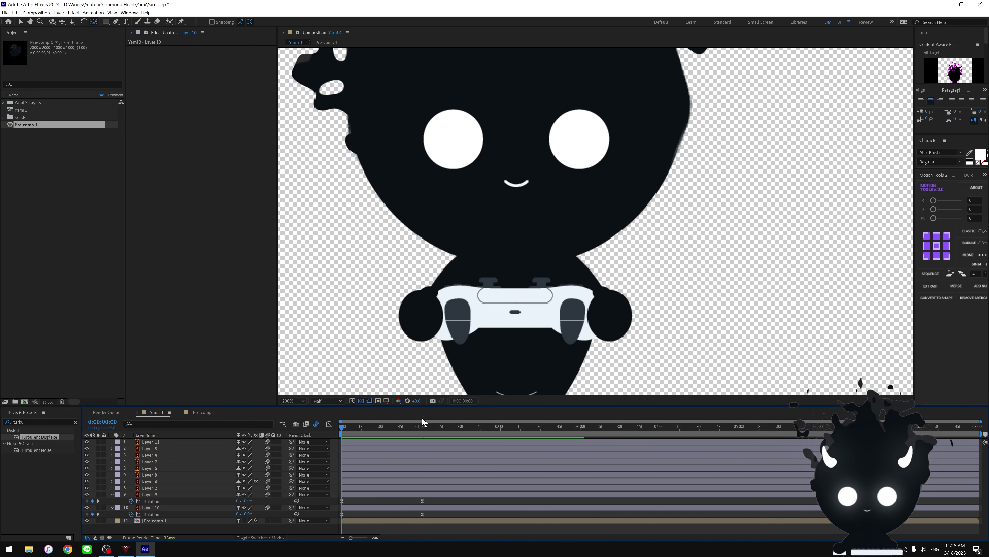
pyautogui.click(423, 429)
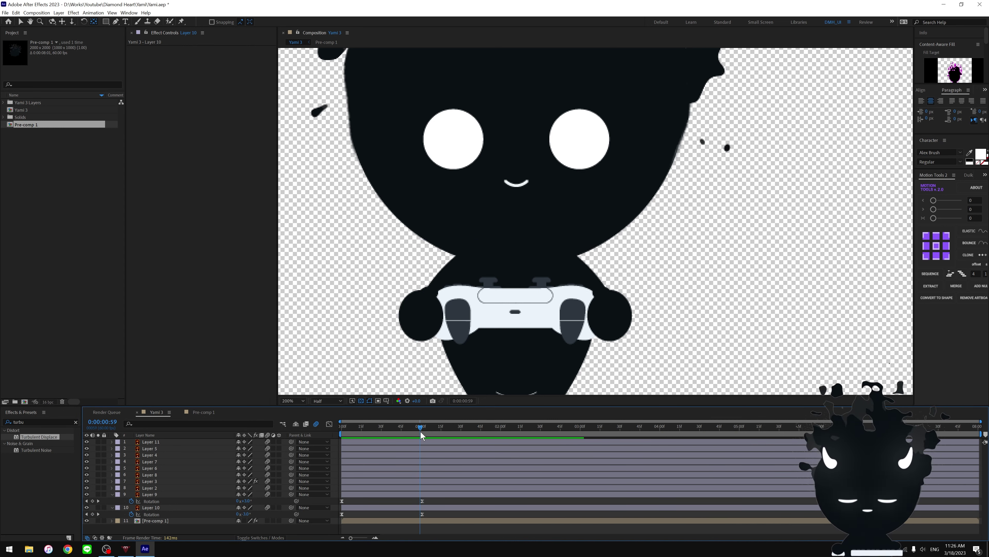
pyautogui.click(420, 431)
pyautogui.click(422, 501)
pyautogui.keyDown('shift'); pyautogui.click(423, 514); pyautogui.keyUp('shift')
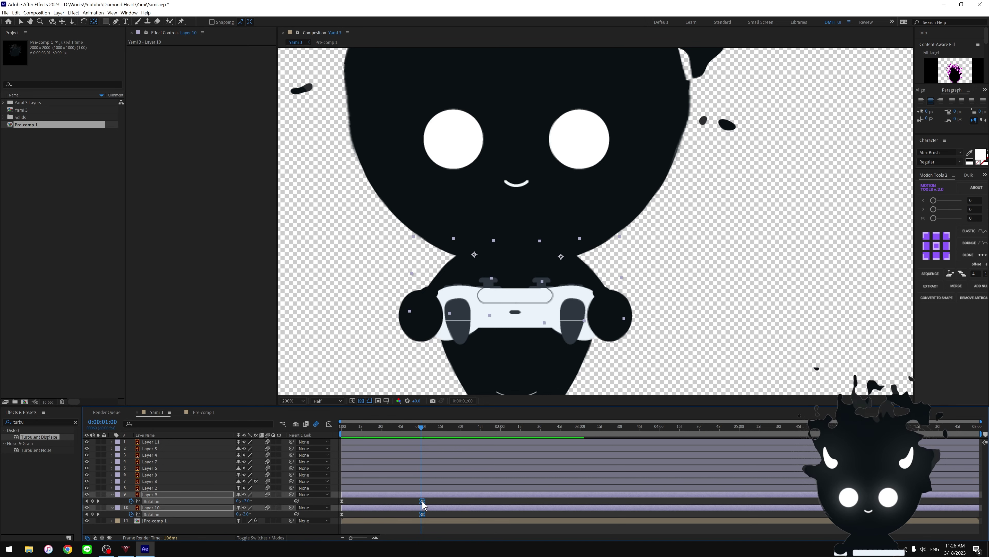
pyautogui.press('End')
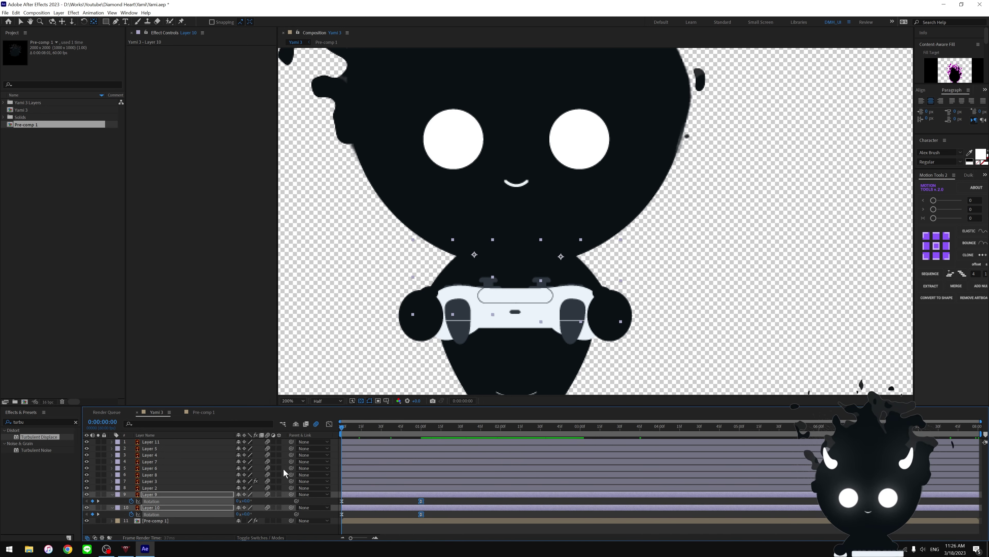
pyautogui.click(422, 428)
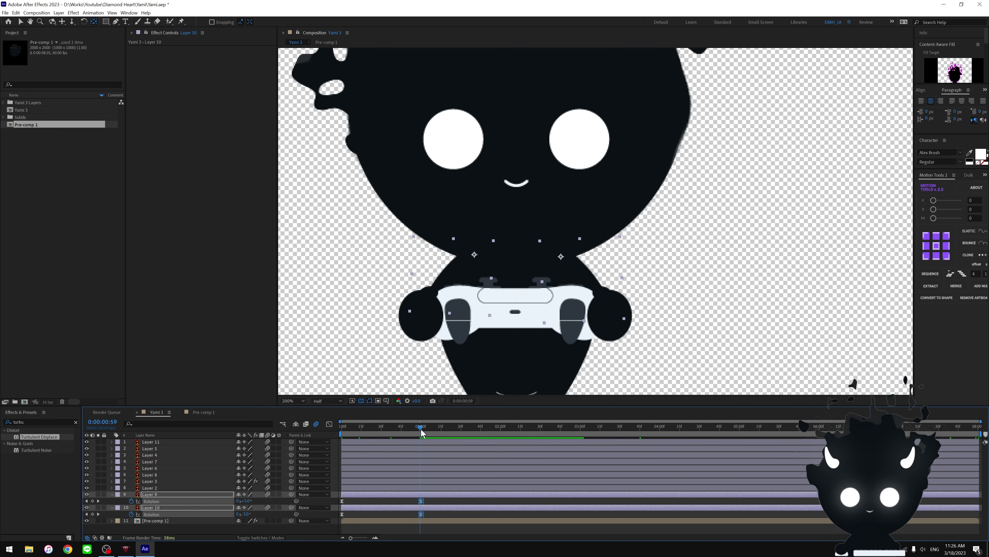
pyautogui.click(375, 500)
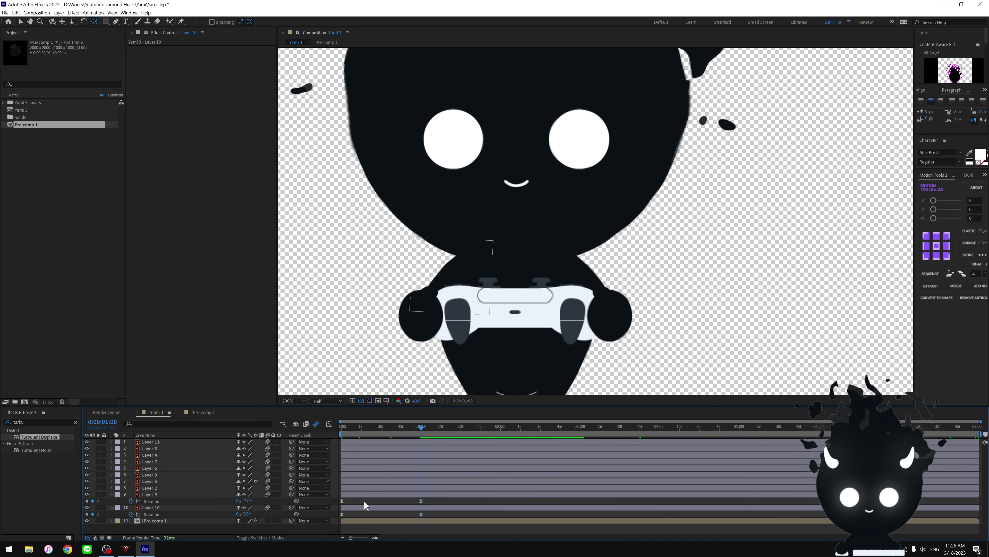
# - Add a loopOut("pingpong") expression to Layer 9's Rotation
pyautogui.keyDown('alt'); pyautogui.click(131, 501); pyautogui.keyUp('alt')
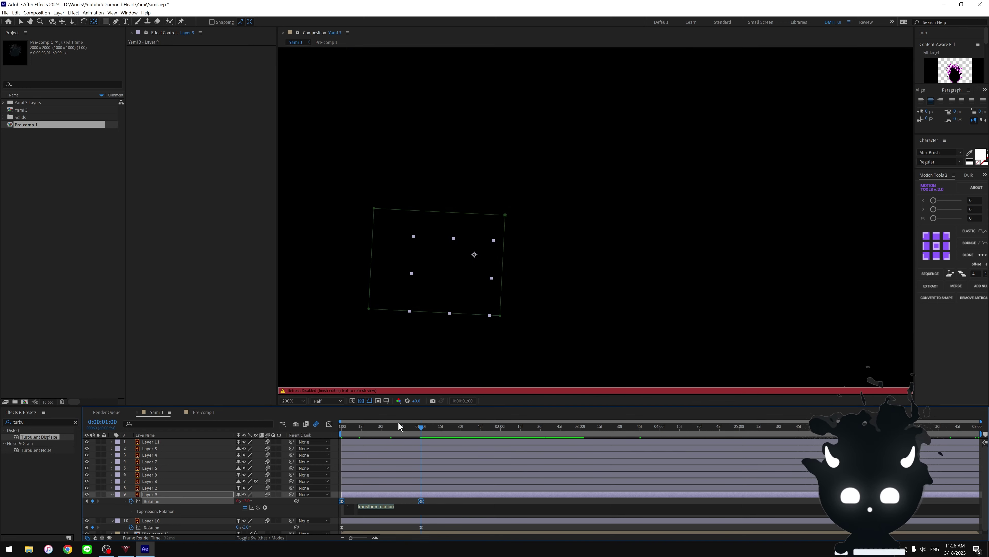
pyautogui.write('lo')
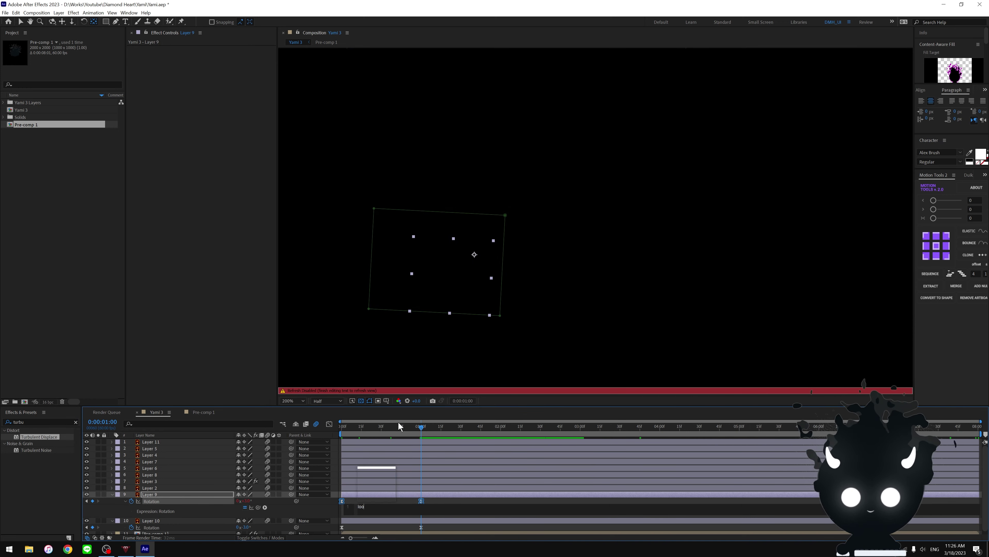
pyautogui.write('o')
pyautogui.press('Down')
pyautogui.press('Down')
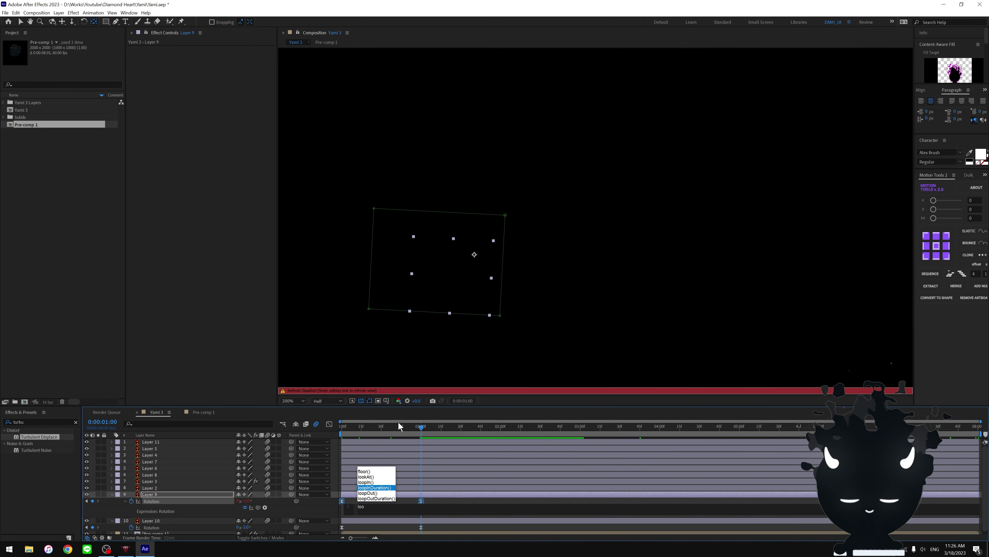
pyautogui.press('Down')
pyautogui.press('Return')
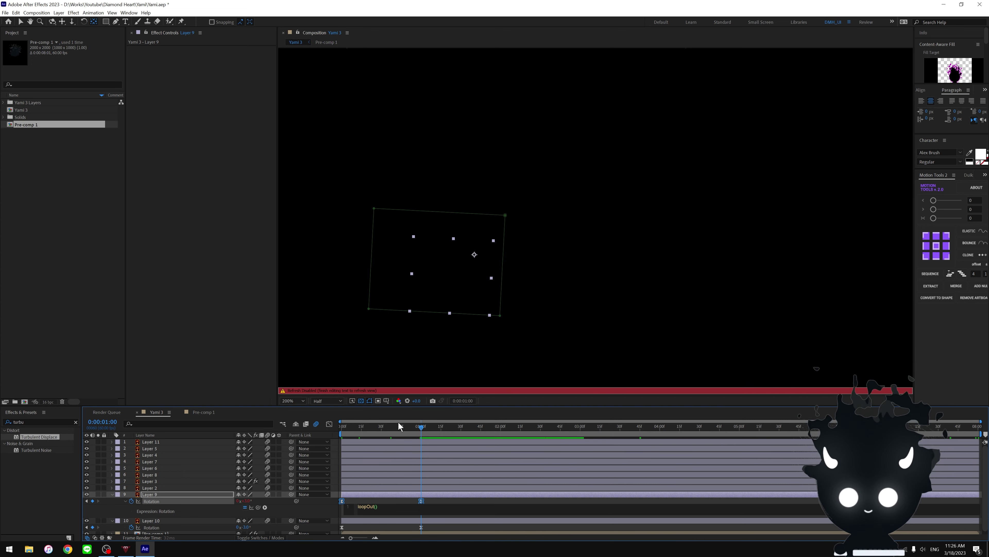
pyautogui.write('"')
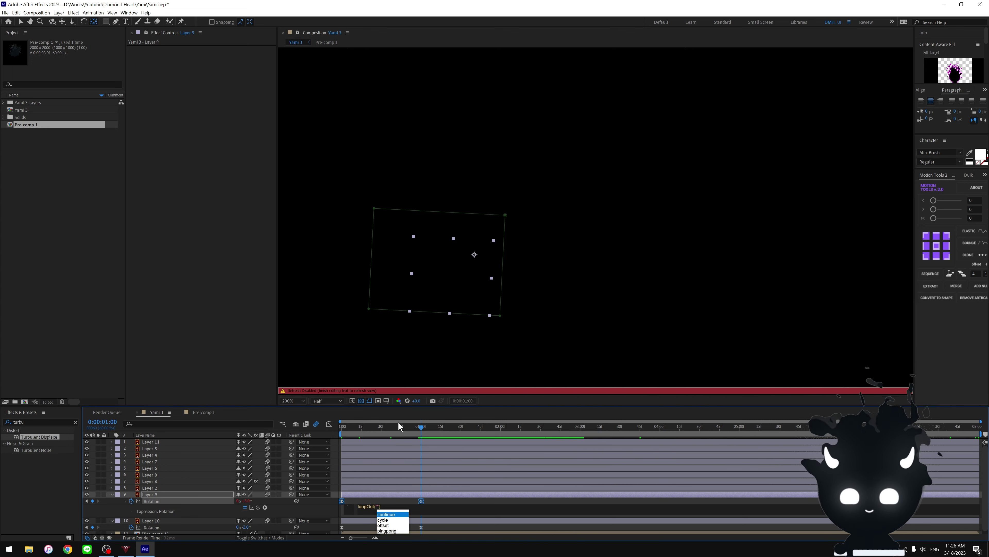
pyautogui.press('Down')
pyautogui.press('Down')
pyautogui.press('Down')
pyautogui.press('Return')
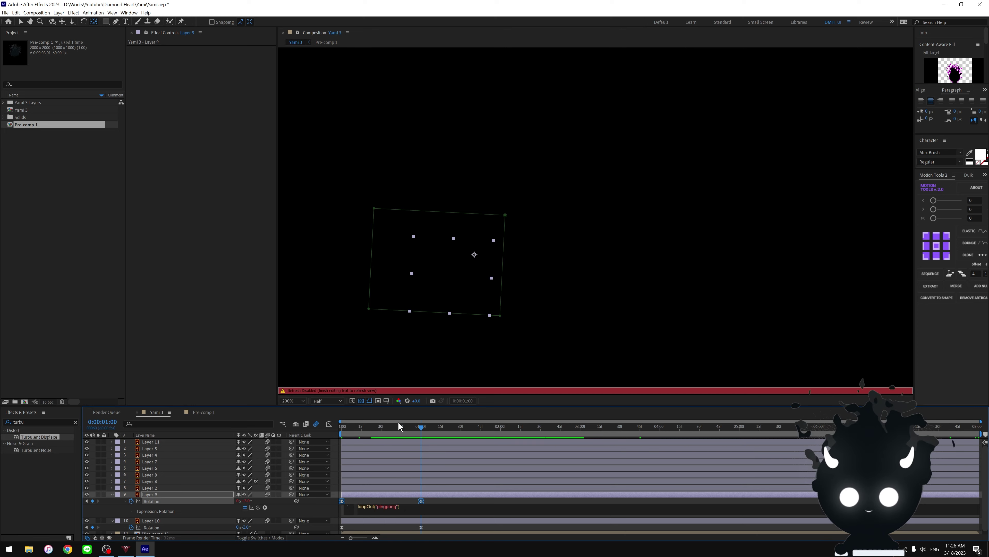
pyautogui.click(436, 501)
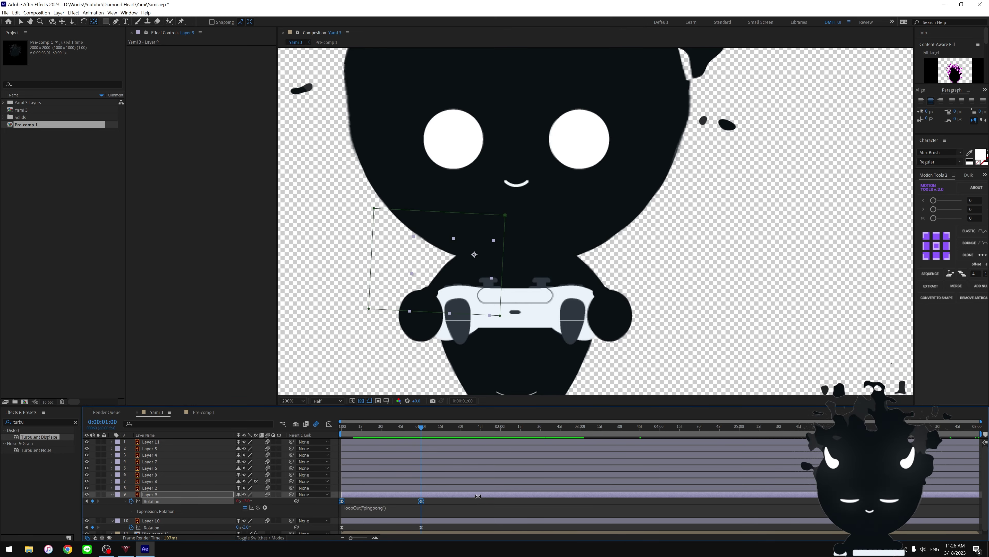
# - Paste the same loopOut("pingpong") expression onto Layer 10's Rotation
pyautogui.click(385, 506)
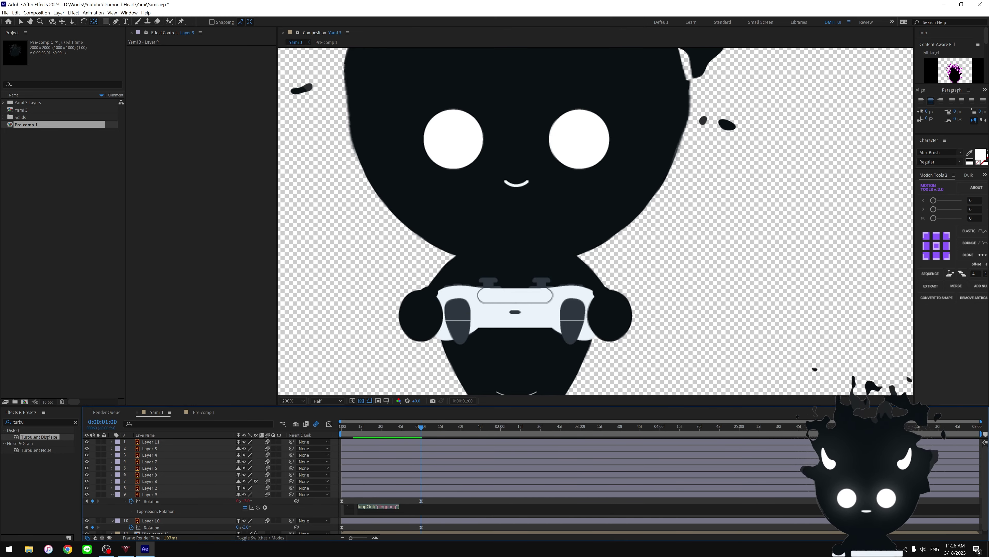
pyautogui.click(460, 494)
pyautogui.scroll(-1, 460, 497)
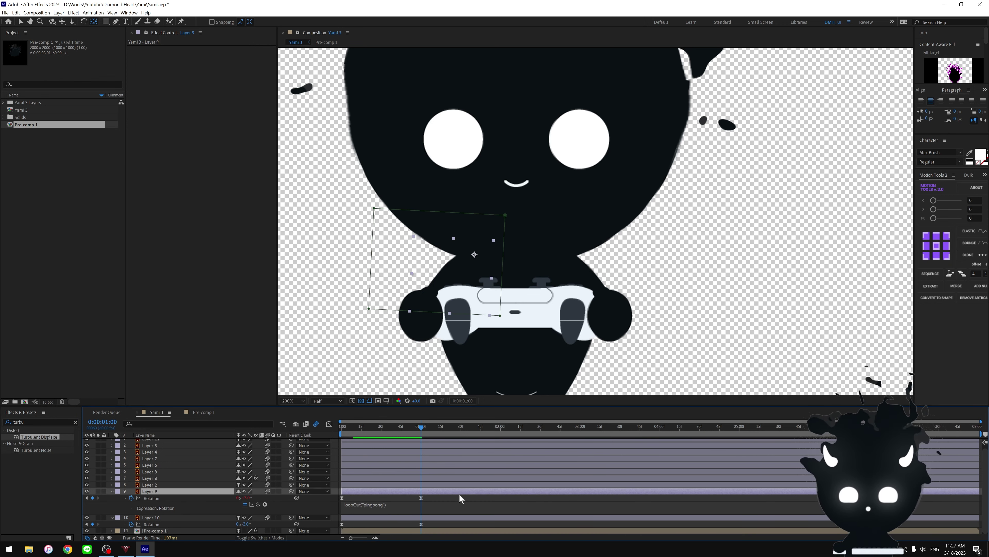
pyautogui.keyDown('alt'); pyautogui.click(130, 524); pyautogui.keyUp('alt')
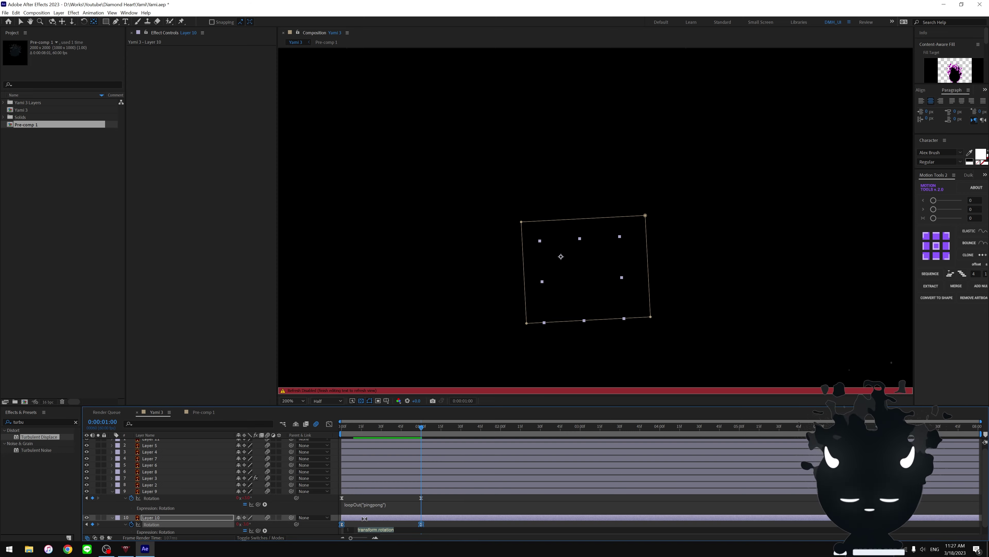
pyautogui.write('loopOut("pingpong")')
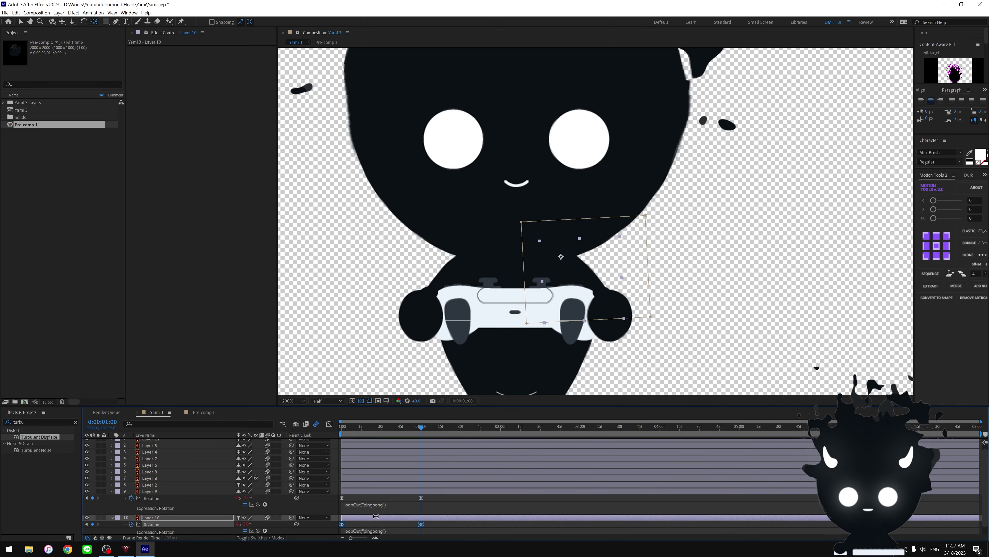
pyautogui.click(422, 431)
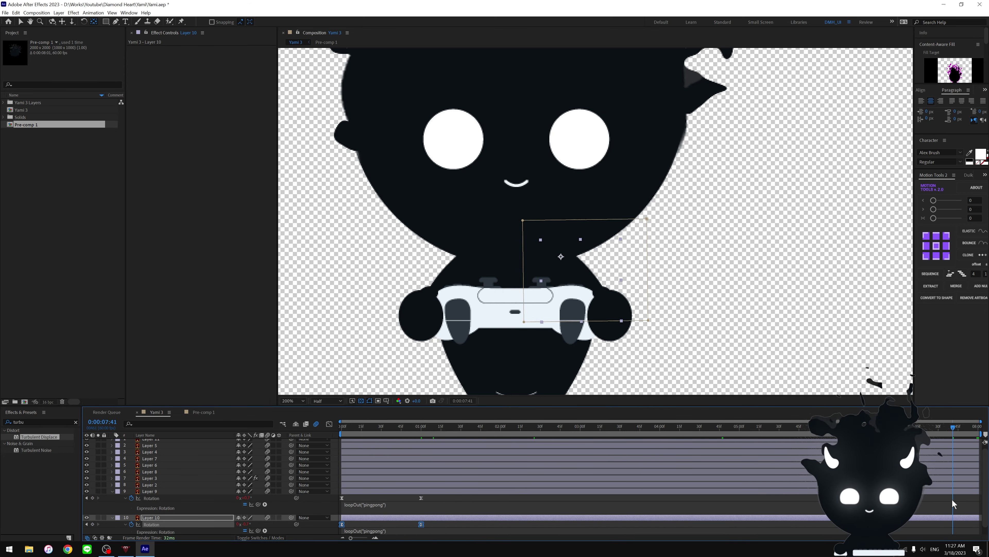
# - Preview the looping hand tilt from the start and zoom out to show the whole character
pyautogui.moveTo(423, 430); pyautogui.dragTo(945, 503)
pyautogui.press('space')
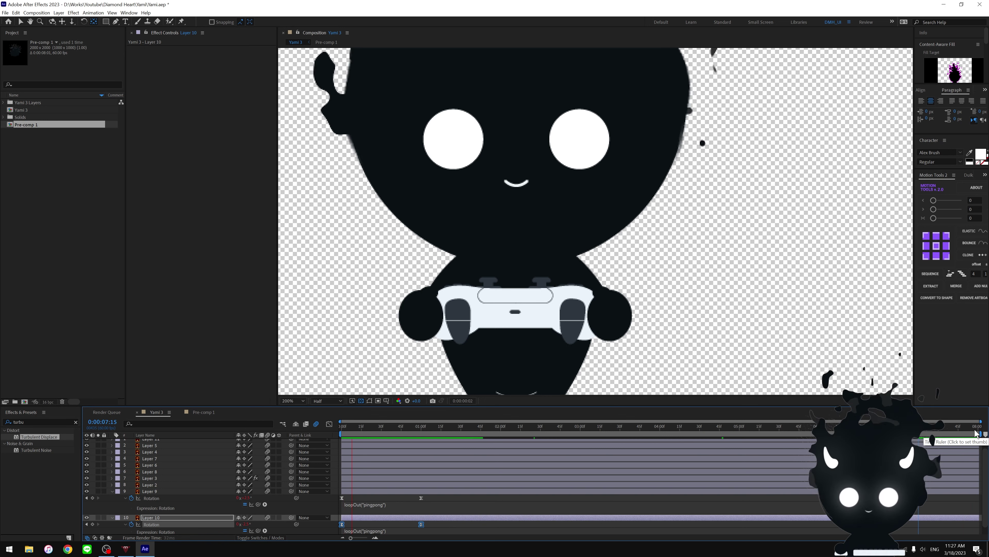
pyautogui.press('Home')
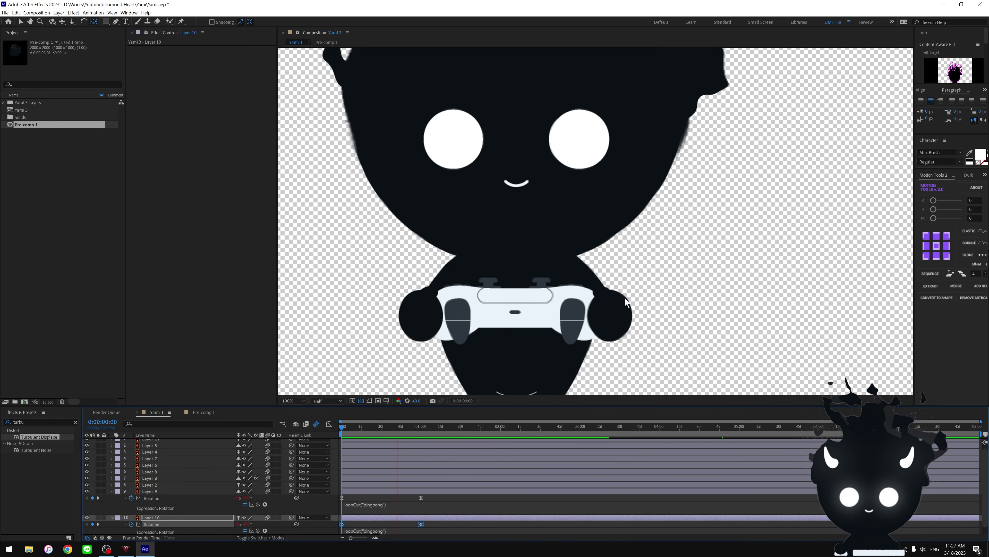
pyautogui.press(',')
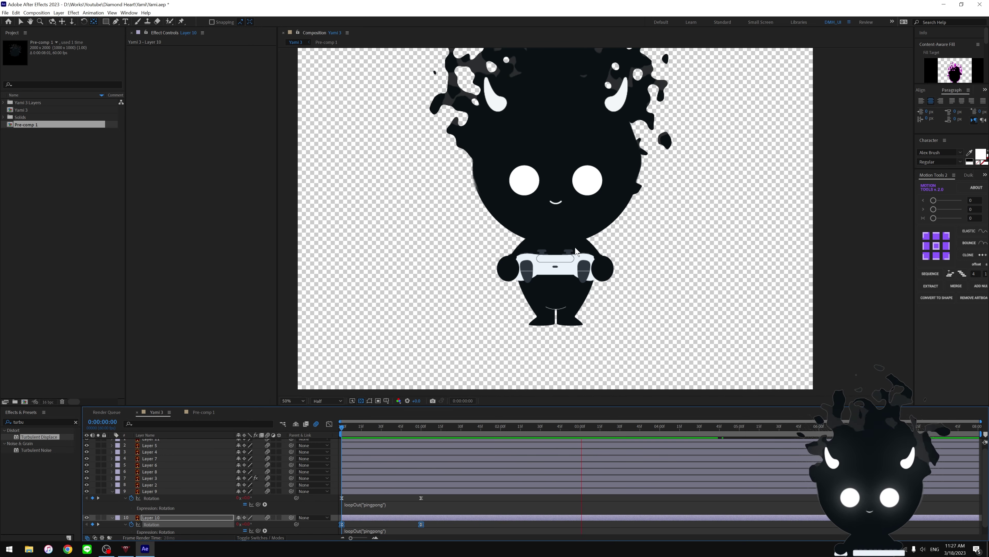
pyautogui.scroll(-2, 598, 238)
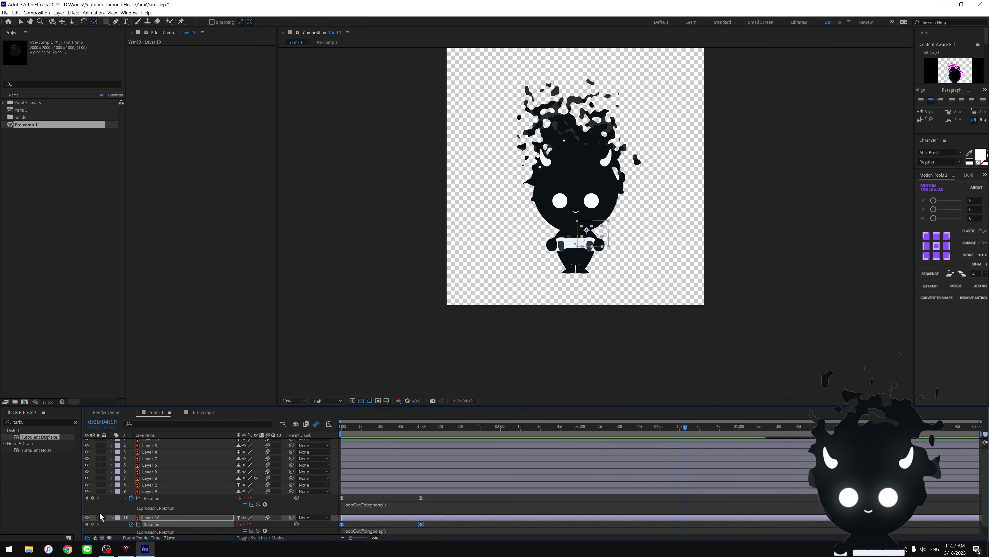
# - Set body Layer 2's label colour to brown after briefly soloing it
pyautogui.click(112, 490)
pyautogui.click(113, 501)
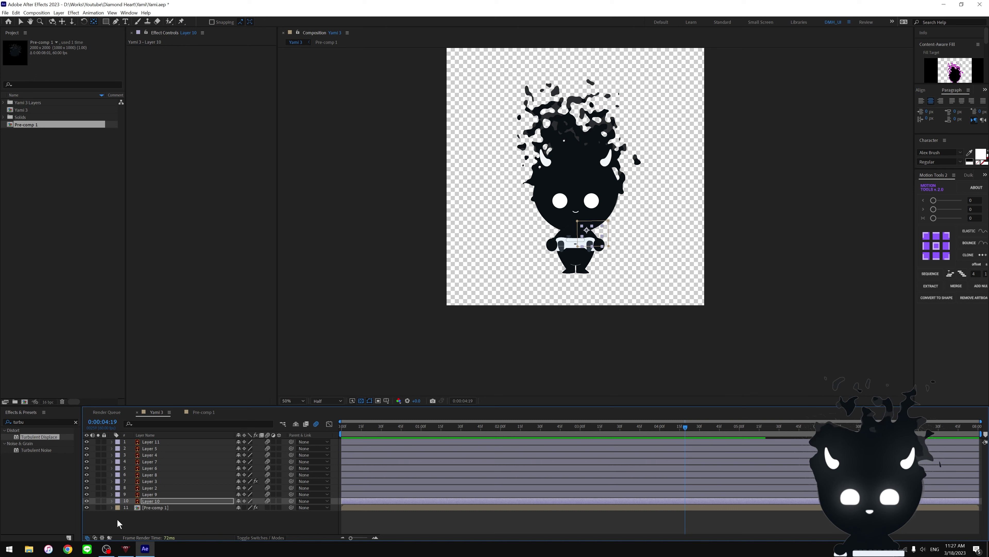
pyautogui.click(122, 489)
pyautogui.click(98, 487)
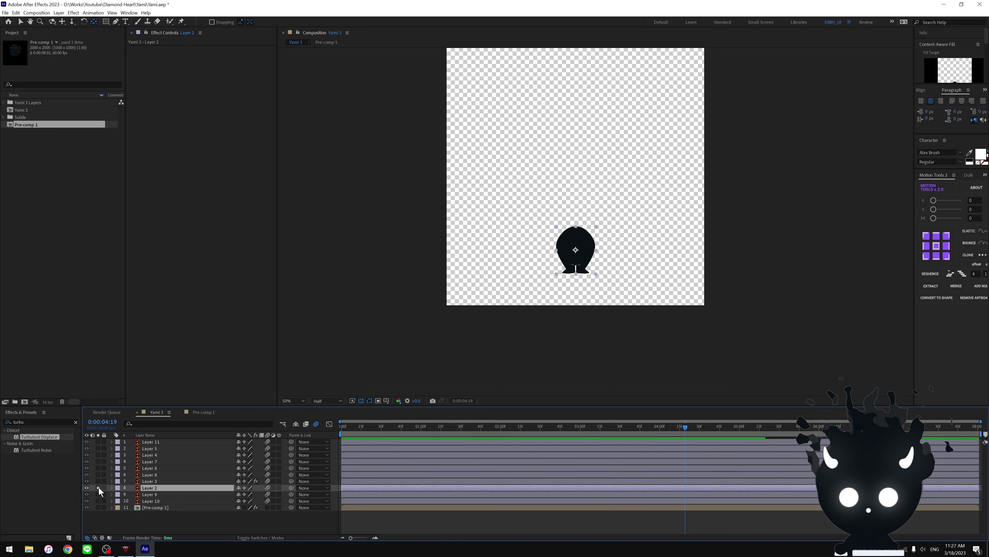
pyautogui.click(98, 488)
pyautogui.click(98, 488)
pyautogui.click(98, 487)
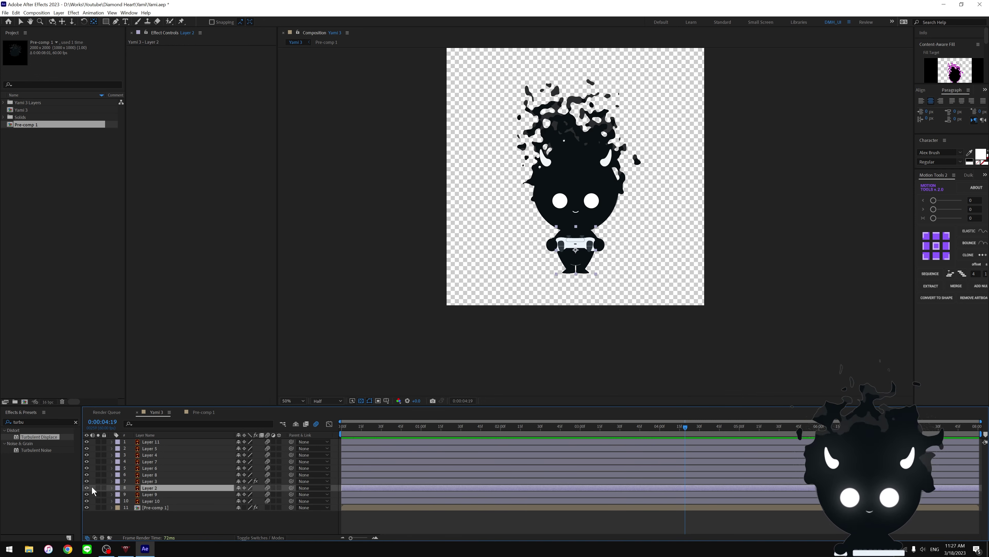
pyautogui.click(118, 488)
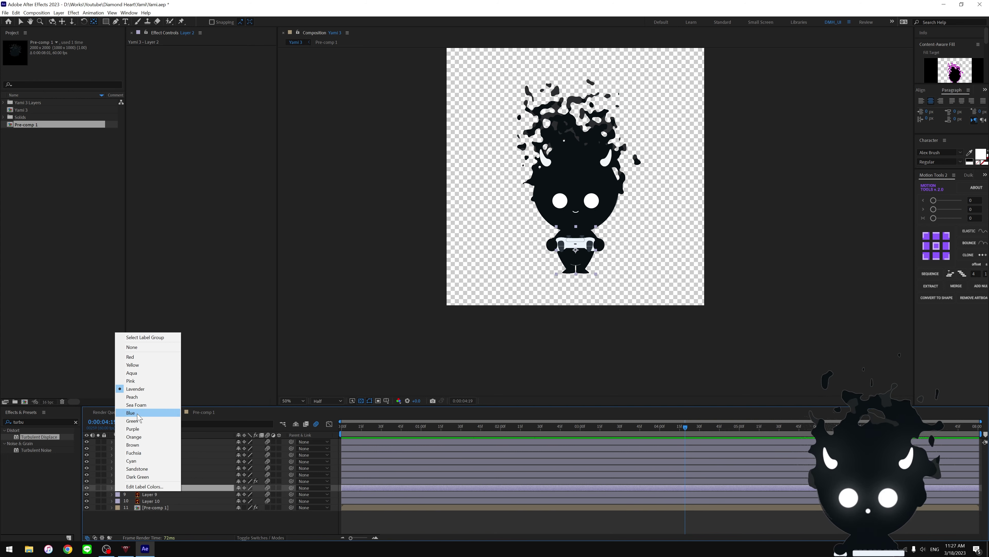
pyautogui.click(134, 444)
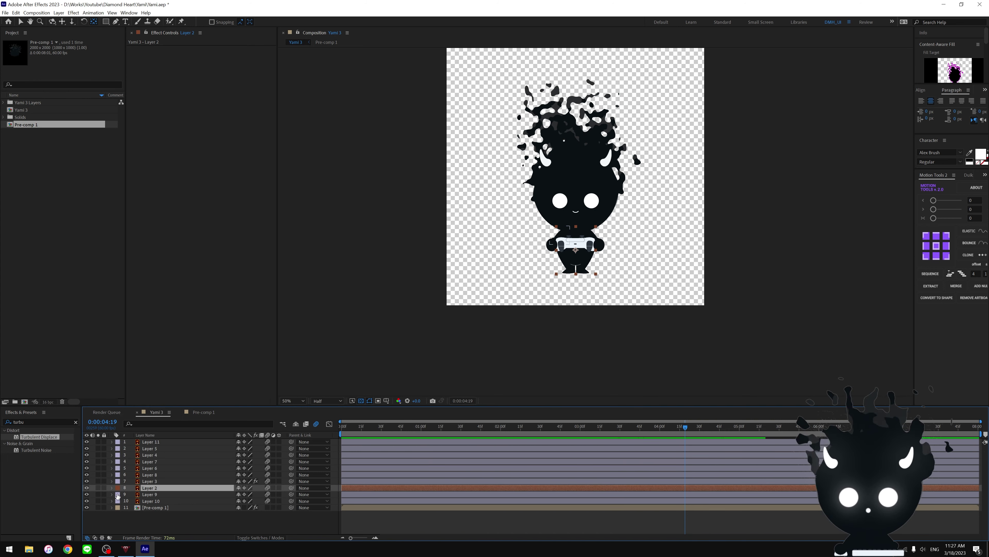
# - Parent Layers 9, 10 and Pre-comp 1 to Layer 2 and test by moving the body
pyautogui.click(370, 489)
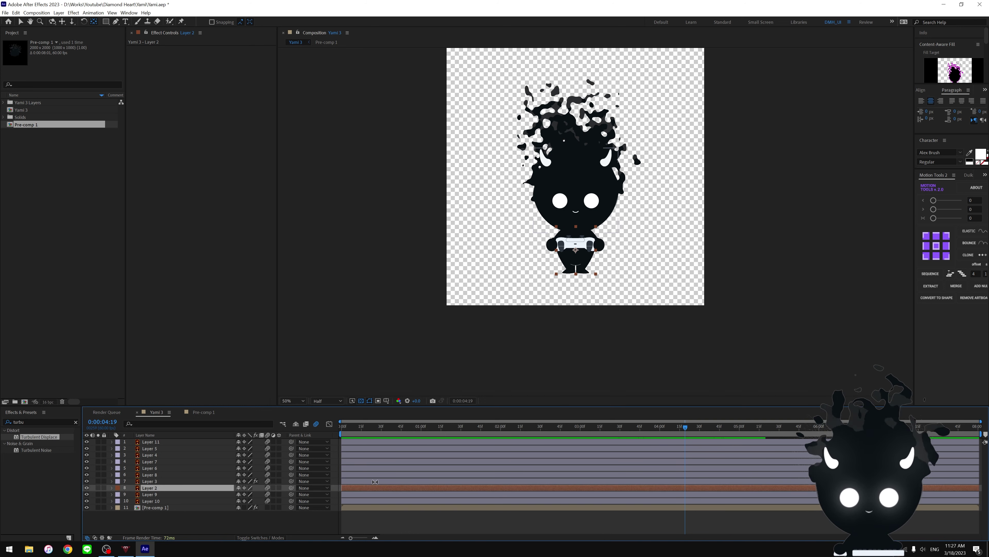
pyautogui.click(152, 495)
pyautogui.keyDown('shift'); pyautogui.click(184, 501); pyautogui.keyUp('shift')
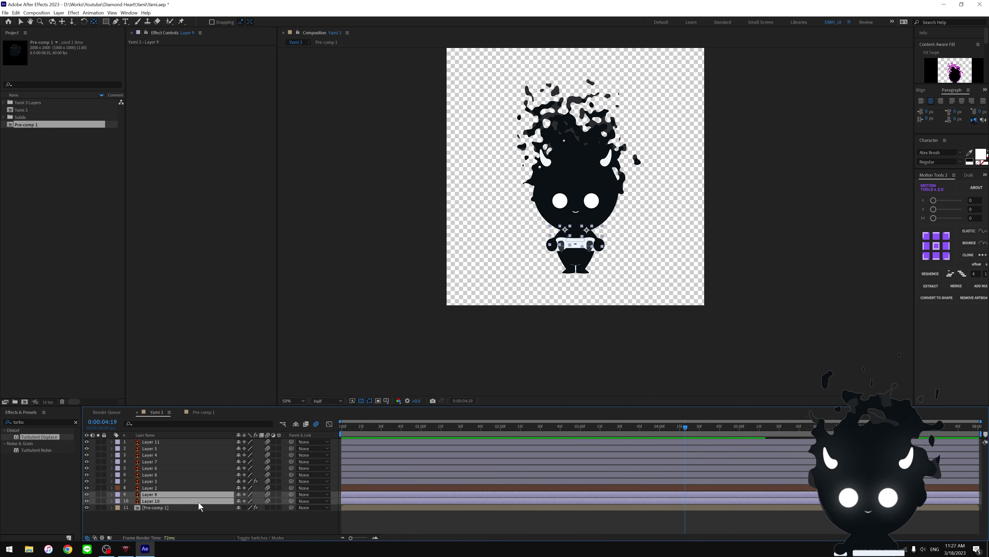
pyautogui.moveTo(291, 494); pyautogui.dragTo(152, 487)
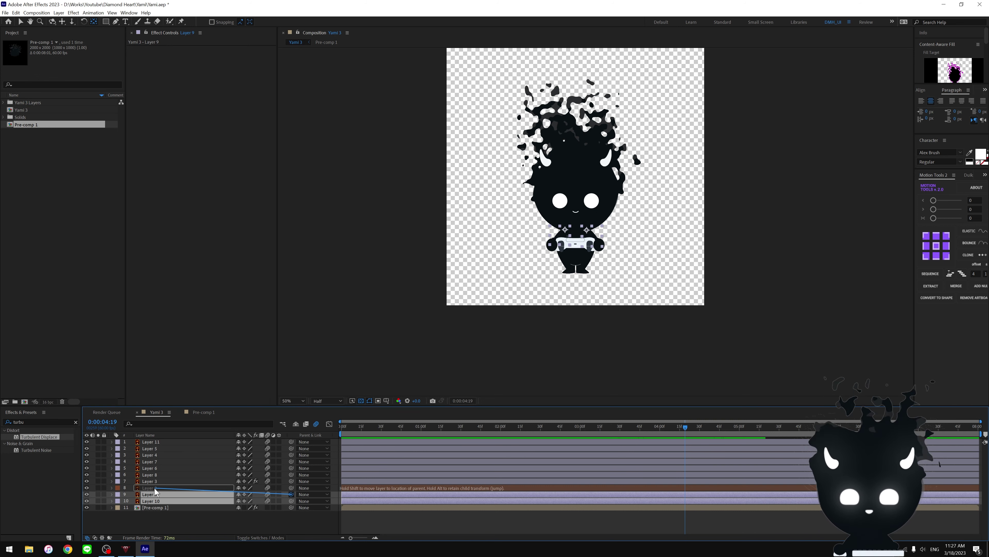
pyautogui.moveTo(291, 507); pyautogui.dragTo(152, 487)
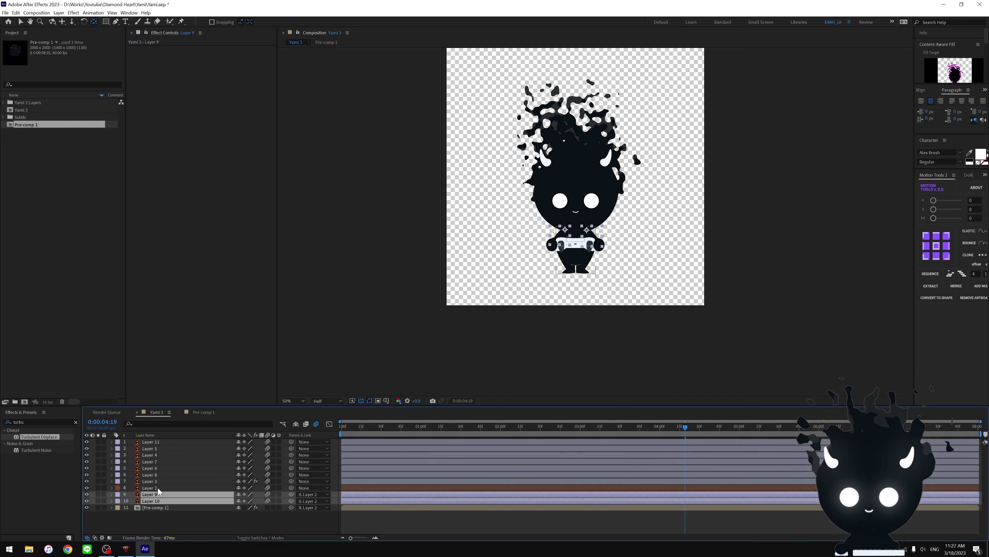
pyautogui.click(152, 487)
pyautogui.press('v')
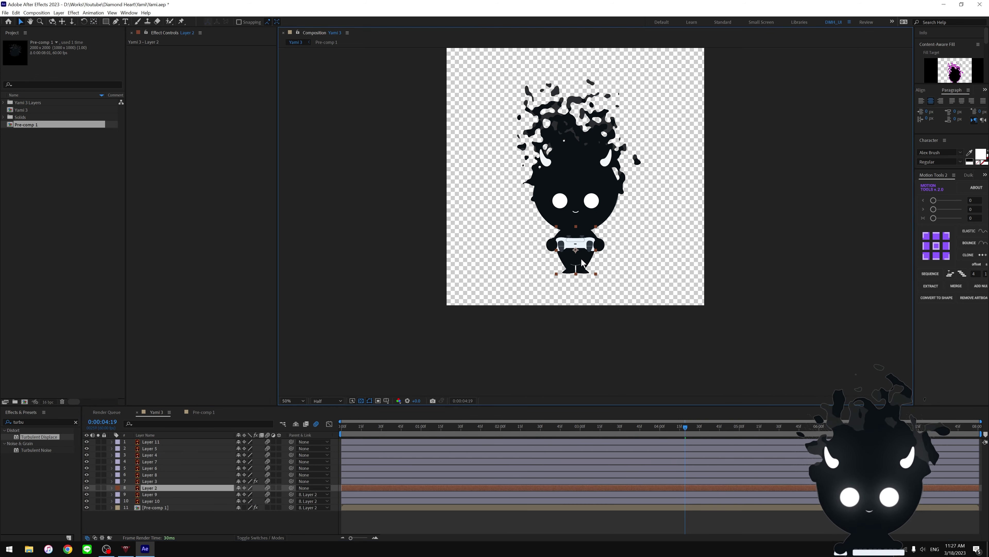
pyautogui.moveTo(582, 268); pyautogui.dragTo(592, 263)
pyautogui.hotkey('ctrl', 'z')
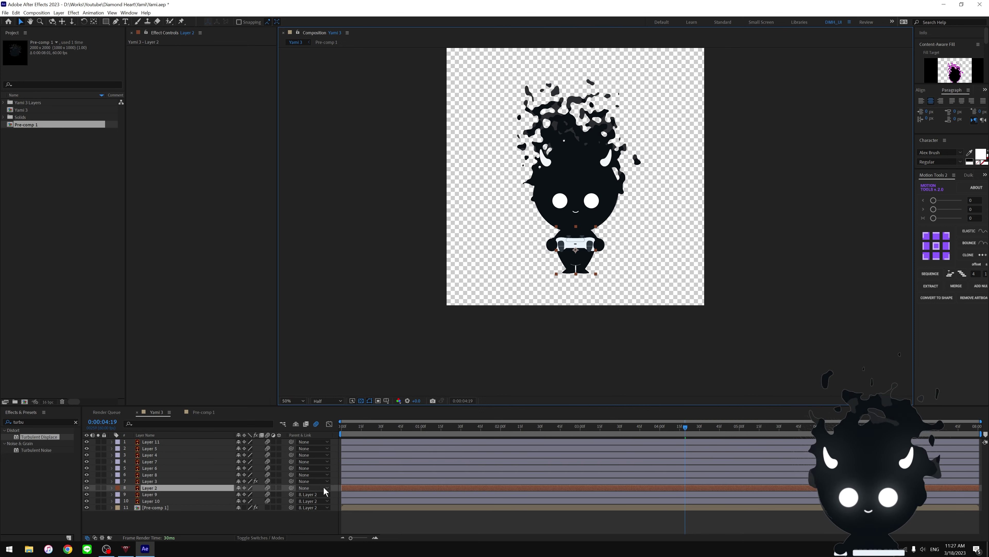
# - Parent Layer 3 to Layer 2, move its anchor to the neck, and tilt it about 5°
pyautogui.click(156, 481)
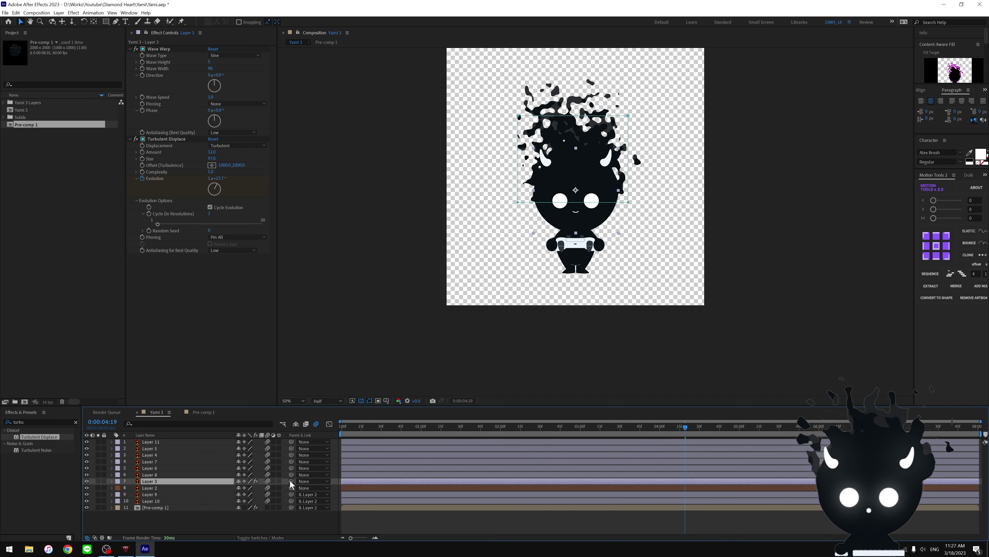
pyautogui.moveTo(292, 482); pyautogui.dragTo(152, 487)
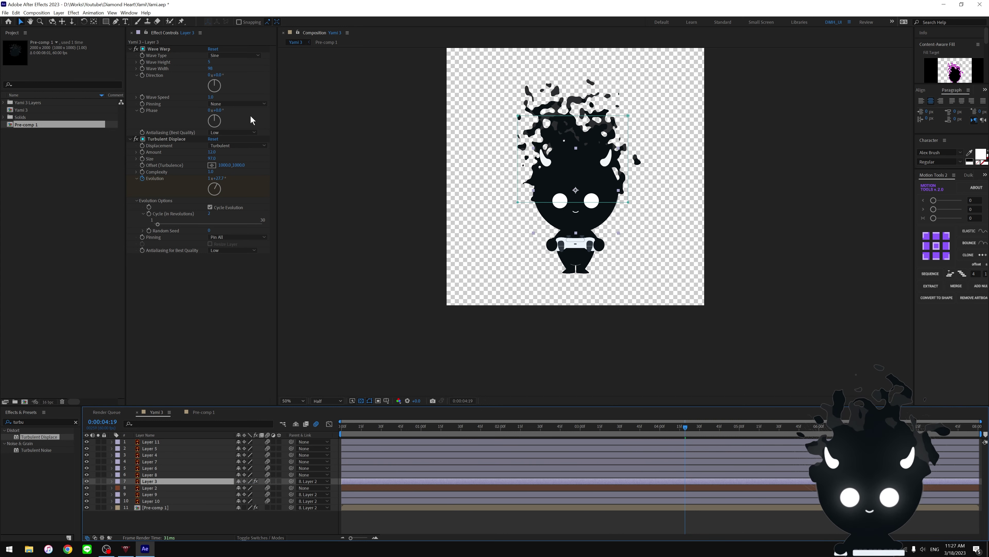
pyautogui.click(93, 22)
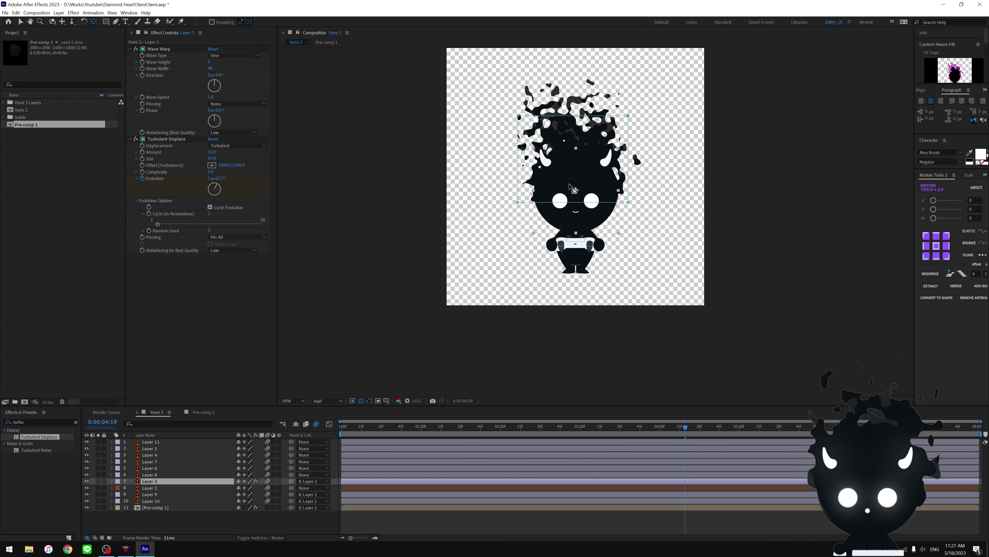
pyautogui.moveTo(575, 190); pyautogui.dragTo(575, 231)
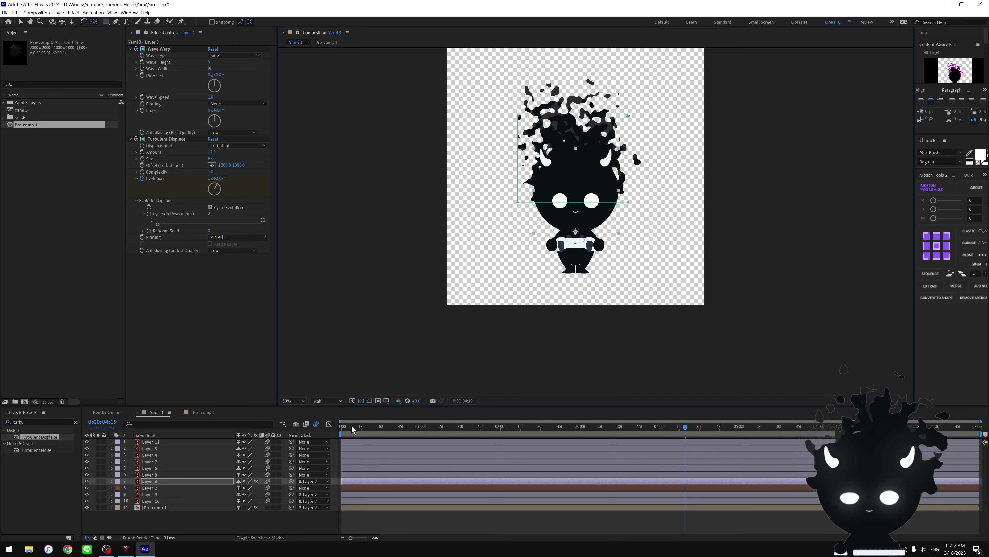
pyautogui.moveTo(349, 427); pyautogui.dragTo(314, 435)
pyautogui.press('r')
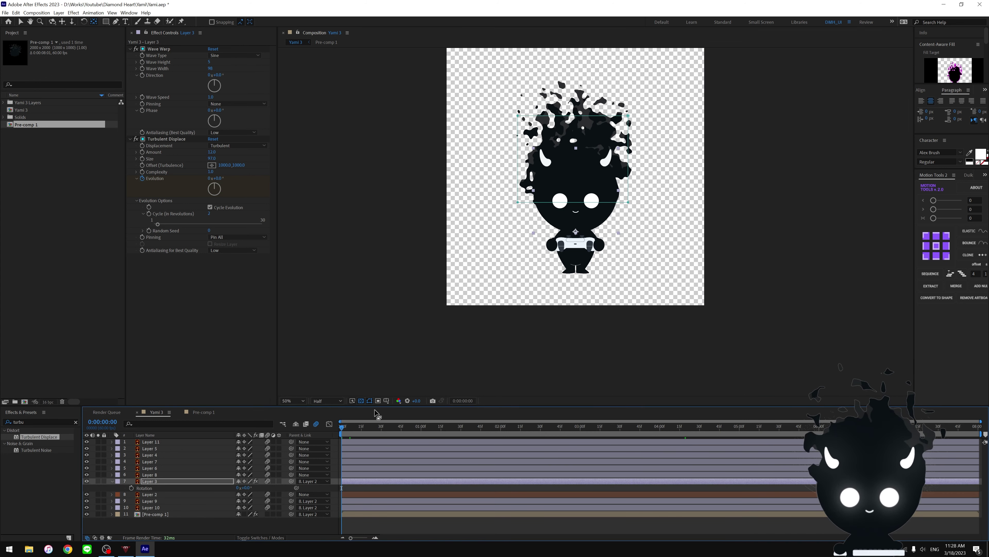
pyautogui.moveTo(238, 488)
pyautogui.mouseDown()
pyautogui.moveTo(329, 508)
pyautogui.moveTo(295, 520)
pyautogui.mouseUp()
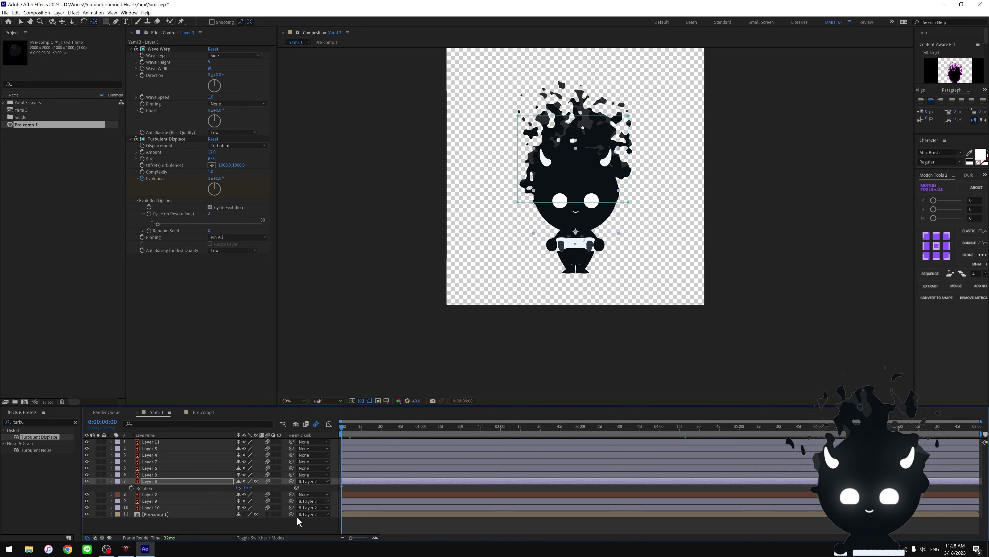
# - Parent Pre-comp 1 to Layer 3 and test tilting Layer 3 to about 10°
pyautogui.click(368, 514)
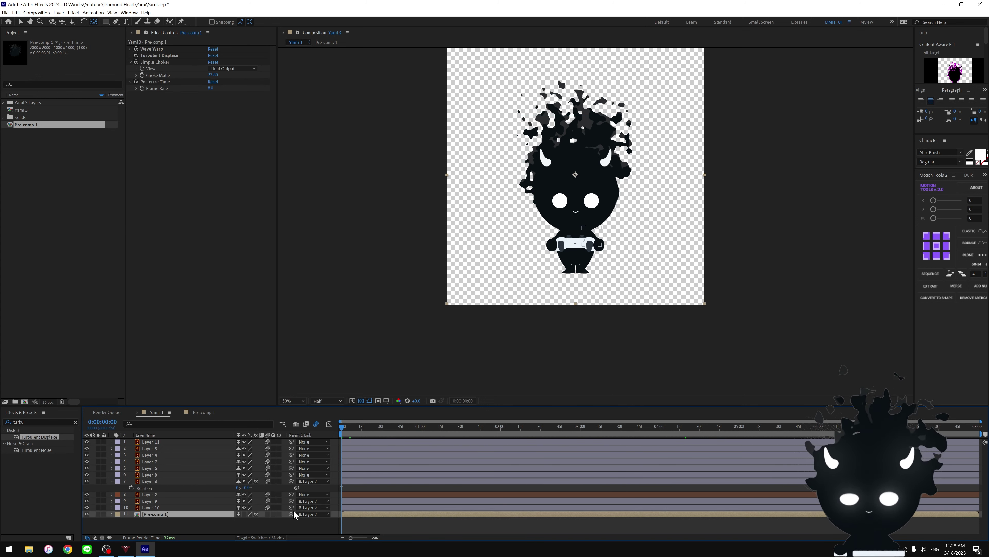
pyautogui.moveTo(291, 513); pyautogui.dragTo(135, 481)
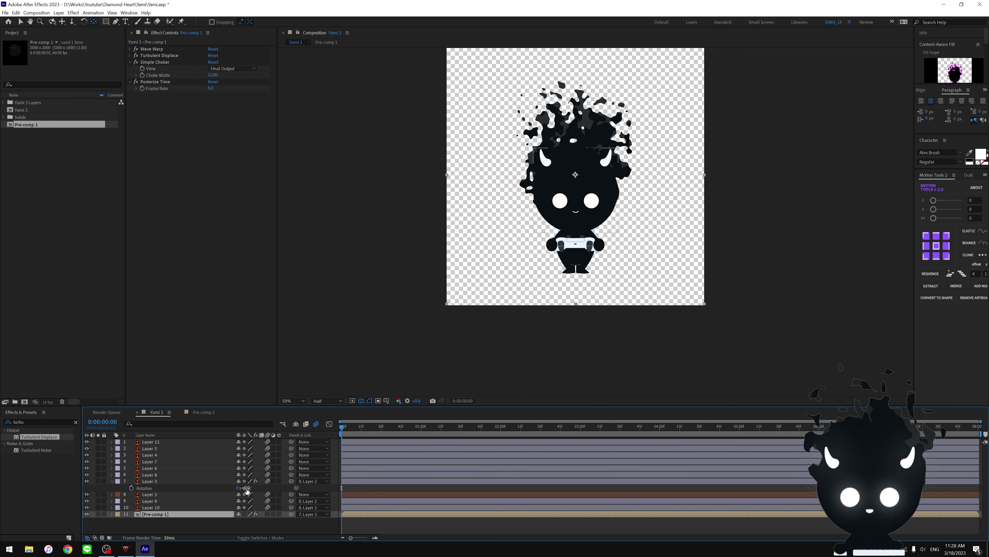
pyautogui.moveTo(243, 488); pyautogui.dragTo(246, 490)
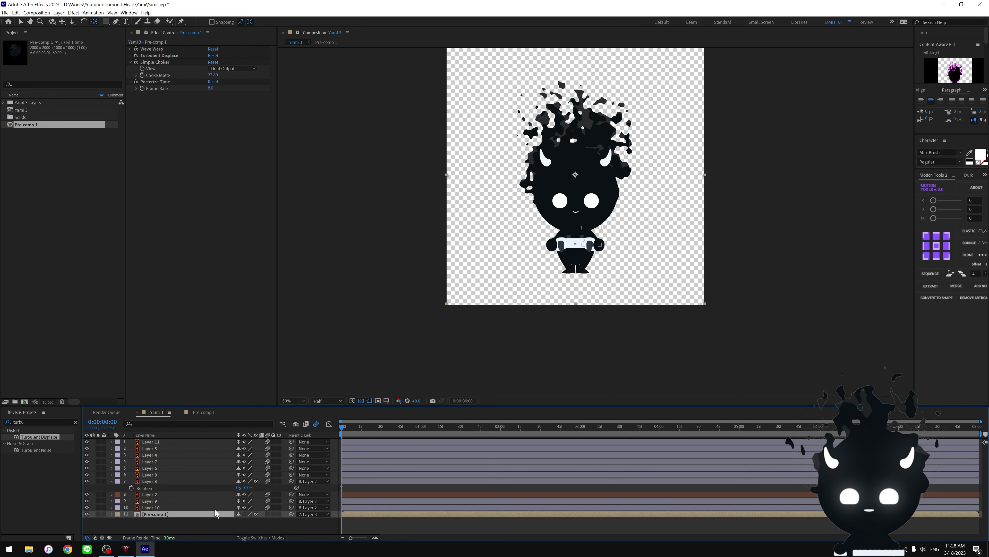
pyautogui.click(251, 524)
pyautogui.moveTo(292, 514); pyautogui.dragTo(117, 485)
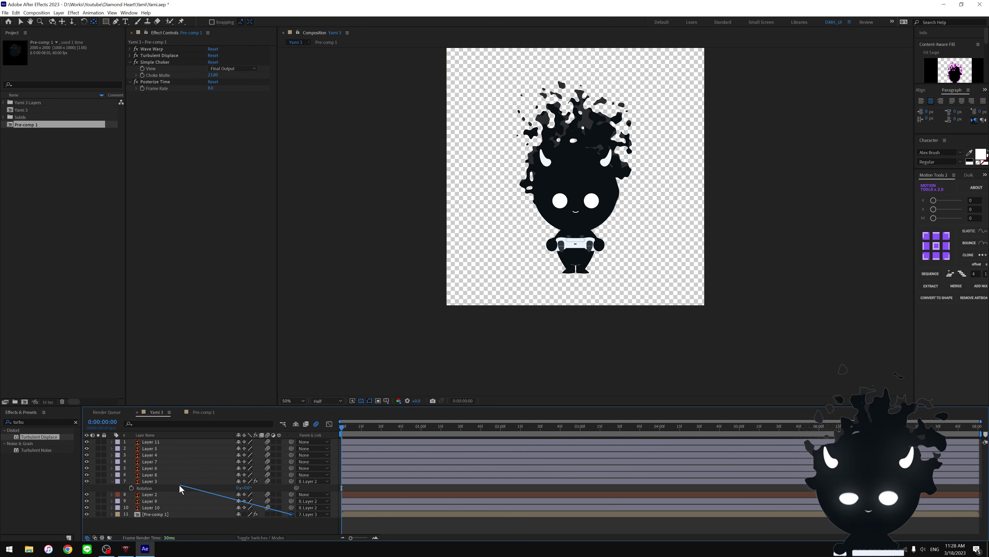
# - Pick the Ellipse Tool, undo the stray mask drawn on Layer 8, and deselect it
pyautogui.click(152, 475)
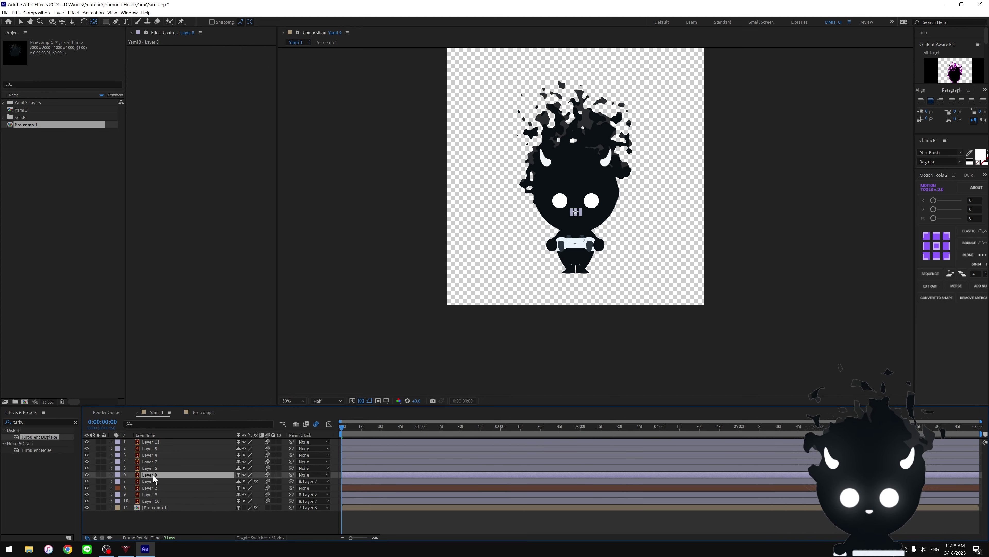
pyautogui.scroll(2, 607, 194)
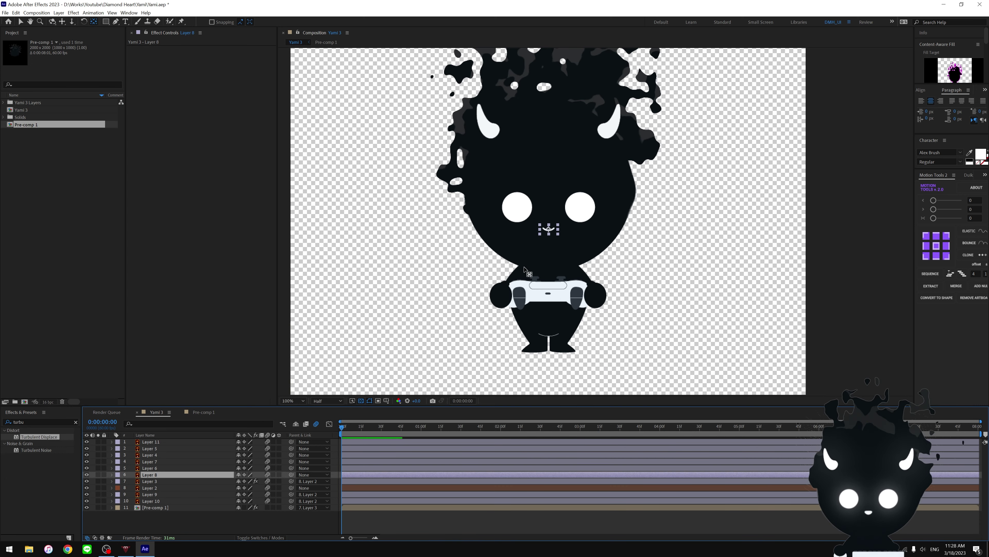
pyautogui.press('v')
pyautogui.scroll(2, 540, 234)
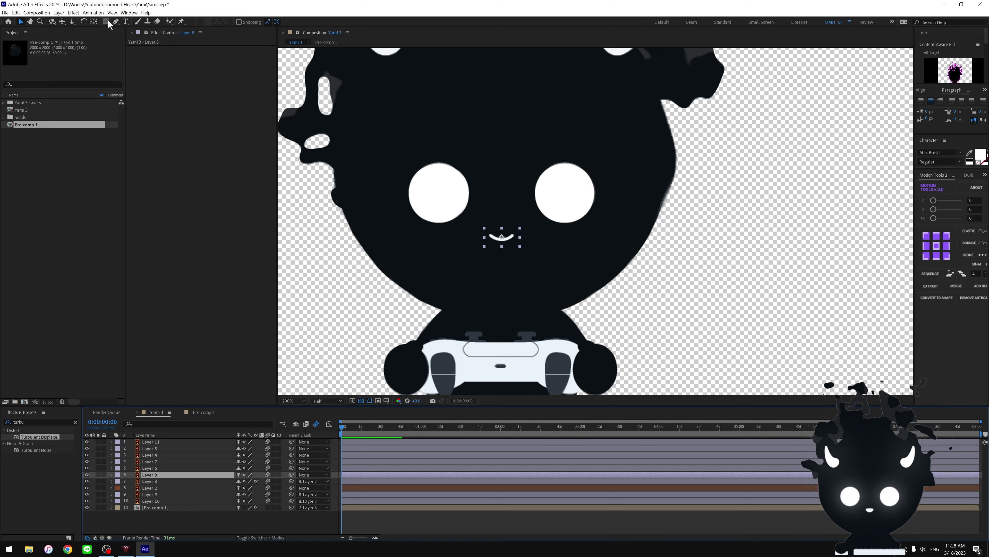
pyautogui.moveTo(109, 25); pyautogui.dragTo(132, 39)
pyautogui.click(133, 38)
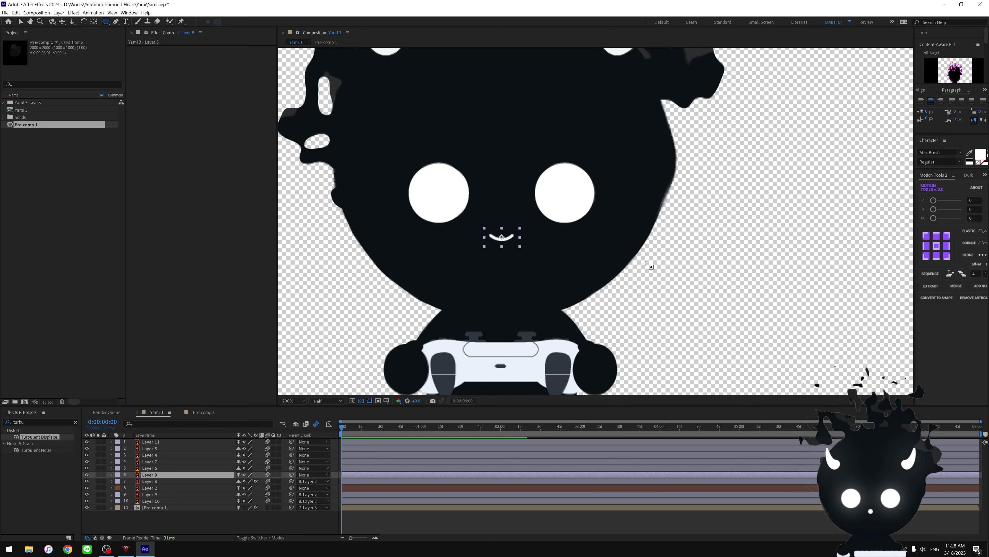
pyautogui.moveTo(495, 212); pyautogui.dragTo(508, 220)
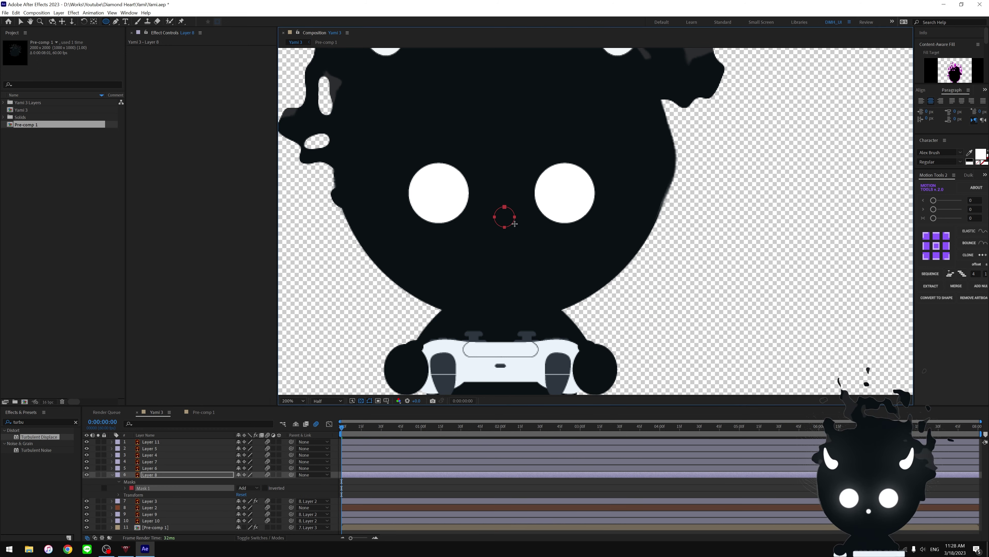
pyautogui.hotkey('ctrl', 'z')
pyautogui.press('F2')
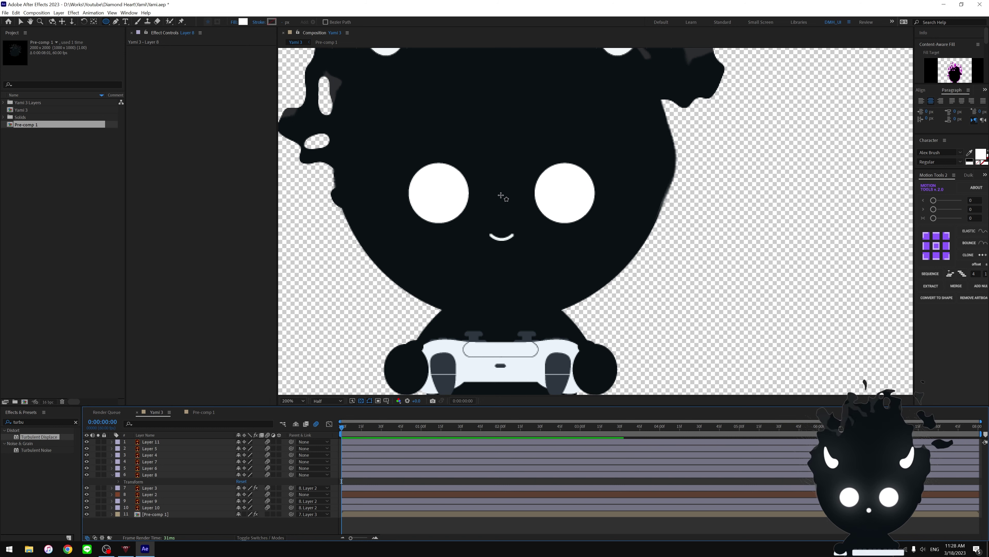
# - Draw an ellipse shape over the mouth and stack Shape Layer 1 just above Layer 8
pyautogui.moveTo(498, 194)
pyautogui.mouseDown()
pyautogui.moveTo(518, 210)
pyautogui.moveTo(517, 238)
pyautogui.mouseUp()
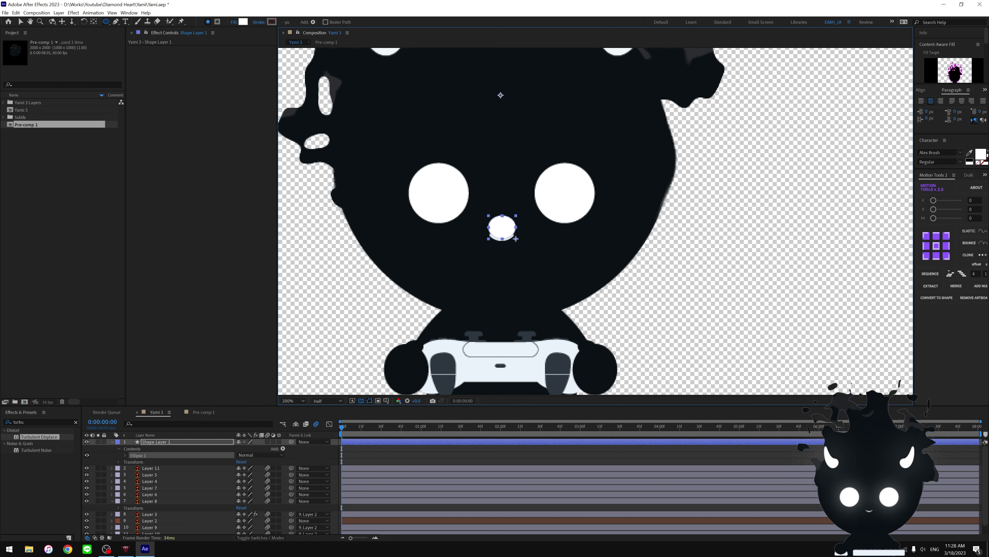
pyautogui.moveTo(516, 239); pyautogui.dragTo(517, 239)
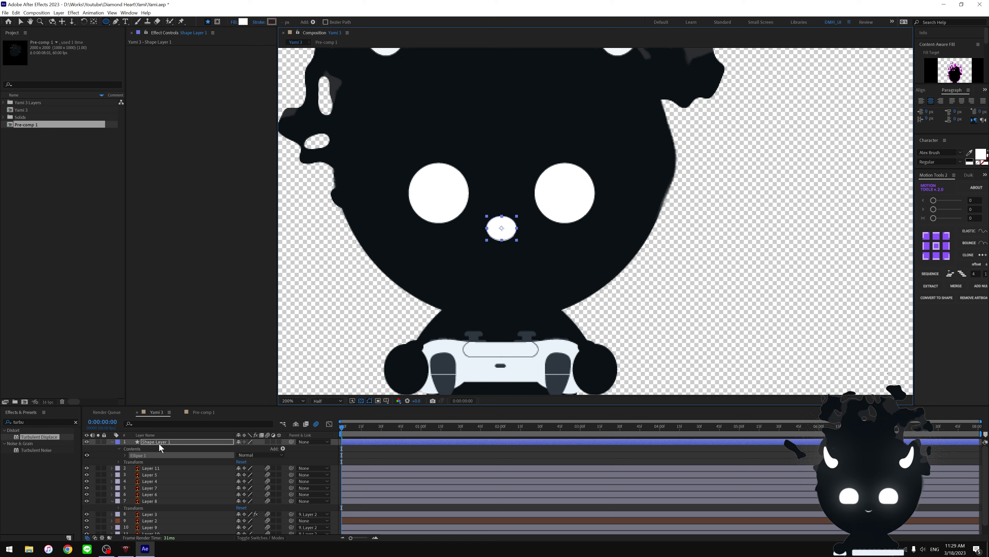
pyautogui.moveTo(159, 443); pyautogui.dragTo(152, 498)
pyautogui.click(148, 501)
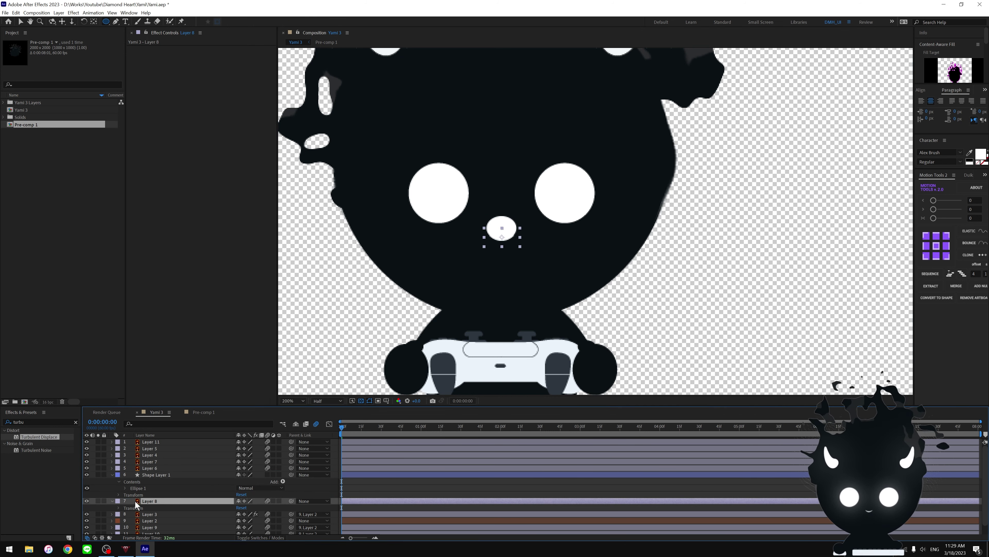
pyautogui.click(112, 500)
# - Give Shape Layer 1 a white stroke and no fill
pyautogui.click(153, 475)
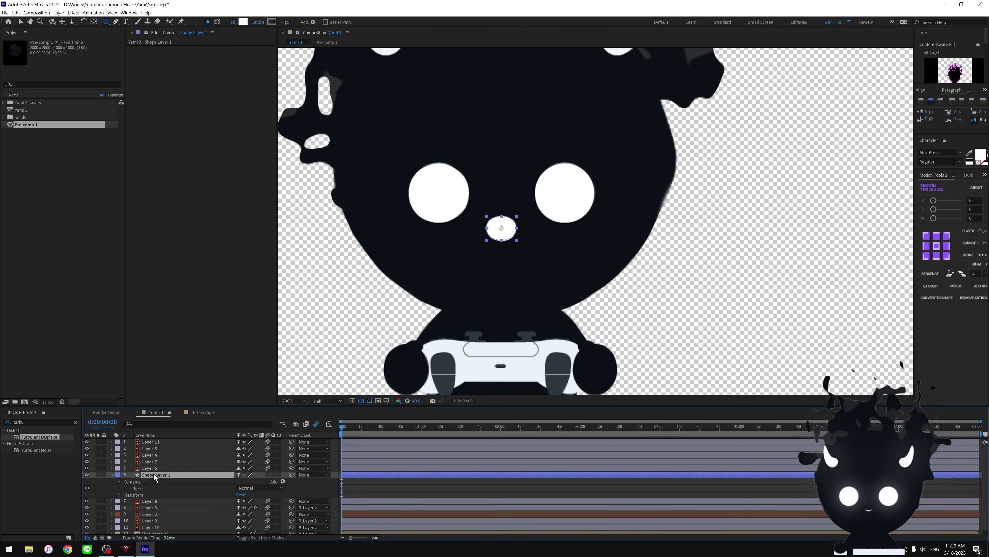
pyautogui.click(272, 22)
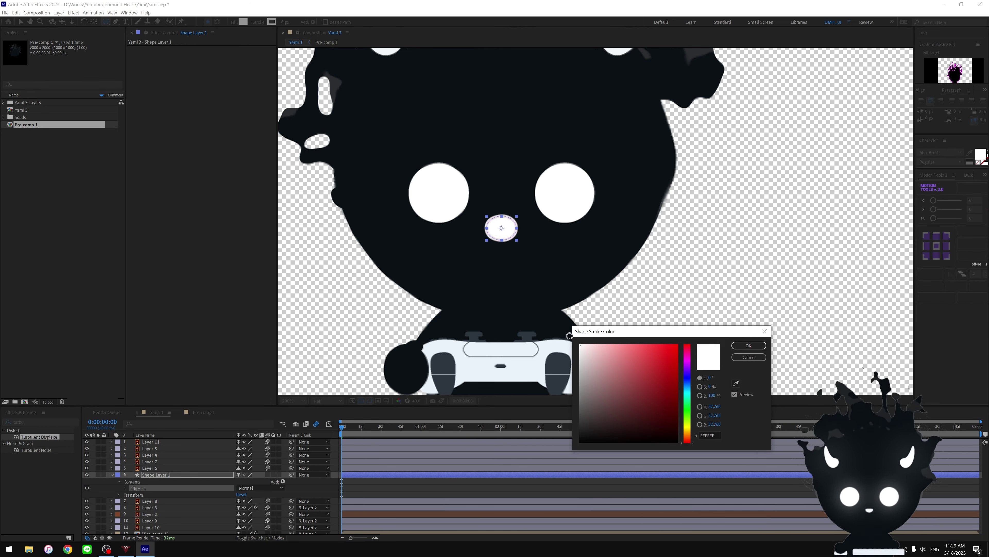
pyautogui.click(749, 345)
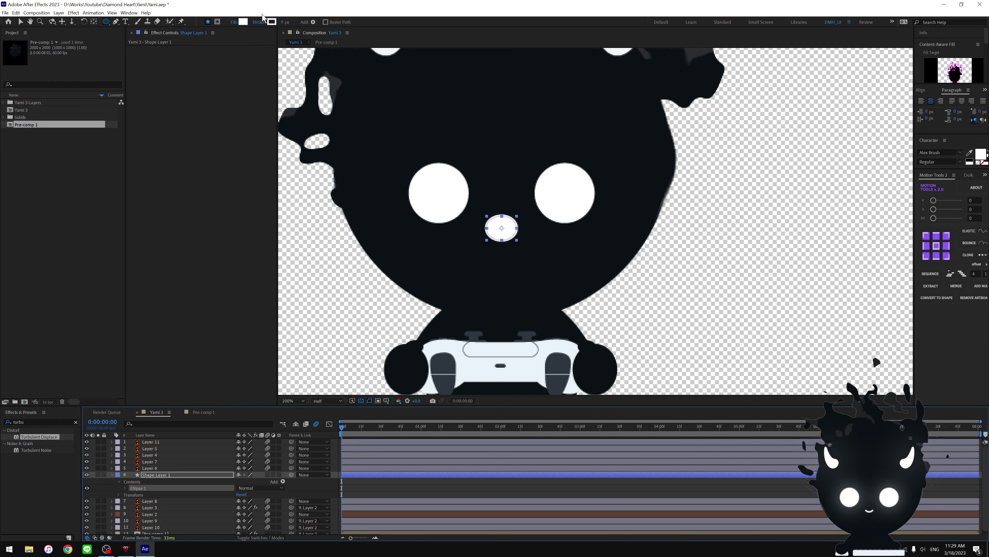
pyautogui.click(234, 21)
pyautogui.click(288, 257)
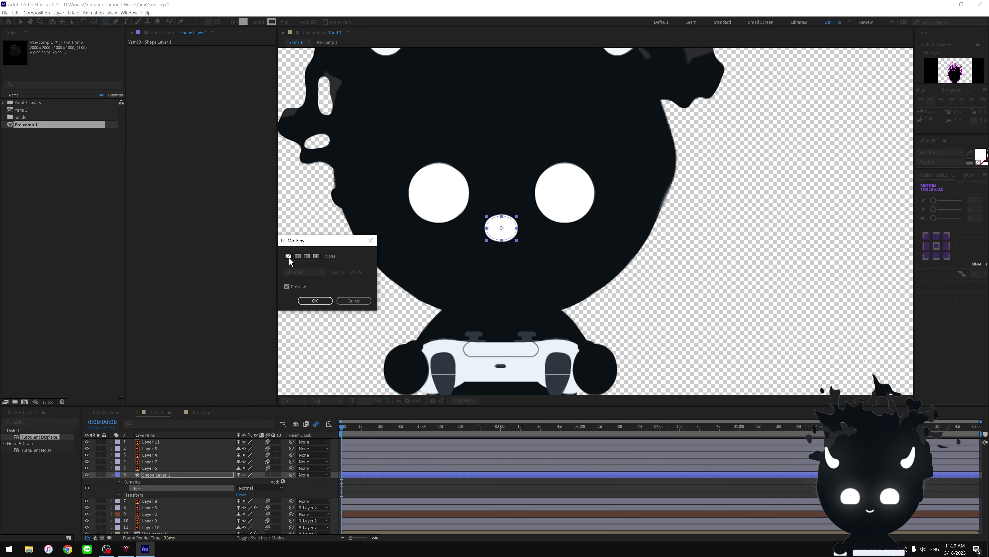
pyautogui.click(315, 300)
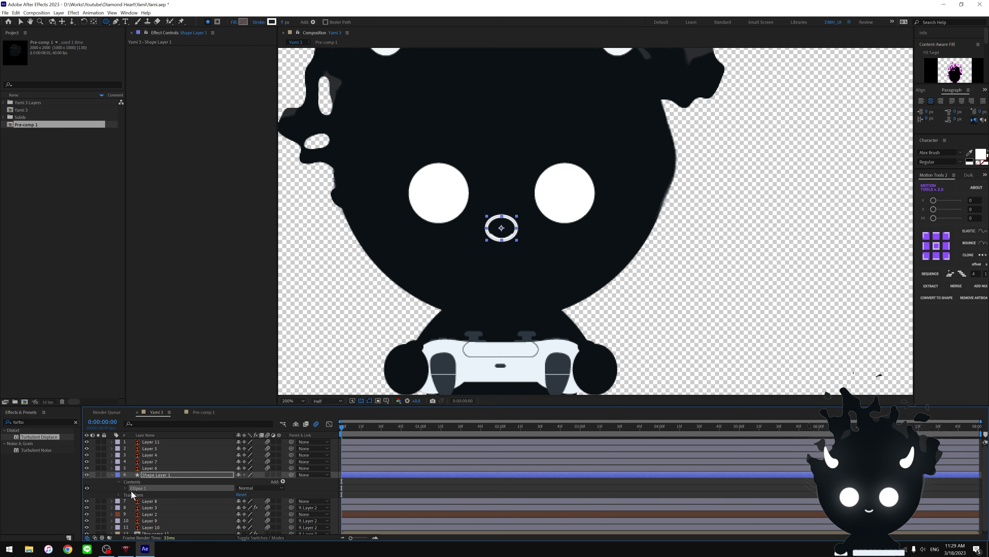
# - Expand Ellipse 1 and convert Ellipse Path 1 into a Bezier path
pyautogui.click(124, 489)
pyautogui.click(125, 488)
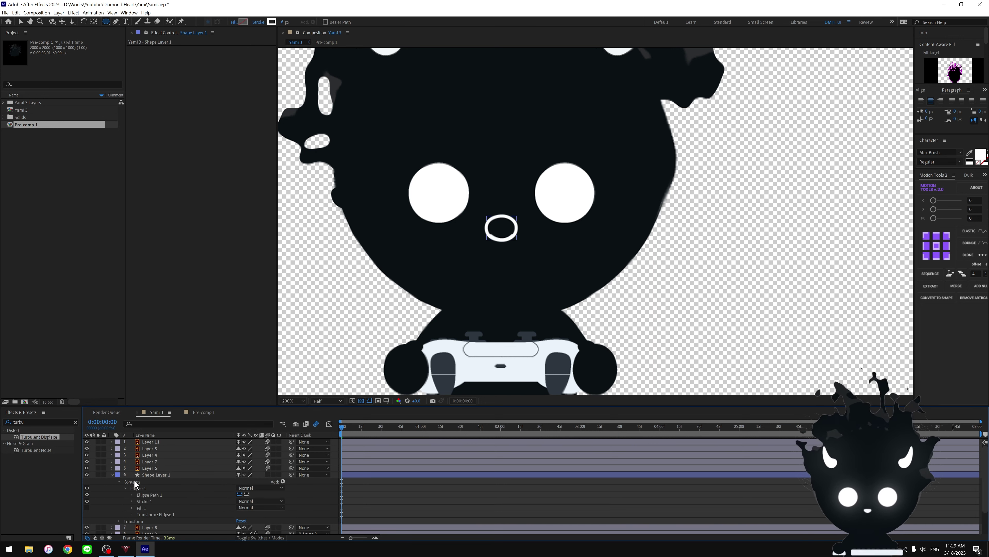
pyautogui.click(151, 474)
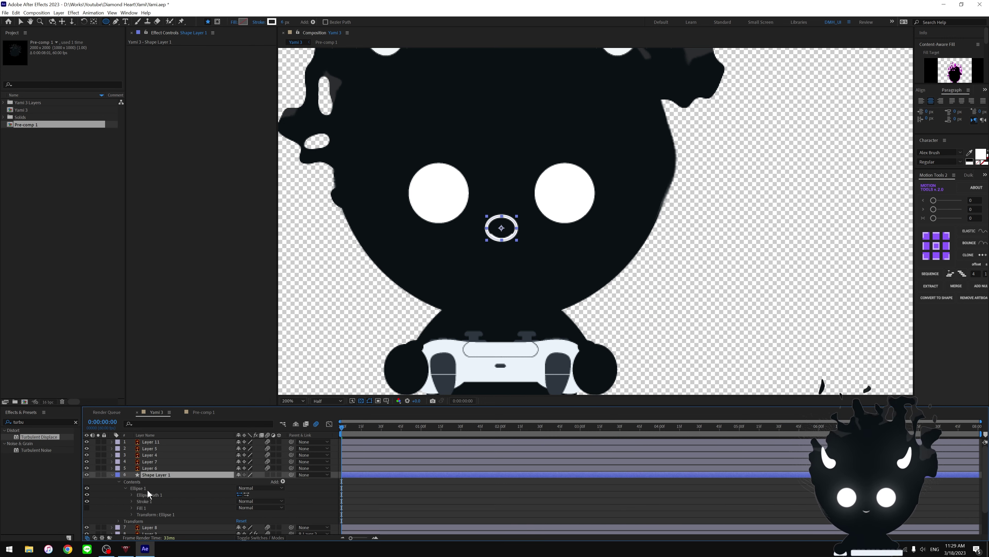
pyautogui.click(139, 488)
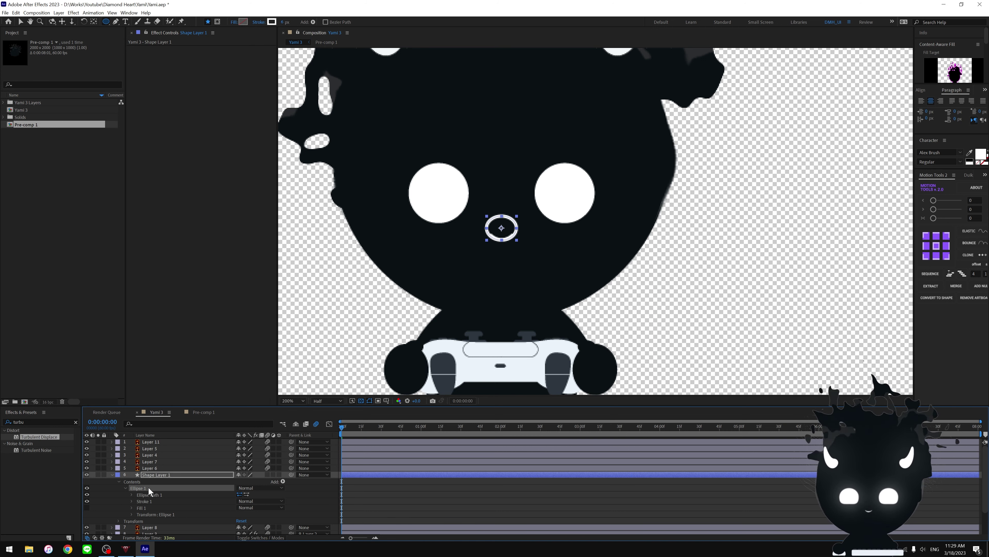
pyautogui.click(152, 495)
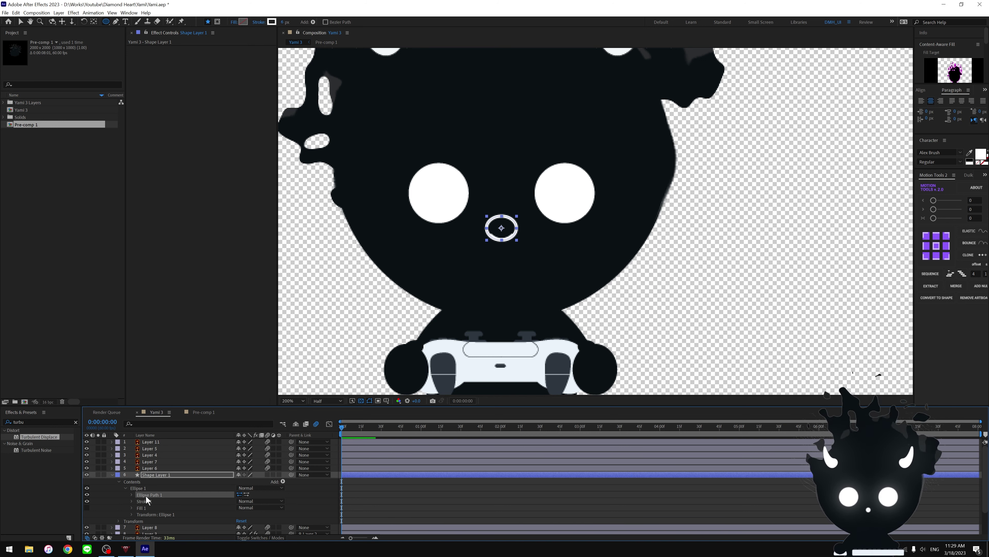
pyautogui.click(131, 495)
pyautogui.rightClick(155, 493)
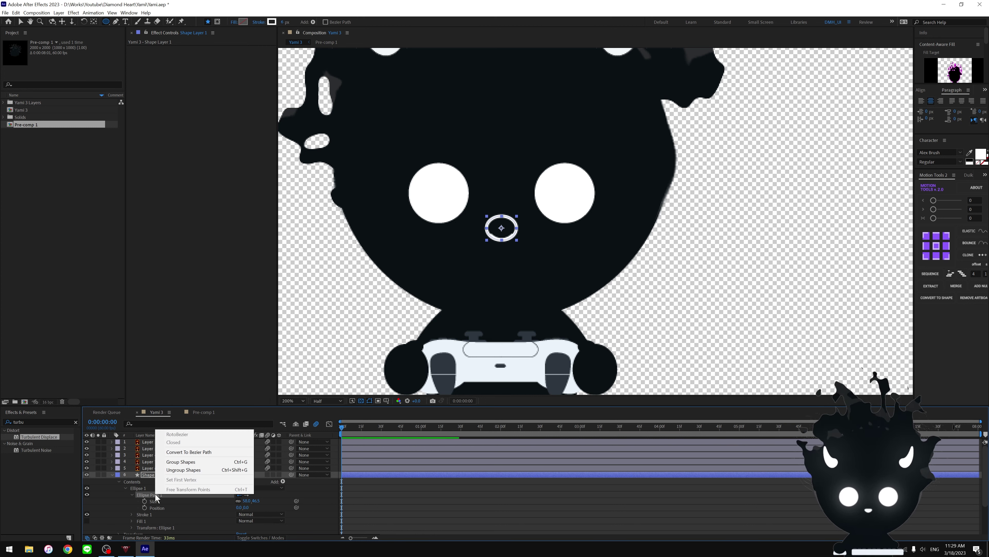
pyautogui.click(155, 494)
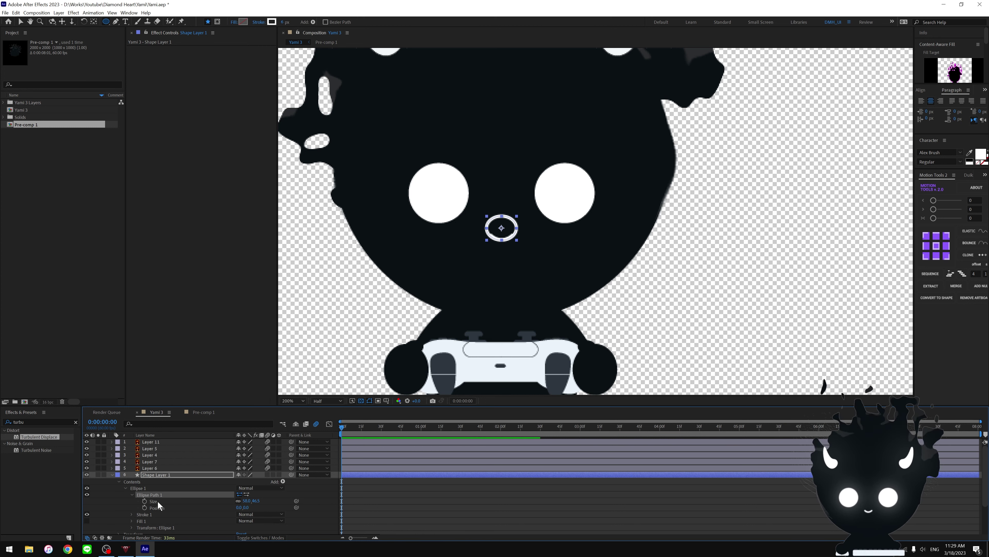
pyautogui.rightClick(156, 495)
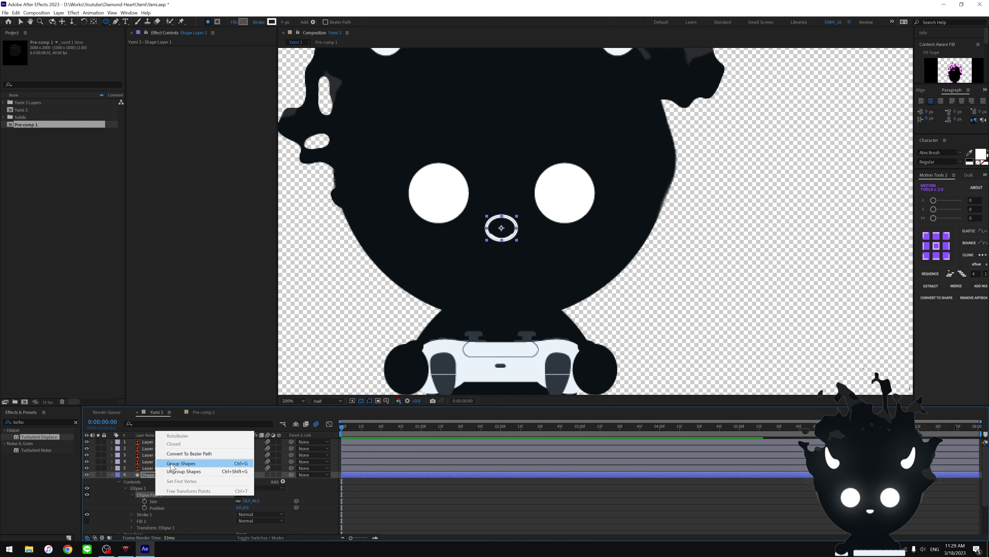
pyautogui.click(212, 454)
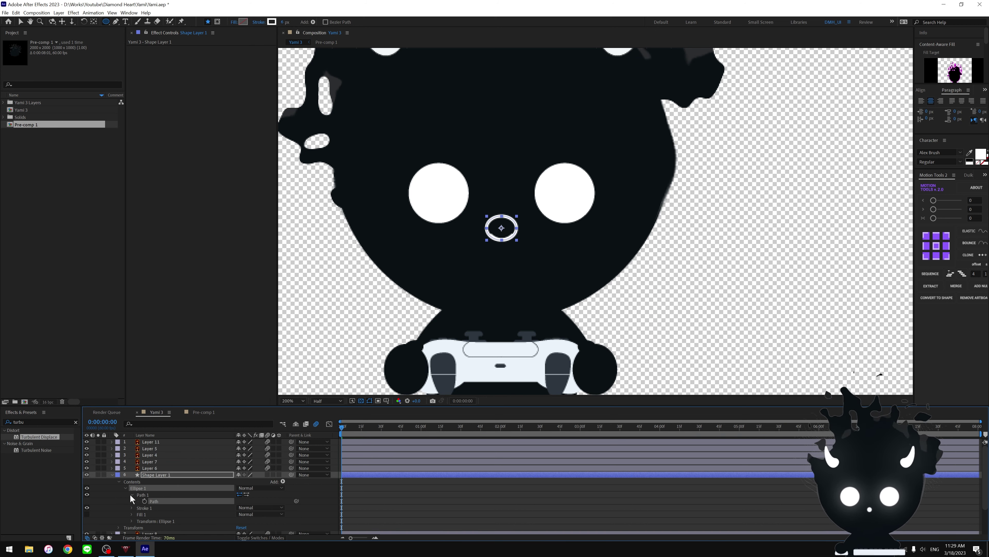
# - Pull the oval's top vertex down to bend the path into a smile curve
pyautogui.click(157, 500)
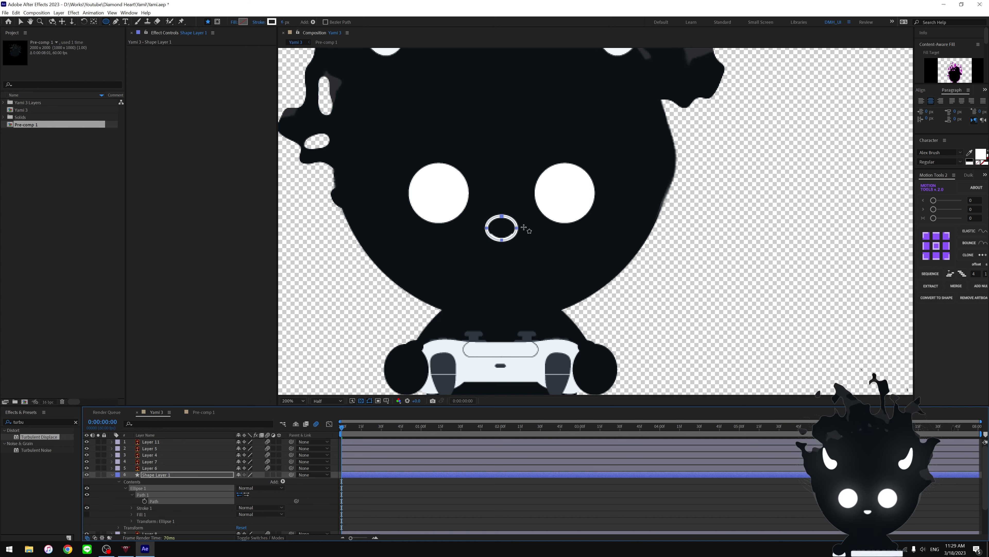
pyautogui.click(117, 22)
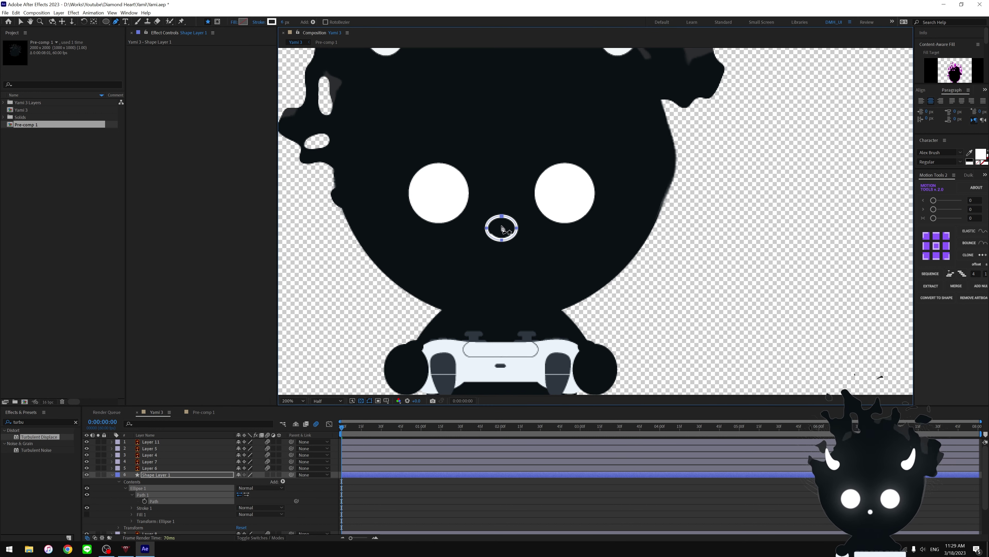
pyautogui.click(393, 490)
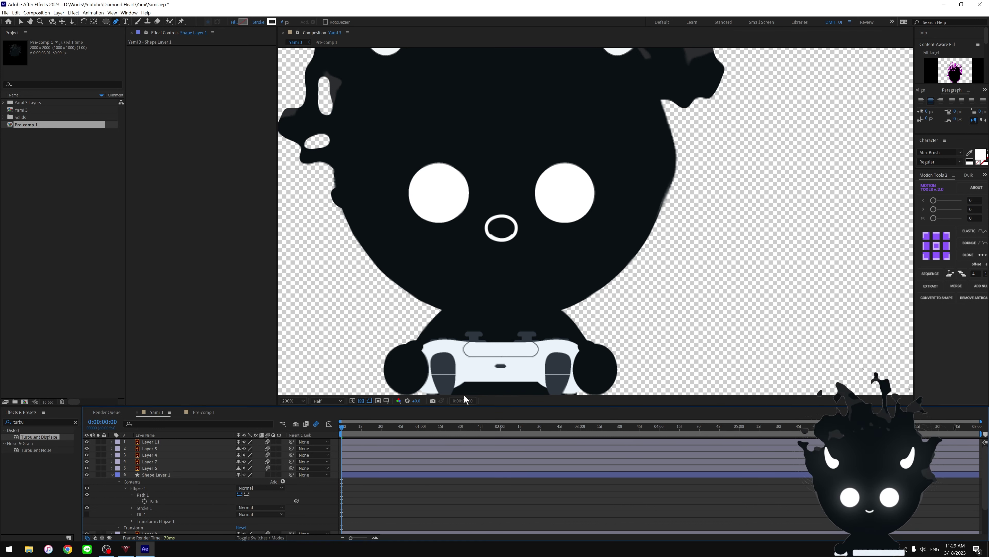
pyautogui.click(502, 218)
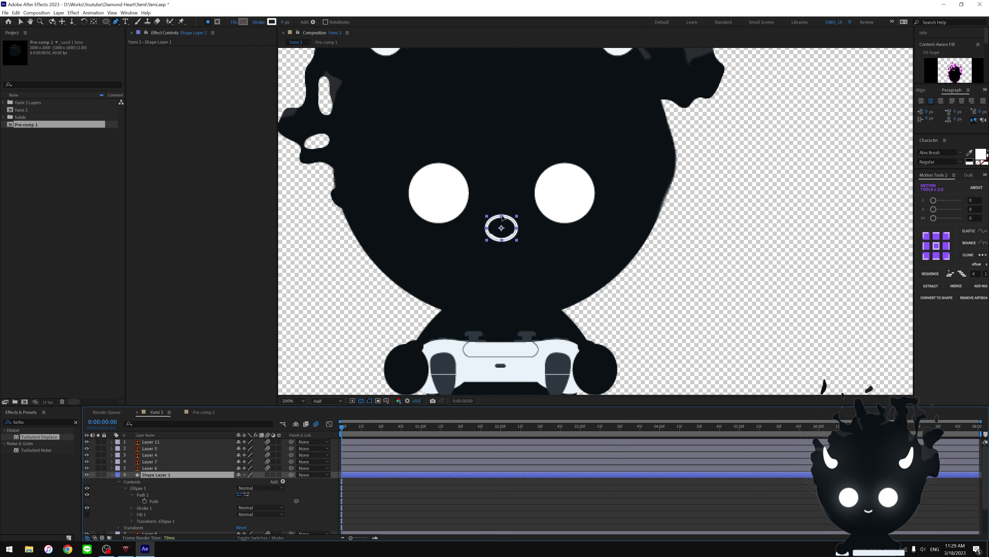
pyautogui.moveTo(503, 217); pyautogui.dragTo(502, 225)
pyautogui.press('.')
pyautogui.moveTo(420, 235); pyautogui.dragTo(545, 259)
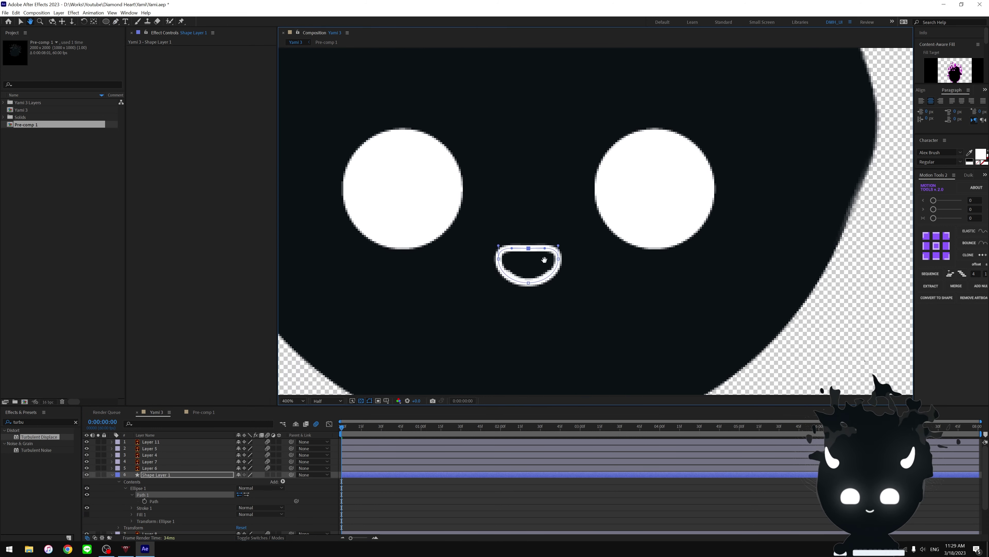
pyautogui.press('.')
pyautogui.moveTo(479, 282)
pyautogui.mouseDown()
pyautogui.moveTo(504, 242)
pyautogui.moveTo(483, 310)
pyautogui.mouseUp()
# - Make the smile's left and right tips sharp corners
pyautogui.press('g')
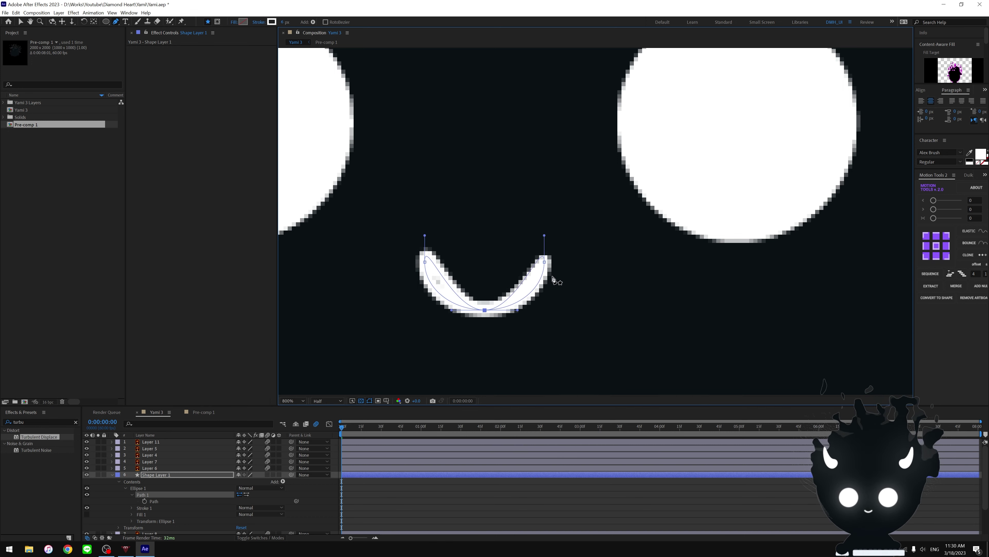
pyautogui.click(544, 262)
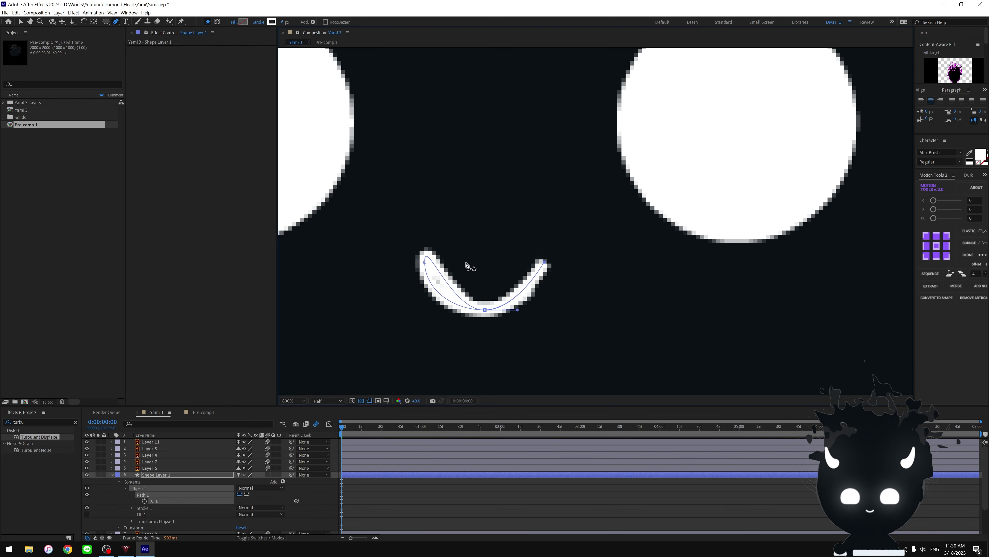
pyautogui.click(425, 261)
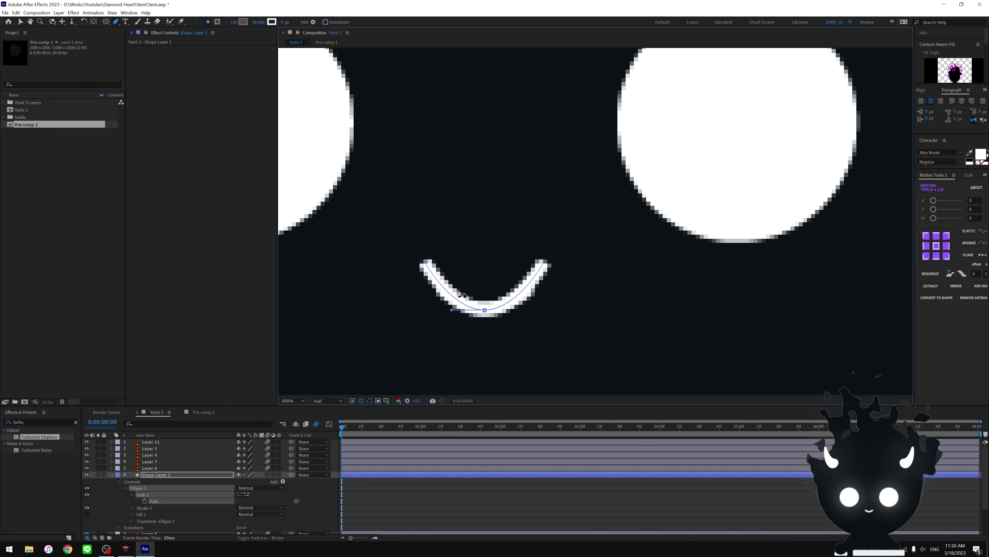
pyautogui.scroll(-2, 129, 510)
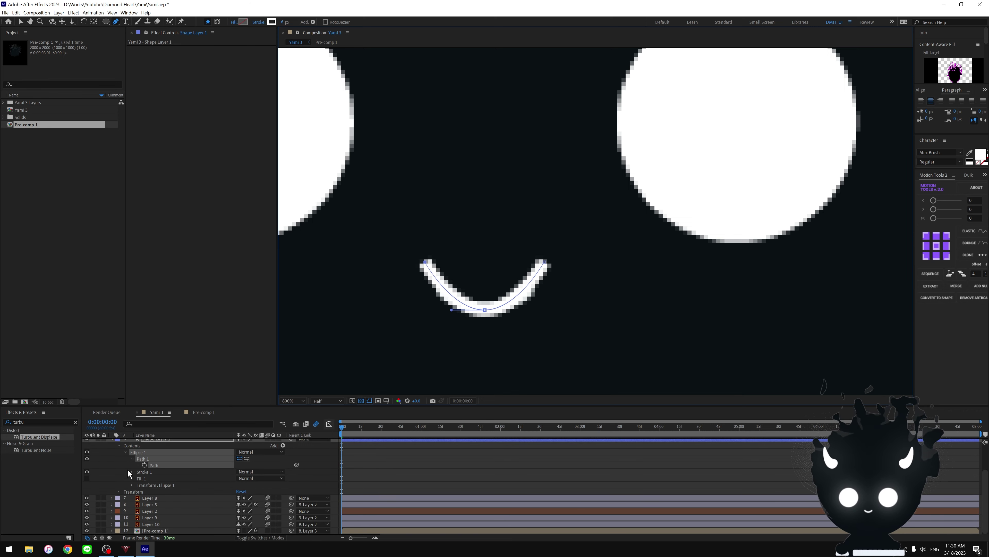
pyautogui.scroll(2, 131, 482)
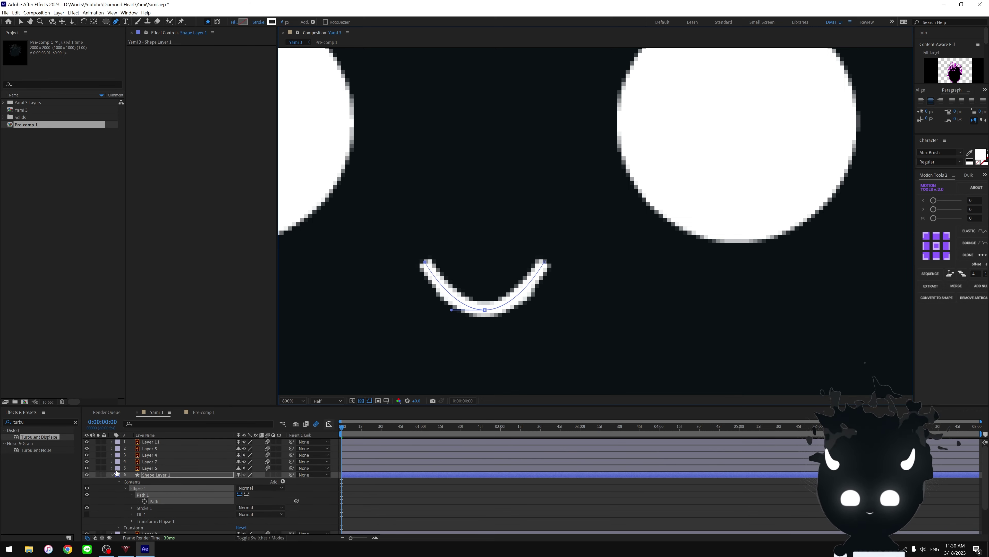
# - Lower both ends of the new smile inward, comparing against the old Layer 8 smile
pyautogui.click(112, 474)
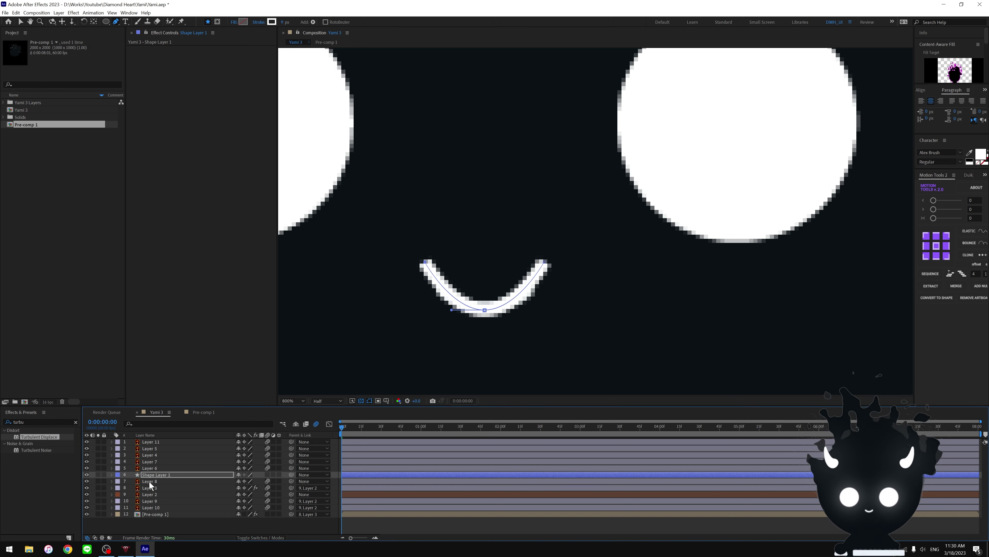
pyautogui.click(150, 482)
pyautogui.moveTo(500, 318); pyautogui.dragTo(509, 264)
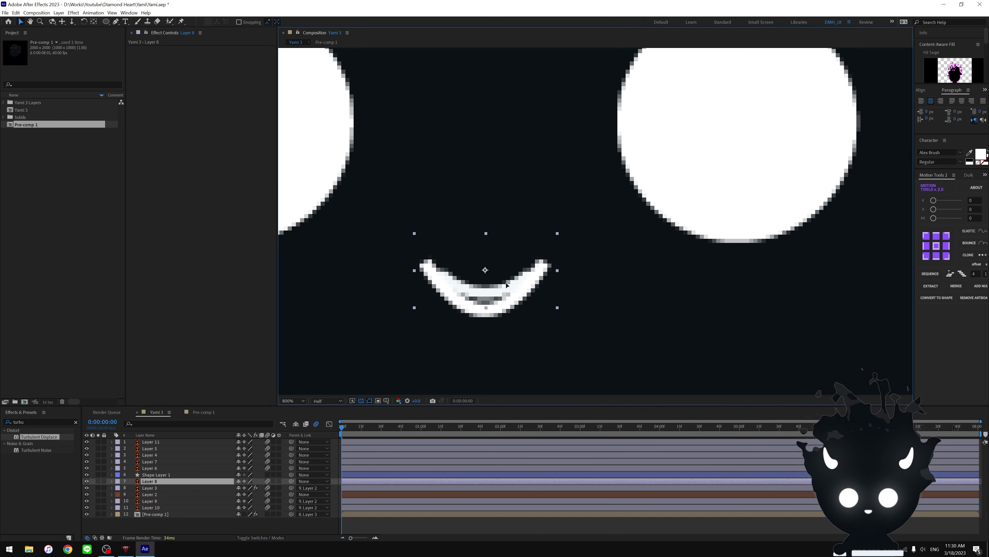
pyautogui.hotkey('ctrl', 'z')
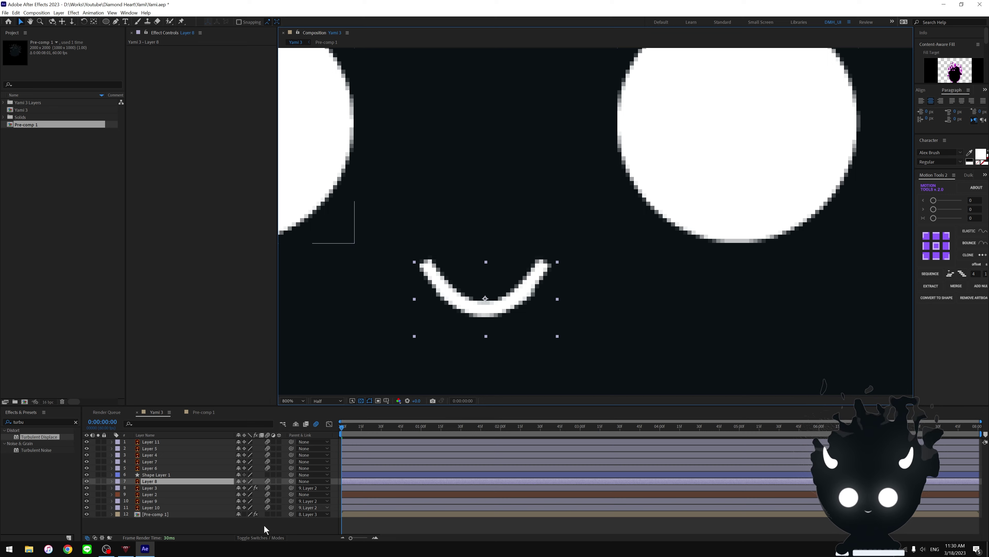
pyautogui.click(365, 475)
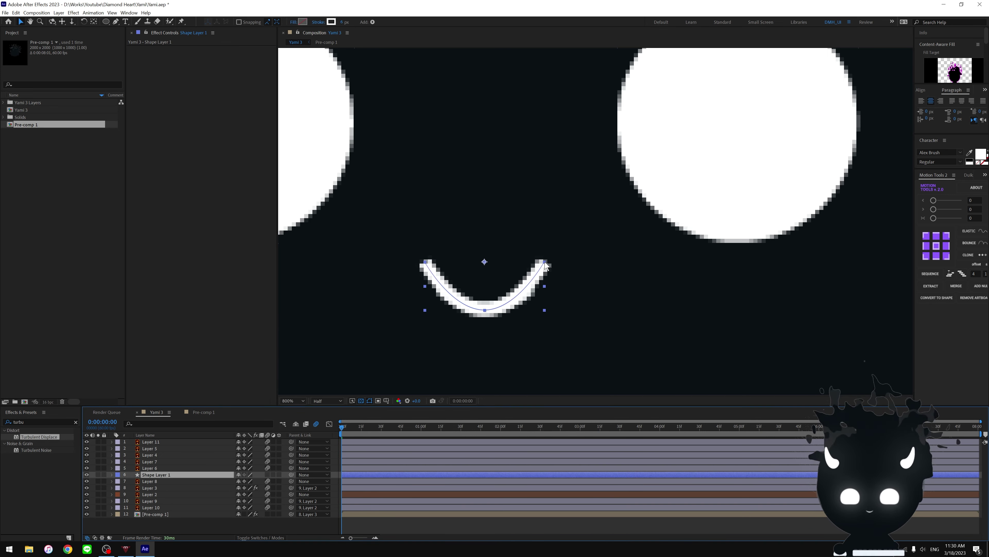
pyautogui.press('g')
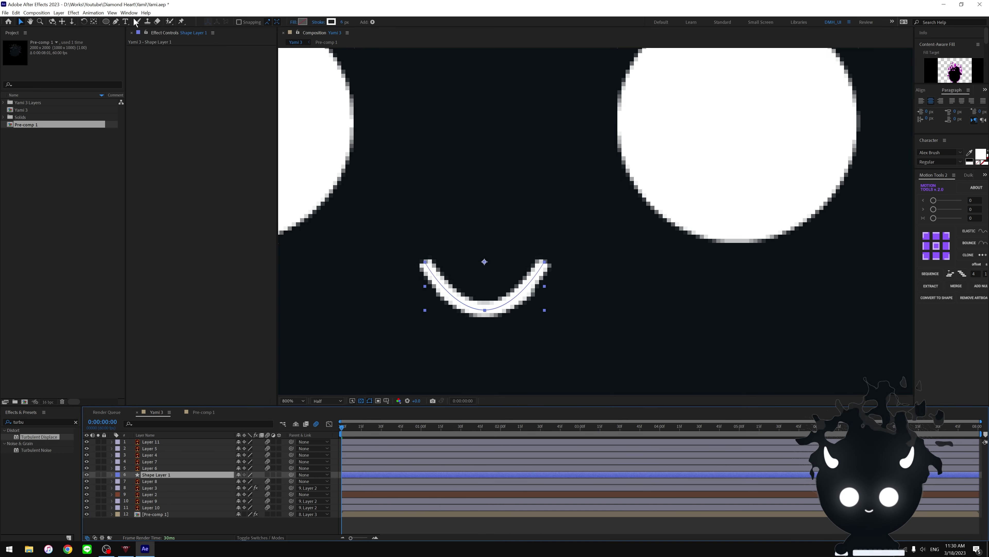
pyautogui.moveTo(544, 261); pyautogui.dragTo(529, 289)
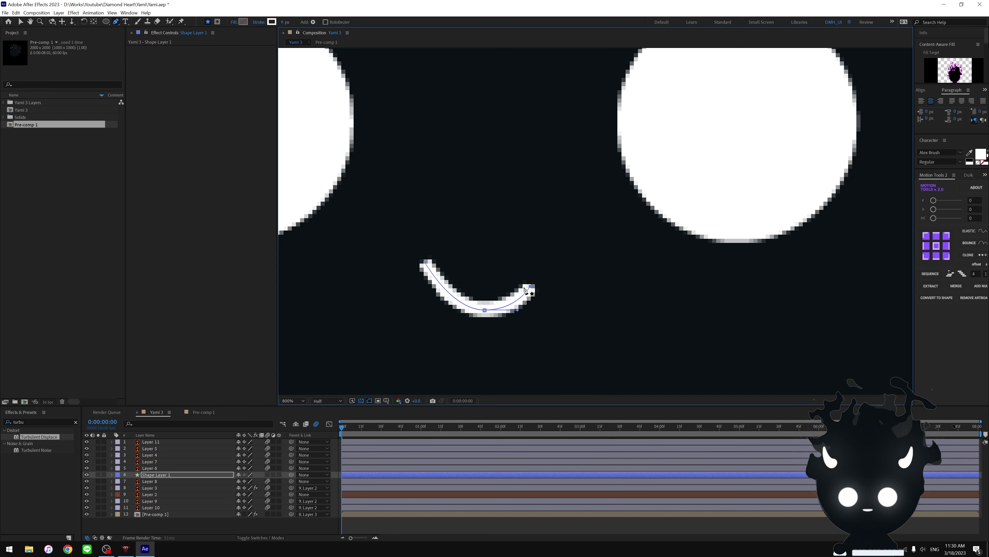
pyautogui.moveTo(424, 263); pyautogui.dragTo(439, 287)
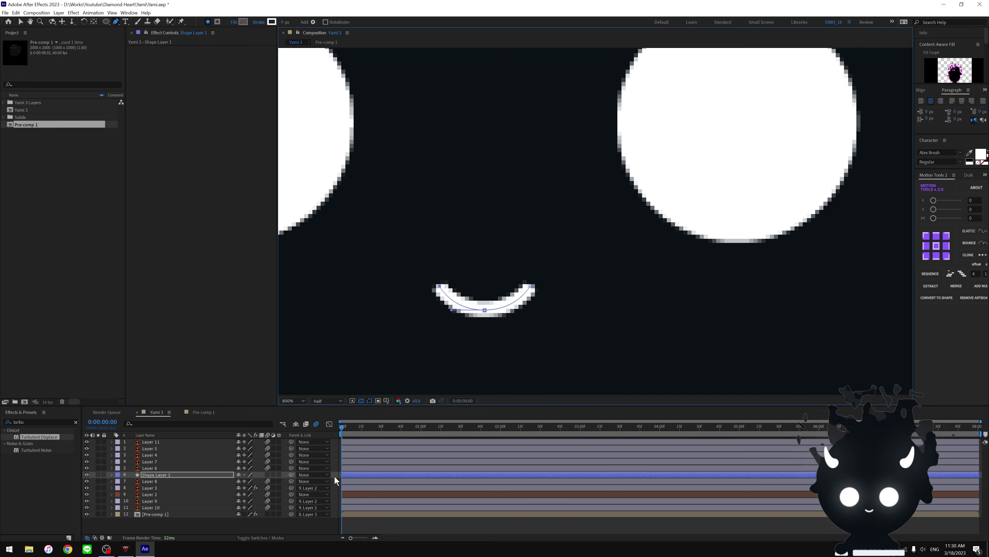
# - Delete the old Layer 8 smile and zoom back out to the face
pyautogui.click(149, 481)
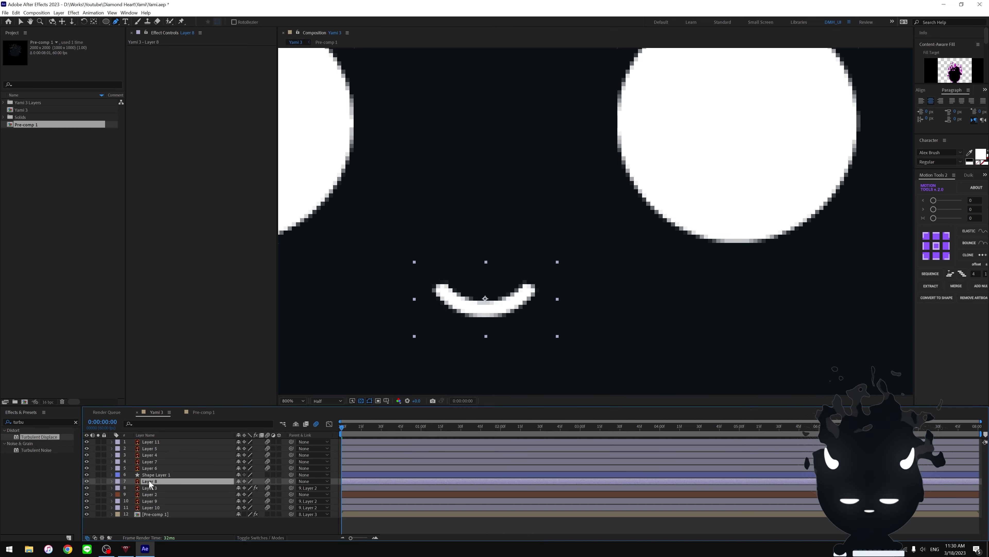
pyautogui.press('Delete')
pyautogui.press(',')
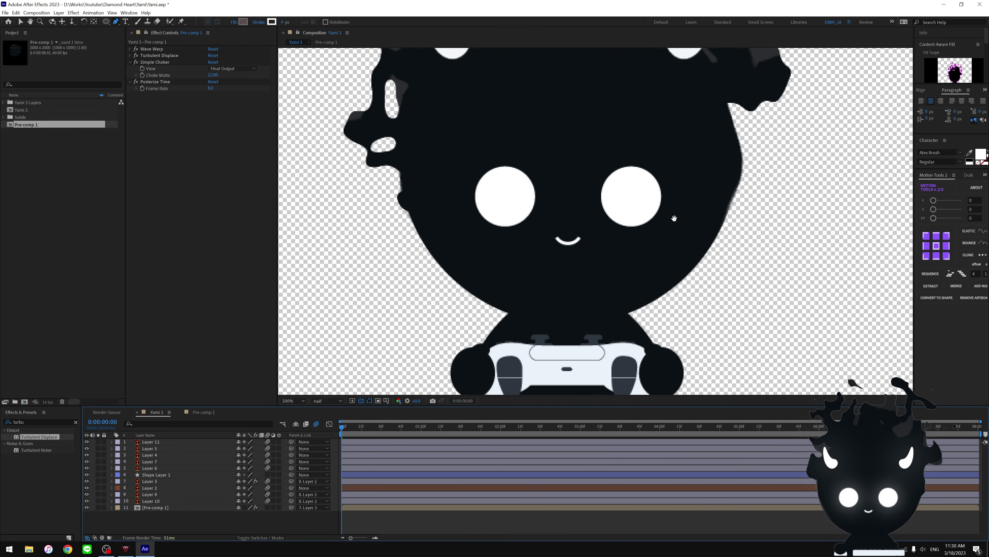
# - Preview the animation, then reveal Shape Layer 1's Path and move the time to frame 34
pyautogui.click(348, 475)
pyautogui.press('space')
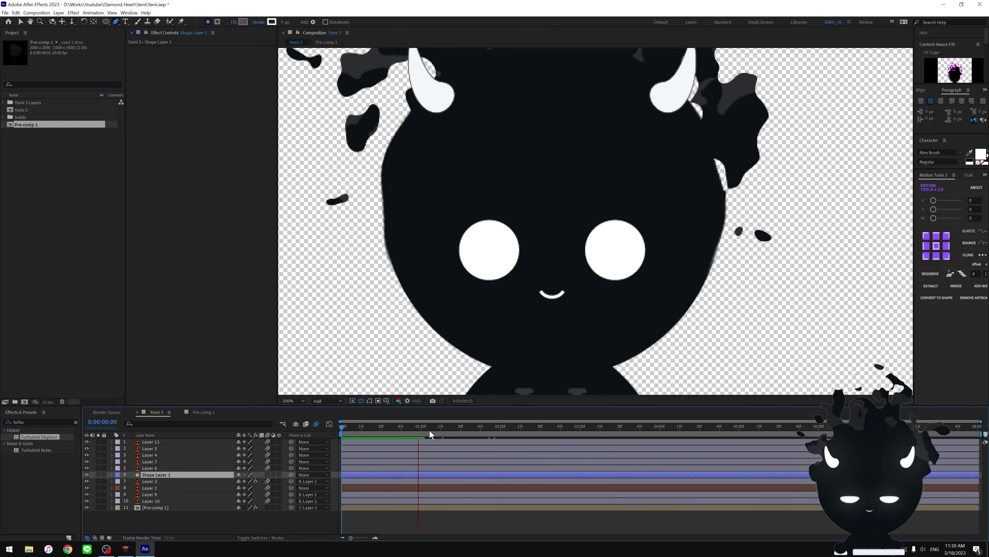
pyautogui.press('space')
pyautogui.press('space')
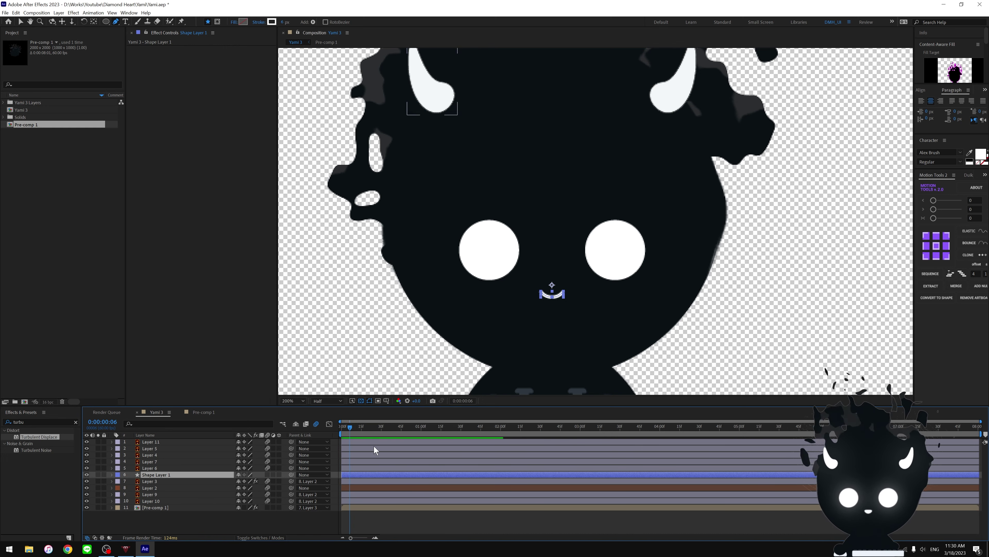
pyautogui.press('space')
pyautogui.click(112, 474)
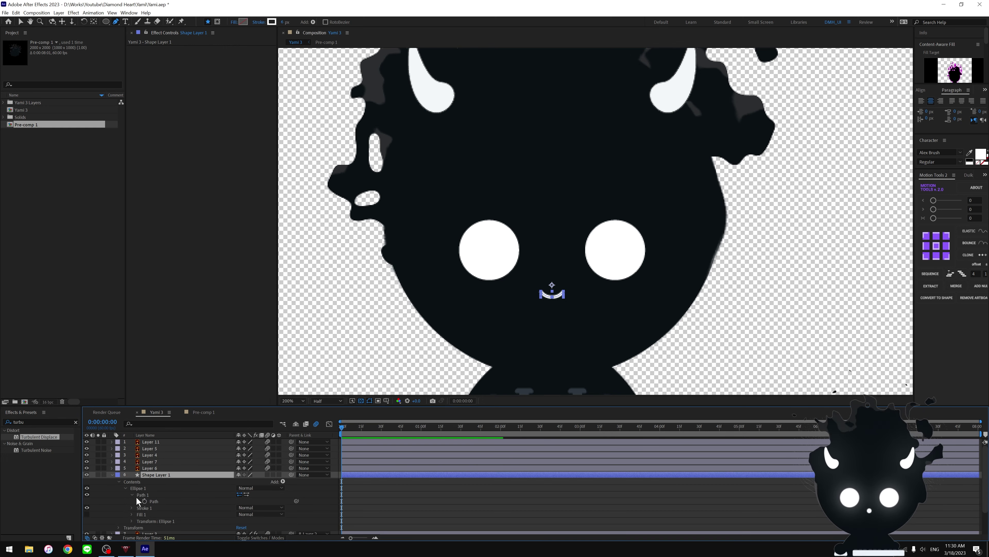
pyautogui.click(156, 501)
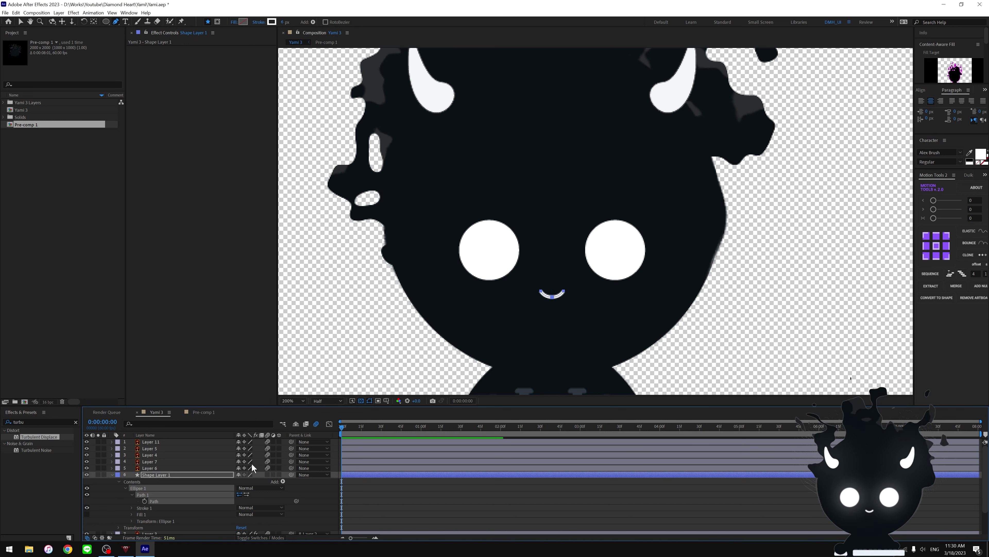
pyautogui.moveTo(362, 428); pyautogui.dragTo(387, 442)
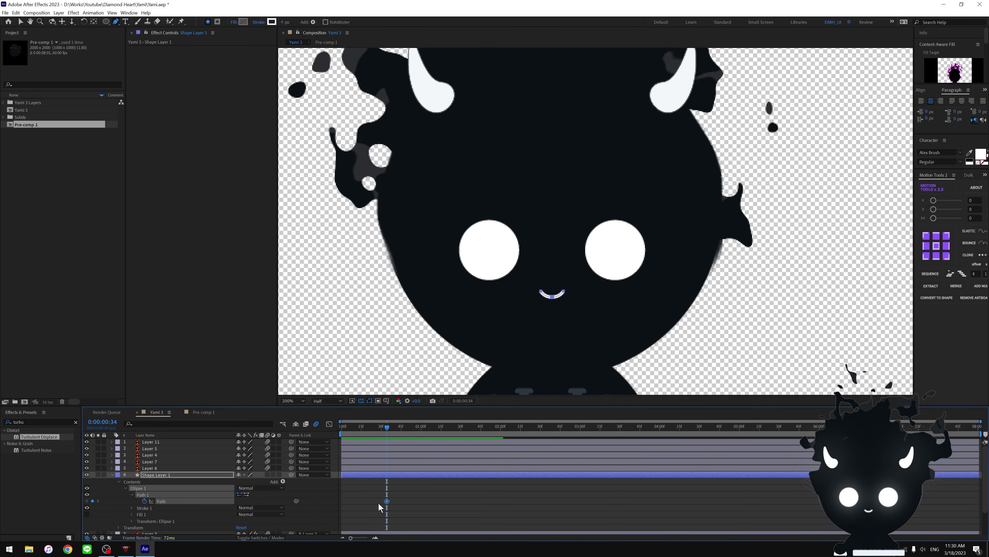
# - Give the mouth's Path keyframe a yellow label
pyautogui.rightClick(387, 501)
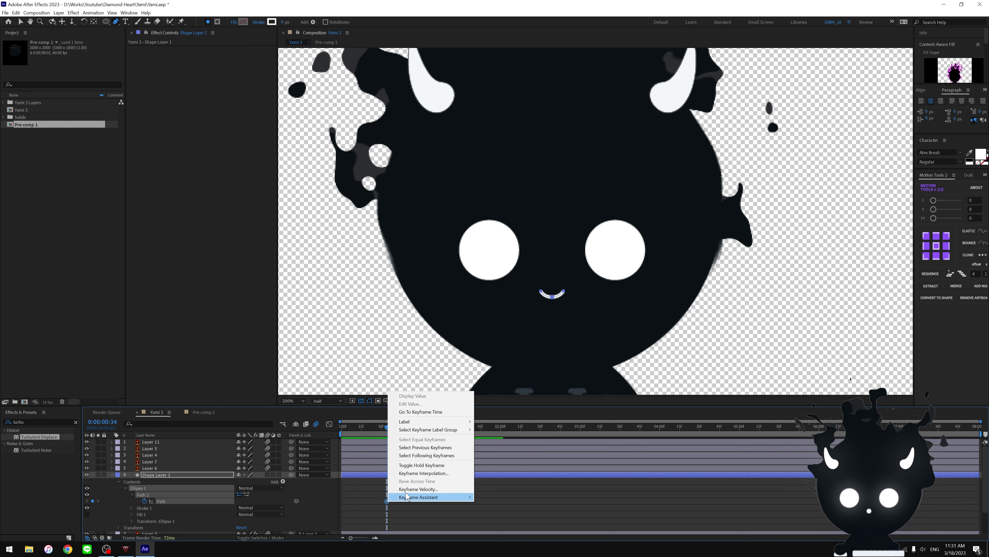
pyautogui.moveTo(413, 424)
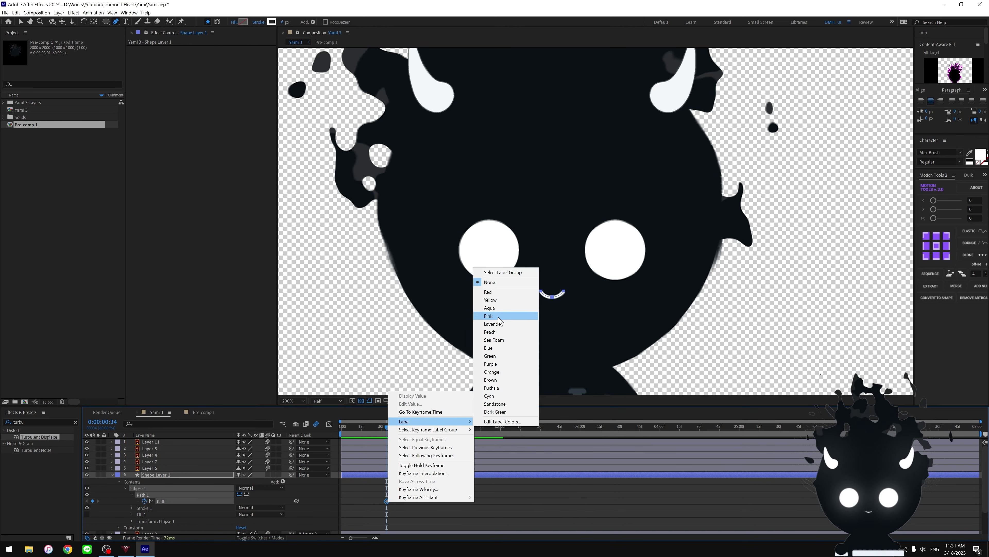
pyautogui.click(497, 301)
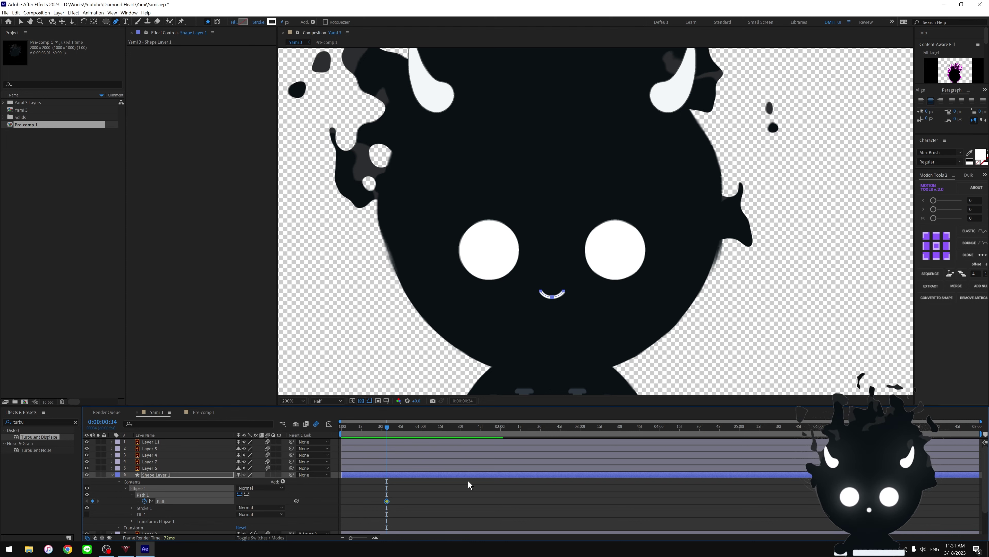
# - Show only the Path property, zoom the timeline, and move the keyframe from about 27f to 30f
pyautogui.press('u')
pyautogui.click(383, 481)
pyautogui.press('=')
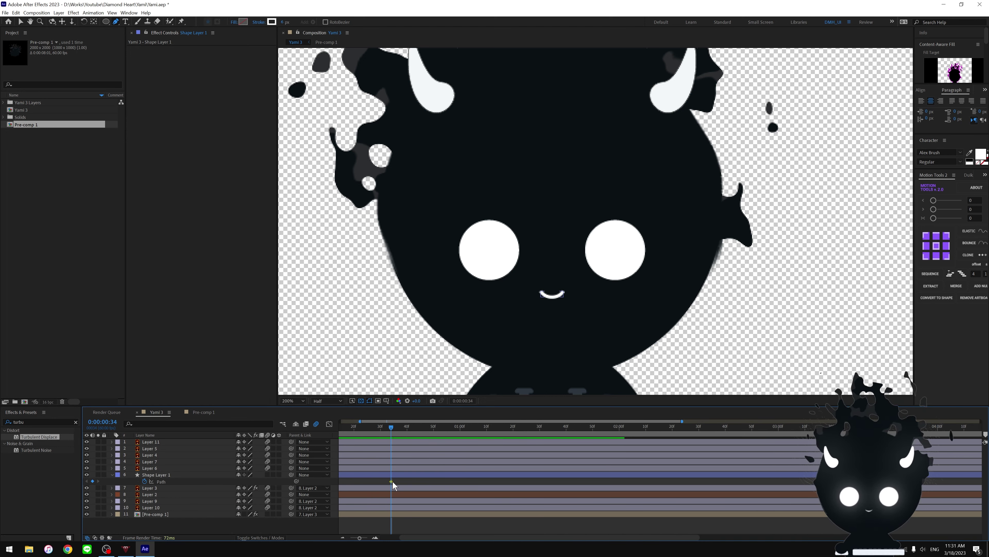
pyautogui.click(393, 481)
pyautogui.press('=')
pyautogui.click(402, 480)
pyautogui.moveTo(456, 537); pyautogui.dragTo(406, 536)
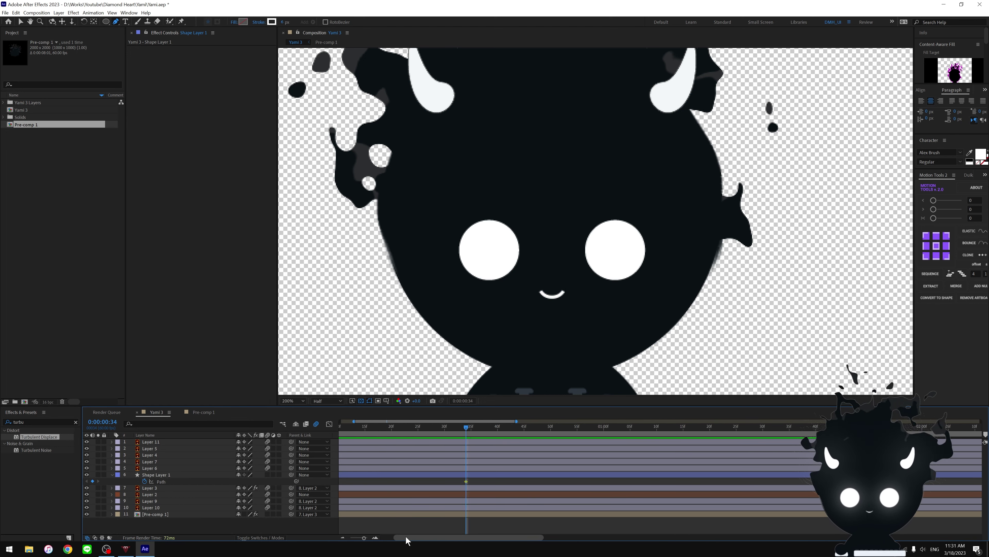
pyautogui.click(536, 473)
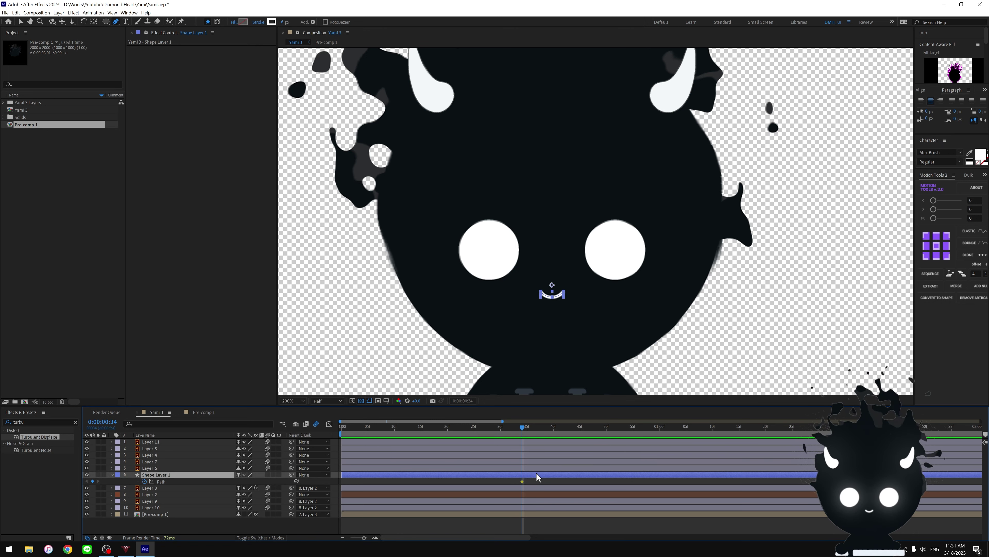
pyautogui.click(522, 481)
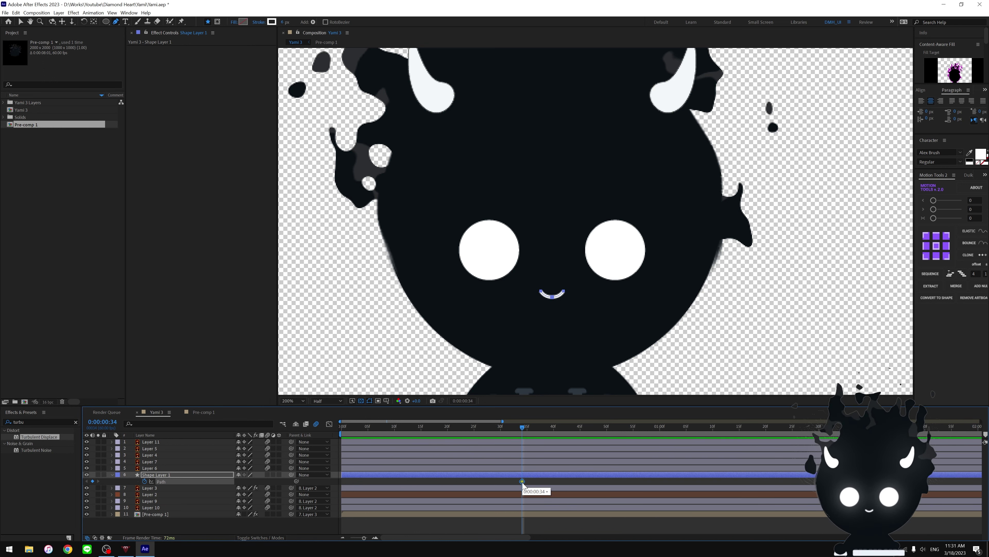
pyautogui.moveTo(484, 482); pyautogui.dragTo(501, 481)
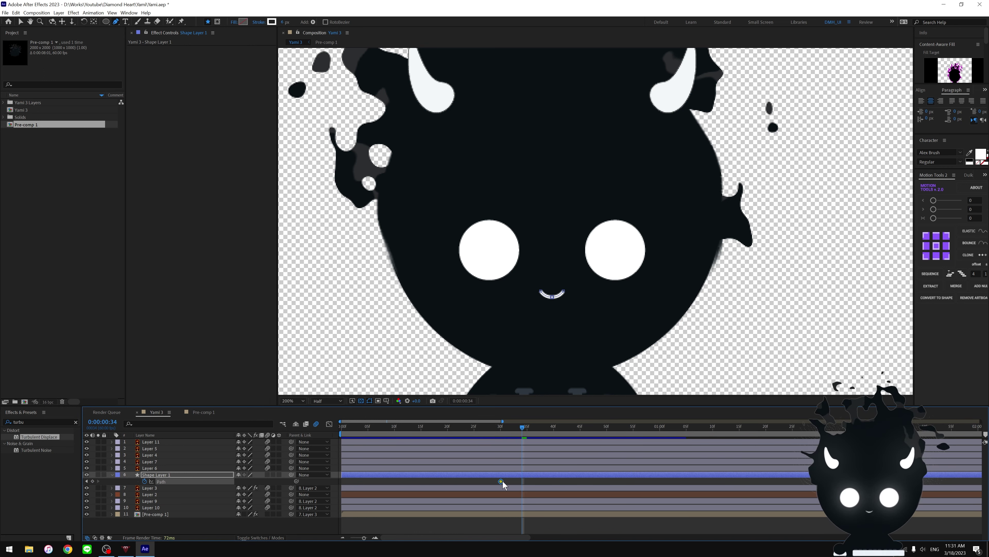
pyautogui.click(549, 480)
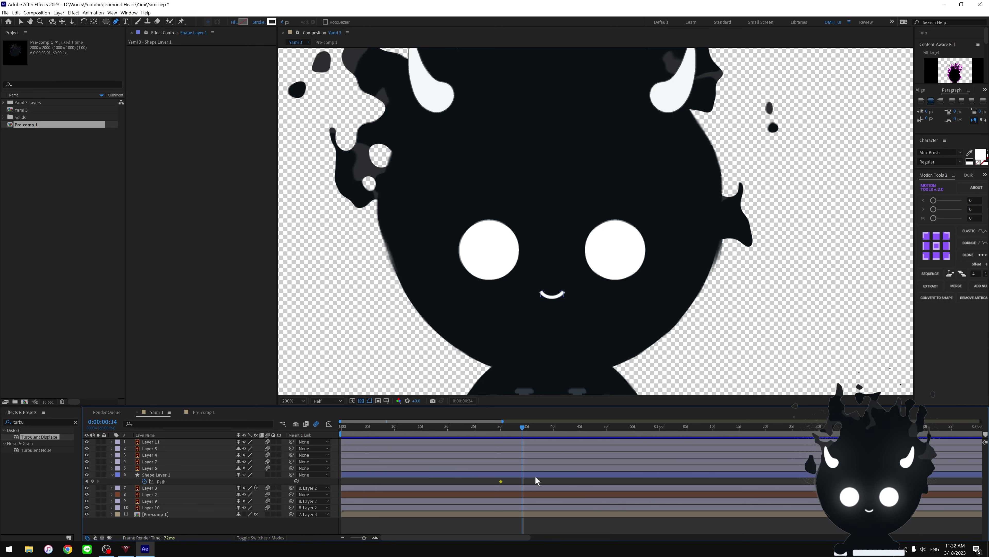
# - Select the mouth layer, zoom in on the mouth, and go to frame 34
pyautogui.click(535, 476)
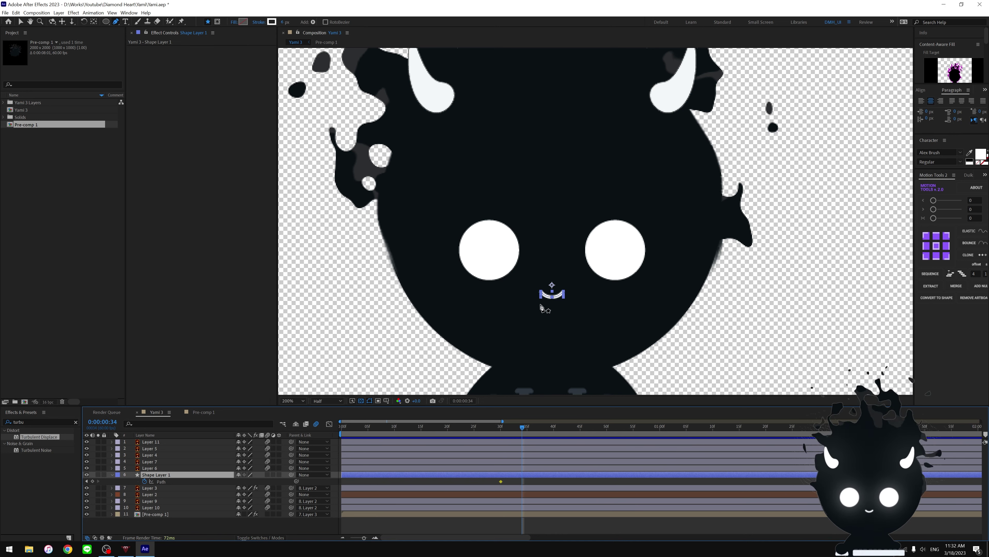
pyautogui.press('.')
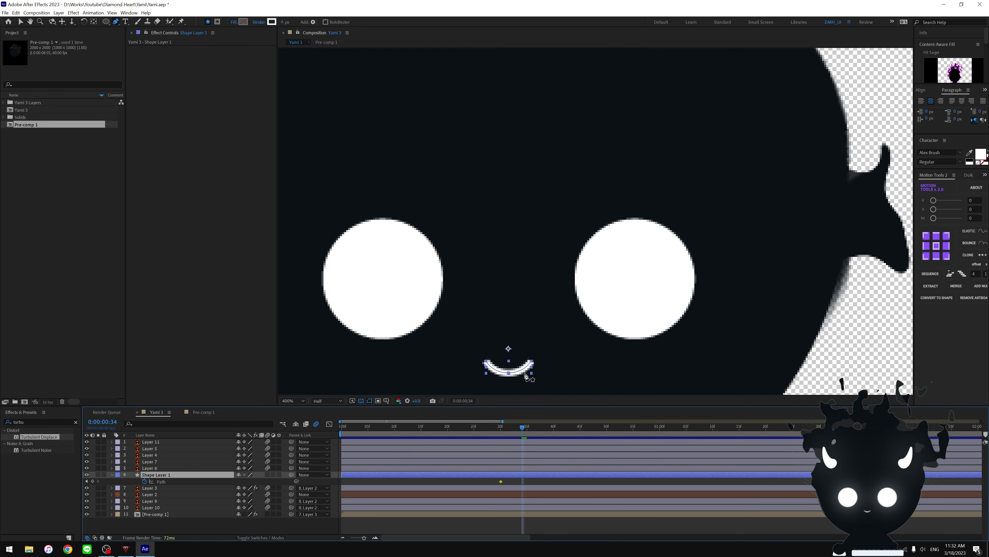
pyautogui.moveTo(525, 377); pyautogui.dragTo(570, 303)
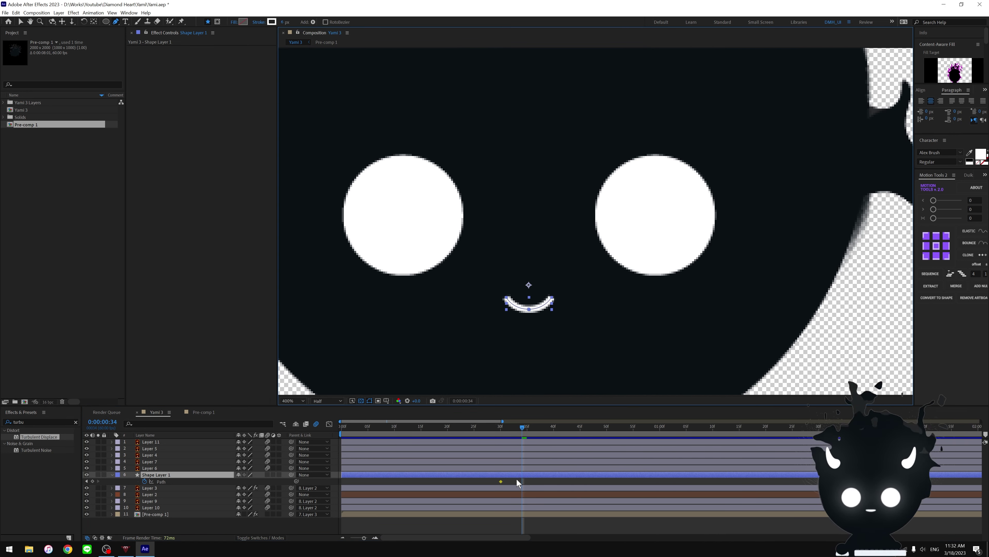
pyautogui.moveTo(504, 431); pyautogui.dragTo(522, 433)
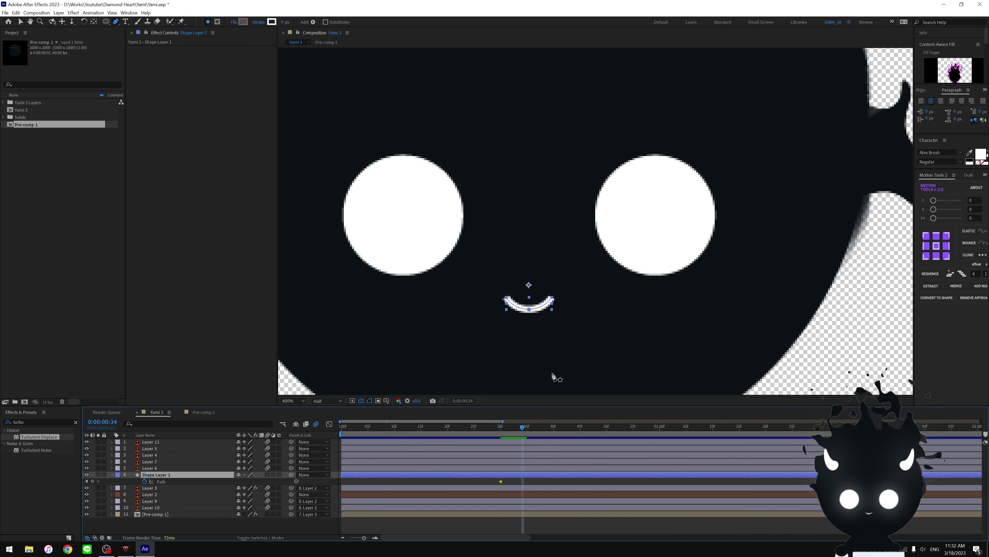
# - Drag the mouth vertices into a small round 'O' ring at 34f, then zoom back out
pyautogui.moveTo(530, 309)
pyautogui.mouseDown()
pyautogui.moveTo(530, 289)
pyautogui.moveTo(529, 297)
pyautogui.moveTo(567, 288)
pyautogui.moveTo(552, 297)
pyautogui.moveTo(506, 269)
pyautogui.mouseUp()
pyautogui.scroll(1, 552, 304)
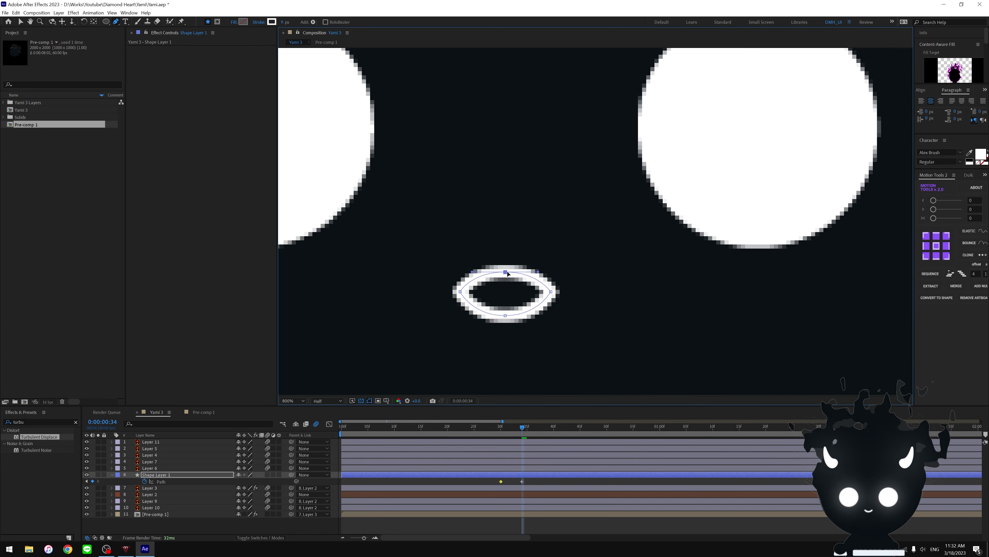
pyautogui.moveTo(552, 291); pyautogui.dragTo(563, 291)
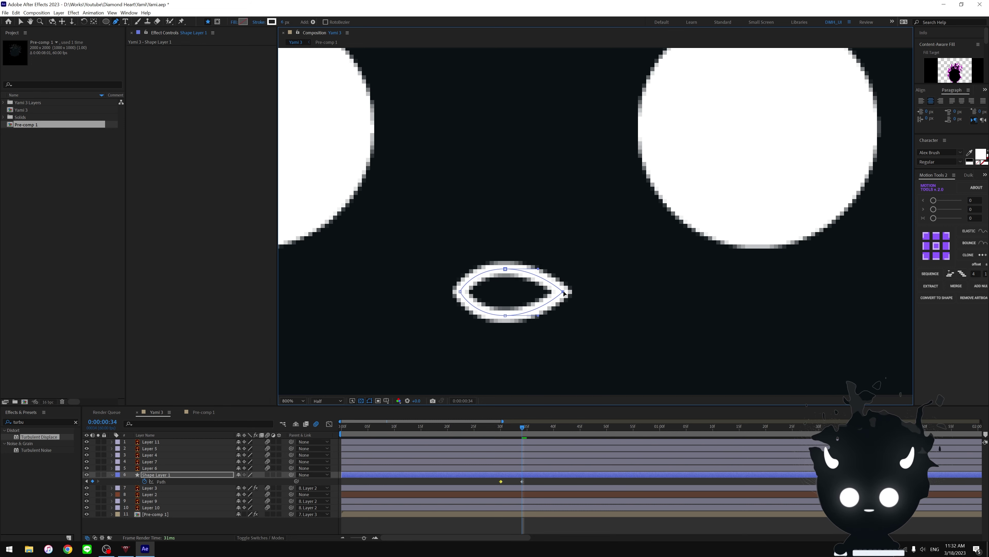
pyautogui.hotkey('ctrl', 'z')
pyautogui.moveTo(460, 292); pyautogui.dragTo(472, 292)
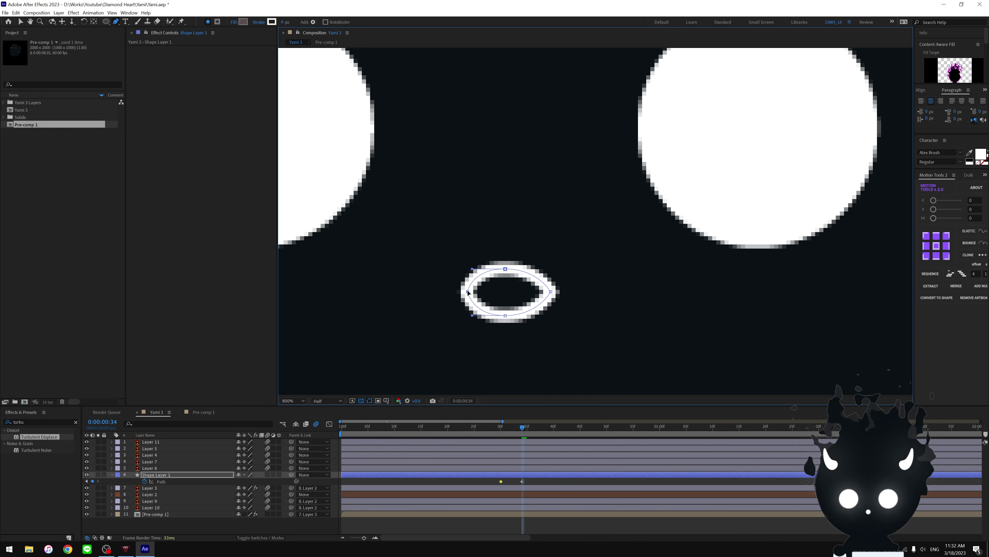
pyautogui.moveTo(552, 291); pyautogui.dragTo(534, 291)
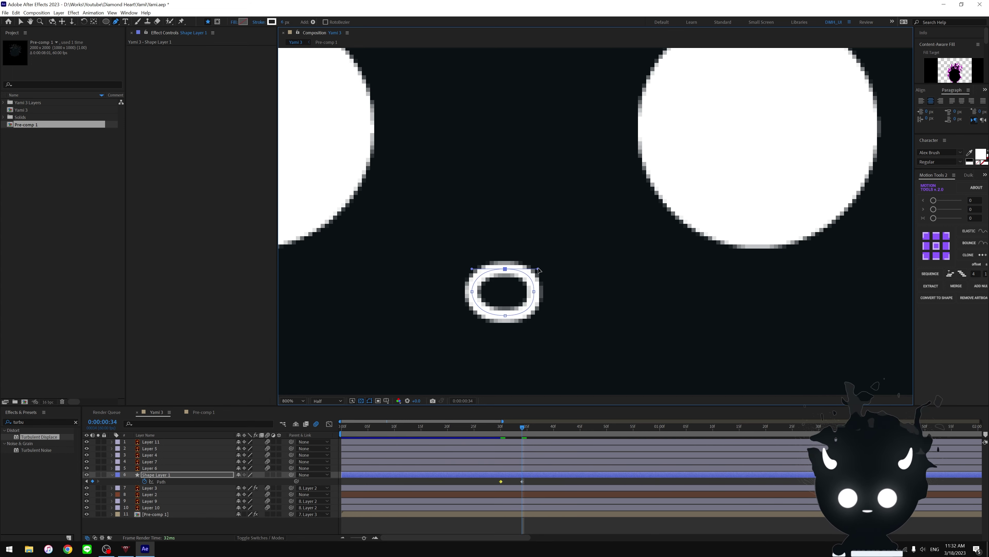
pyautogui.moveTo(538, 269); pyautogui.dragTo(533, 269)
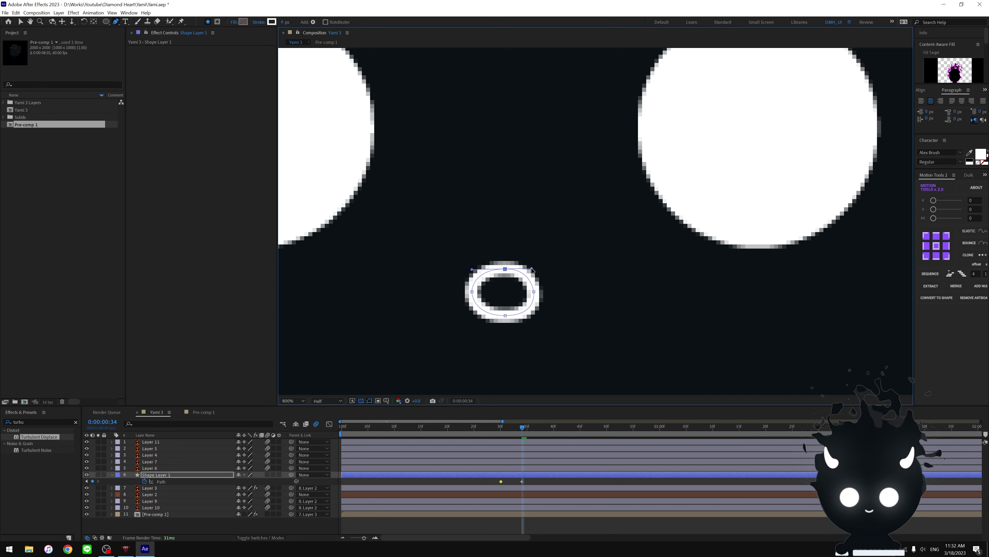
pyautogui.press(',')
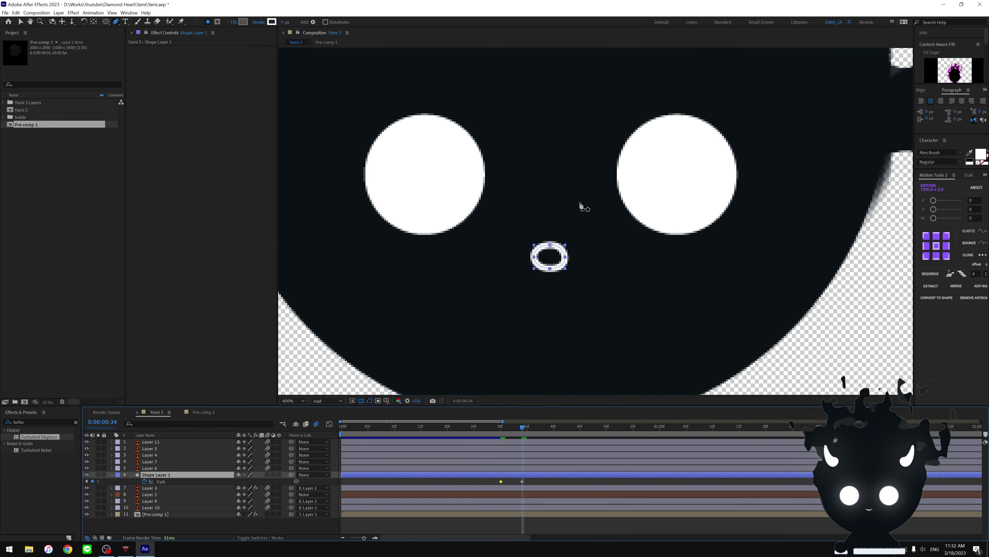
# - Set the O-shaped mouth's fill to white (FFFFFF) and scrub back to compare mouth shapes
pyautogui.click(243, 22)
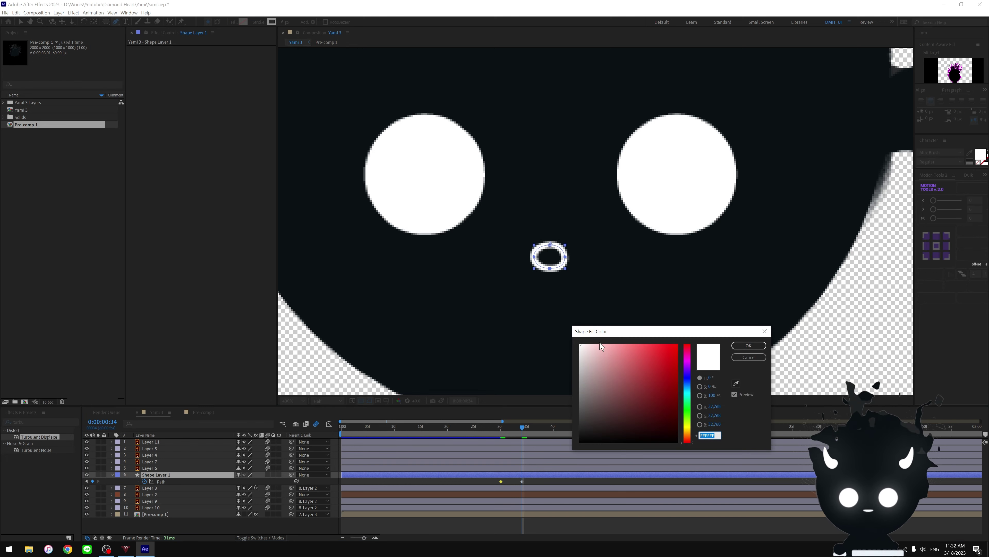
pyautogui.click(748, 345)
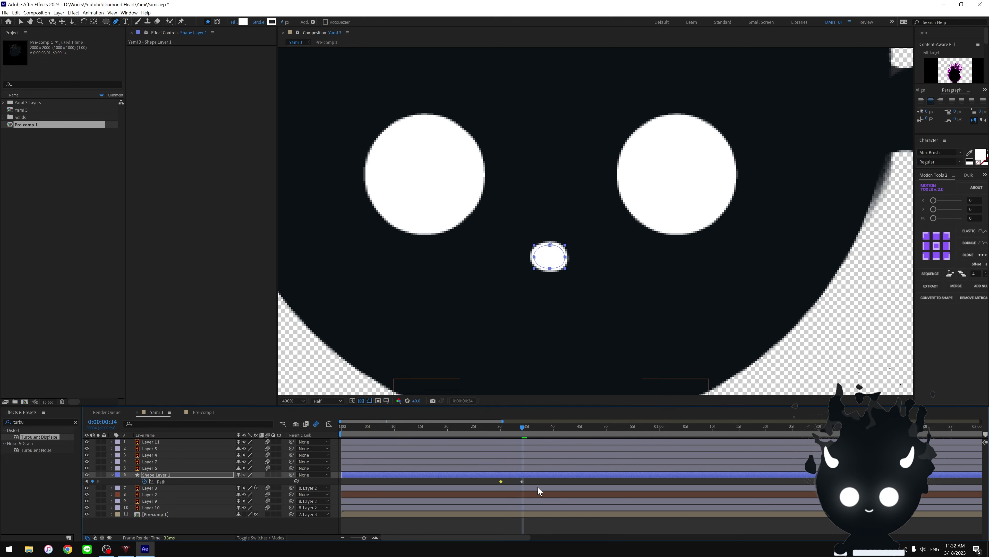
pyautogui.moveTo(504, 430)
pyautogui.mouseDown()
pyautogui.moveTo(531, 437)
pyautogui.moveTo(548, 426)
pyautogui.mouseUp()
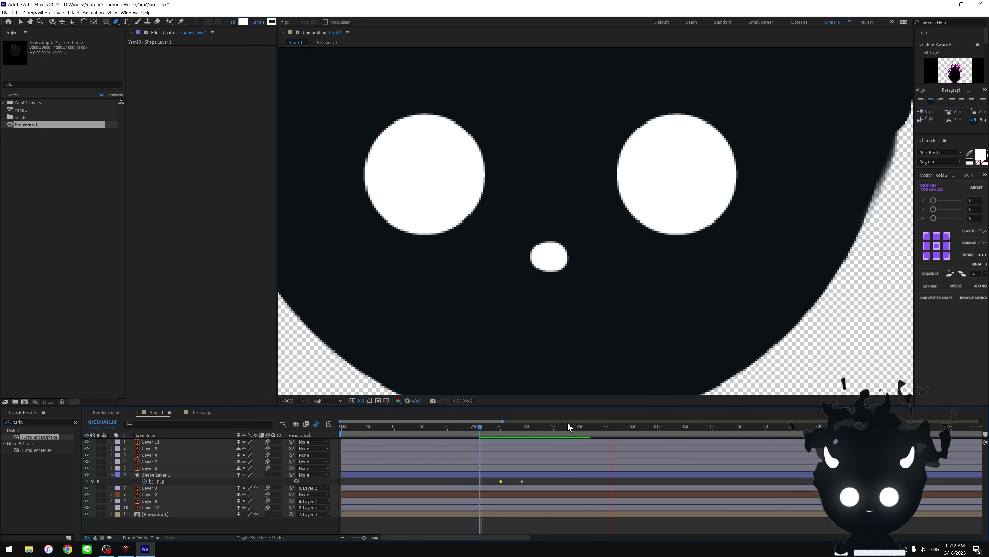
pyautogui.press(',')
pyautogui.press(',')
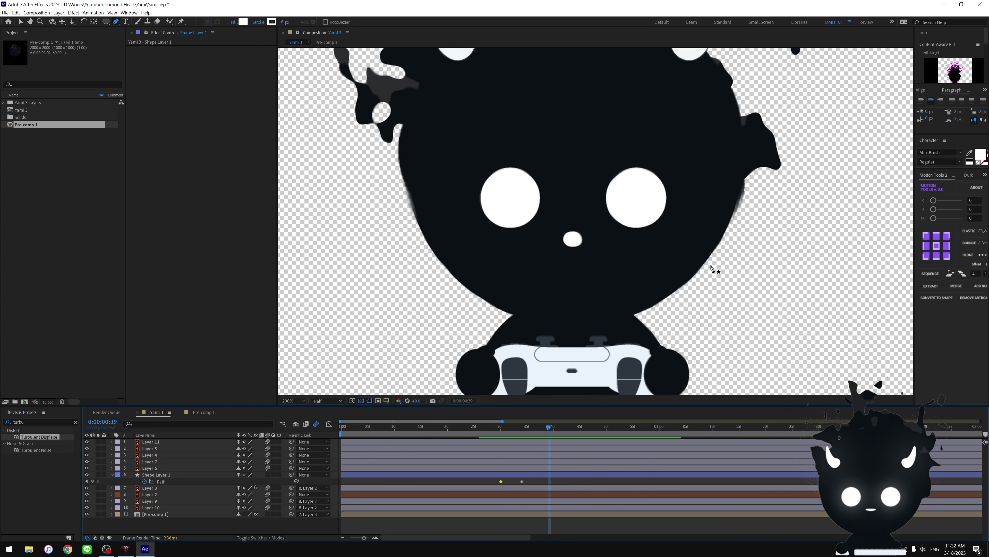
pyautogui.press(',')
pyautogui.press('.')
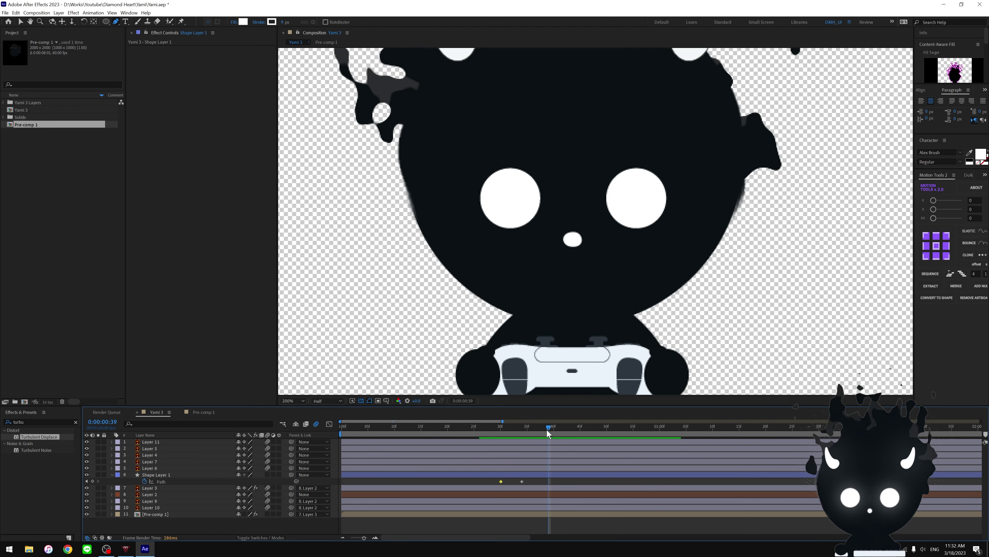
# - Label the existing mouth keyframe blue
pyautogui.rightClick(522, 482)
pyautogui.moveTo(545, 404)
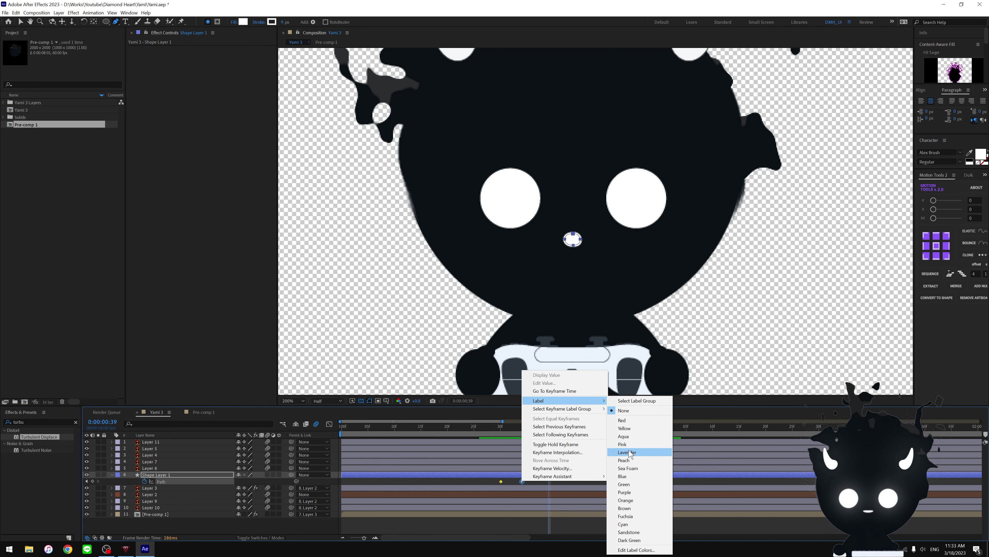
pyautogui.click(628, 476)
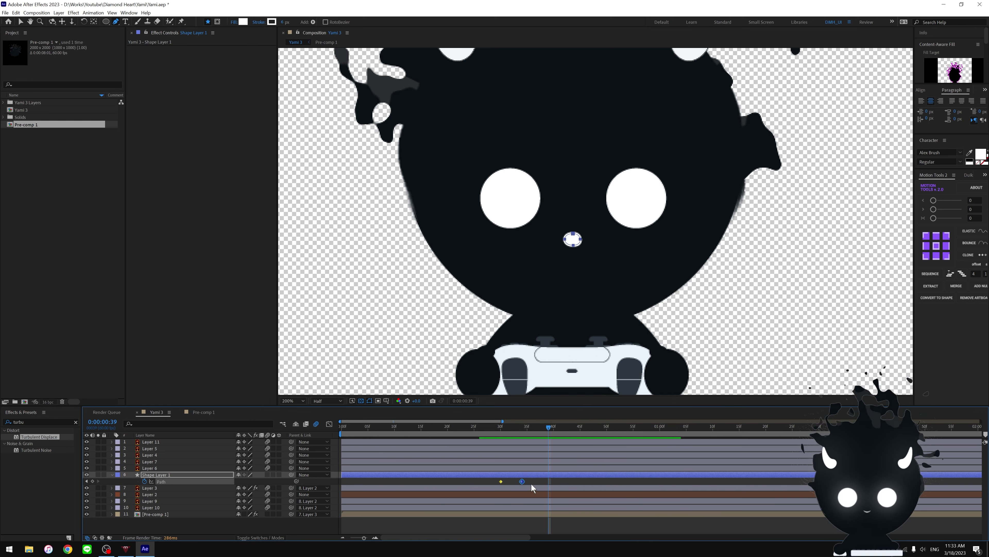
pyautogui.click(521, 484)
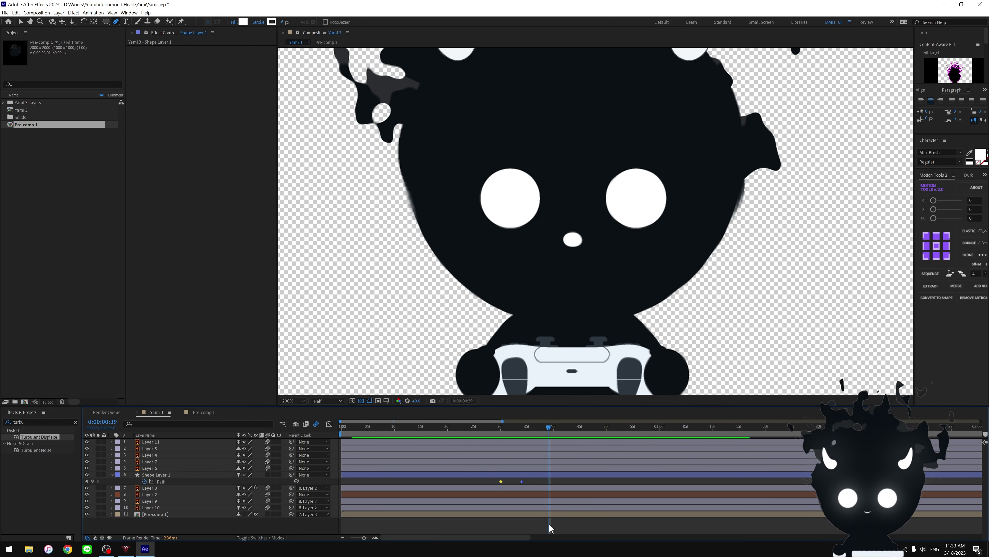
# - At frame 38, move the mouth's right vertex to form an open smile
pyautogui.click(538, 475)
pyautogui.moveTo(549, 428); pyautogui.dragTo(543, 427)
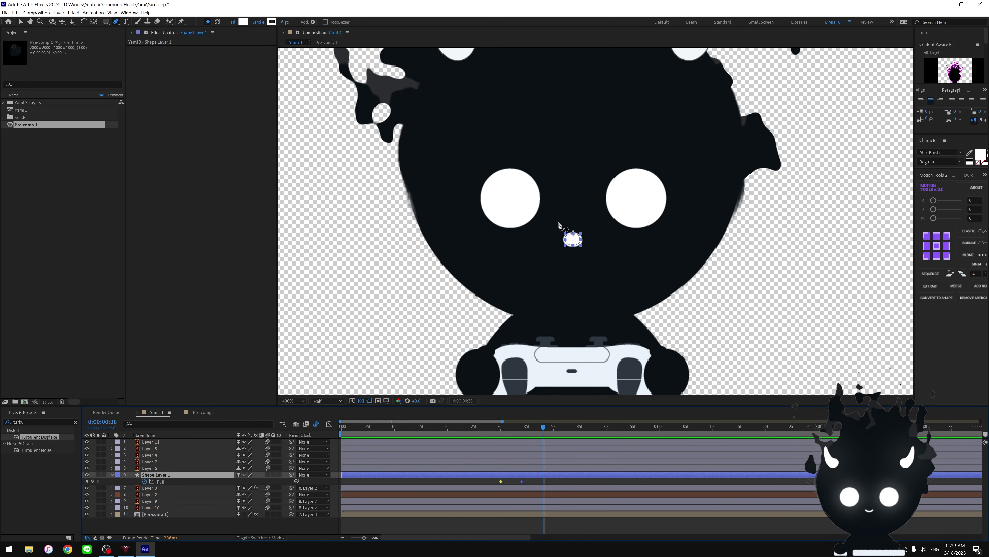
pyautogui.press('.')
pyautogui.click(566, 258)
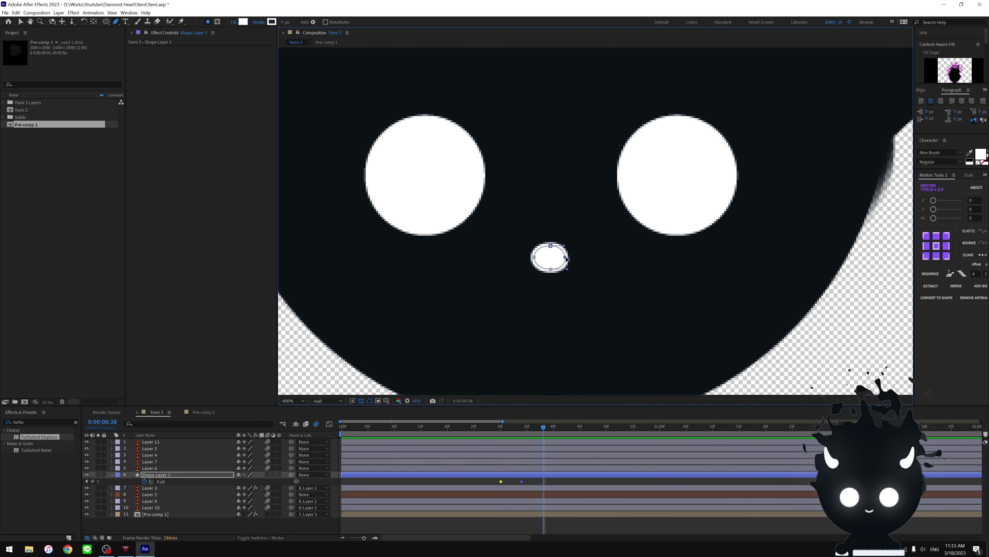
pyautogui.moveTo(566, 258)
pyautogui.mouseDown()
pyautogui.moveTo(577, 258)
pyautogui.moveTo(525, 257)
pyautogui.moveTo(551, 275)
pyautogui.moveTo(551, 257)
pyautogui.mouseUp()
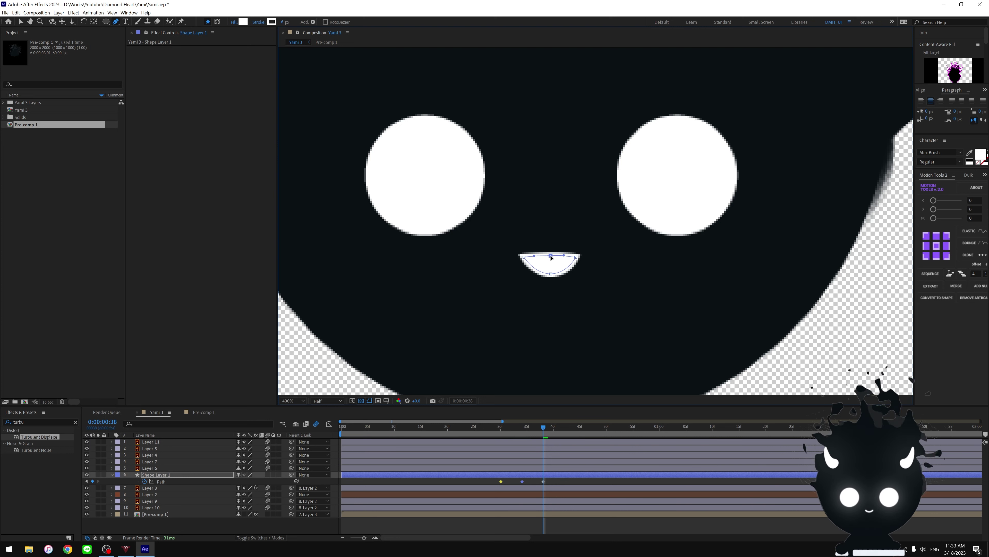
# - Give the new frame 38 mouth keyframe an orange label
pyautogui.click(547, 481)
pyautogui.click(543, 481)
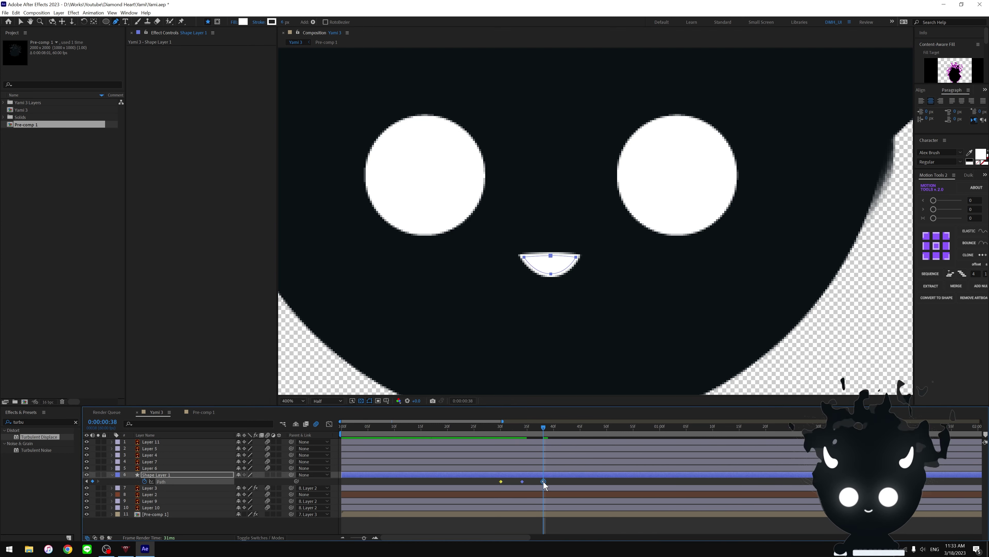
pyautogui.rightClick(544, 481)
pyautogui.moveTo(585, 401)
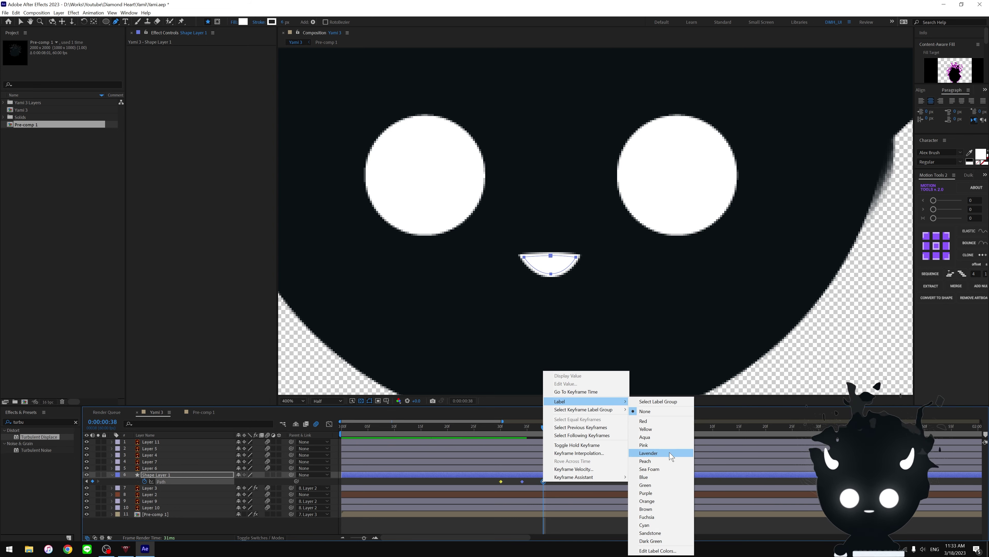
pyautogui.click(651, 502)
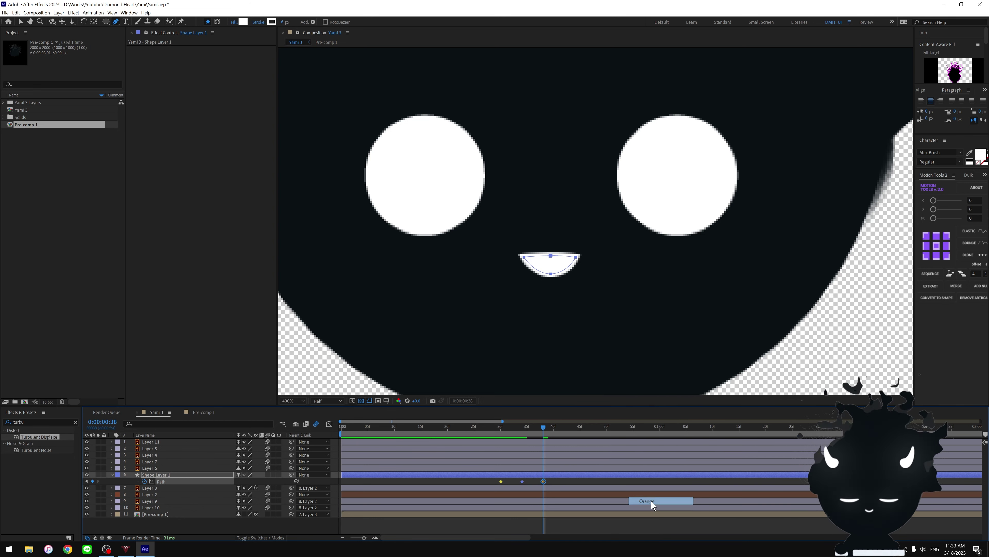
# - Scrub to preview, then flatten the mouth into a thin grin at a later frame
pyautogui.click(594, 481)
pyautogui.scroll(-2, 631, 223)
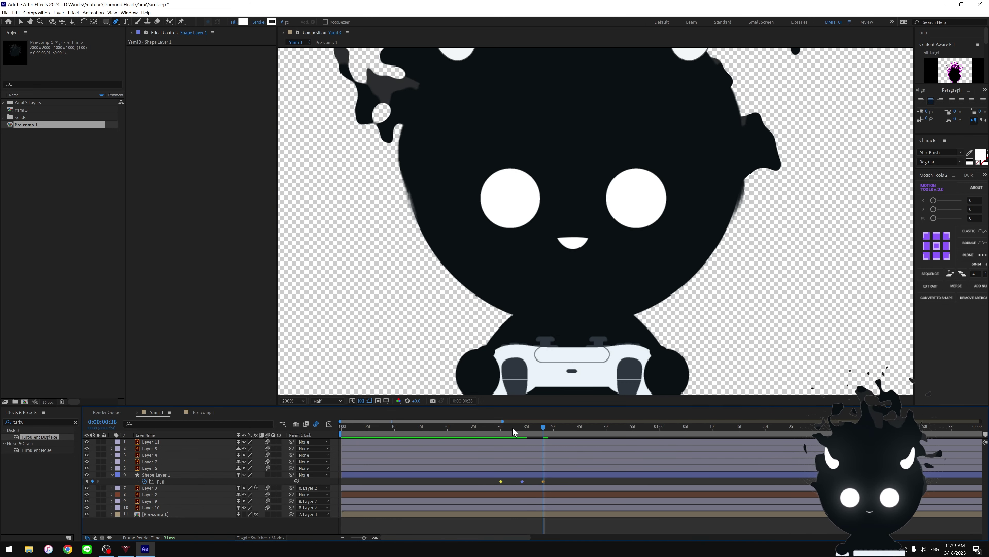
pyautogui.moveTo(513, 427); pyautogui.dragTo(569, 436)
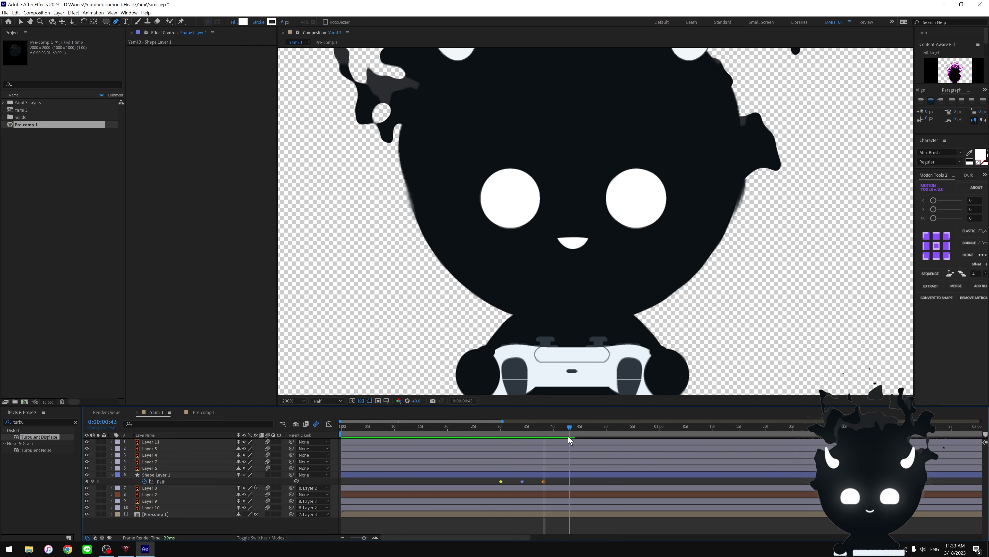
pyautogui.click(561, 468)
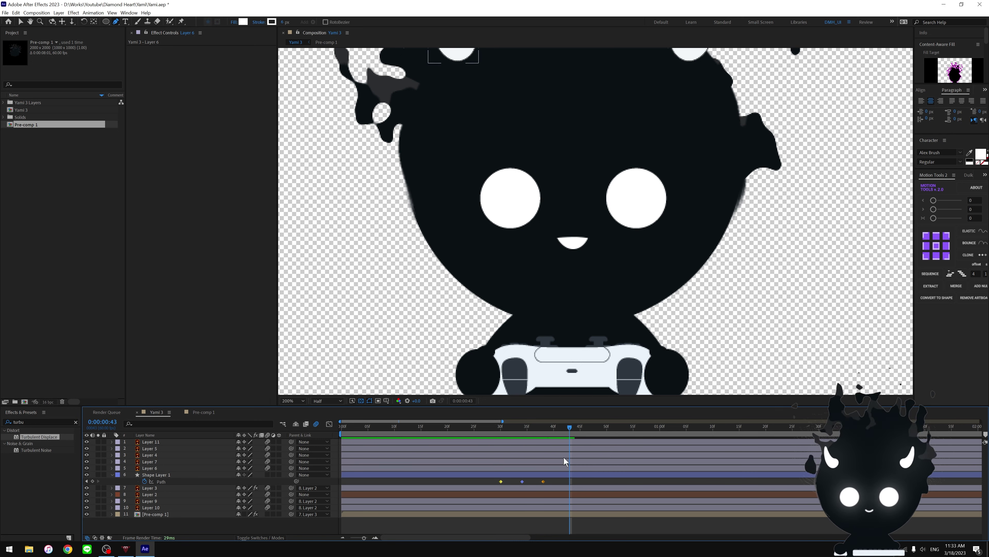
pyautogui.click(558, 473)
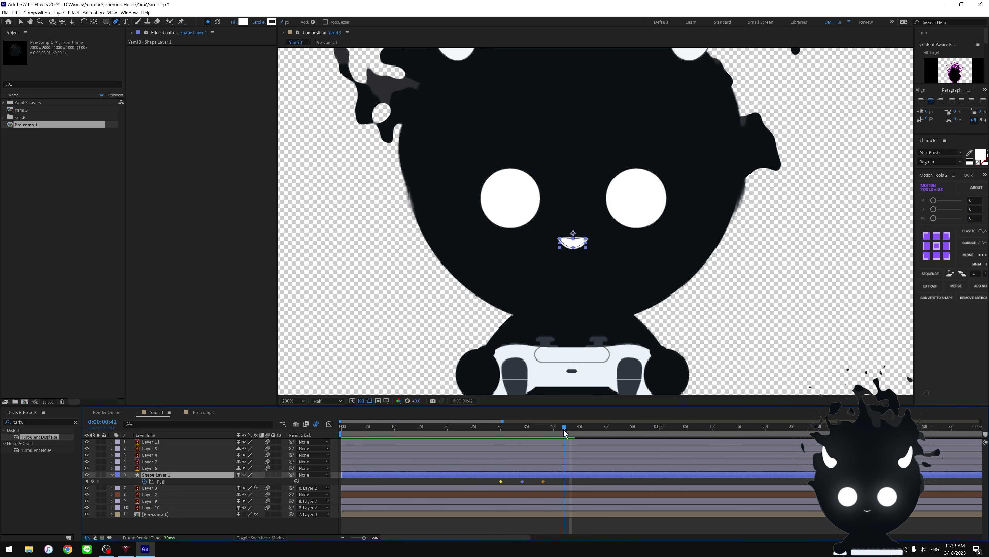
pyautogui.press('.')
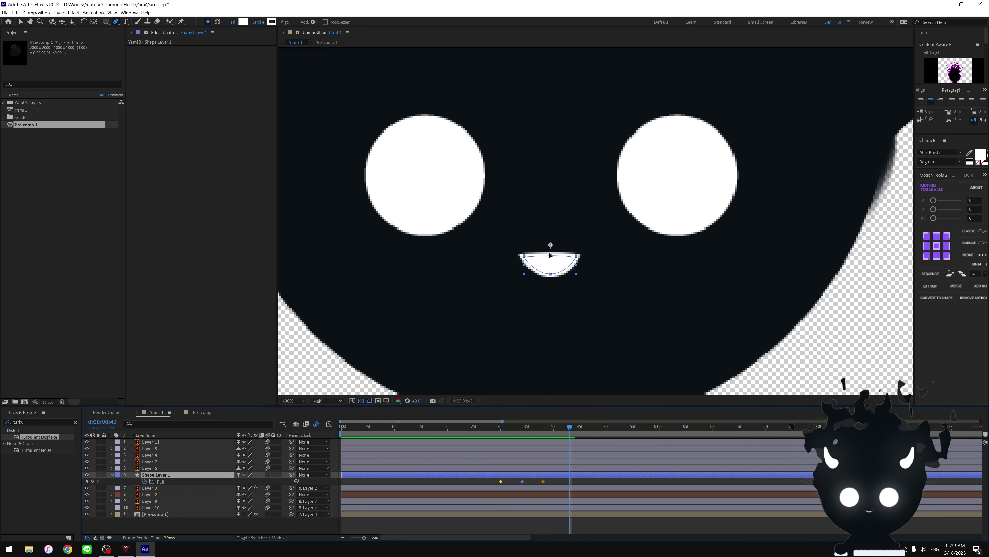
pyautogui.press('.')
pyautogui.moveTo(504, 291); pyautogui.dragTo(504, 308)
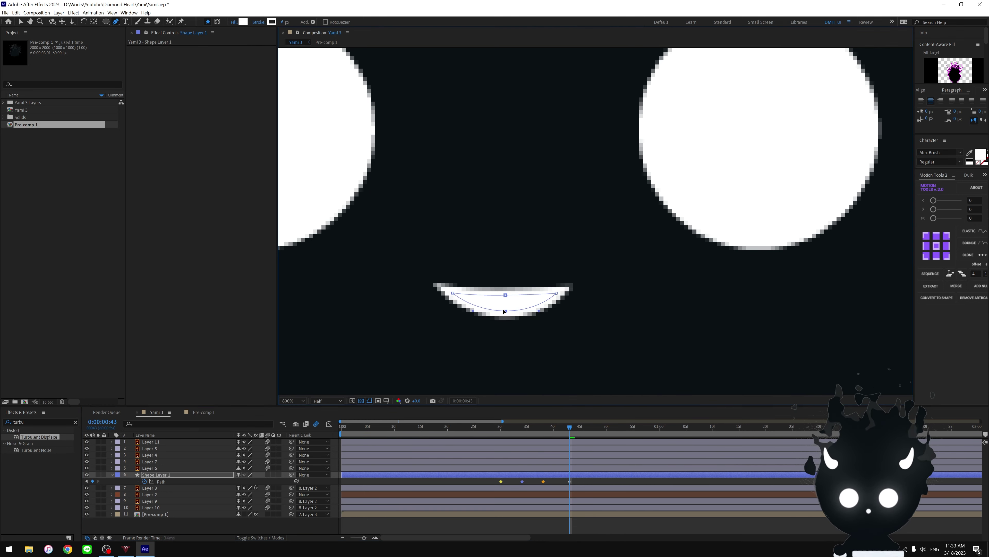
pyautogui.press(',')
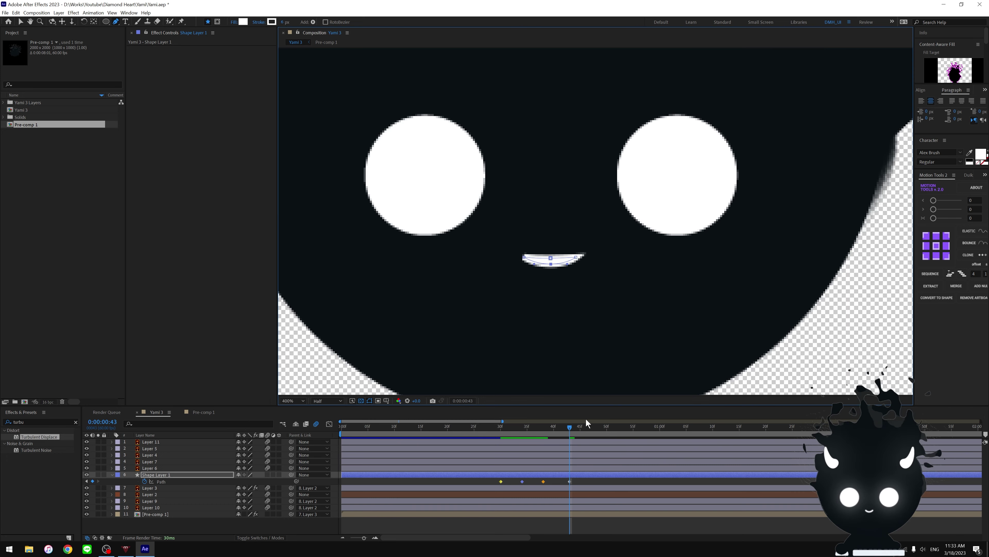
# - Move the new grin keyframe to frame 43, give it a colour label, and return to frame 30
pyautogui.moveTo(569, 481); pyautogui.dragTo(567, 482)
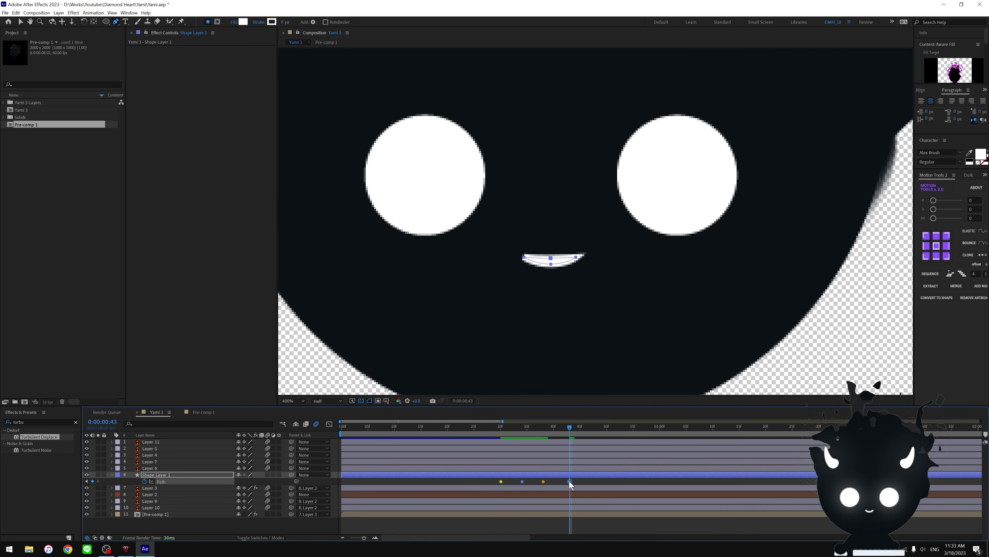
pyautogui.rightClick(570, 482)
pyautogui.moveTo(610, 403)
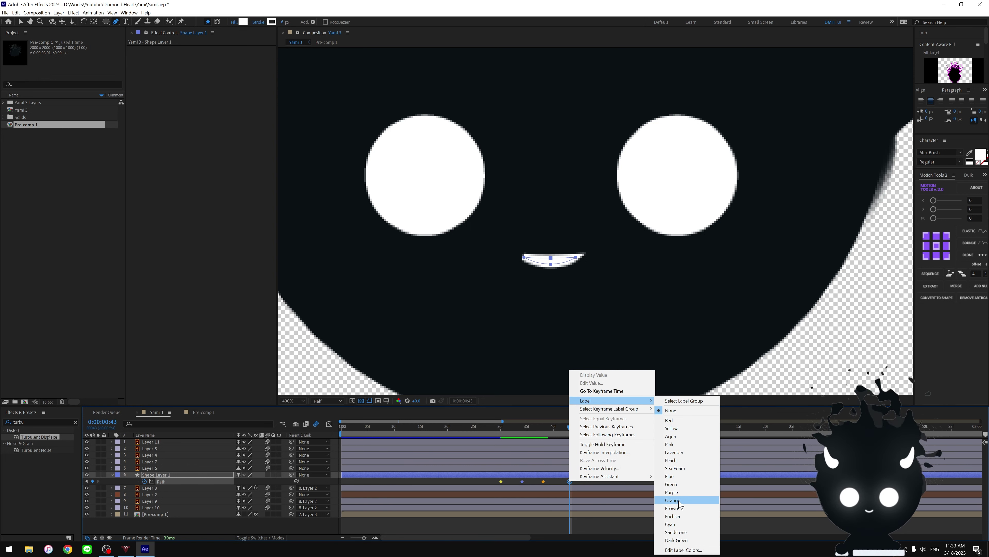
pyautogui.click(678, 508)
pyautogui.click(583, 481)
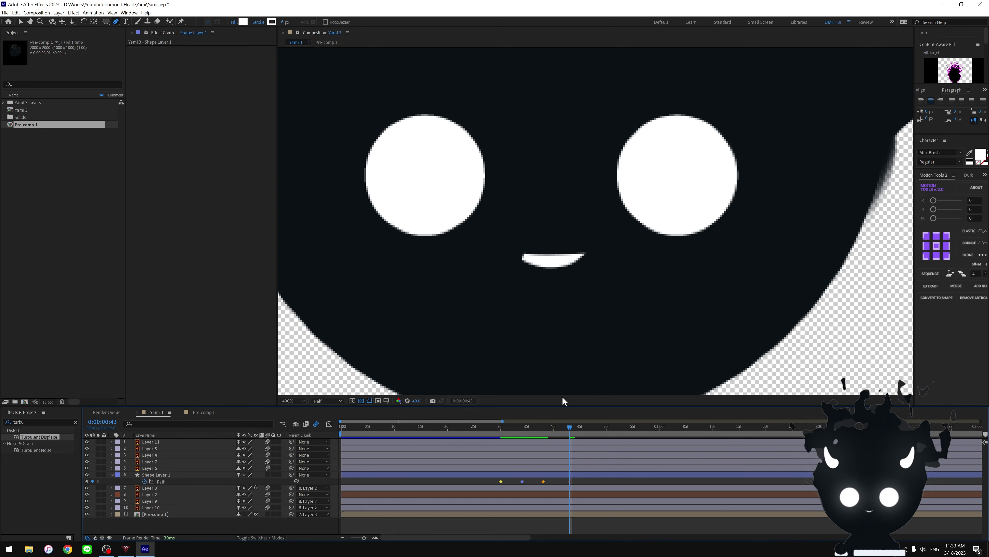
pyautogui.click(501, 434)
pyautogui.press(',')
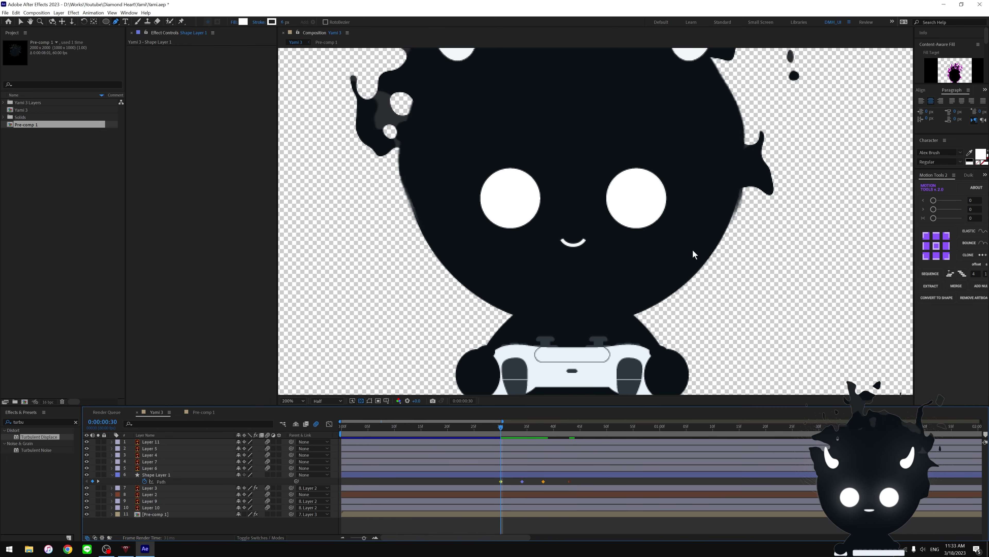
# - Play the mouth animation, then set all four mouth Path keyframes to Toggle Hold Keyframe
pyautogui.press('space')
pyautogui.press('-')
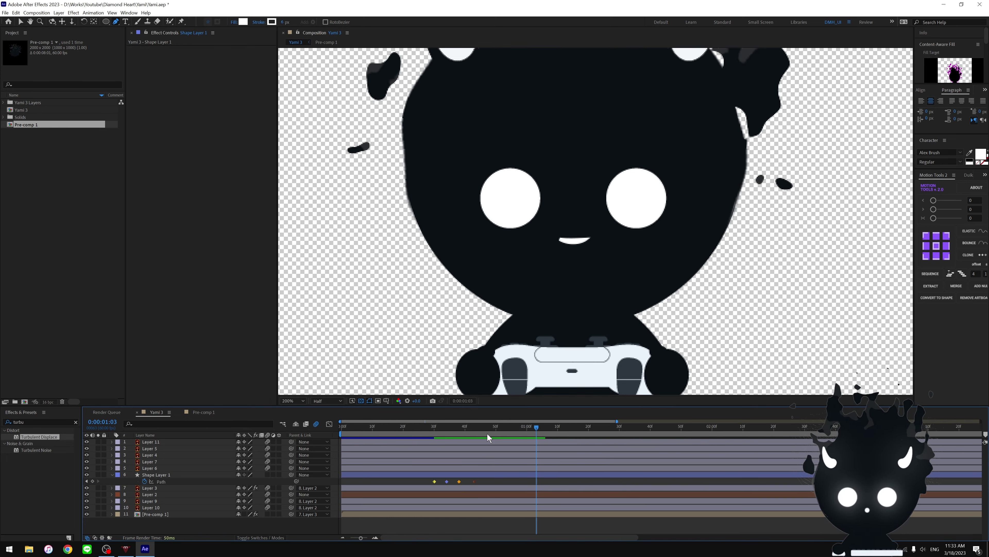
pyautogui.moveTo(489, 436); pyautogui.dragTo(476, 436)
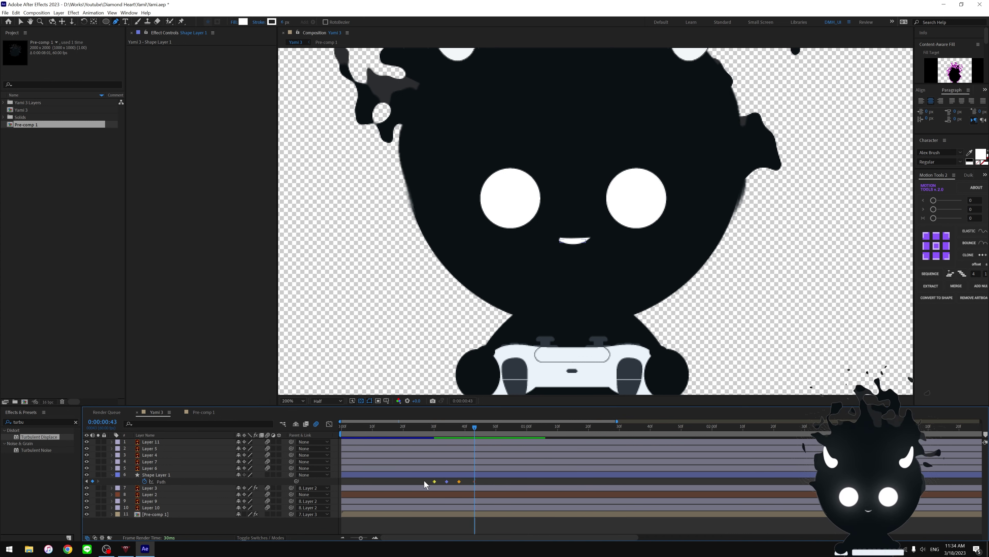
pyautogui.moveTo(424, 478); pyautogui.dragTo(483, 485)
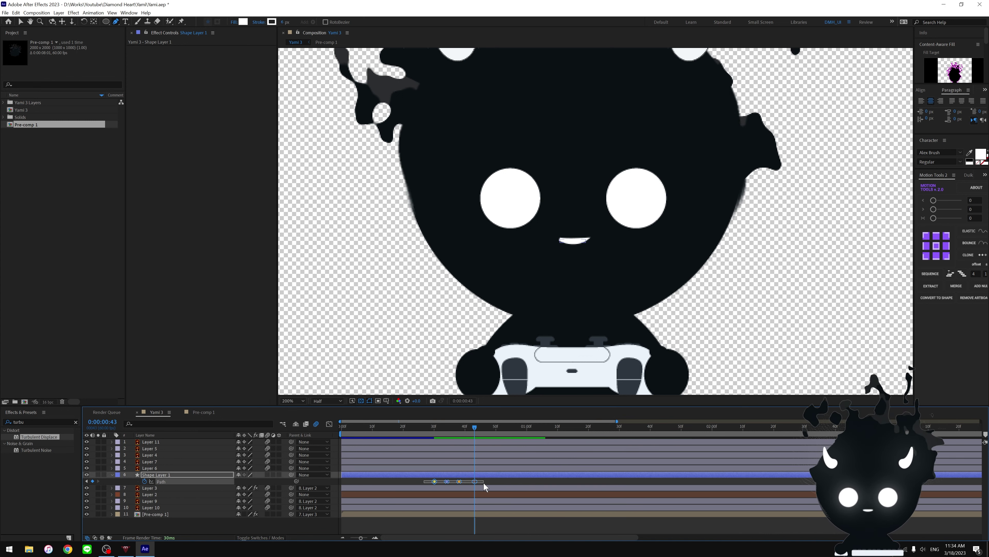
pyautogui.rightClick(460, 482)
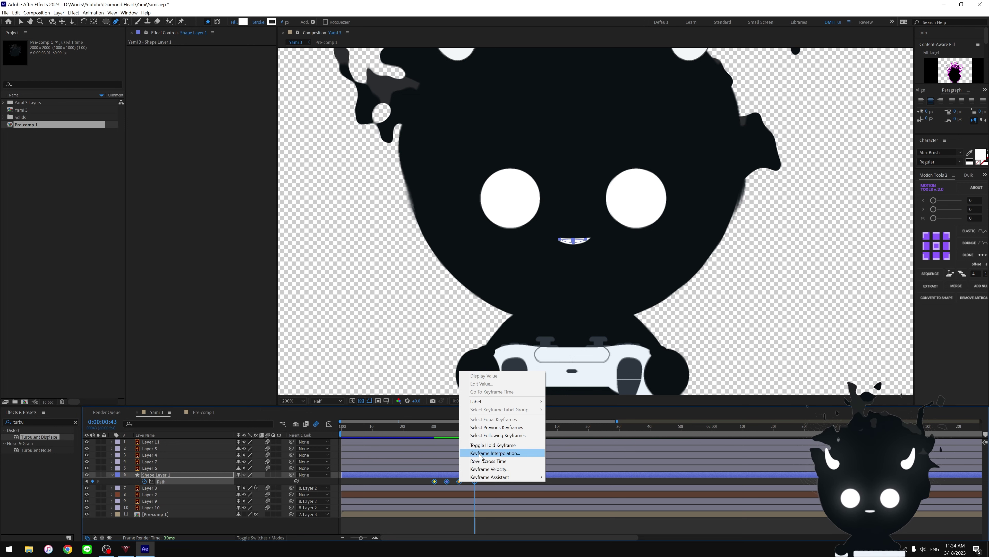
pyautogui.click(482, 447)
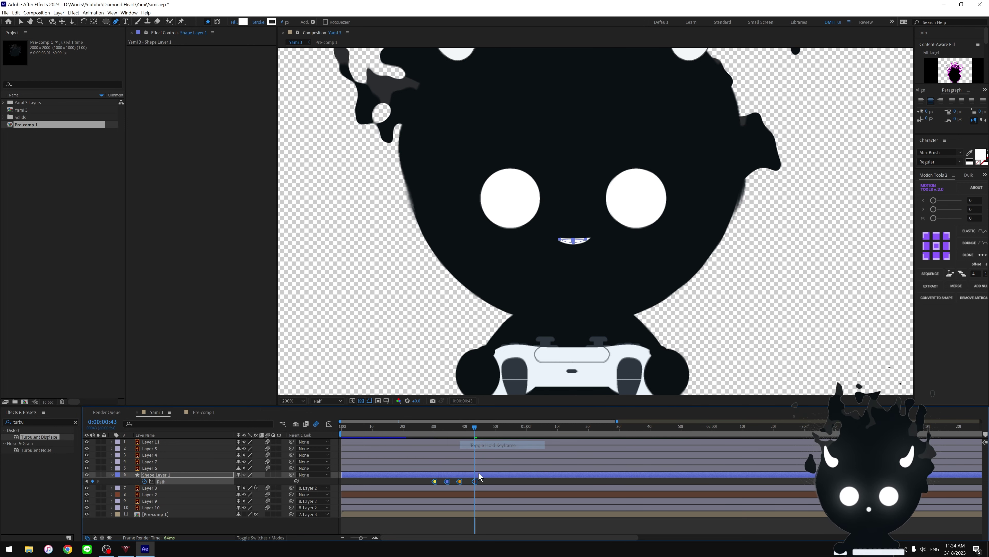
# - Paste a mouth shape keyframe, move it to 34f, and push the selected keyframes later
pyautogui.hotkey('ctrl', 'v')
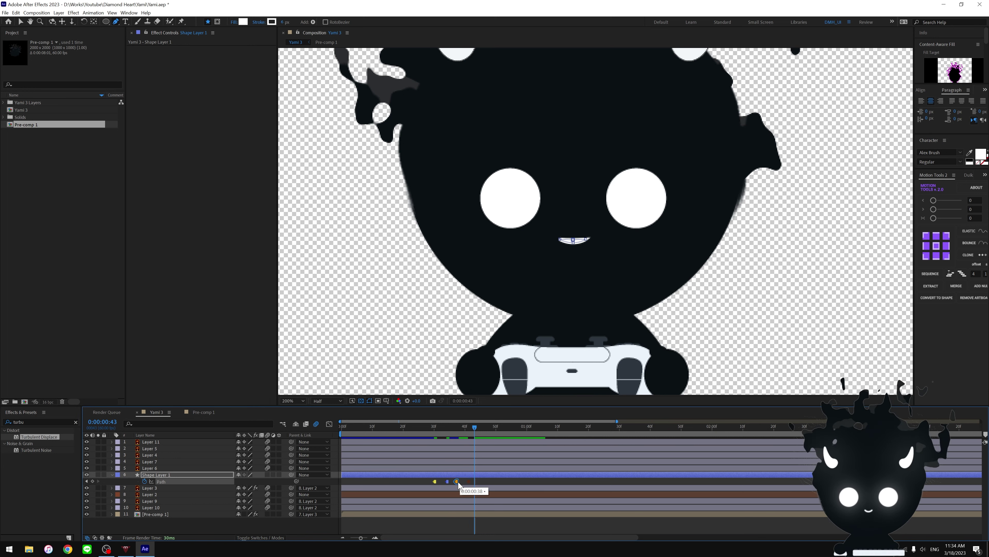
pyautogui.moveTo(460, 482); pyautogui.dragTo(448, 482)
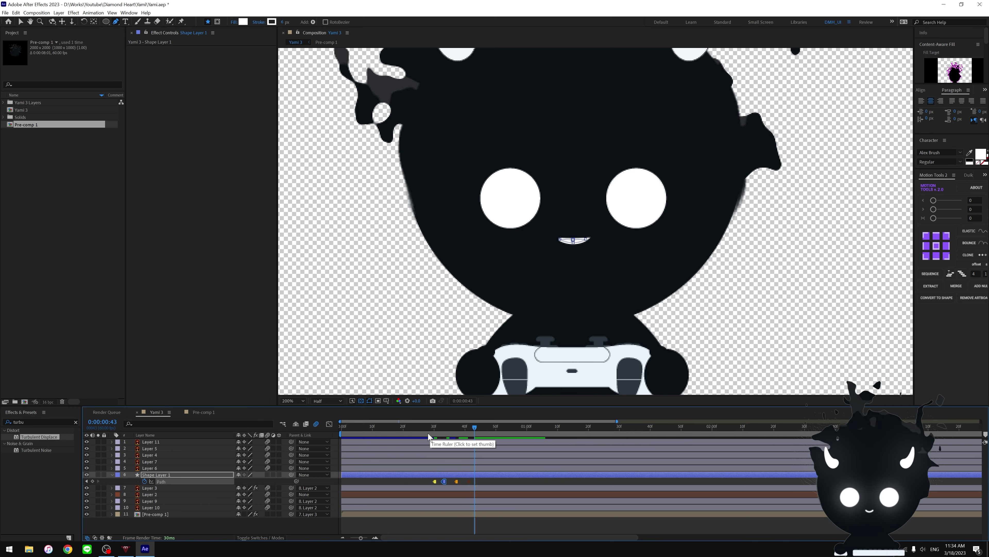
pyautogui.click(446, 426)
pyautogui.click(425, 426)
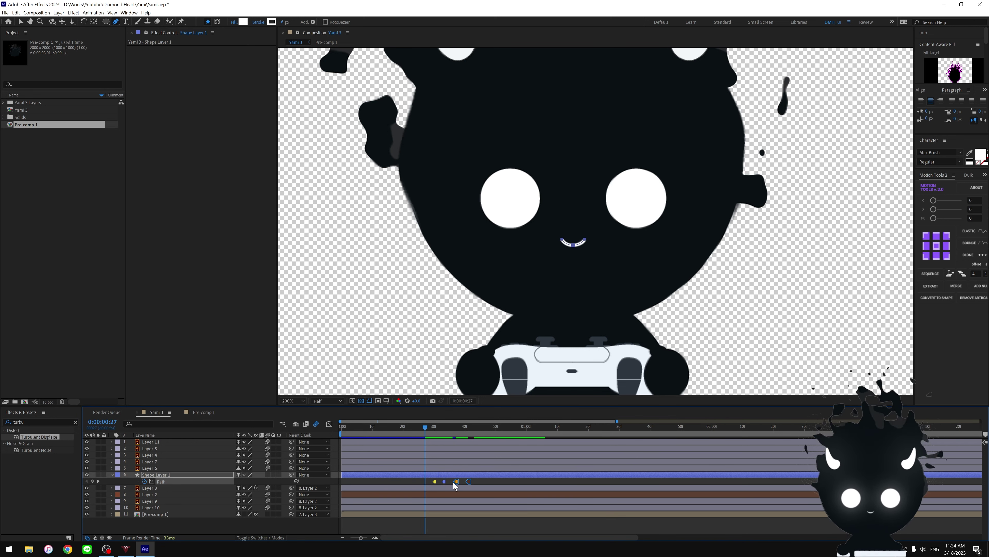
pyautogui.moveTo(455, 481); pyautogui.dragTo(476, 481)
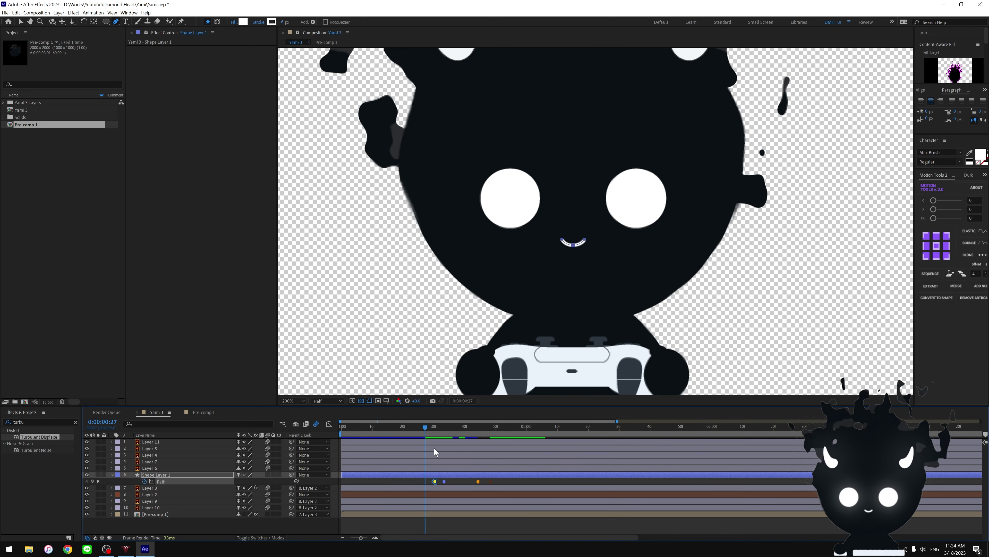
pyautogui.moveTo(437, 425); pyautogui.dragTo(506, 431)
# - Paste another mouth shape keyframe and spread the mouth keyframes further apart
pyautogui.hotkey('ctrl', 'v')
pyautogui.hotkey('ctrl', 'v')
pyautogui.moveTo(512, 481); pyautogui.dragTo(467, 481)
pyautogui.click(428, 429)
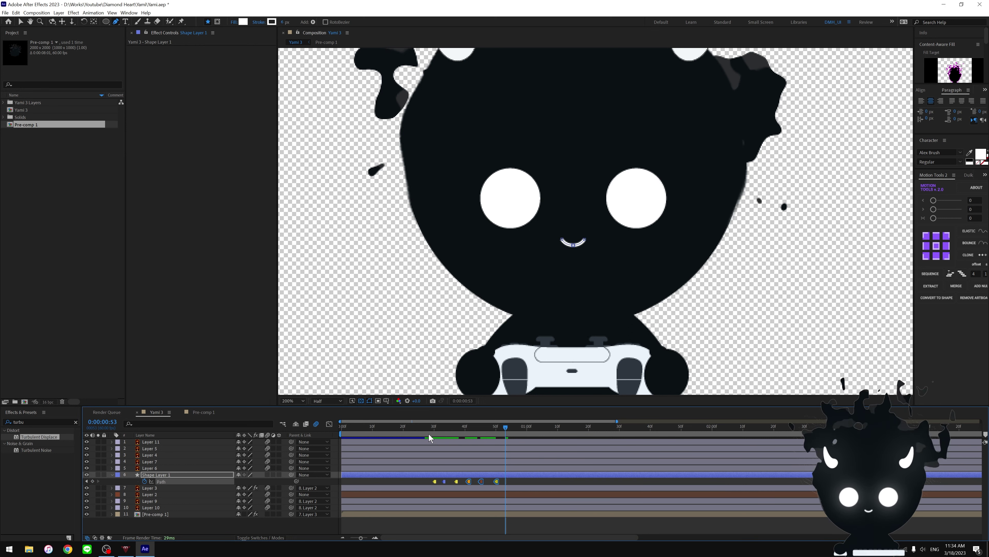
pyautogui.press('space')
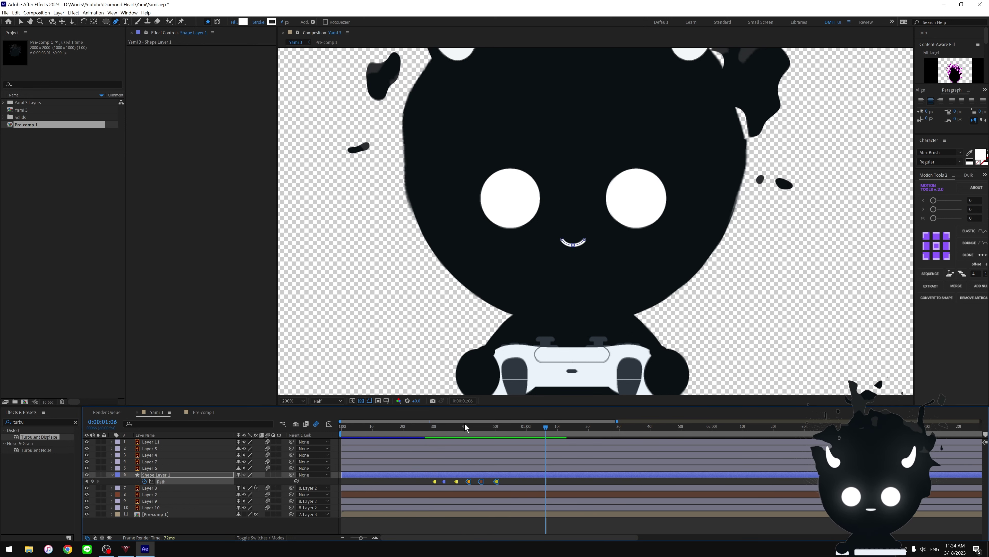
pyautogui.press('space')
pyautogui.press('space')
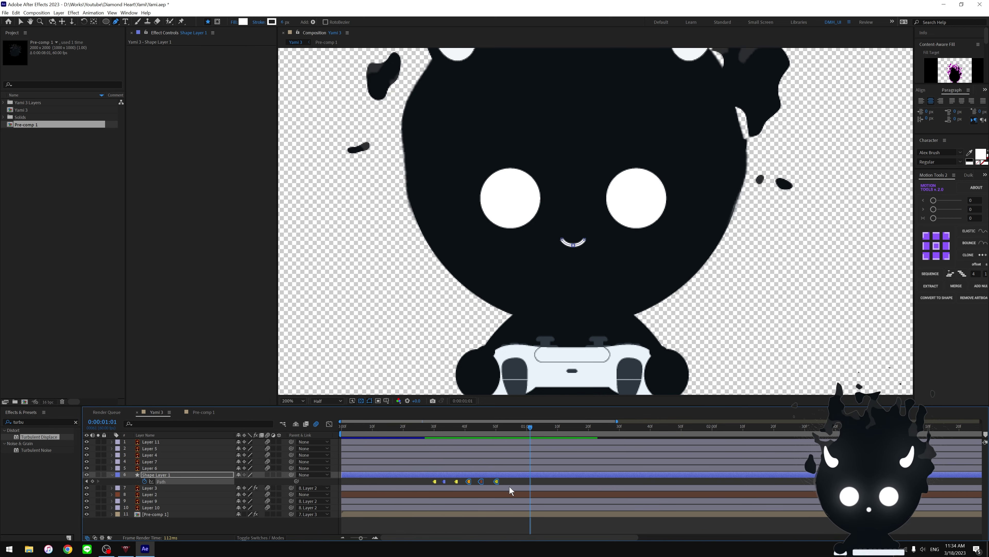
pyautogui.moveTo(503, 480); pyautogui.dragTo(415, 490)
pyautogui.moveTo(497, 482); pyautogui.dragTo(512, 481)
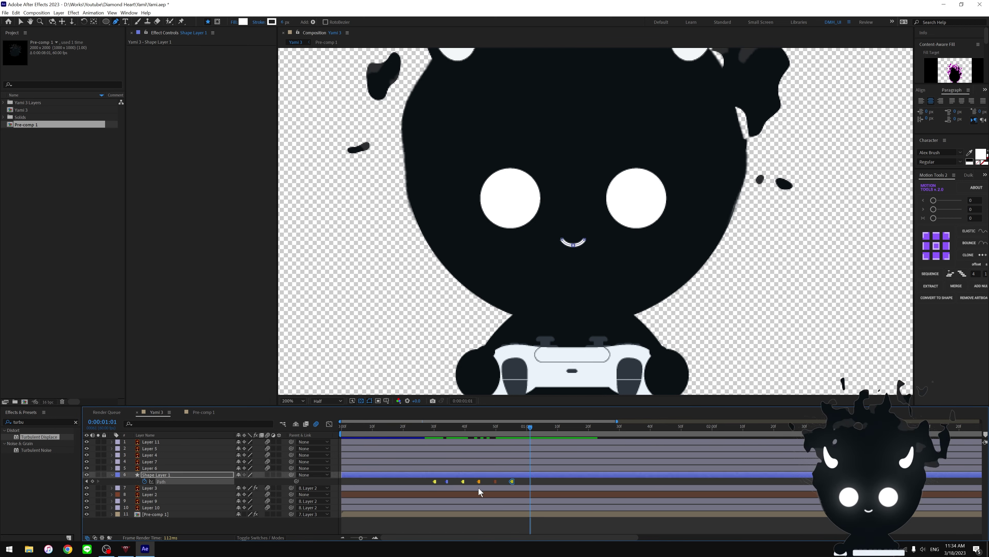
# - Paste a mouth shape at 1:09, shift a later keyframe slightly, and preview the whole composition
pyautogui.moveTo(533, 426)
pyautogui.mouseDown()
pyautogui.moveTo(557, 429)
pyautogui.moveTo(527, 433)
pyautogui.mouseUp()
pyautogui.hotkey('ctrl', 'v')
pyautogui.hotkey('ctrl', 'v')
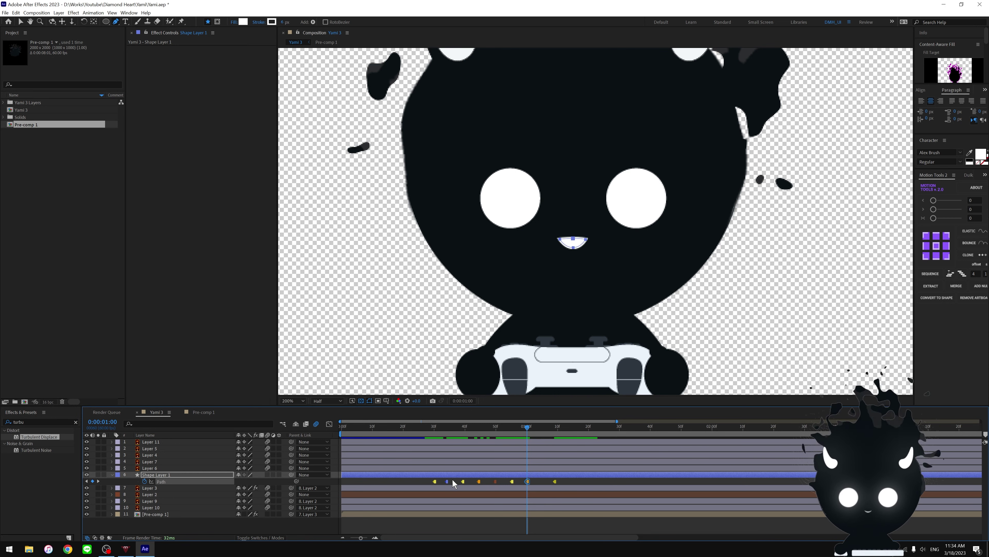
pyautogui.click(448, 482)
pyautogui.click(549, 426)
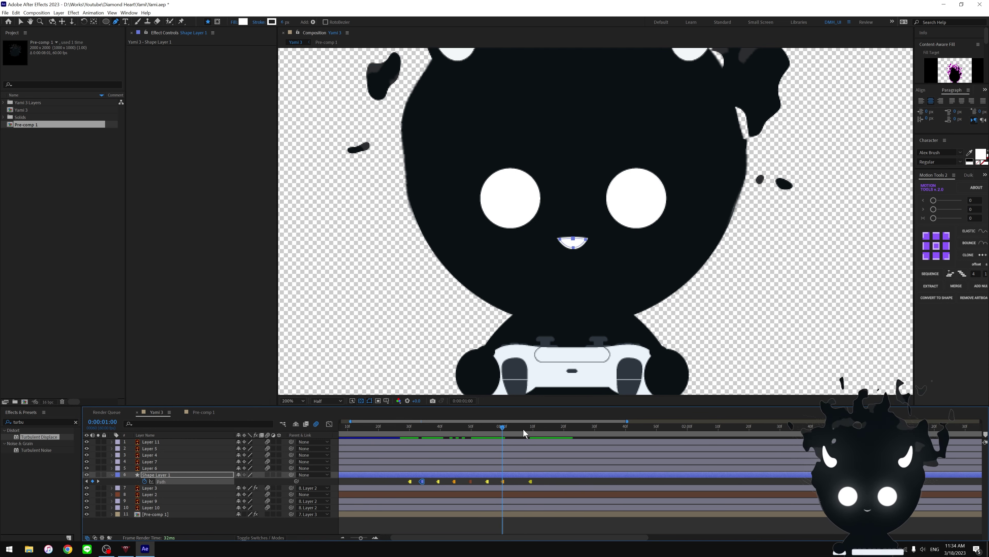
pyautogui.moveTo(531, 482); pyautogui.dragTo(542, 482)
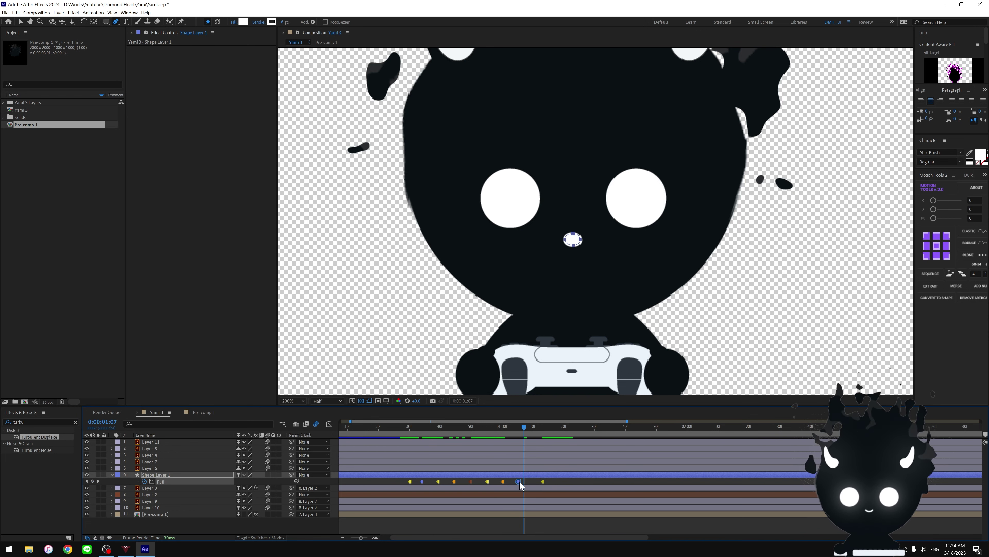
pyautogui.press(';')
pyautogui.press('space')
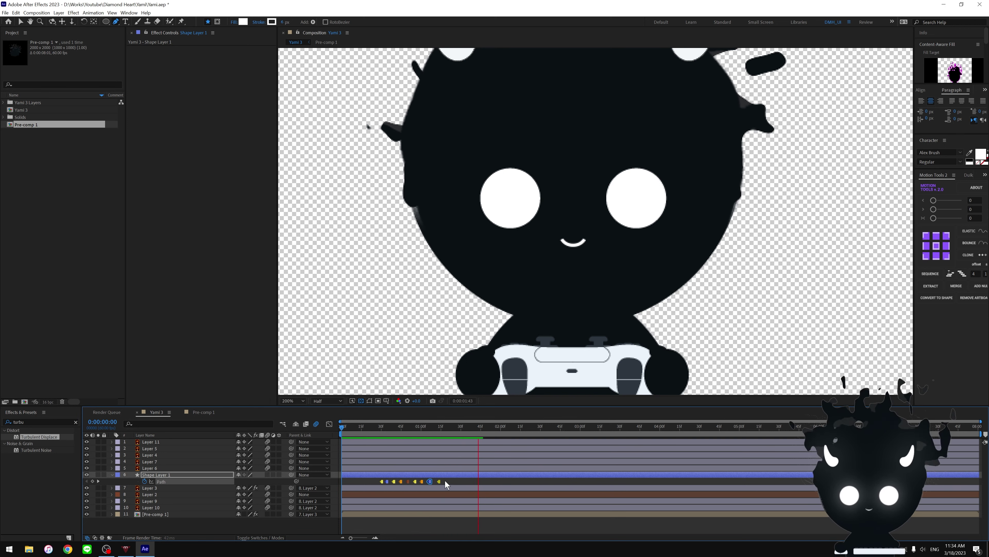
pyautogui.press('space')
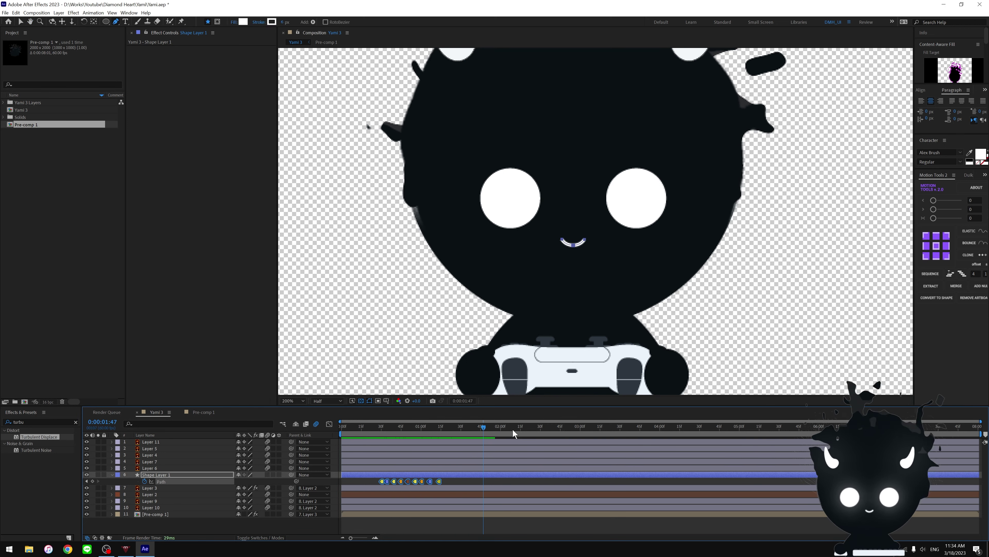
# - Paste the mouth keyframe set at about 2:12 and again near 3:45, then preview
pyautogui.click(513, 428)
pyautogui.hotkey('ctrl', 'v')
pyautogui.moveTo(516, 426)
pyautogui.mouseDown()
pyautogui.moveTo(640, 433)
pyautogui.moveTo(372, 430)
pyautogui.mouseUp()
pyautogui.hotkey('ctrl', 'v')
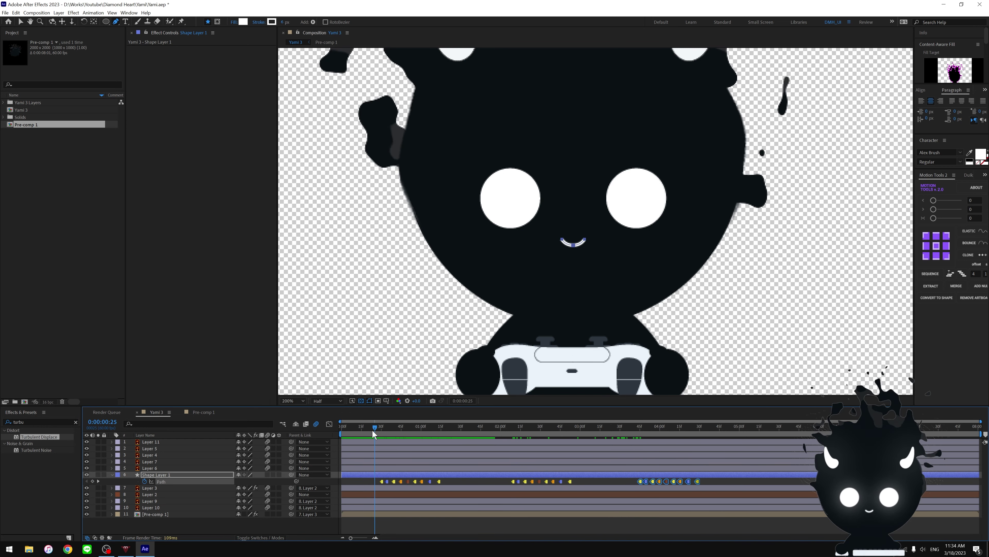
pyautogui.press('space')
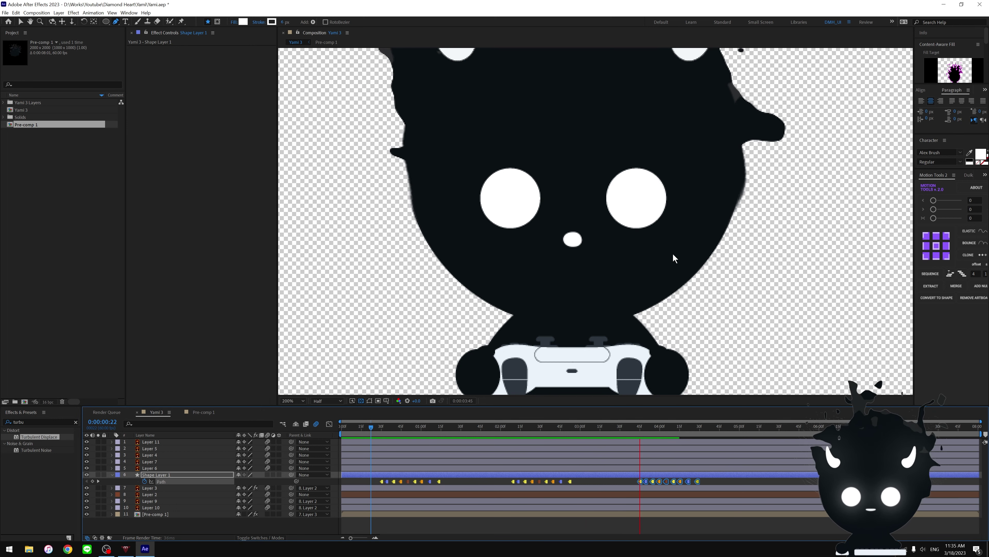
pyautogui.press('space')
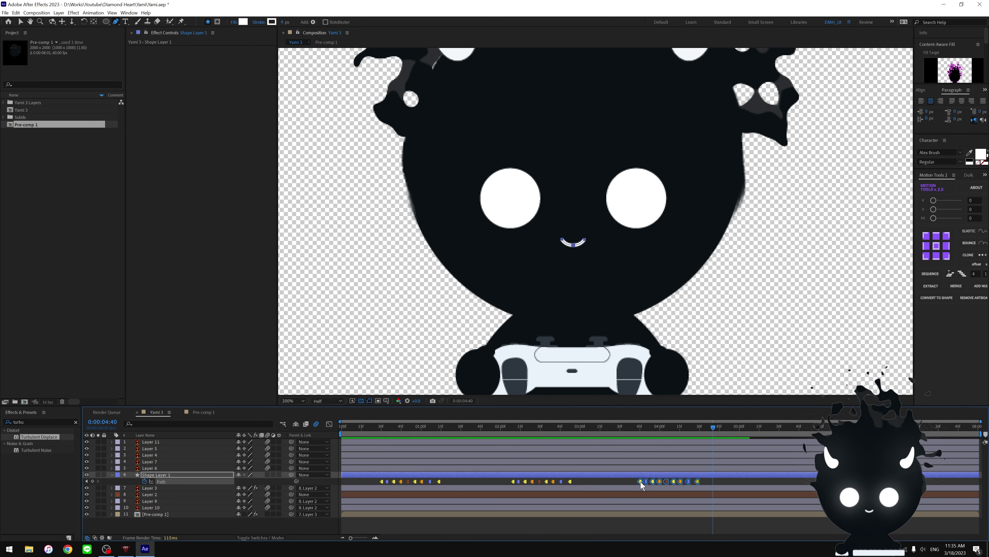
# - Centre the character and preview the repeated lip movement from the start
pyautogui.scroll(-2, 602, 271)
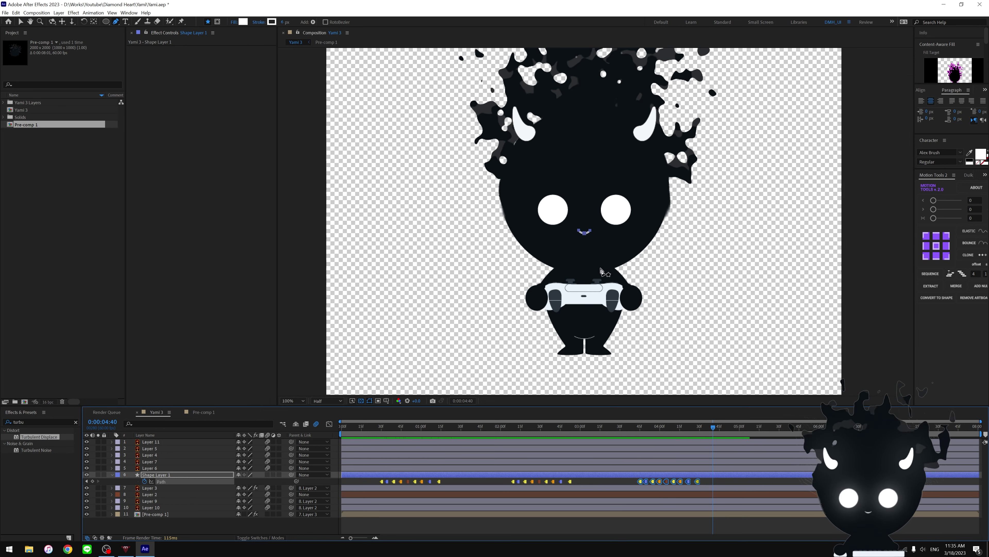
pyautogui.click(350, 432)
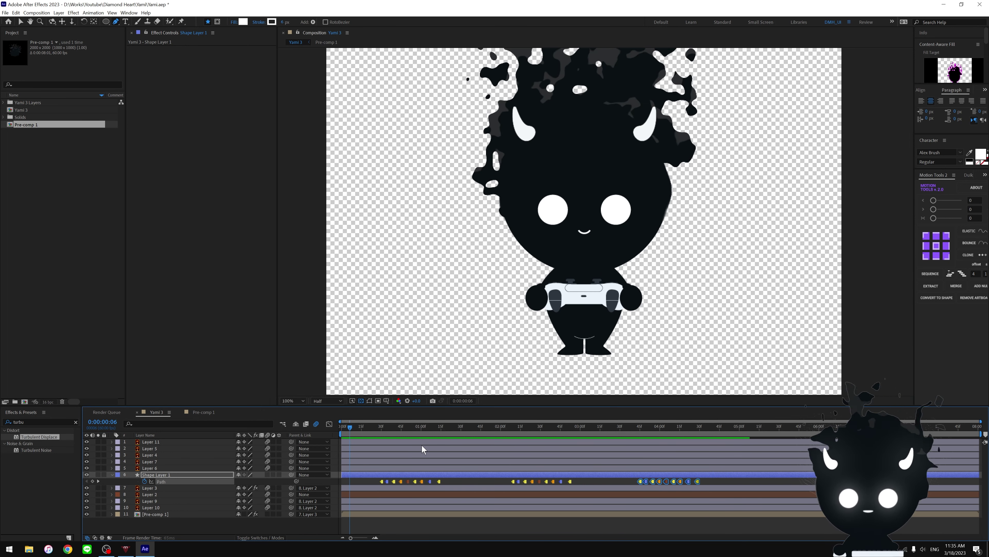
pyautogui.press('space')
pyautogui.press('space')
pyautogui.scroll(-2, 630, 265)
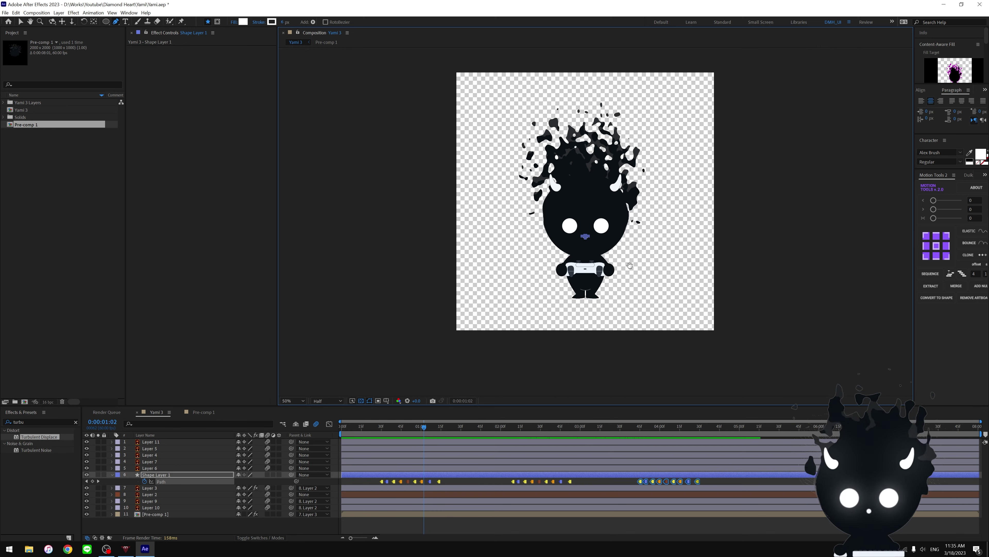
pyautogui.moveTo(630, 265); pyautogui.dragTo(628, 277)
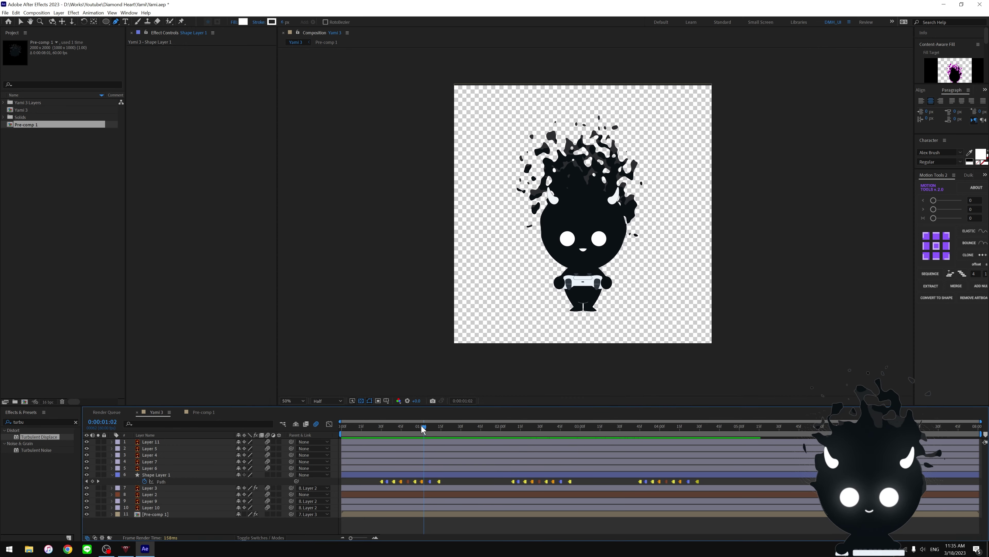
pyautogui.press('space')
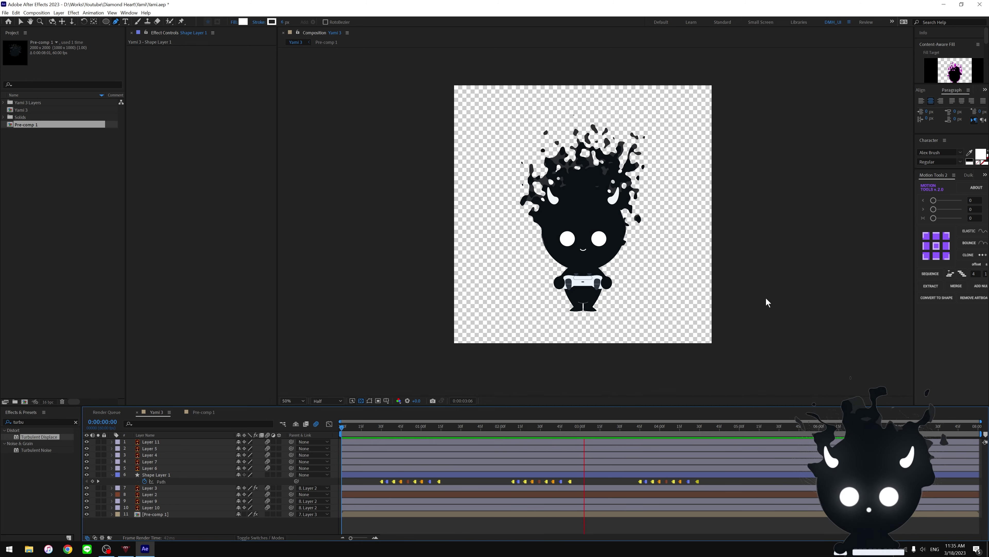
pyautogui.click(112, 475)
# - Select Layer 7, the left eye, and bring up its Create shape options
pyautogui.click(123, 469)
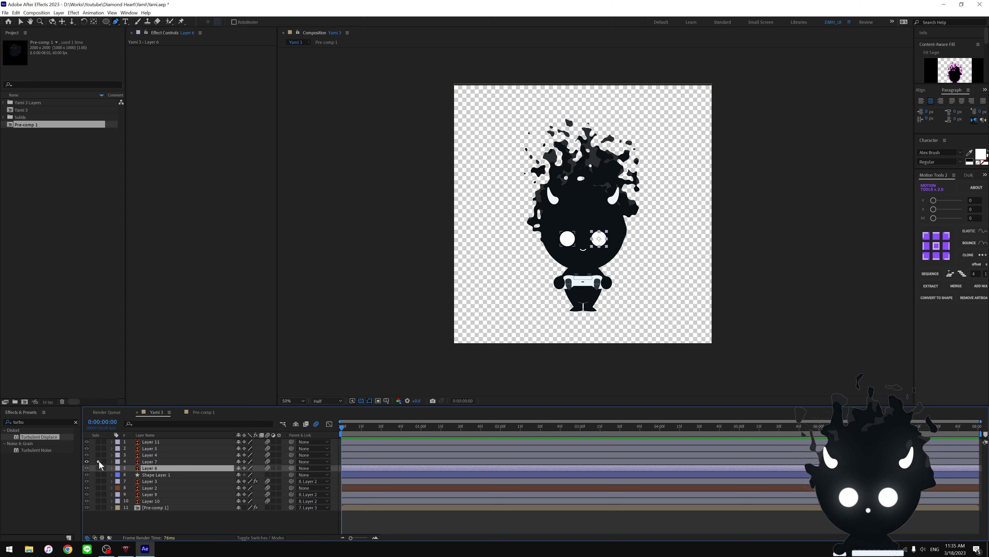
pyautogui.click(149, 462)
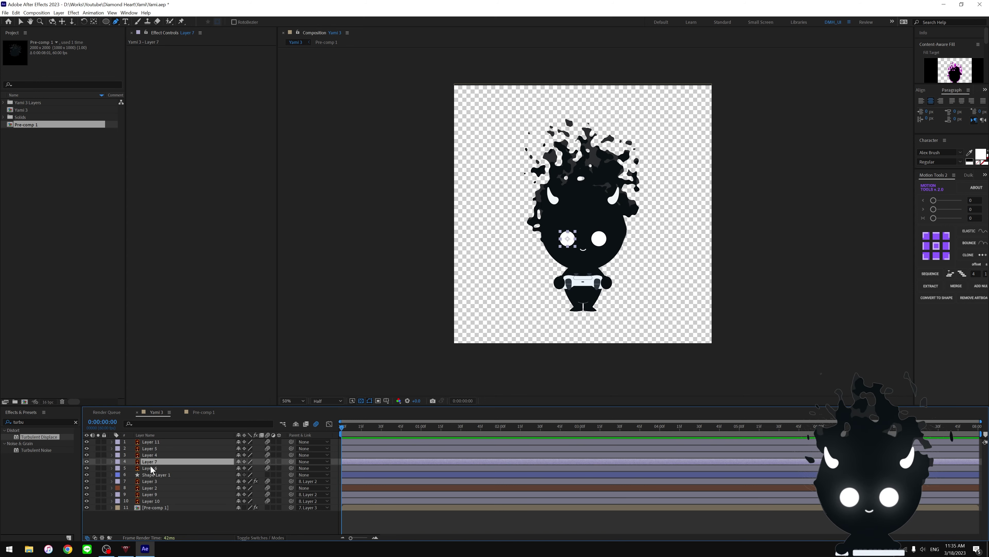
pyautogui.click(151, 467)
pyautogui.click(153, 462)
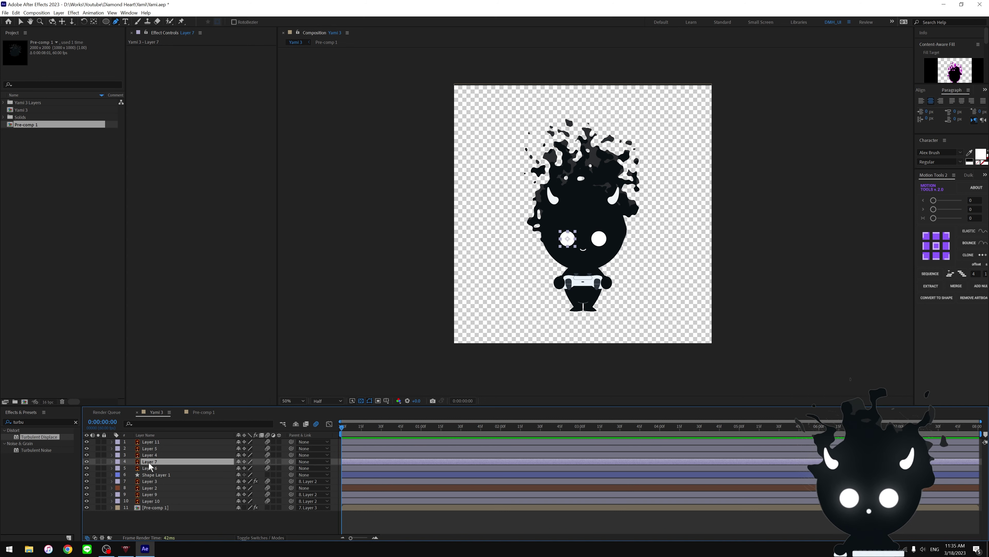
pyautogui.rightClick(150, 466)
pyautogui.moveTo(182, 390)
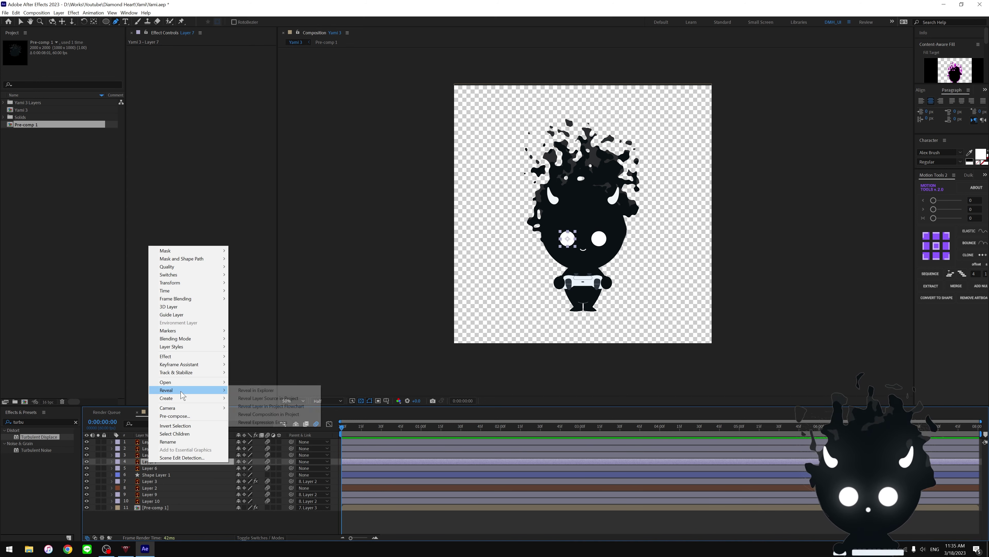
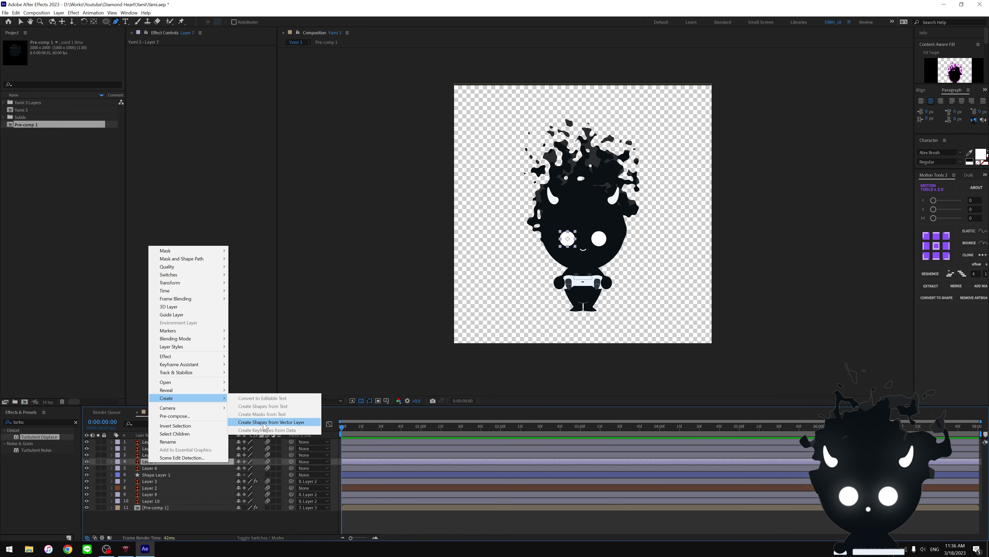
# - Create shape outlines from Layer 7, delete the original Layer 7, and rename the outlines layer R_eye
pyautogui.click(300, 422)
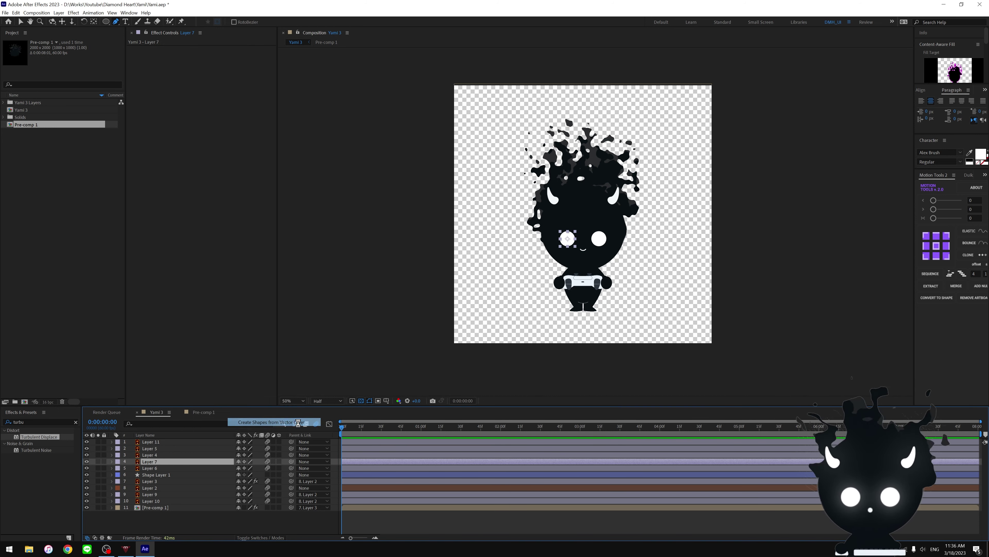
pyautogui.click(155, 466)
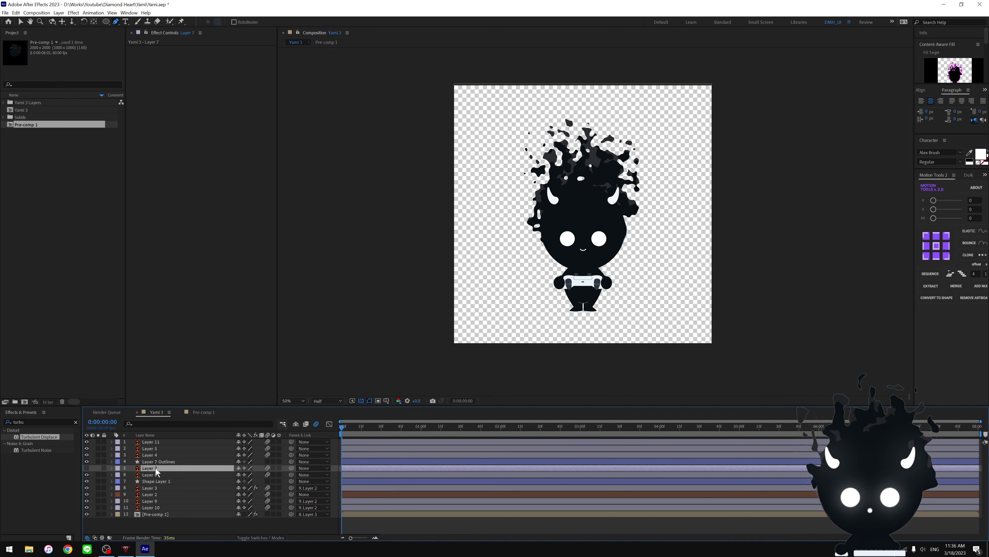
pyautogui.press('Delete')
pyautogui.click(153, 461)
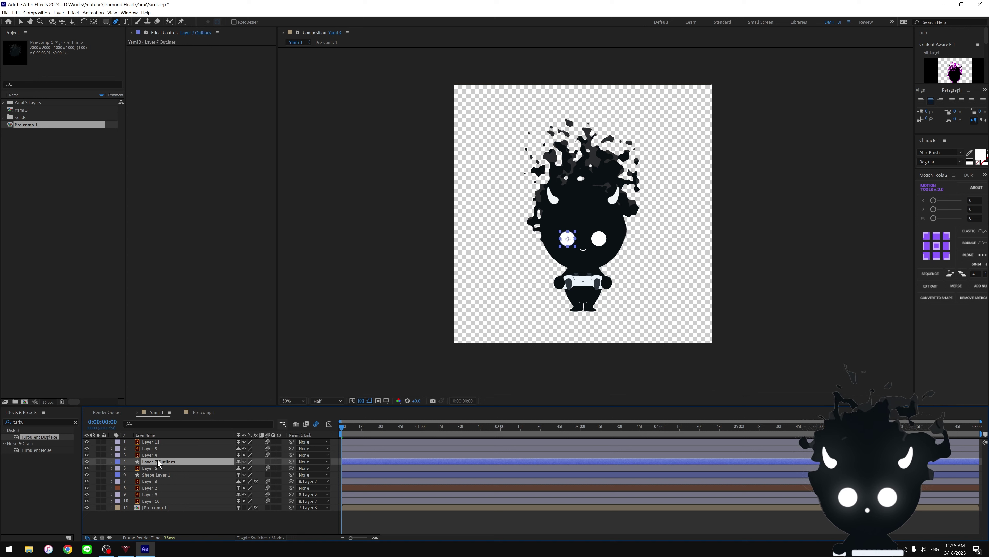
pyautogui.press('Return')
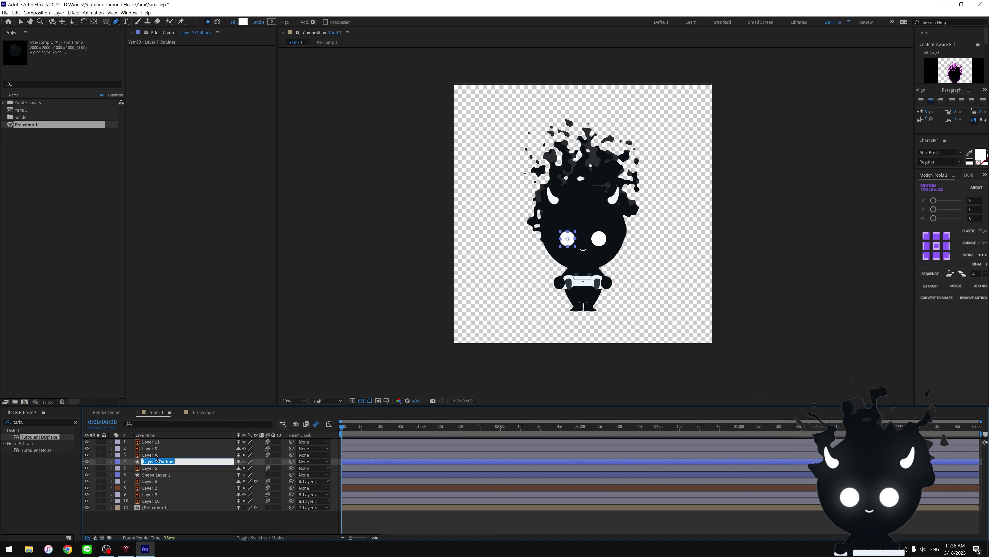
pyautogui.write('R_eye')
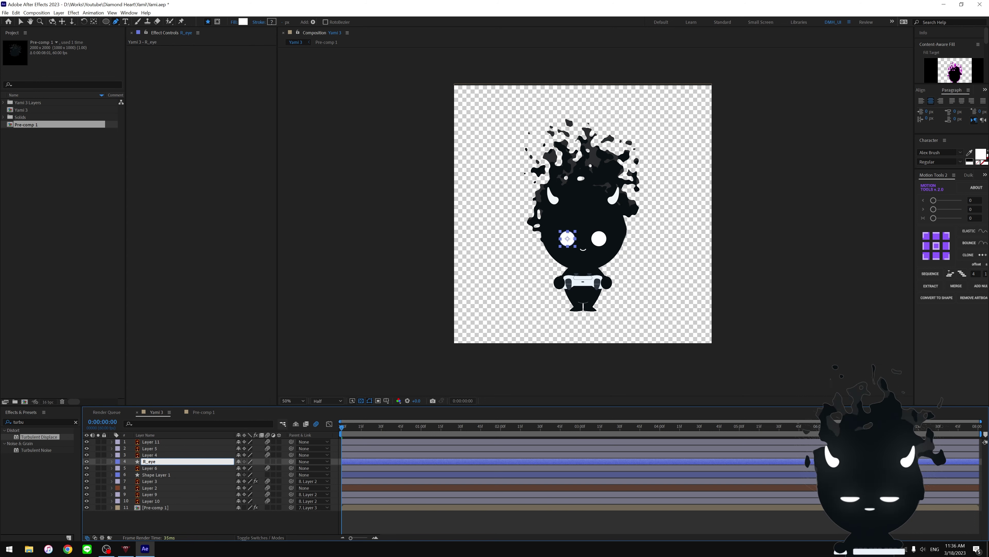
pyautogui.press('Return')
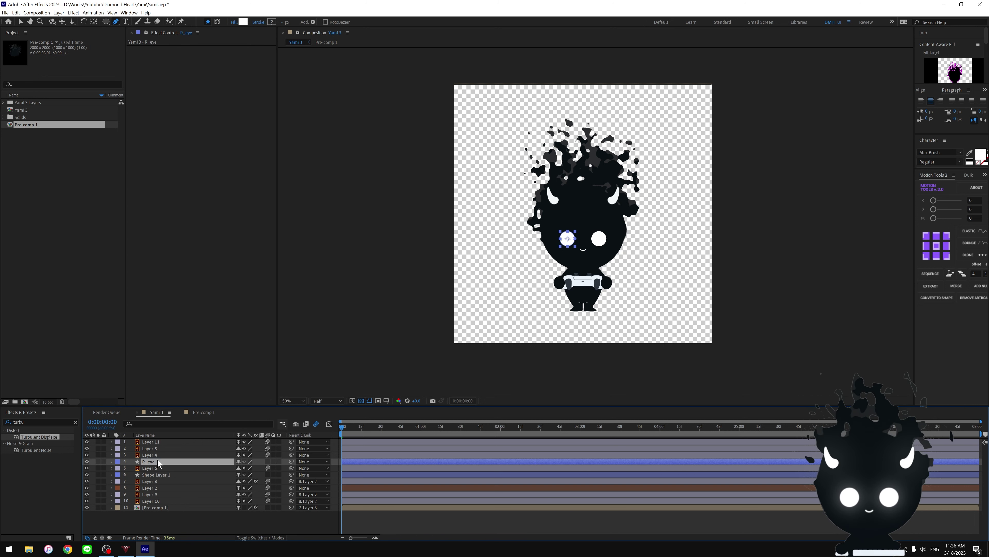
# - Center the view on the eyes and reveal R_eye's Contents > Group 1 > Path 1 property
pyautogui.press('.')
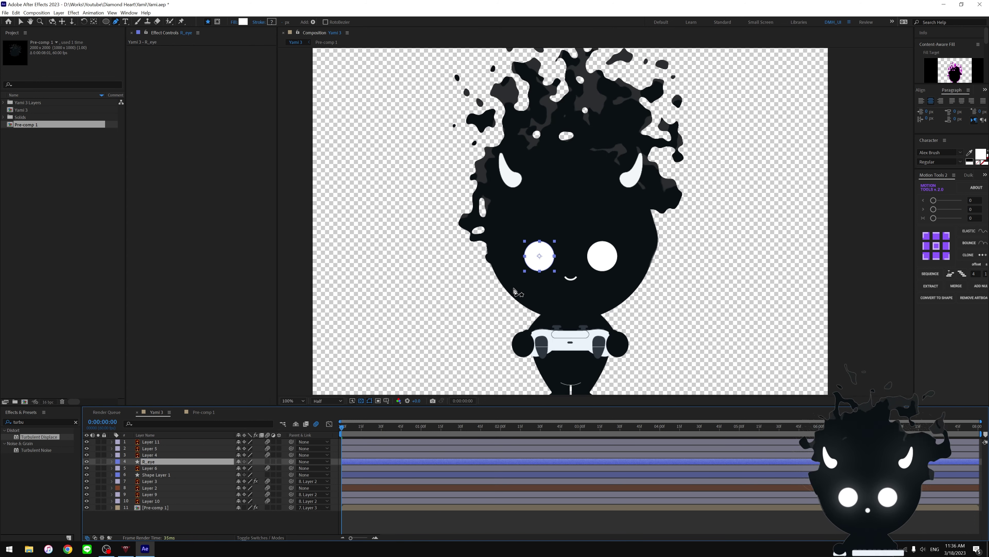
pyautogui.press('.')
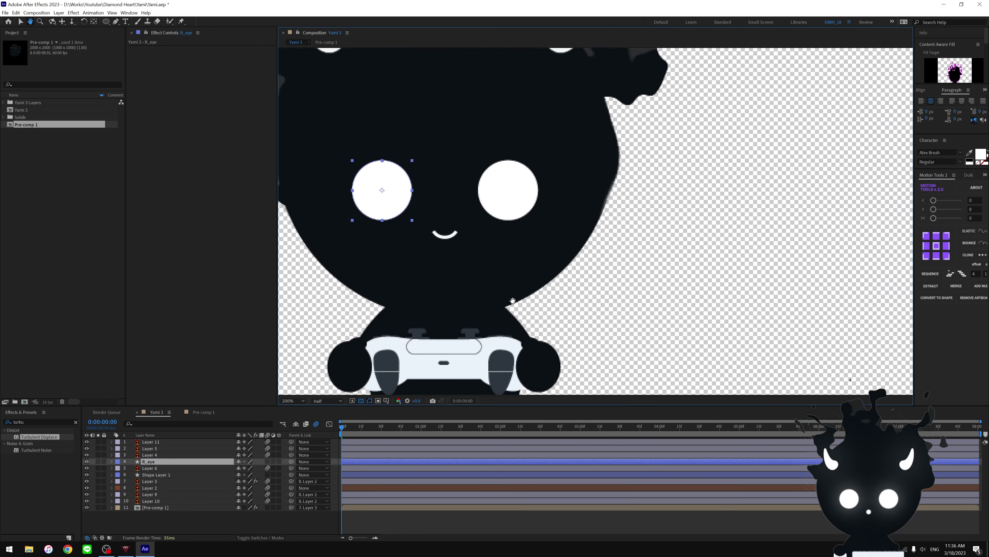
pyautogui.moveTo(512, 298); pyautogui.dragTo(574, 330)
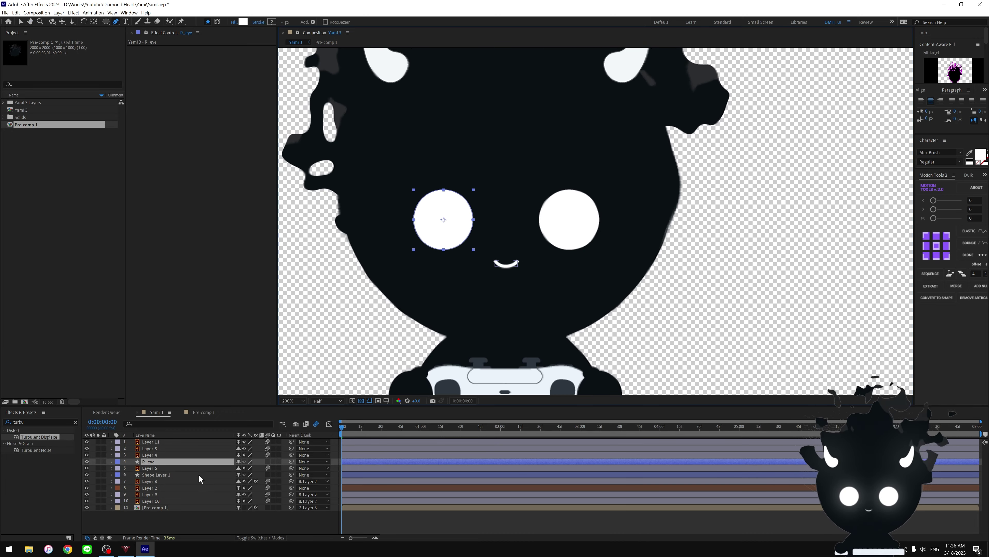
pyautogui.click(154, 462)
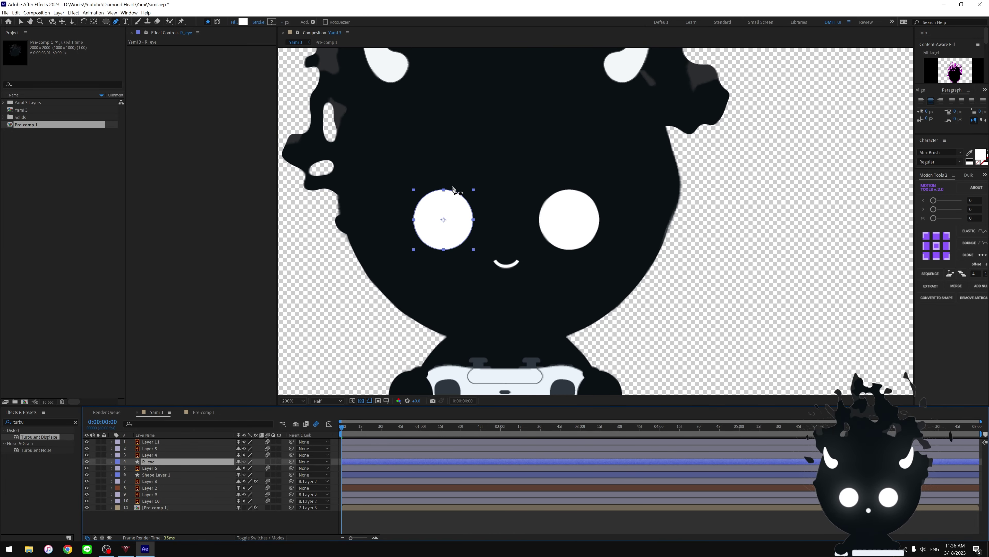
pyautogui.click(111, 461)
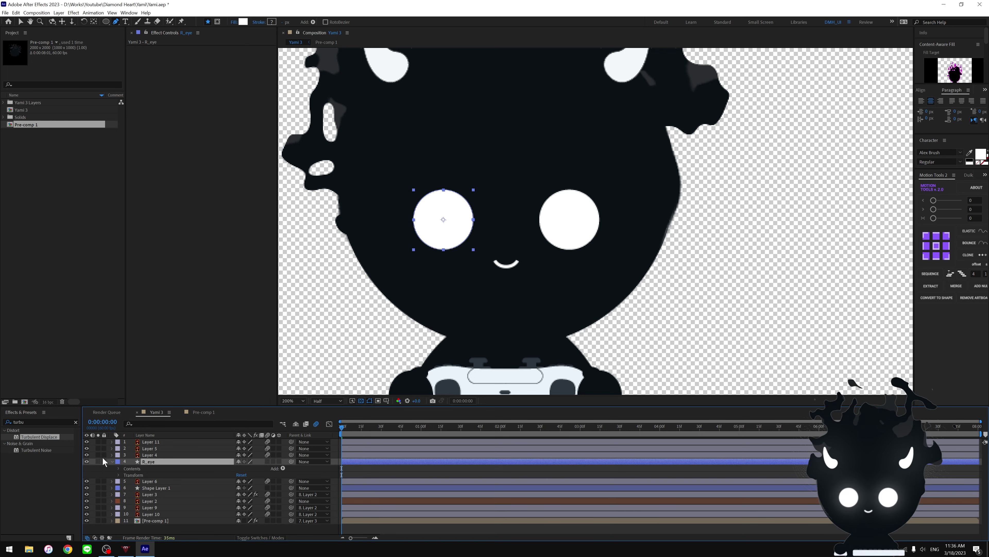
pyautogui.click(118, 467)
pyautogui.click(126, 474)
pyautogui.click(165, 487)
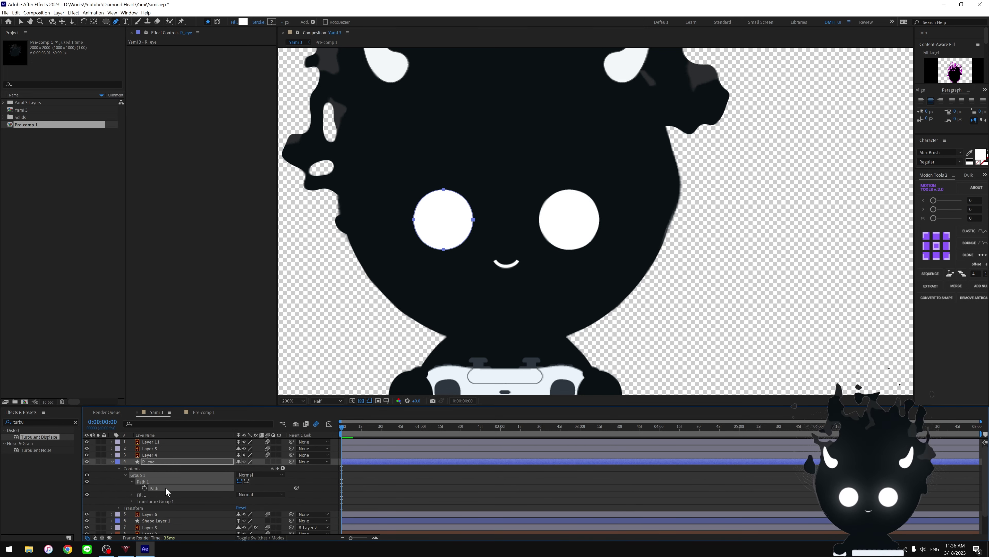
# - Set a Path keyframe for the round open eye at 0:00:01:02, then move to 0:00:01:04
pyautogui.click(358, 503)
pyautogui.moveTo(361, 426)
pyautogui.mouseDown()
pyautogui.moveTo(519, 438)
pyautogui.moveTo(423, 447)
pyautogui.mouseUp()
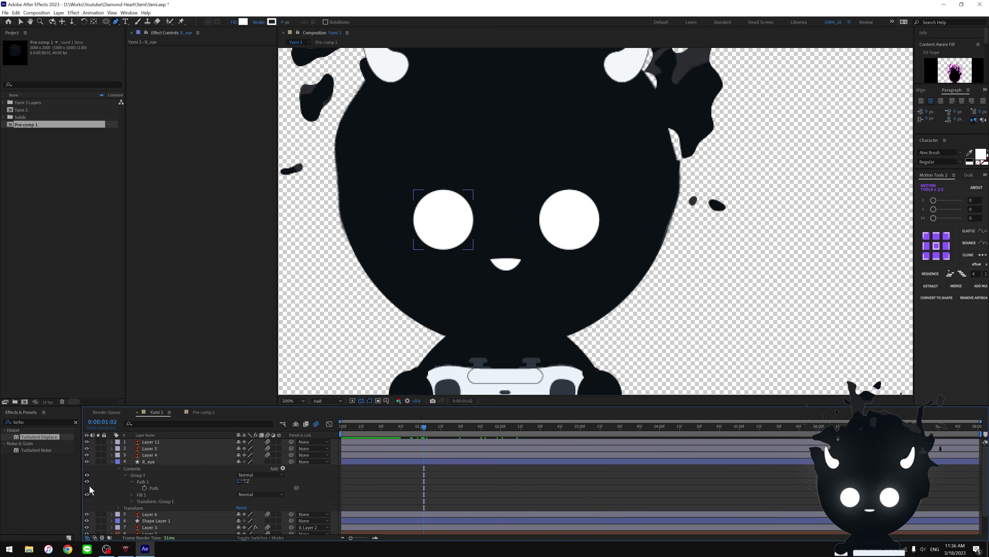
pyautogui.click(145, 488)
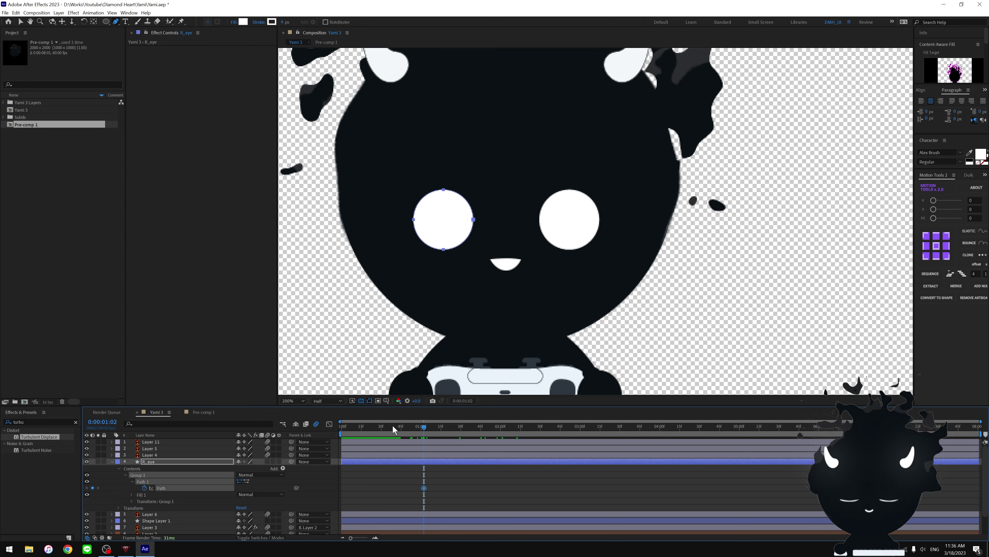
pyautogui.click(423, 429)
pyautogui.moveTo(424, 436); pyautogui.dragTo(427, 436)
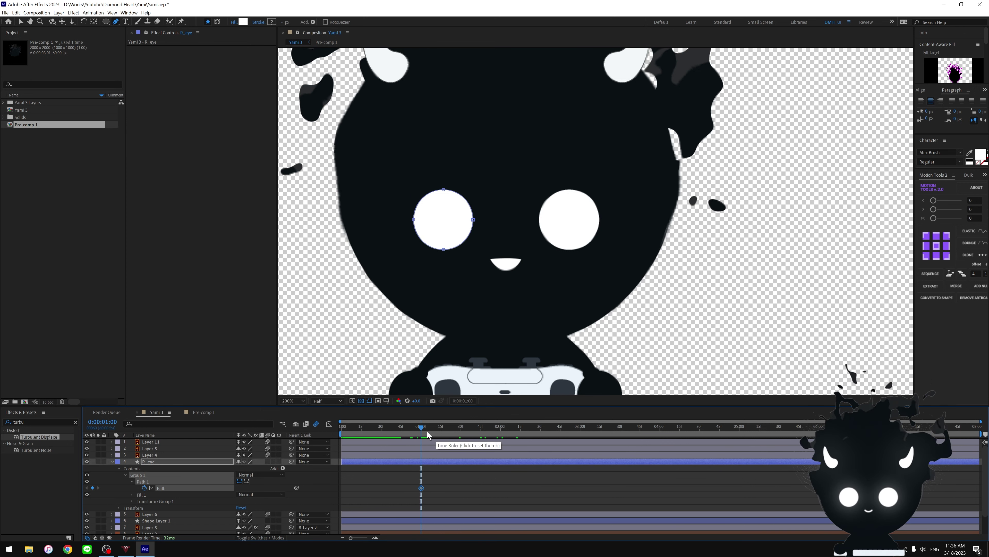
pyautogui.scroll(3, 444, 439)
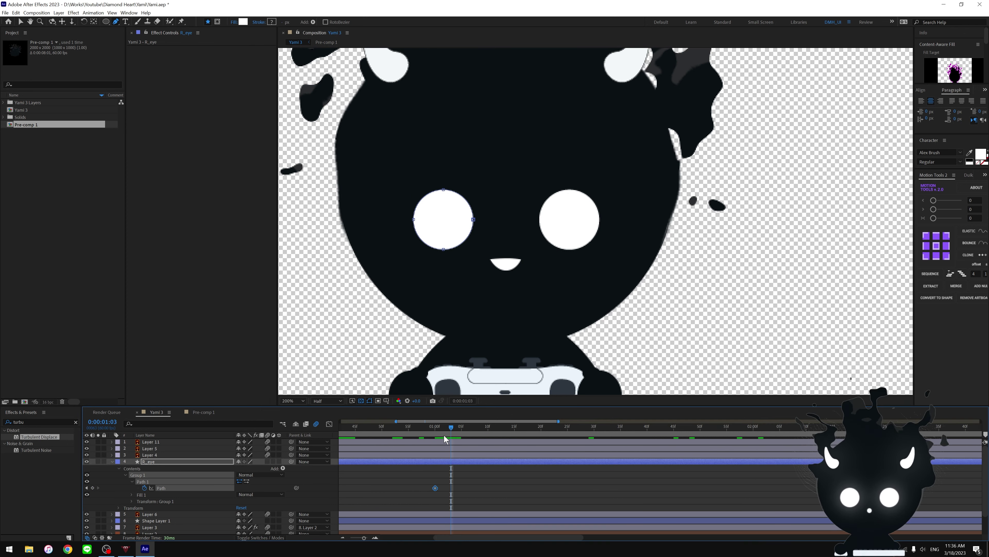
pyautogui.click(454, 434)
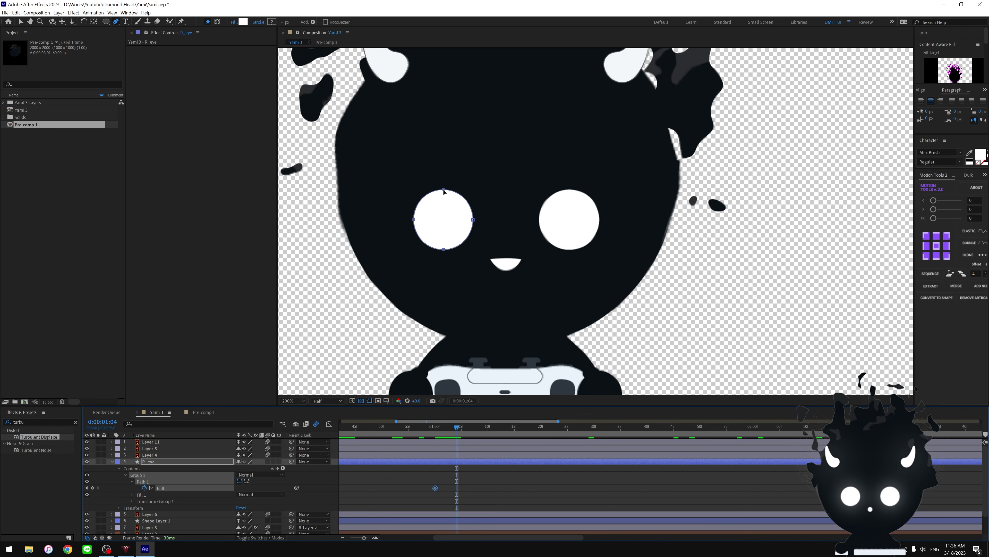
# - Pull the eye's top point down into a crescent and taper its right tip with the handles
pyautogui.moveTo(444, 191); pyautogui.dragTo(444, 244)
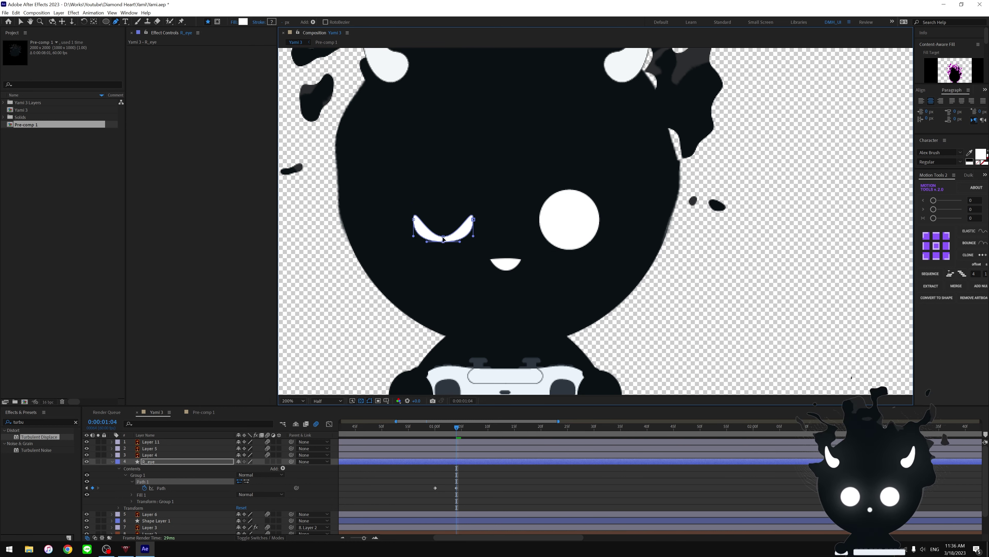
pyautogui.press('.')
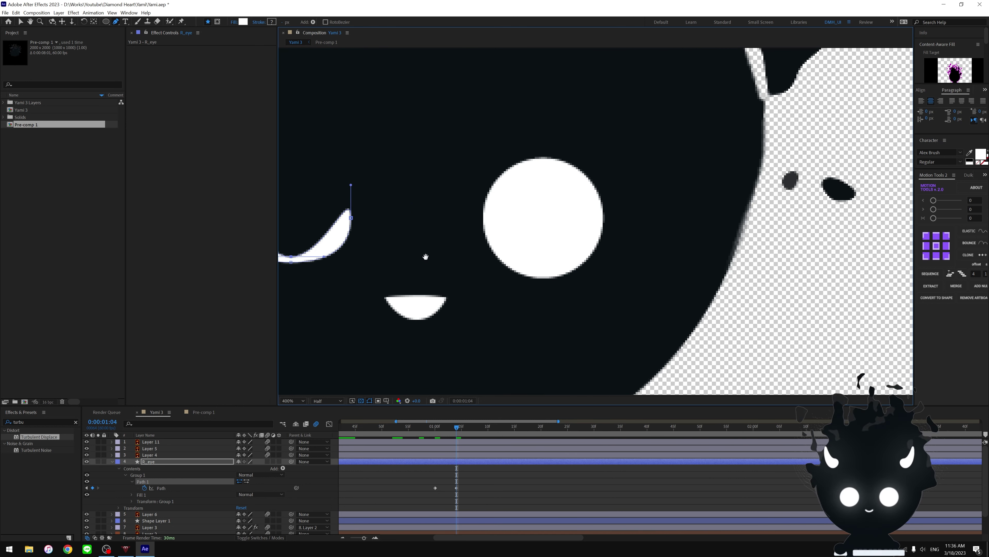
pyautogui.moveTo(419, 269); pyautogui.dragTo(632, 288)
pyautogui.scroll(1, 632, 289)
pyautogui.scroll(1, 462, 285)
pyautogui.press('g')
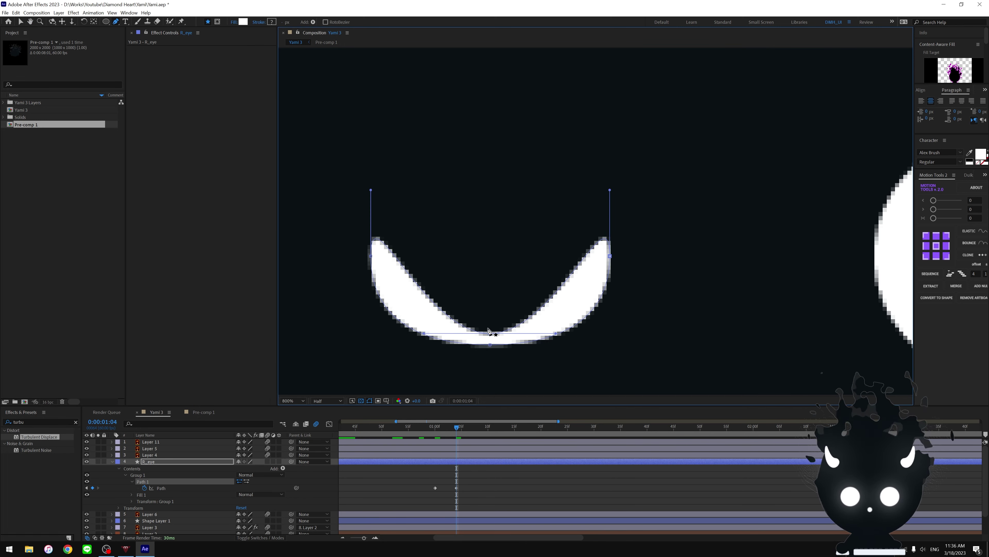
pyautogui.moveTo(491, 346); pyautogui.dragTo(490, 338)
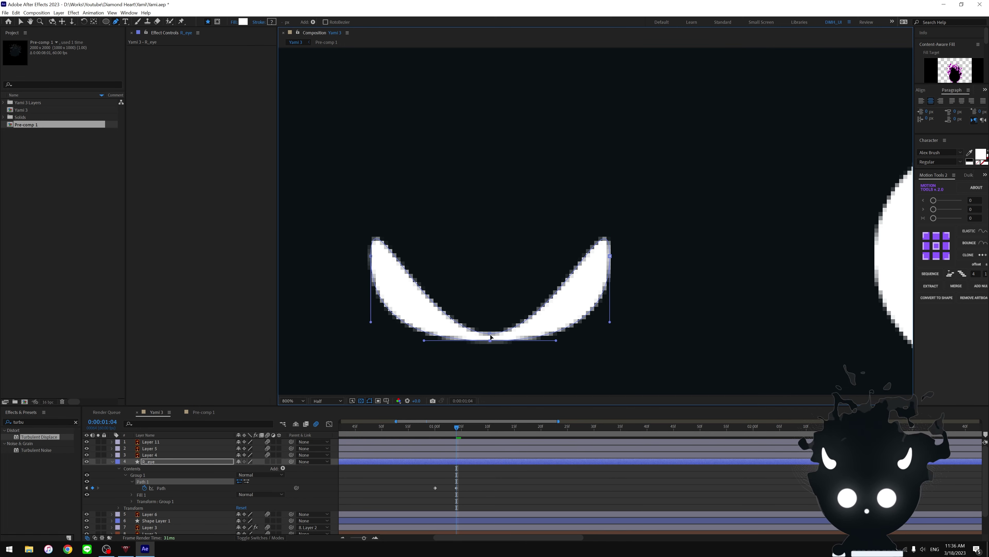
pyautogui.click(610, 256)
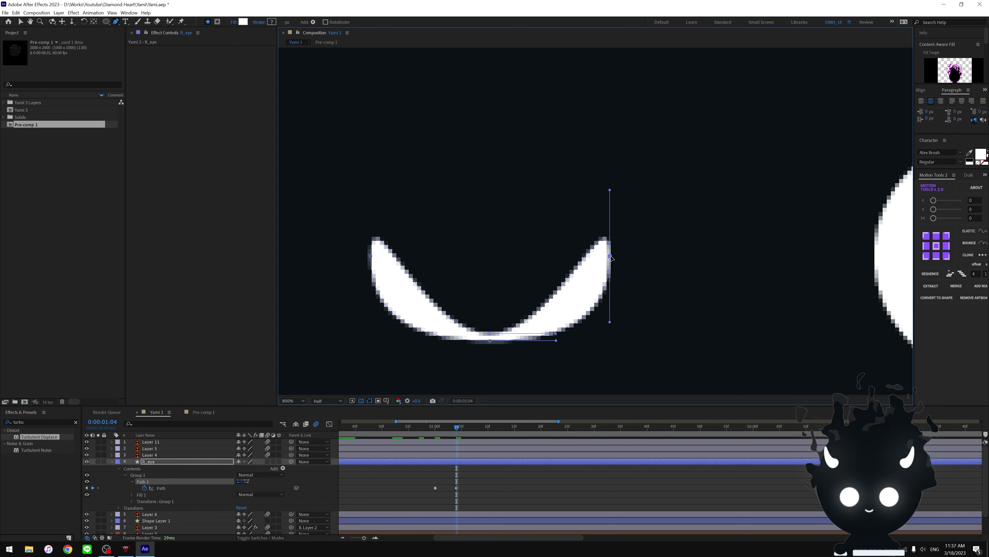
pyautogui.moveTo(609, 256); pyautogui.dragTo(610, 287)
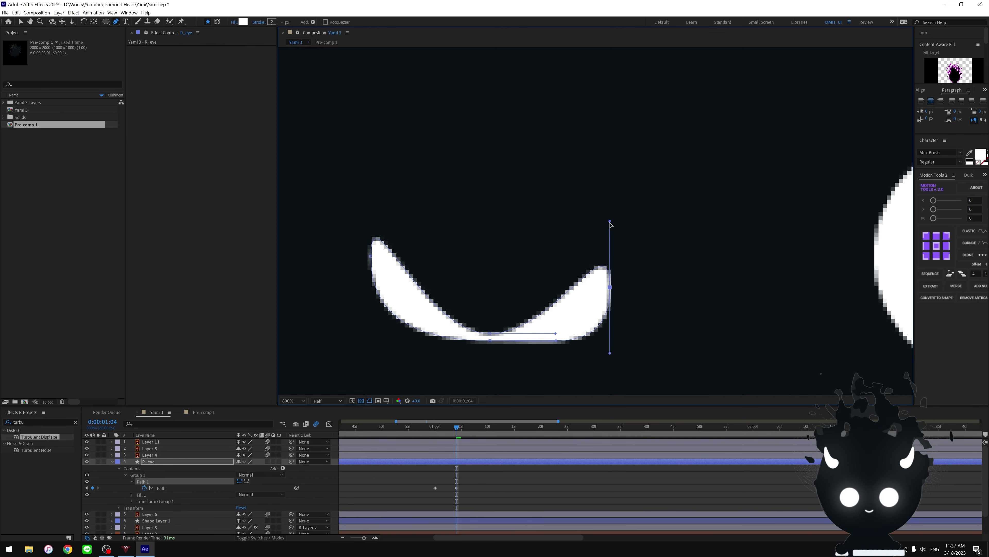
pyautogui.moveTo(610, 221); pyautogui.dragTo(611, 266)
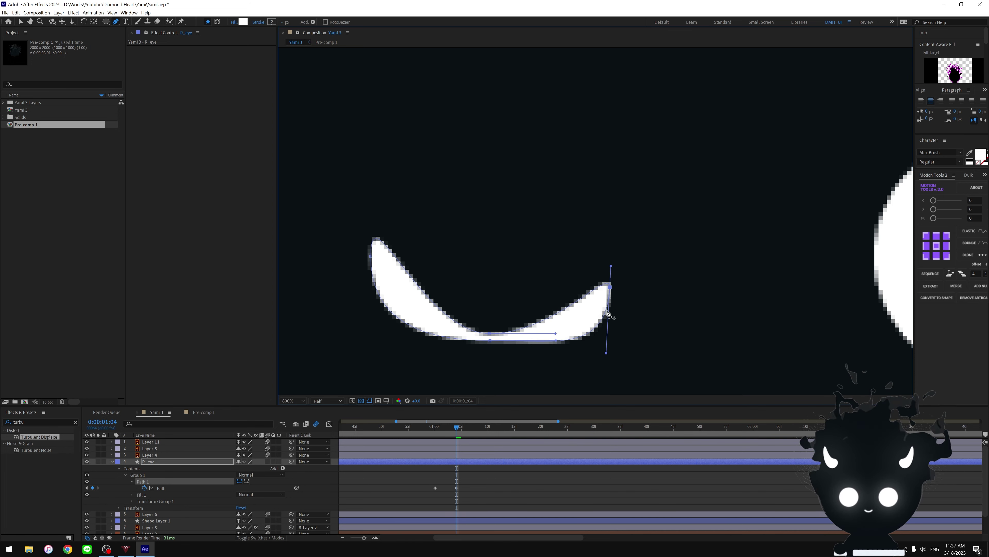
pyautogui.moveTo(606, 353); pyautogui.dragTo(611, 304)
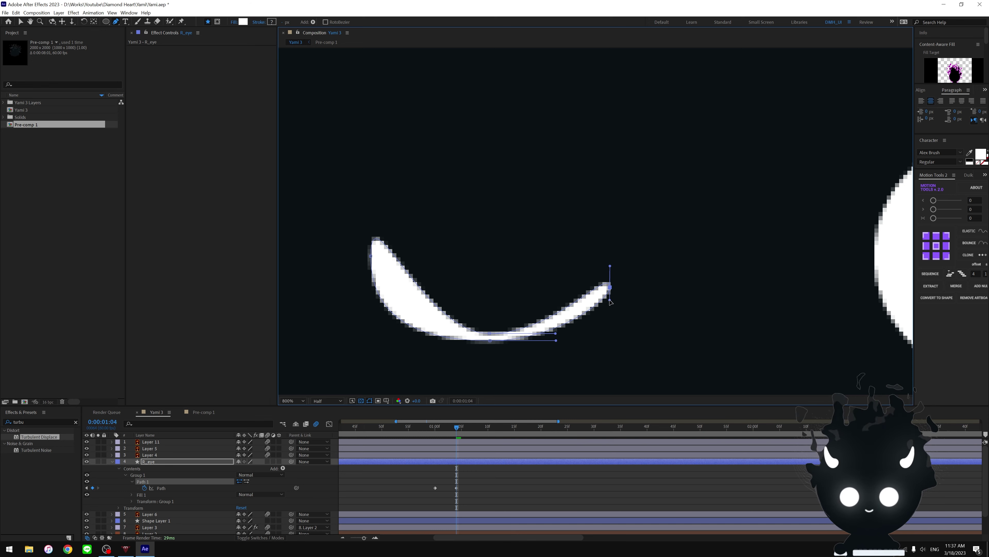
# - Lower and thin the crescent's left tip, then refine the curves at both tips
pyautogui.click(371, 256)
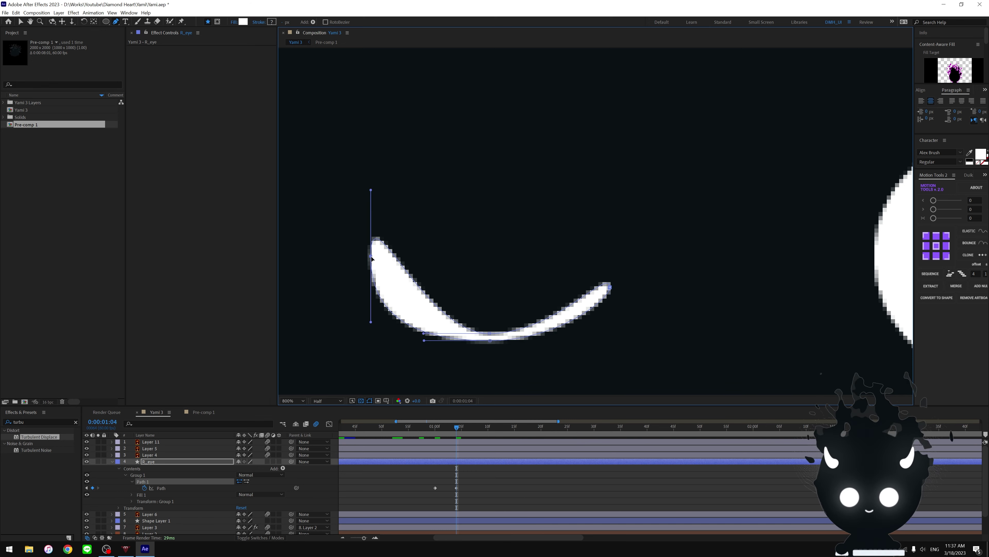
pyautogui.moveTo(371, 191); pyautogui.dragTo(371, 223)
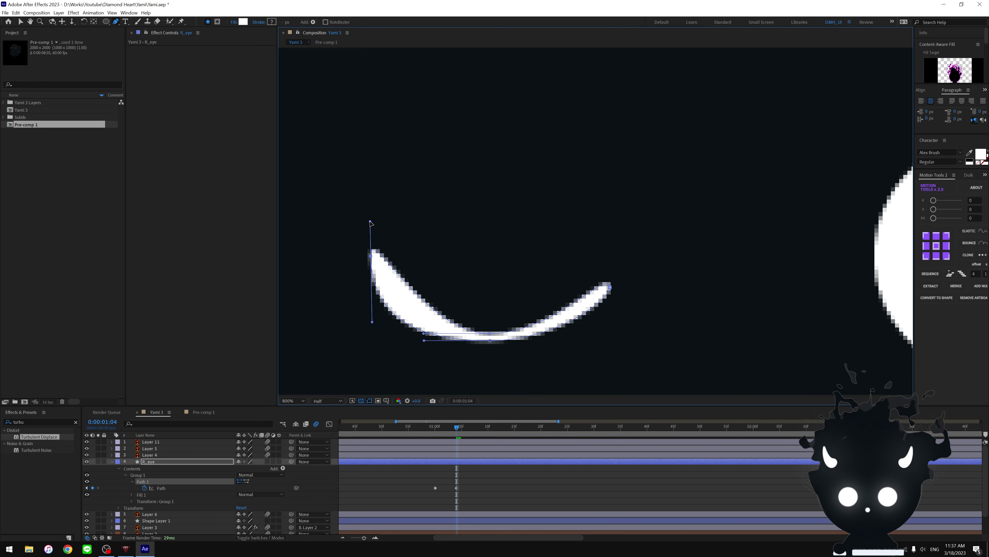
pyautogui.moveTo(371, 259); pyautogui.dragTo(371, 285)
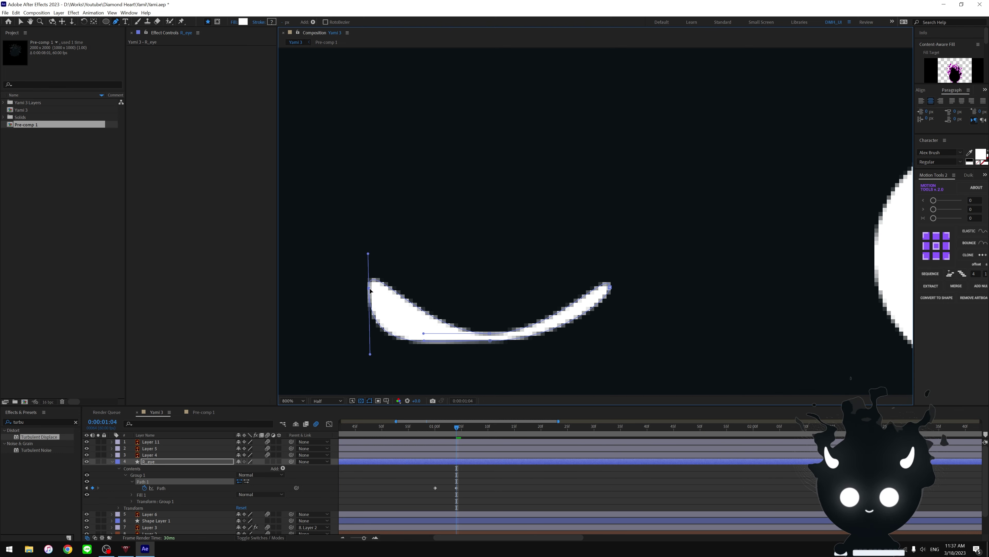
pyautogui.moveTo(370, 352); pyautogui.dragTo(372, 302)
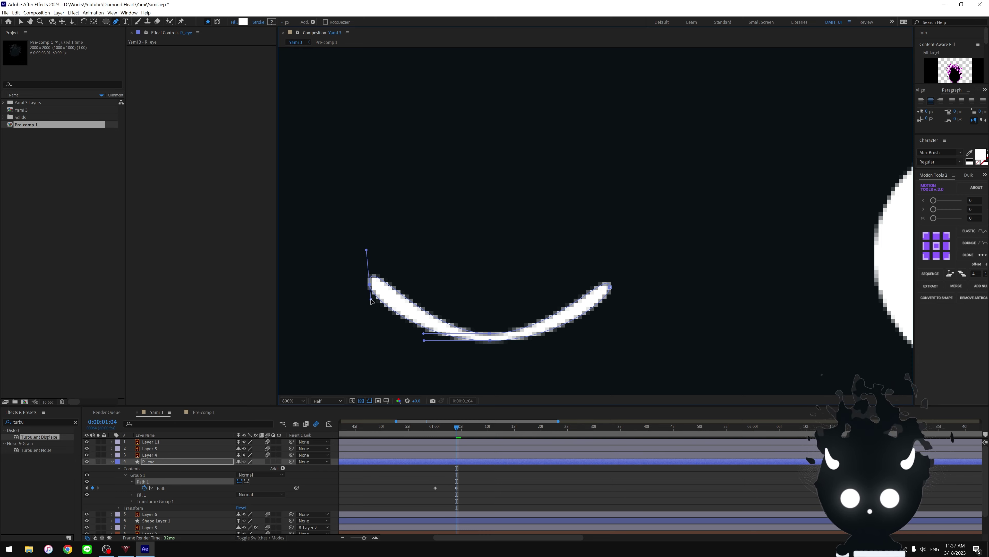
pyautogui.moveTo(368, 252); pyautogui.dragTo(370, 265)
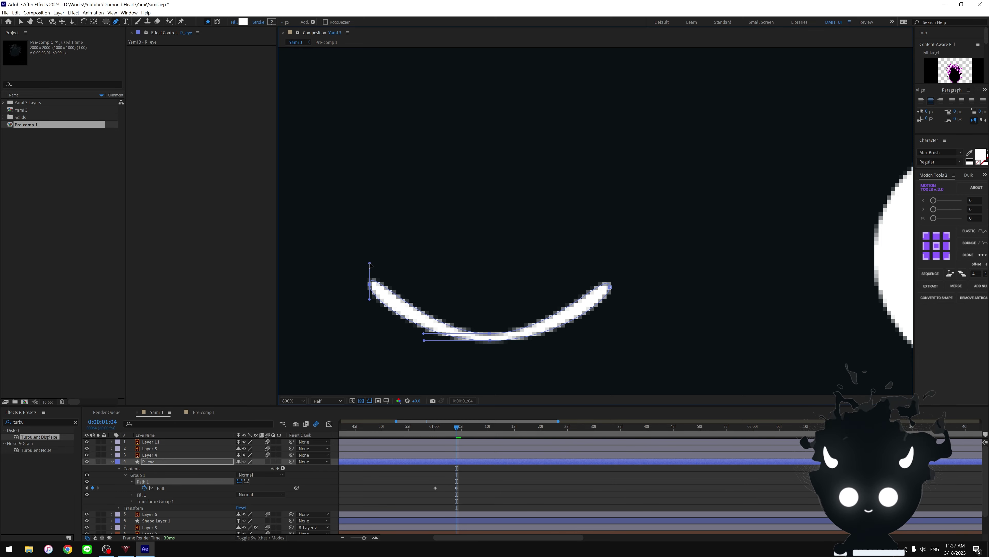
pyautogui.press(',')
pyautogui.press(',')
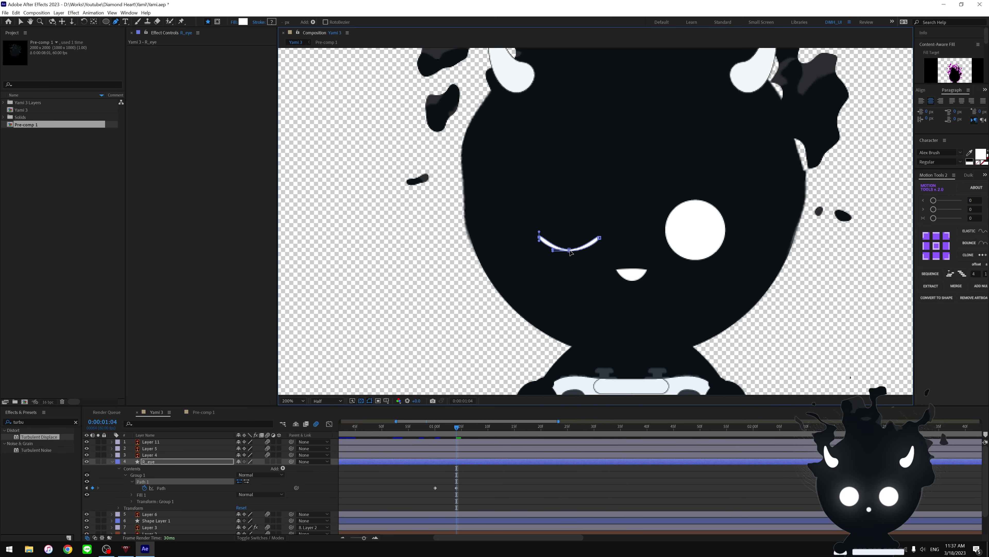
pyautogui.press('.')
pyautogui.press('.')
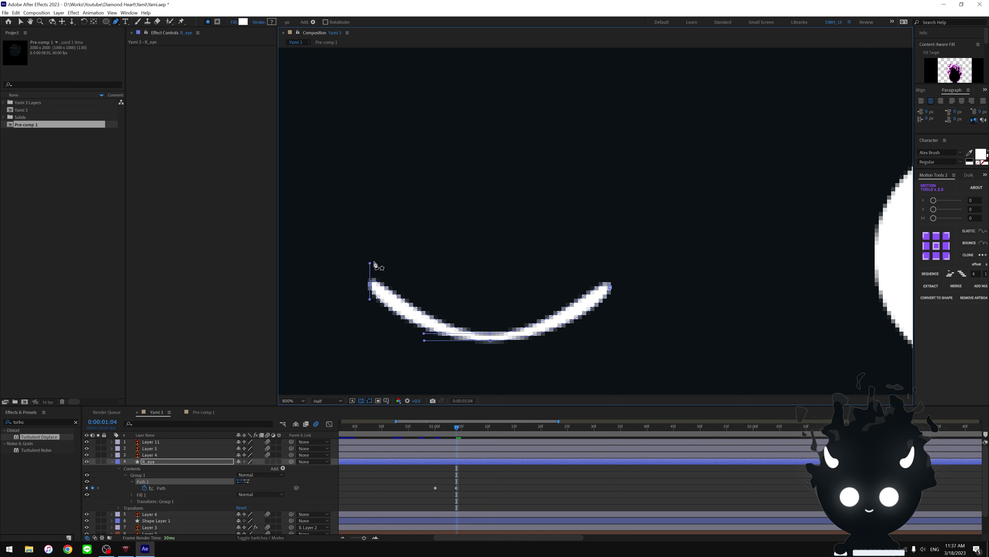
pyautogui.click(610, 287)
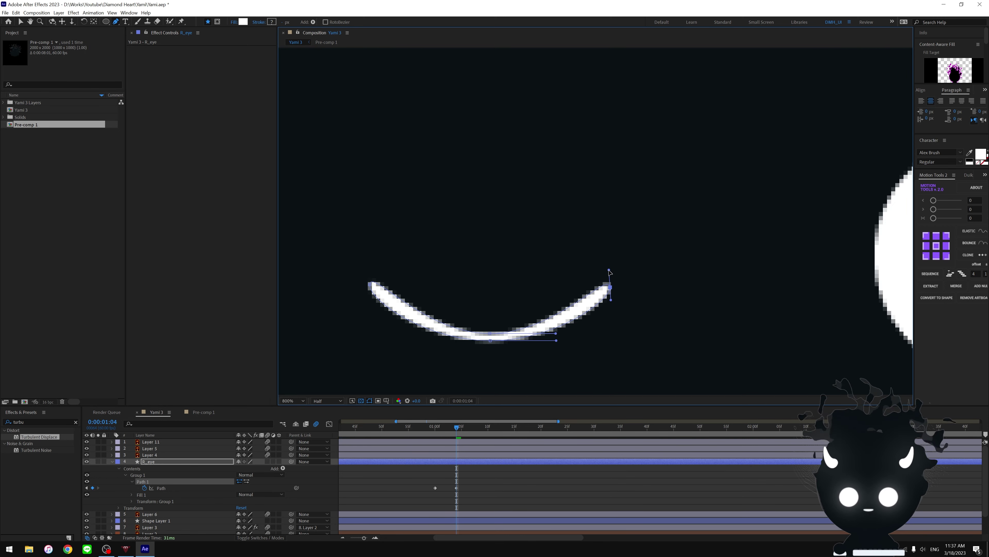
pyautogui.moveTo(610, 267); pyautogui.dragTo(609, 275)
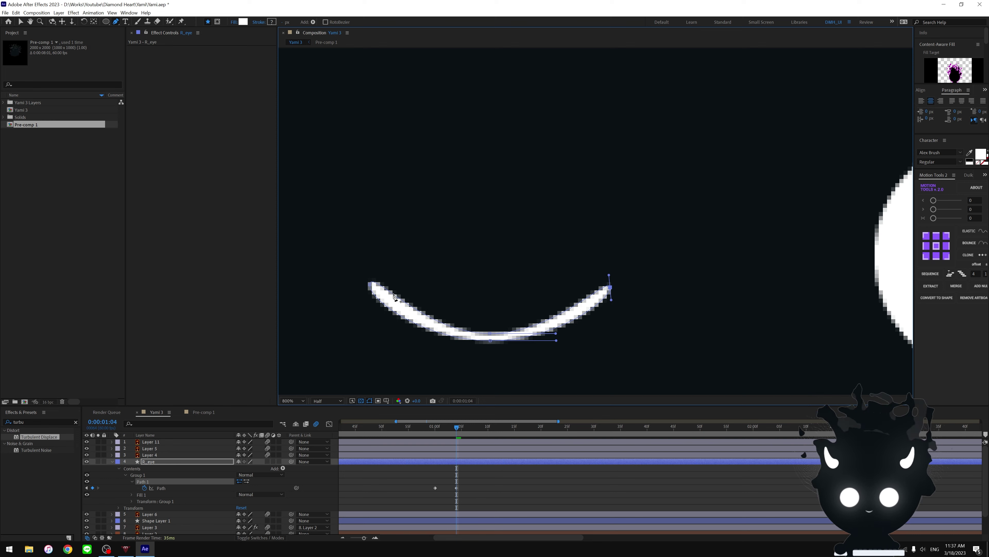
pyautogui.click(371, 285)
pyautogui.moveTo(371, 268); pyautogui.dragTo(370, 270)
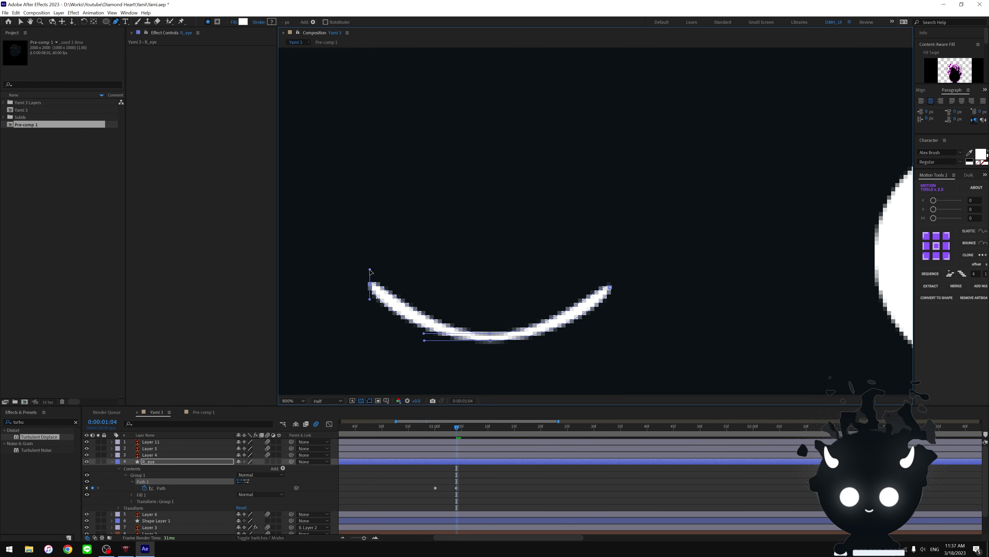
# - Check the closed-eye arc against the whole character and raise its bottom point slightly
pyautogui.press(',')
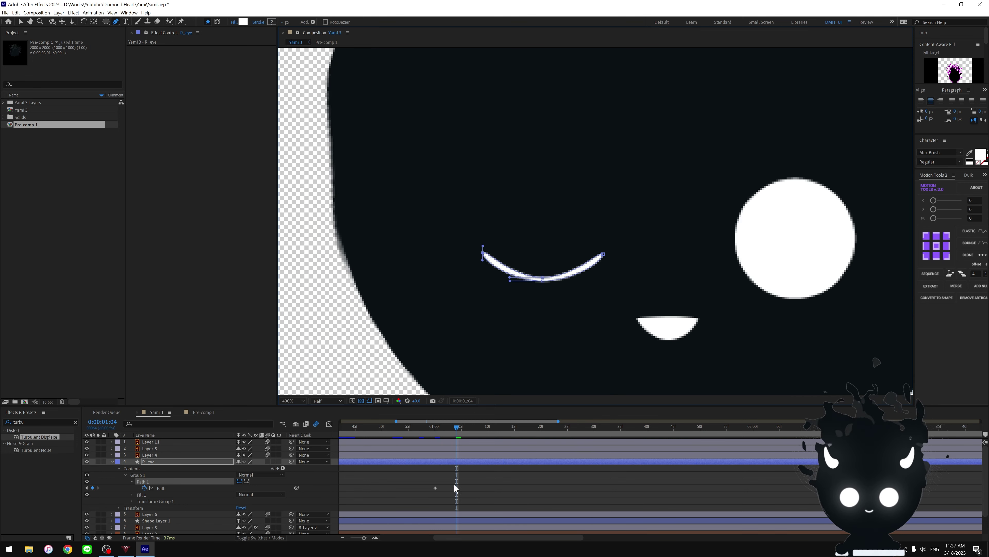
pyautogui.press(',')
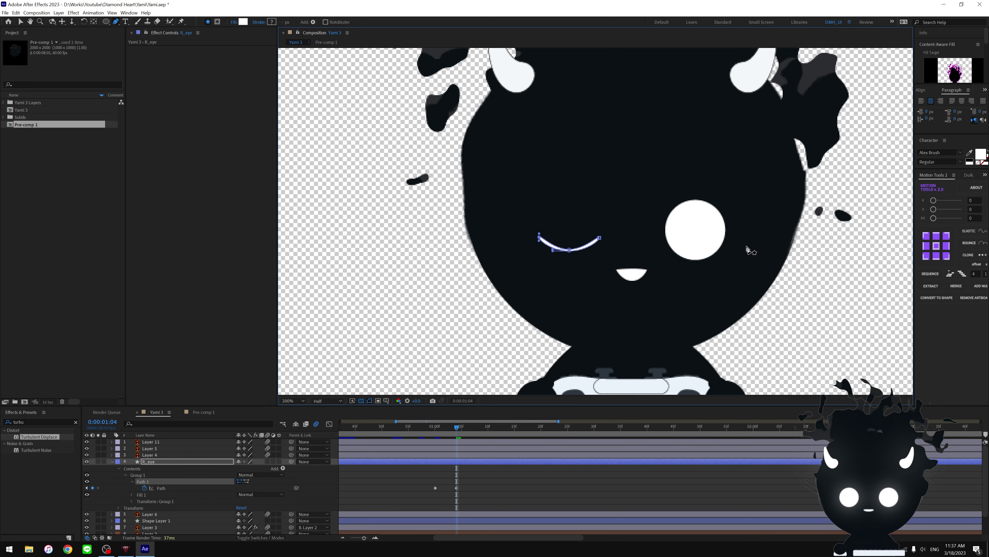
pyautogui.click(479, 487)
pyautogui.press(',')
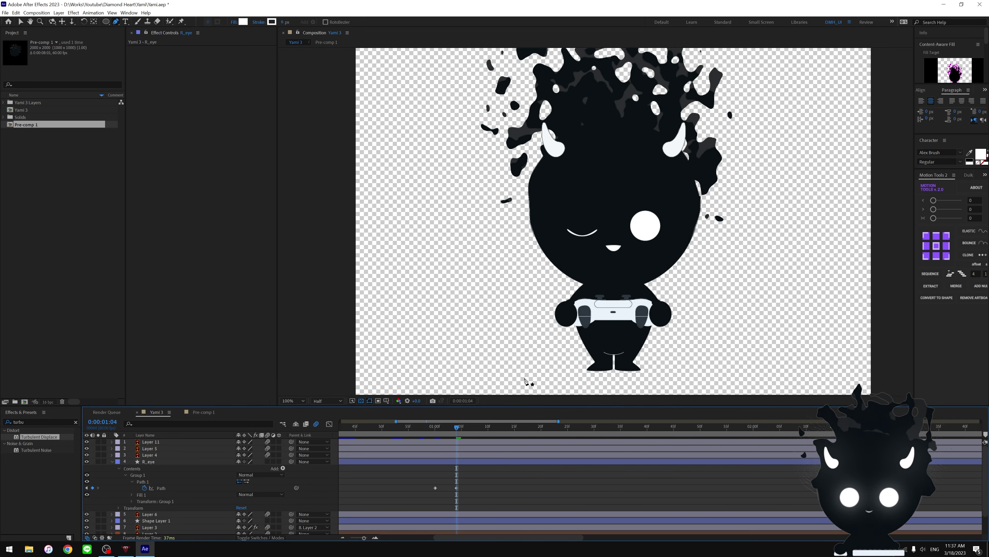
pyautogui.press('.')
pyautogui.click(461, 462)
pyautogui.press('.')
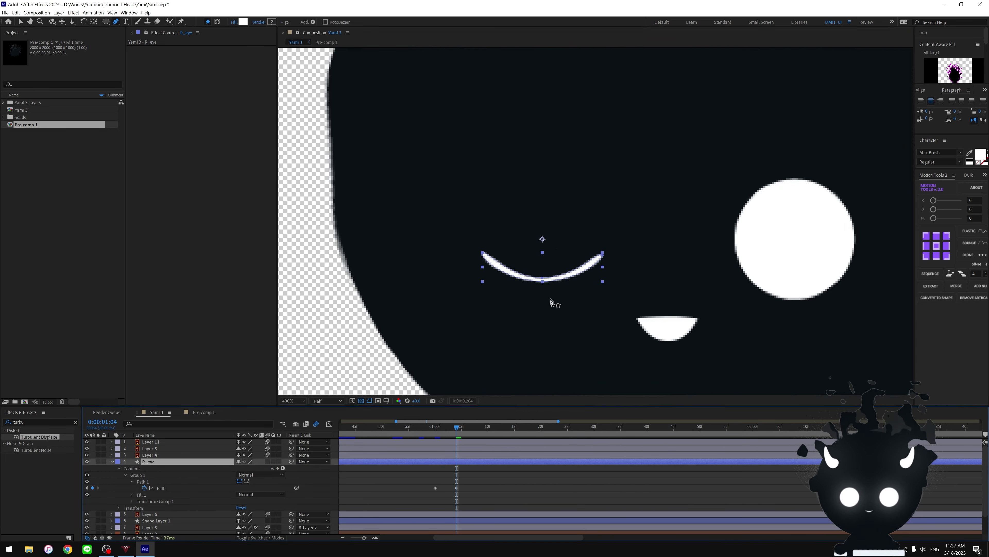
pyautogui.press('.')
pyautogui.click(490, 336)
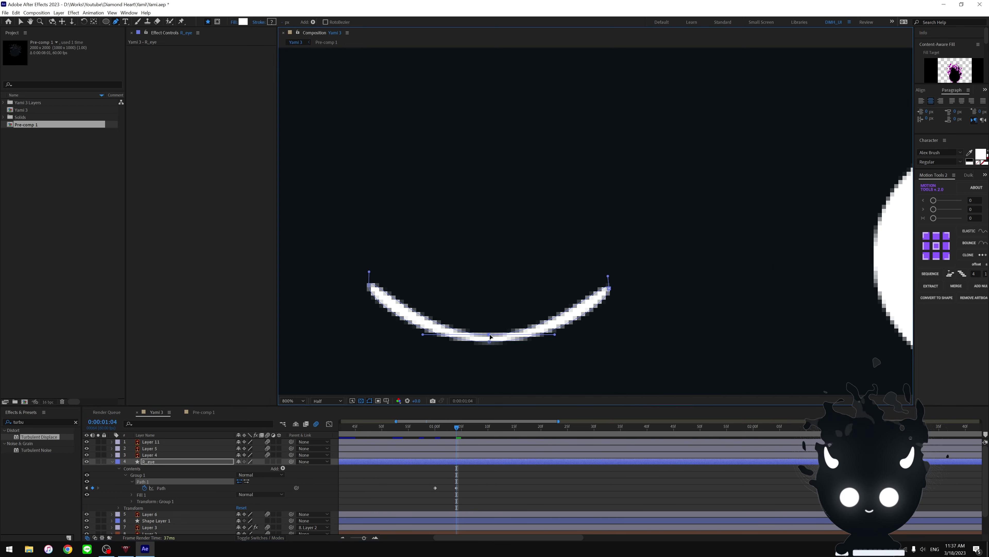
pyautogui.moveTo(490, 336); pyautogui.dragTo(490, 335)
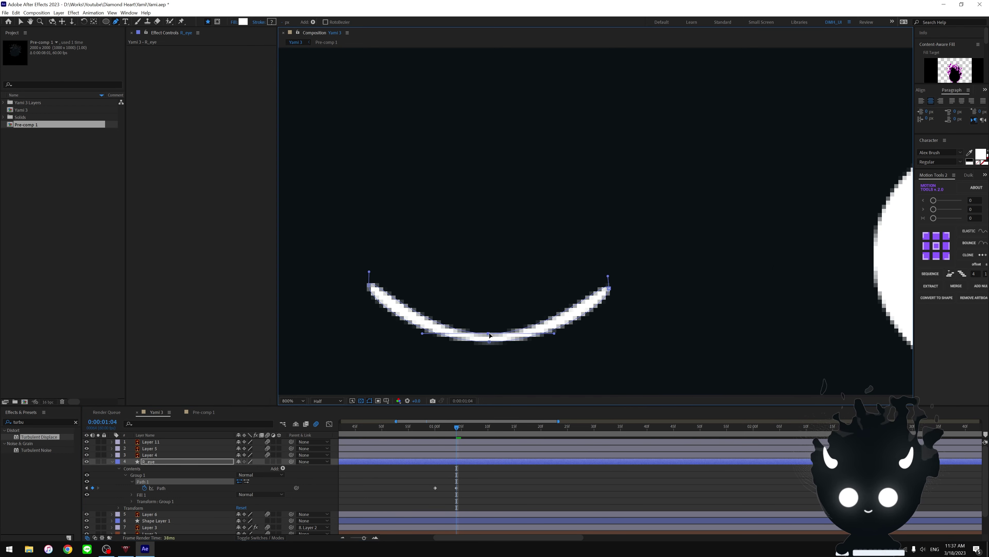
pyautogui.click(609, 289)
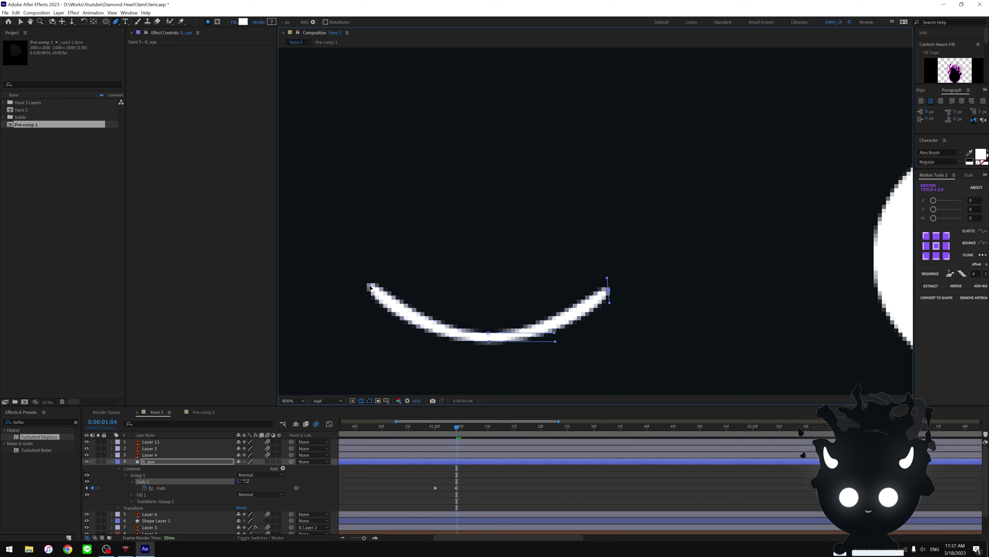
pyautogui.click(370, 287)
pyautogui.click(435, 488)
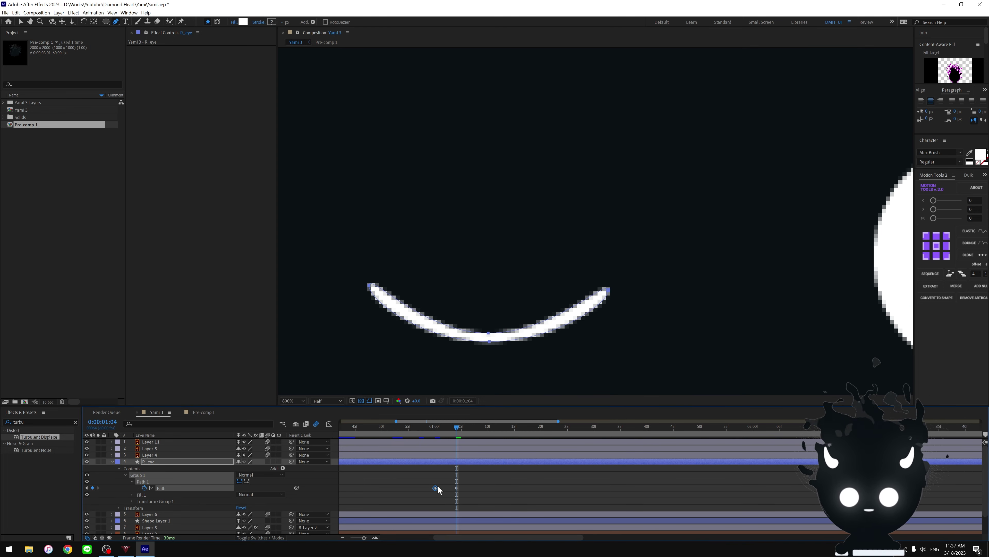
# - Paste an open round-eye Path keyframe at 0:00:01:09 and play back the blink
pyautogui.moveTo(461, 425); pyautogui.dragTo(487, 428)
pyautogui.press('pageup')
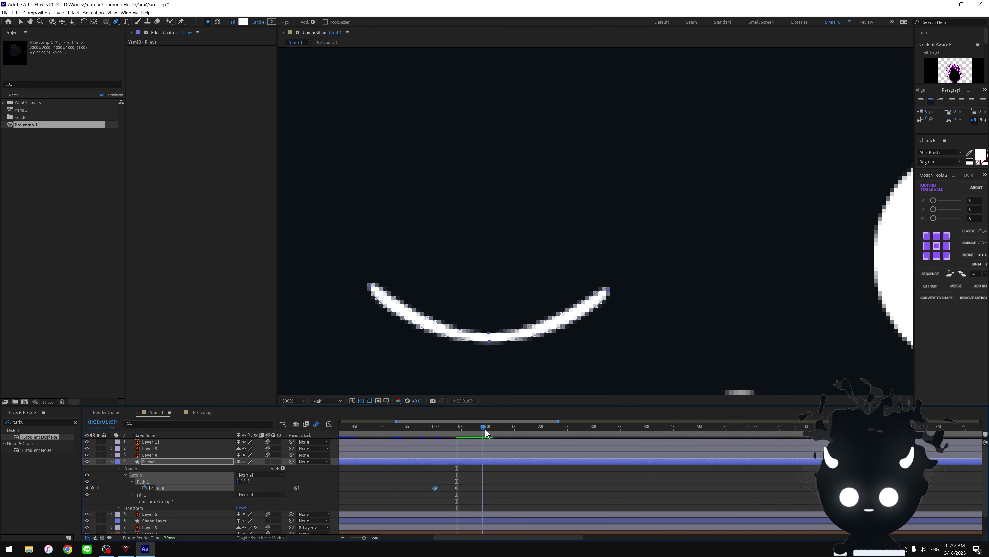
pyautogui.hotkey('ctrl', 'v')
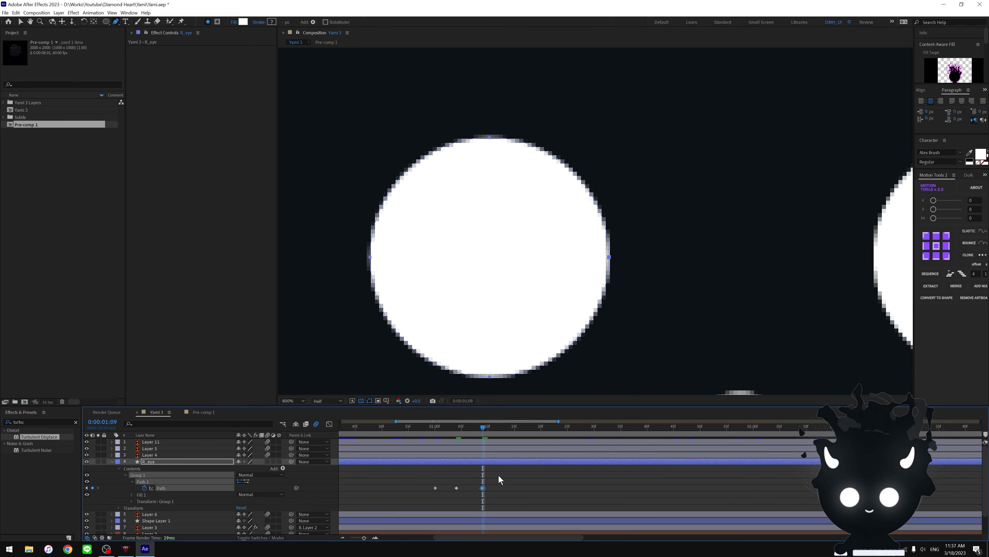
pyautogui.press('space')
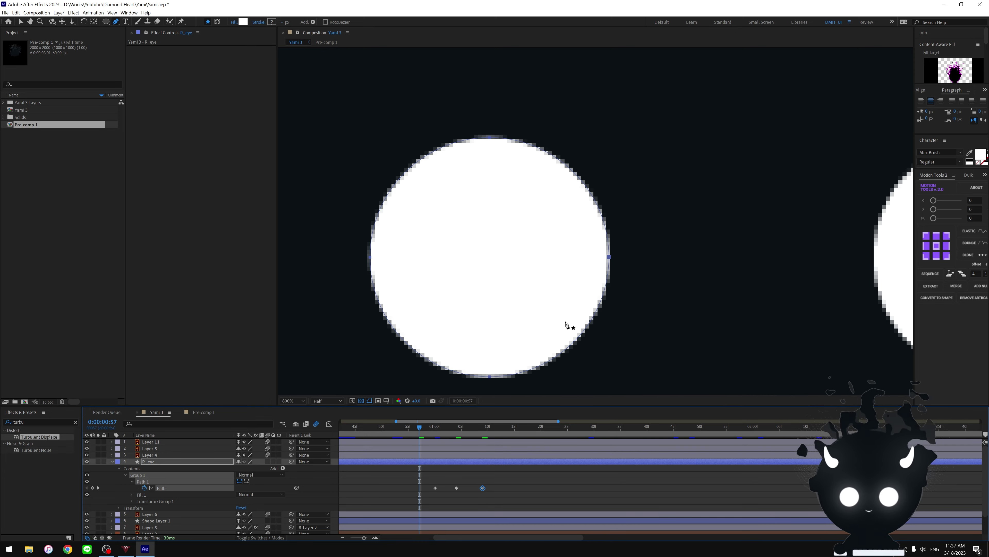
pyautogui.scroll(-1, 603, 210)
pyautogui.scroll(-2, 687, 179)
pyautogui.scroll(-1, 571, 331)
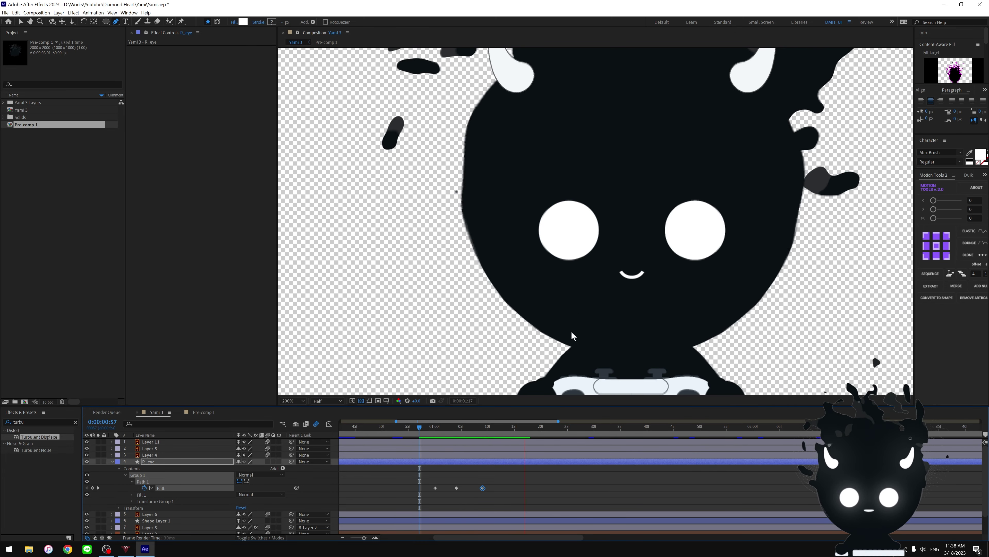
pyautogui.scroll(-1, 560, 354)
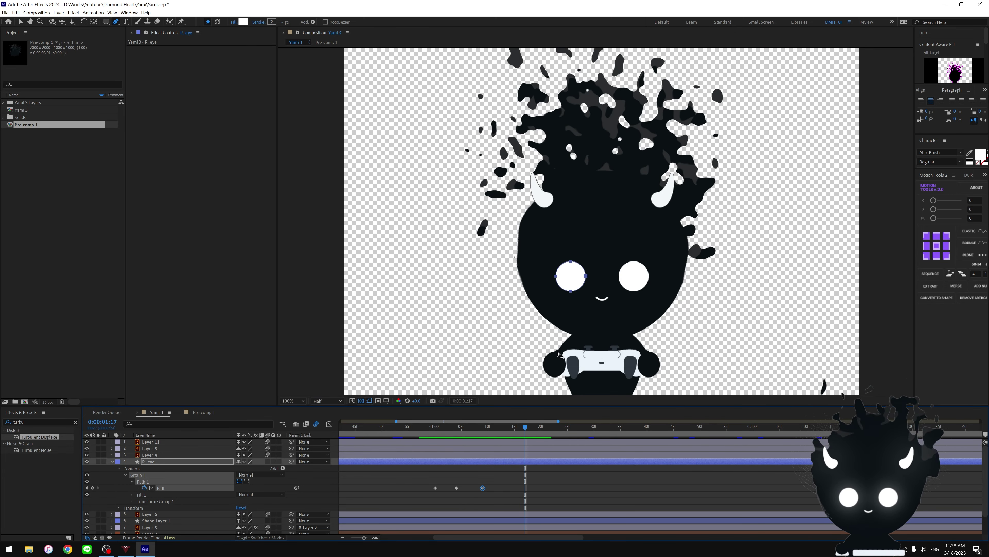
# - Nudge the reopening keyframe slightly earlier, preview, and select all three Path keyframes
pyautogui.click(507, 482)
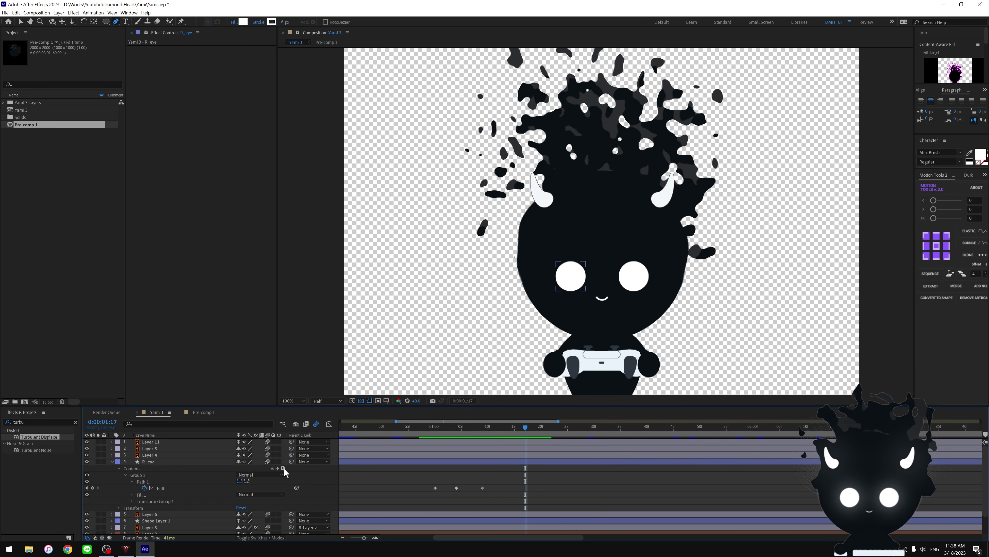
pyautogui.moveTo(507, 481); pyautogui.dragTo(419, 502)
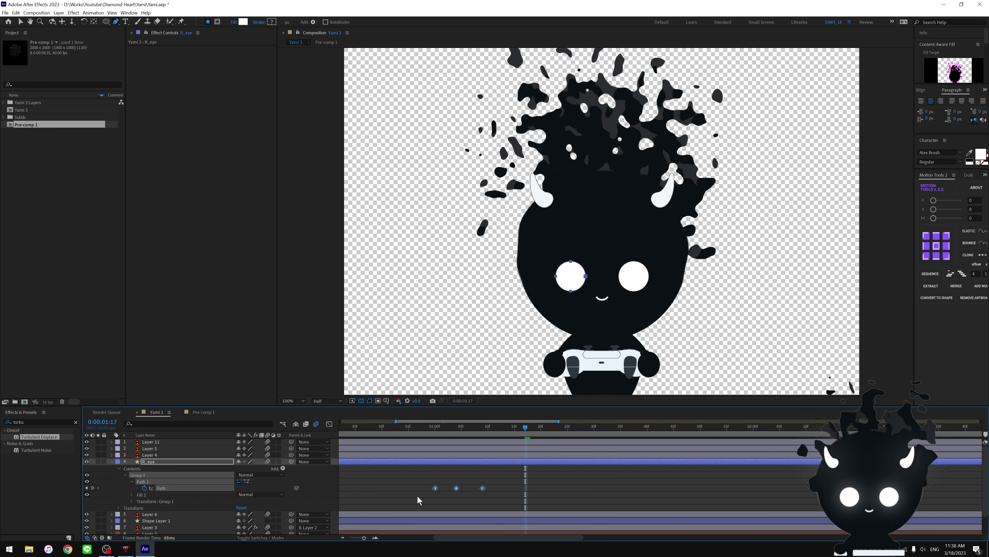
pyautogui.click(493, 488)
pyautogui.moveTo(483, 488); pyautogui.dragTo(478, 487)
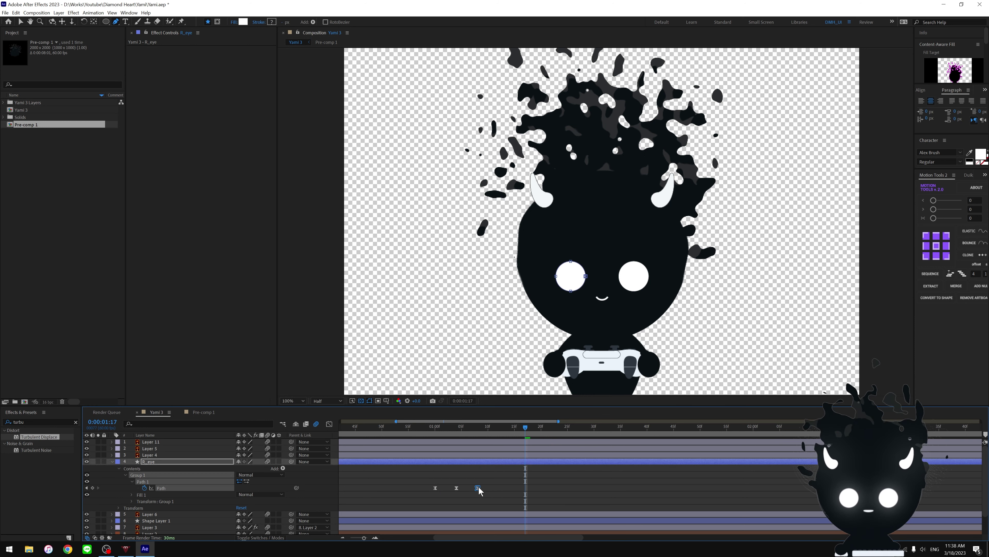
pyautogui.press('space')
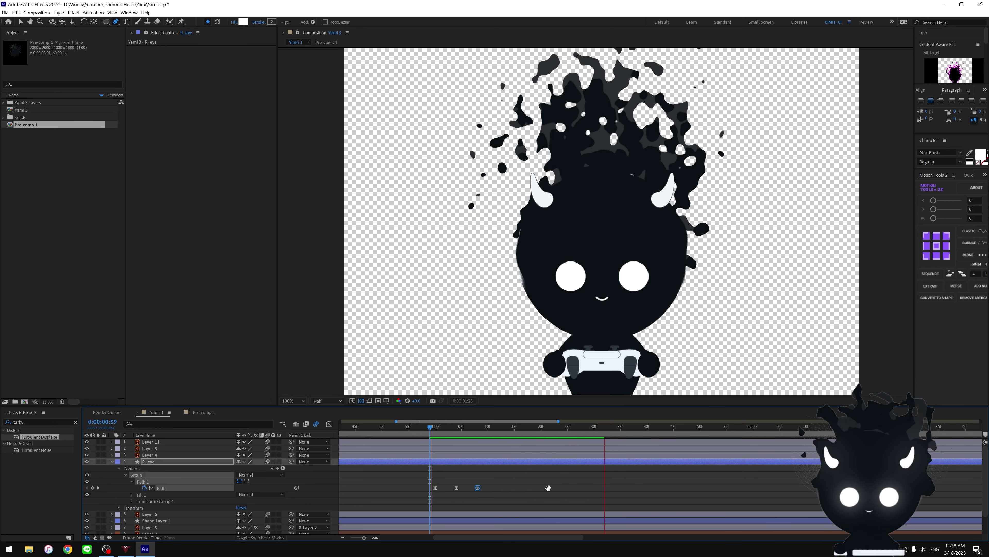
pyautogui.moveTo(506, 478); pyautogui.dragTo(420, 504)
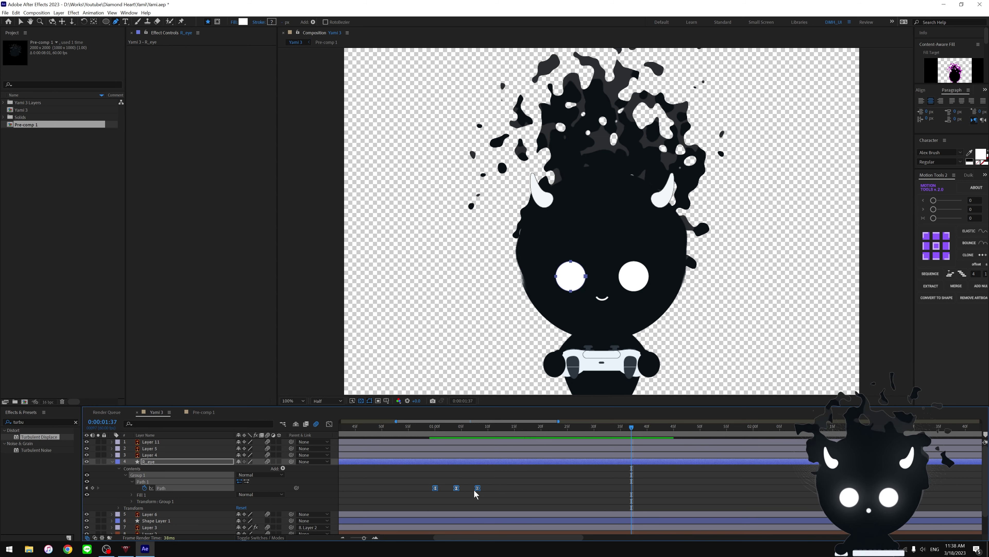
# - In the speed graph, lengthen the middle keyframe's ease influence to about 64% for sharper peaks
pyautogui.click(329, 425)
pyautogui.moveTo(490, 493); pyautogui.dragTo(419, 523)
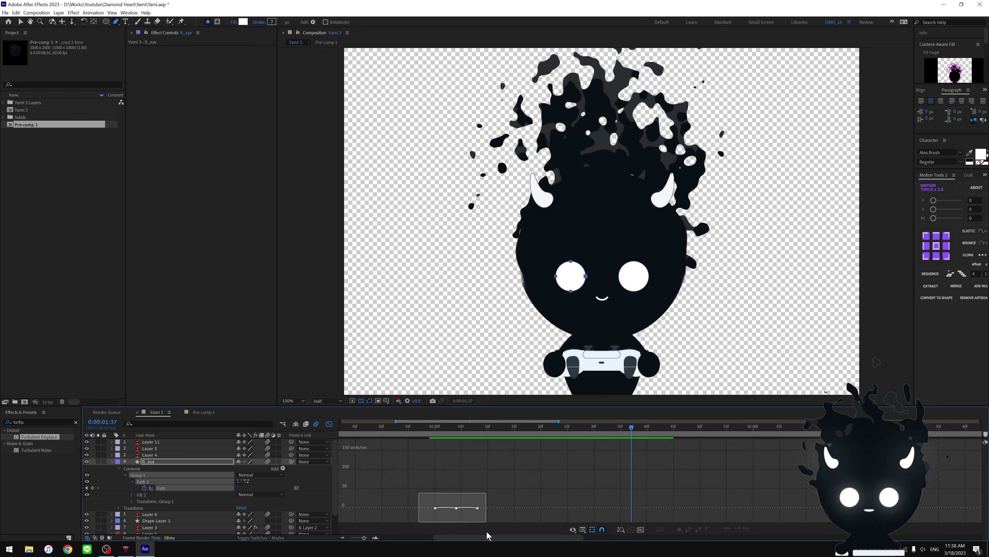
pyautogui.click(630, 531)
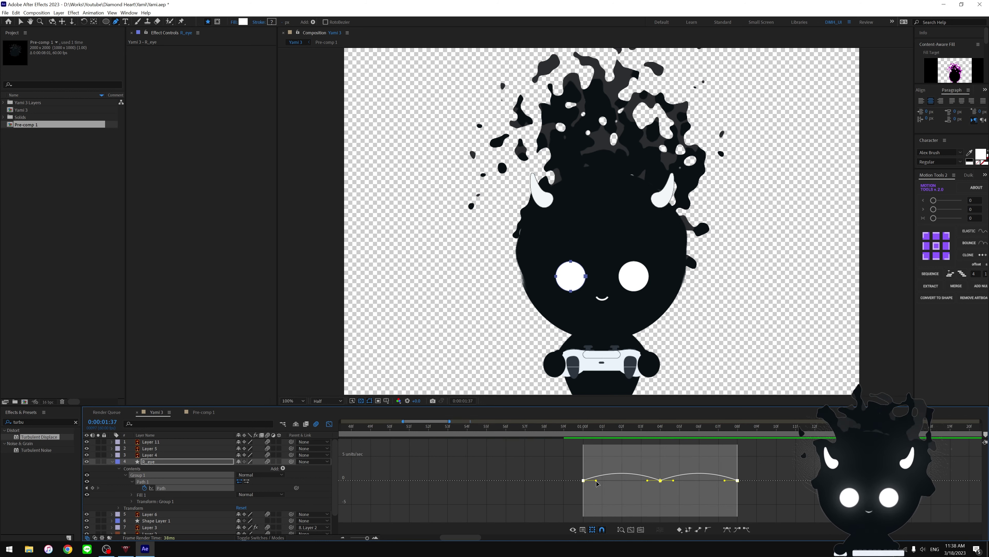
pyautogui.moveTo(648, 482); pyautogui.dragTo(628, 483)
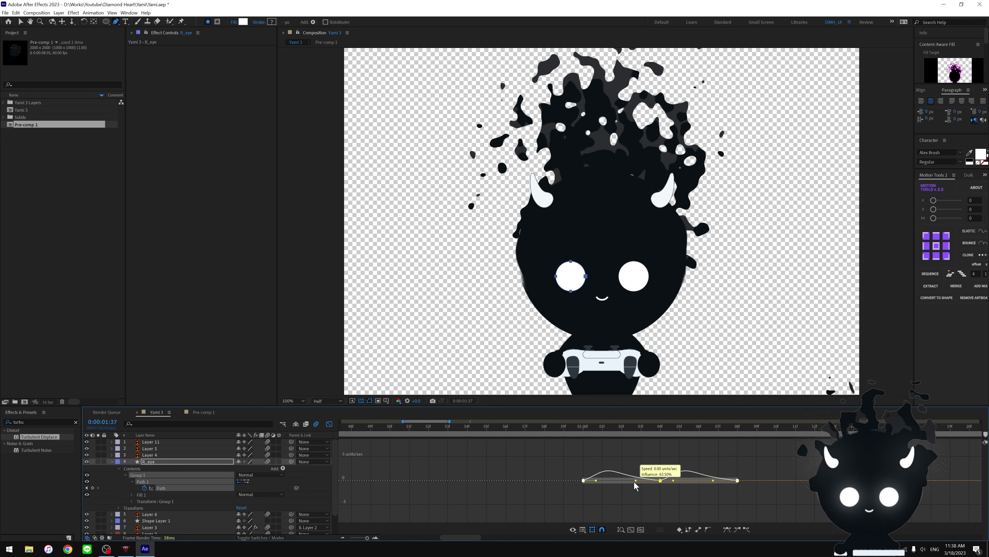
pyautogui.click(661, 480)
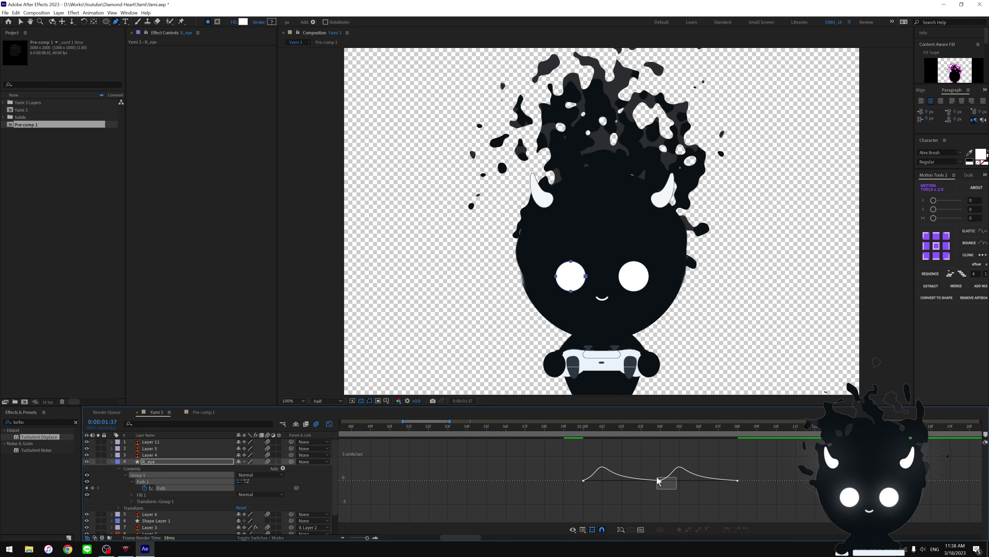
pyautogui.moveTo(673, 481); pyautogui.dragTo(689, 480)
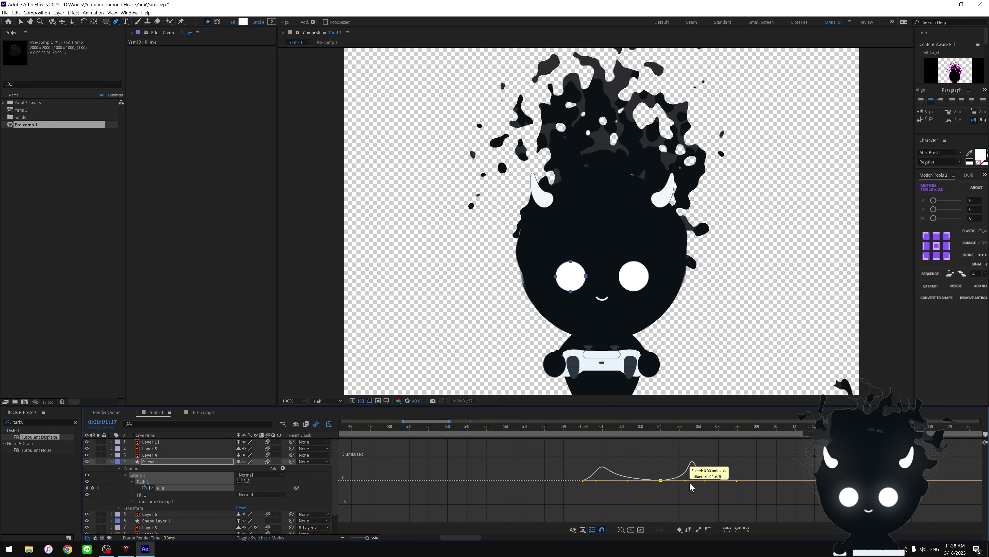
# - Preview the snappier blink over the whole comp, then return to layer bars at 0:00:00:56
pyautogui.click(586, 441)
pyautogui.press('space')
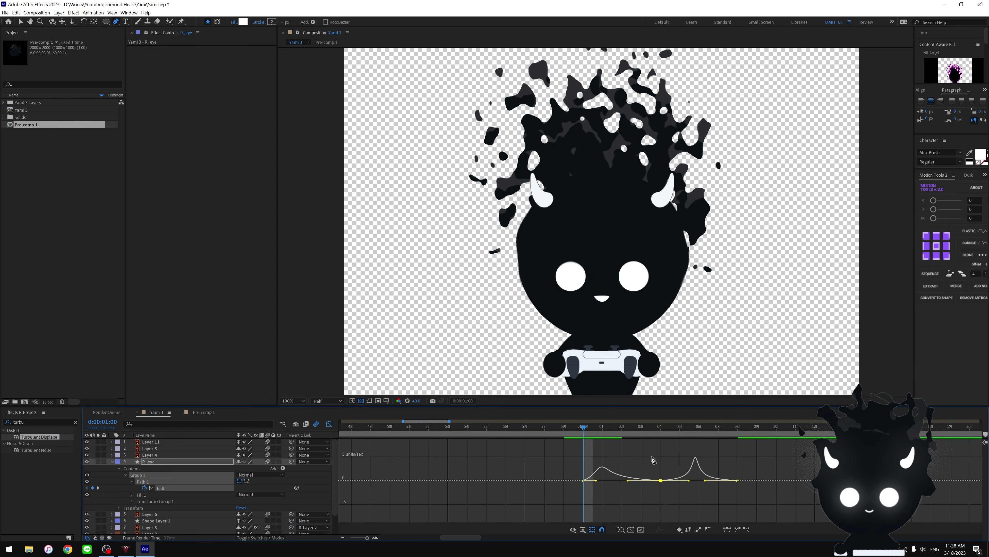
pyautogui.press('space')
pyautogui.press(';')
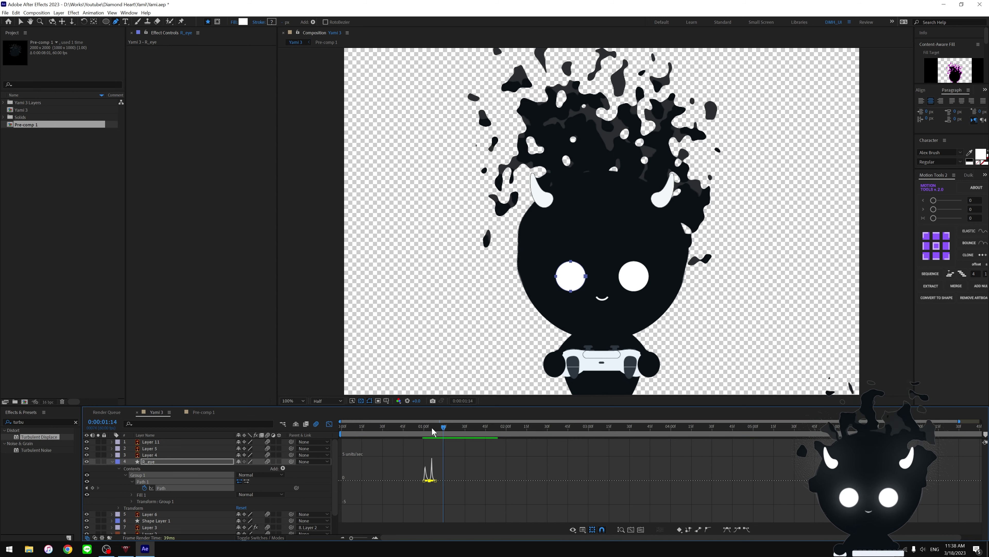
pyautogui.press('space')
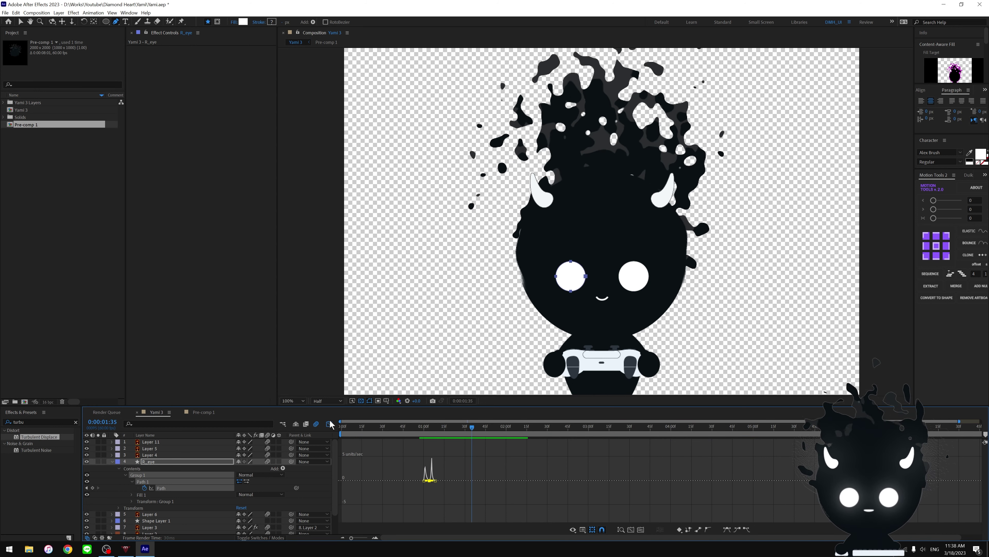
pyautogui.hotkey('shift', 'F3')
pyautogui.click(419, 428)
# - Show only R_eye's animated Path property and move the three blink keyframes earlier
pyautogui.click(459, 484)
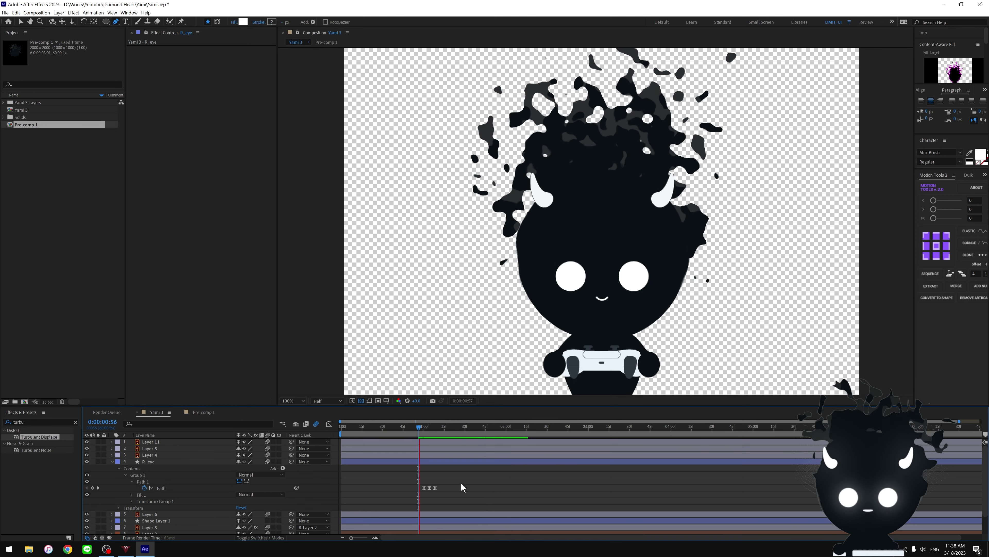
pyautogui.moveTo(455, 480)
pyautogui.mouseDown()
pyautogui.moveTo(412, 501)
pyautogui.moveTo(437, 488)
pyautogui.mouseUp()
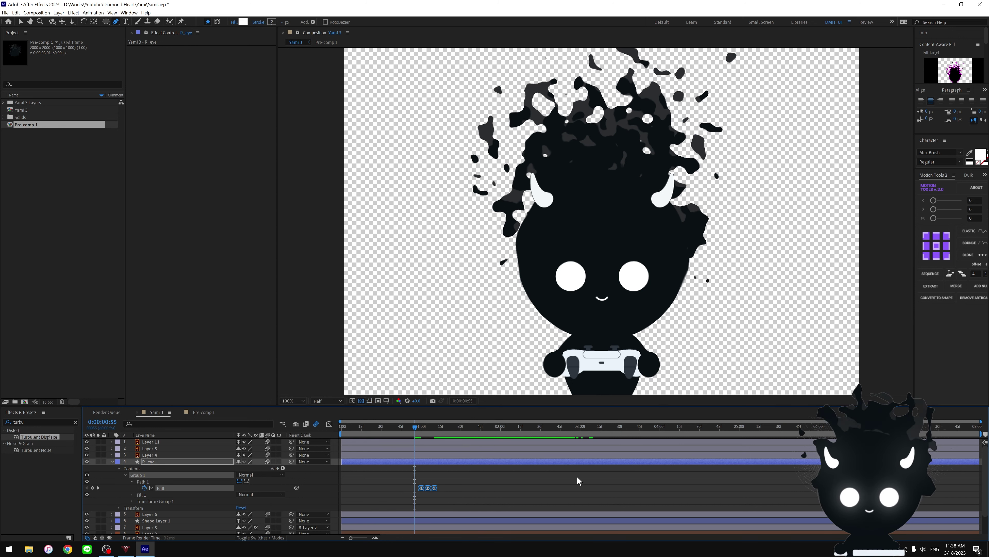
pyautogui.press('space')
pyautogui.click(118, 462)
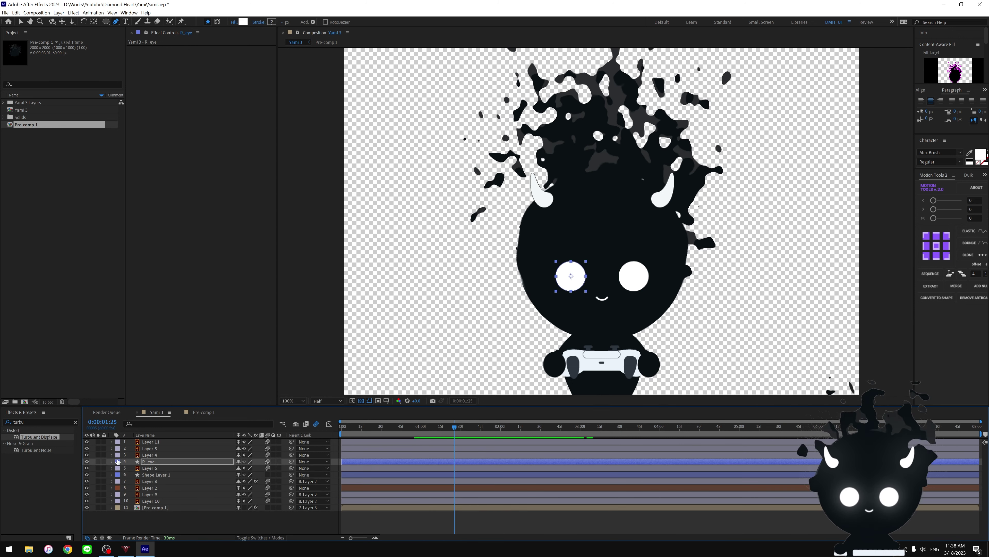
pyautogui.press('u')
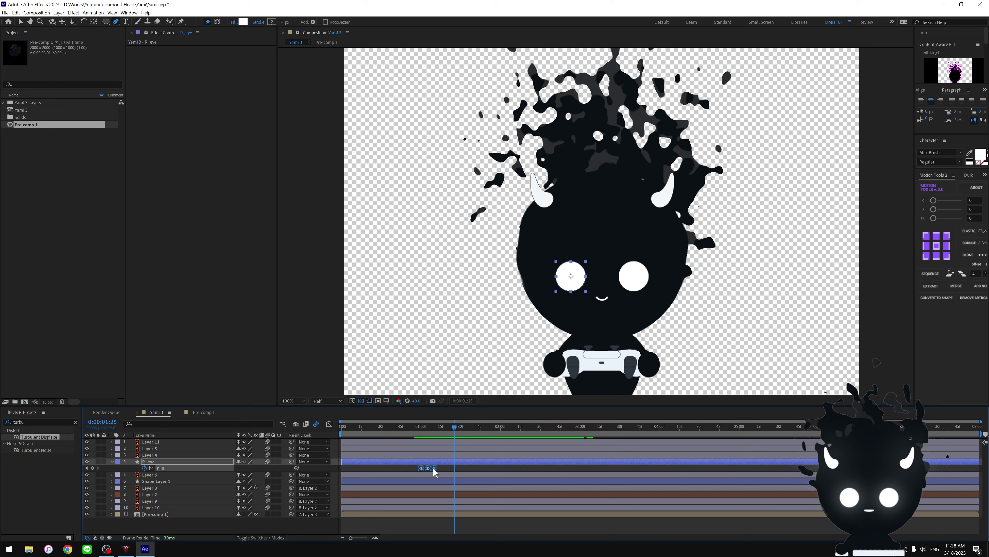
pyautogui.click(430, 472)
pyautogui.moveTo(421, 472); pyautogui.dragTo(380, 471)
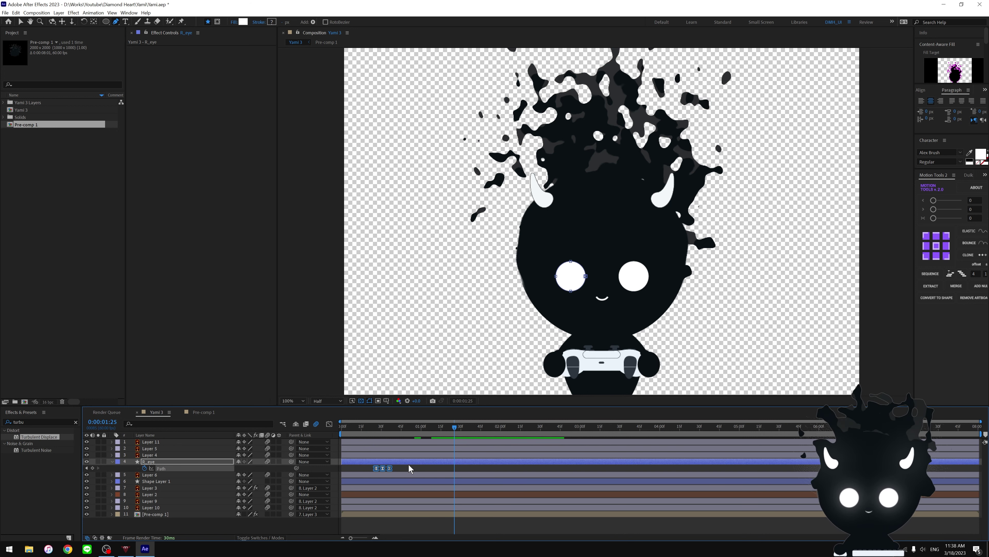
# - Paste a copy of the blink at 0:00:01:15 and add a Path keyframe at 0:00:05:07
pyautogui.moveTo(483, 437)
pyautogui.mouseDown()
pyautogui.moveTo(439, 438)
pyautogui.moveTo(746, 434)
pyautogui.mouseUp()
pyautogui.hotkey('ctrl', 'v')
pyautogui.hotkey('ctrl', 'v')
pyautogui.hotkey('ctrl', 'v')
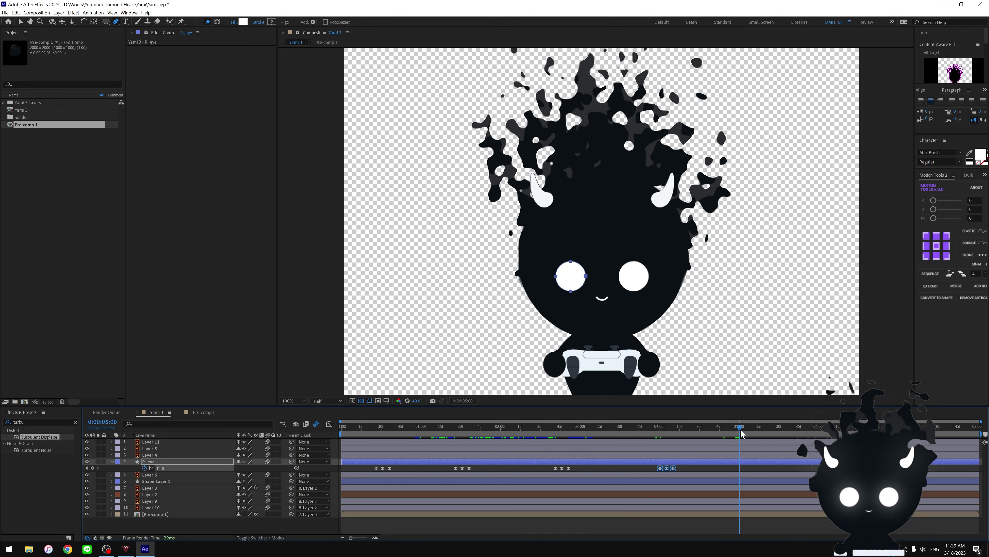
pyautogui.click(738, 461)
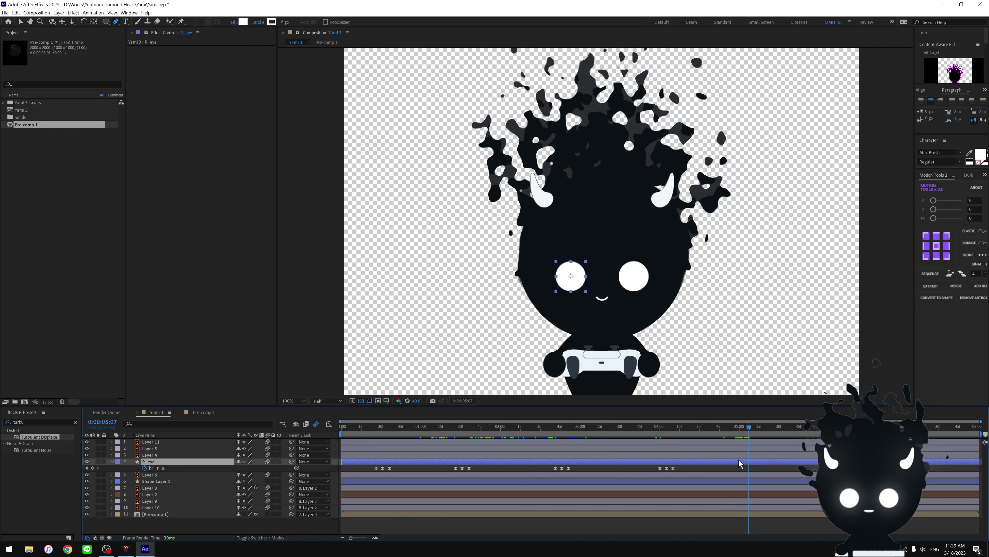
pyautogui.click(92, 467)
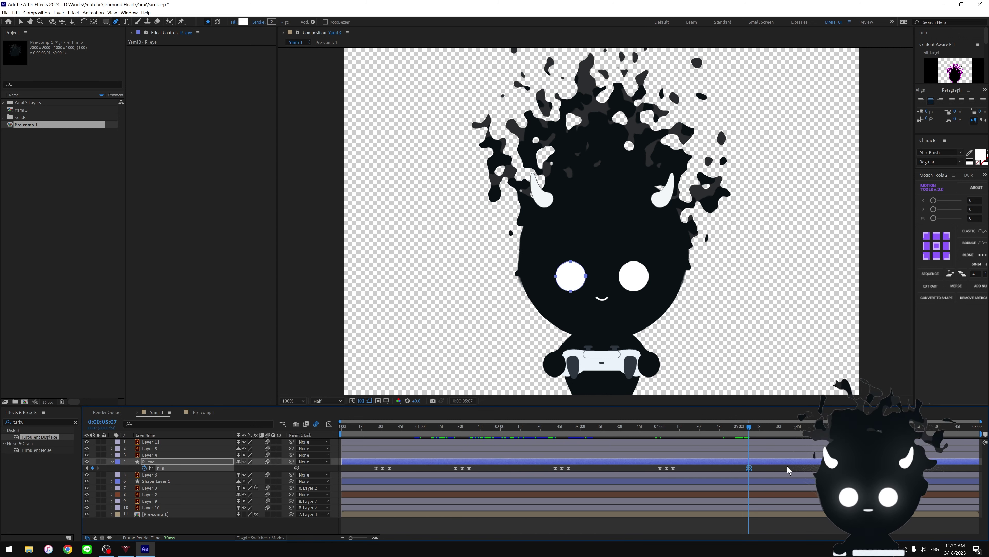
pyautogui.press('.')
# - At 0:00:05:19, nudge the eye's right point and raise its bottom point to flatten the underside
pyautogui.scroll(-2, 596, 234)
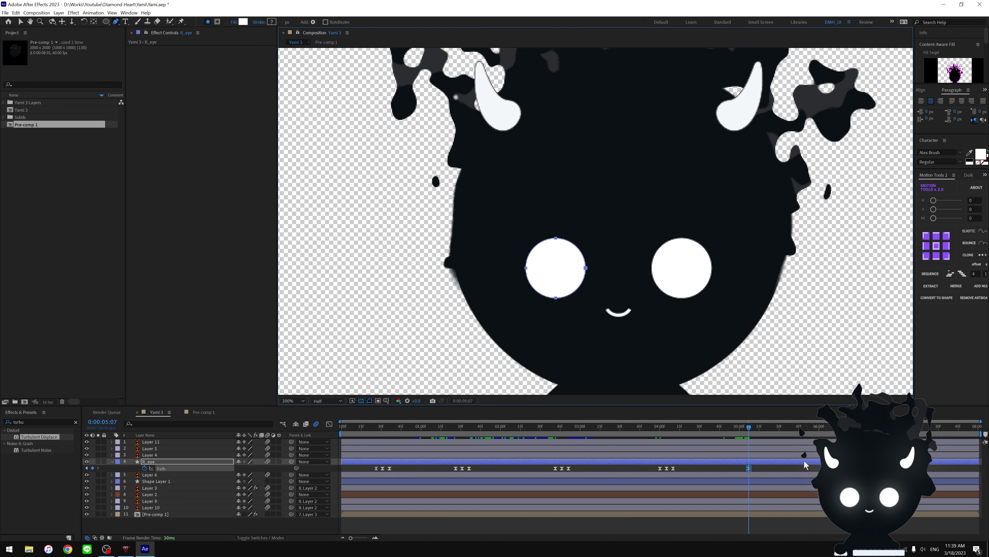
pyautogui.keyDown('alt'); pyautogui.scroll(3, 650, 436); pyautogui.keyUp('alt')
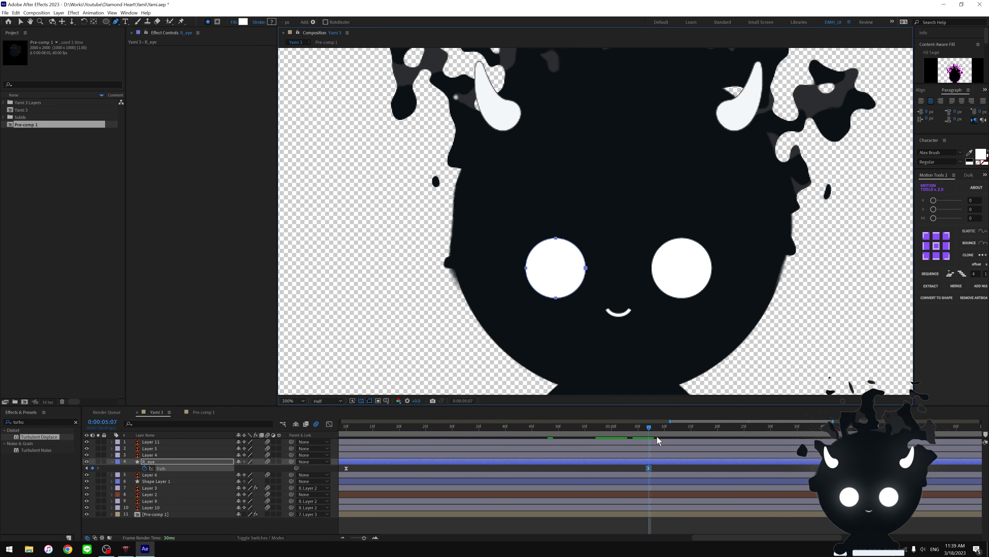
pyautogui.keyDown('alt'); pyautogui.scroll(-2, 654, 436); pyautogui.keyUp('alt')
pyautogui.moveTo(657, 433); pyautogui.dragTo(682, 434)
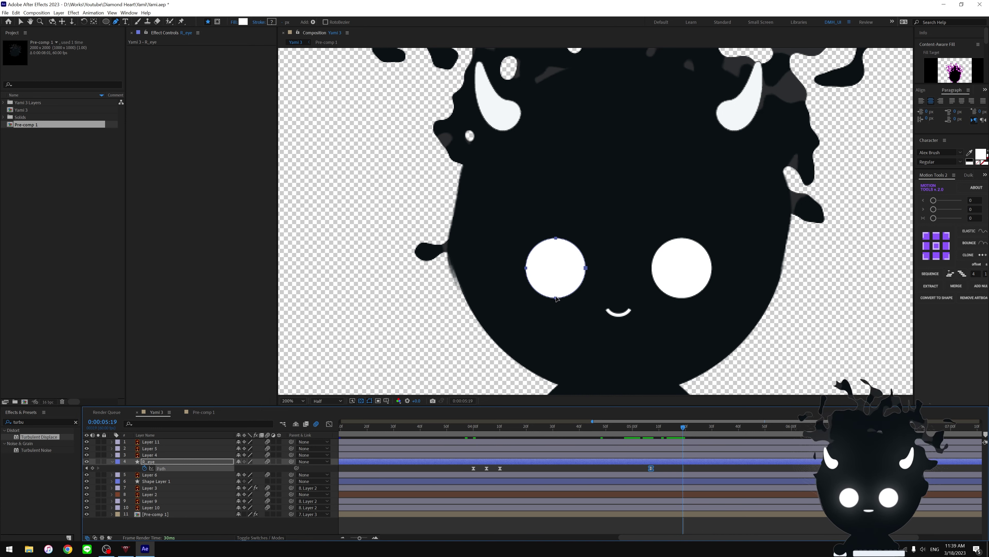
pyautogui.click(681, 463)
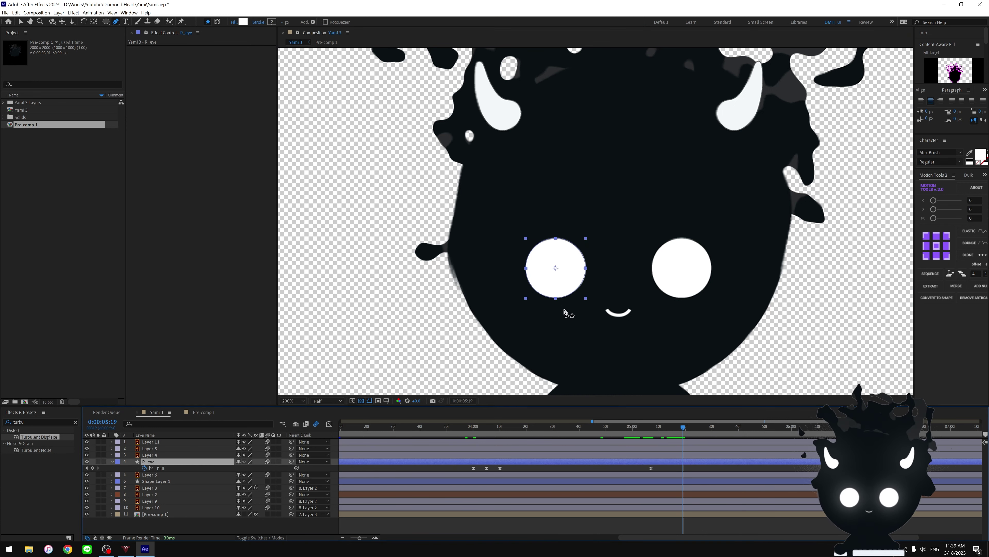
pyautogui.click(558, 266)
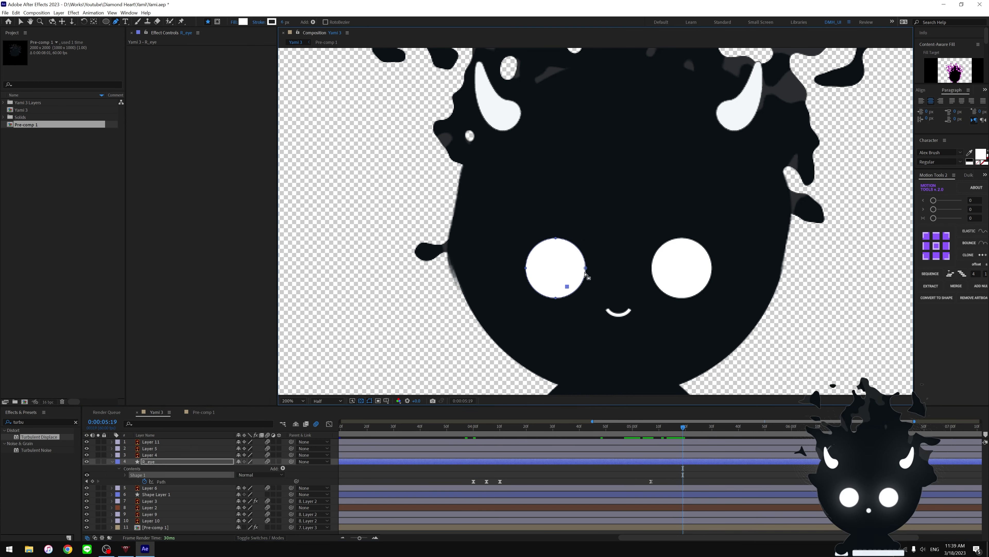
pyautogui.click(587, 269)
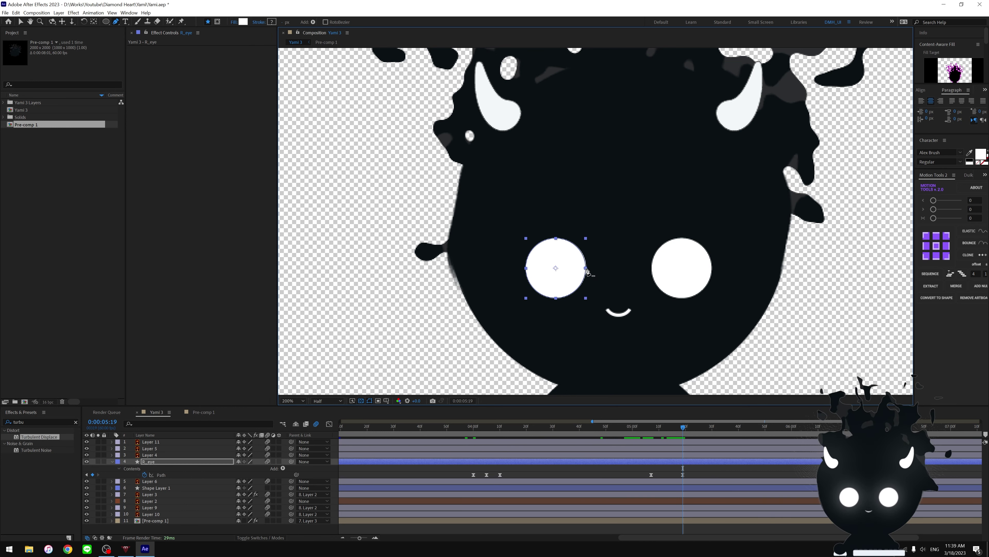
pyautogui.moveTo(587, 269); pyautogui.dragTo(586, 272)
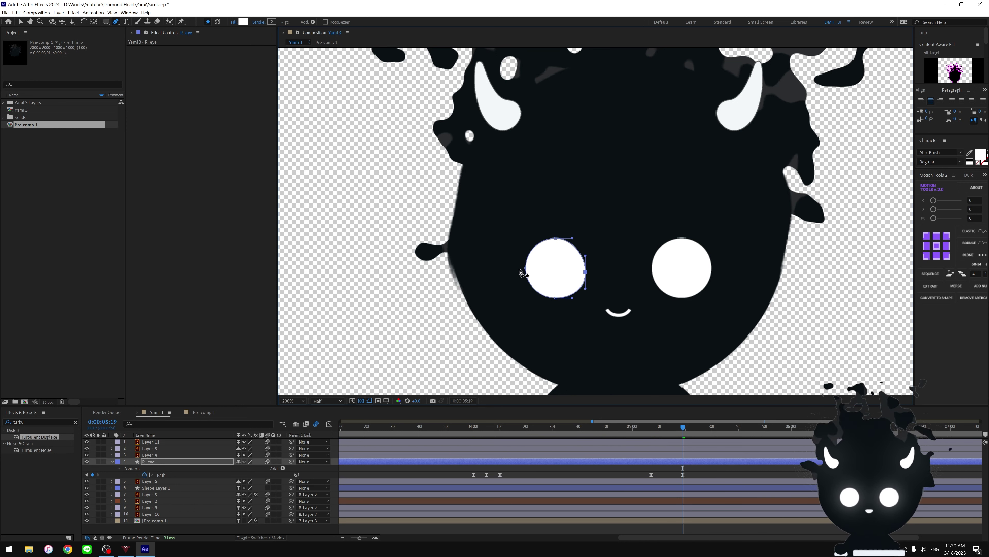
pyautogui.press('.')
pyautogui.scroll(-2, 546, 312)
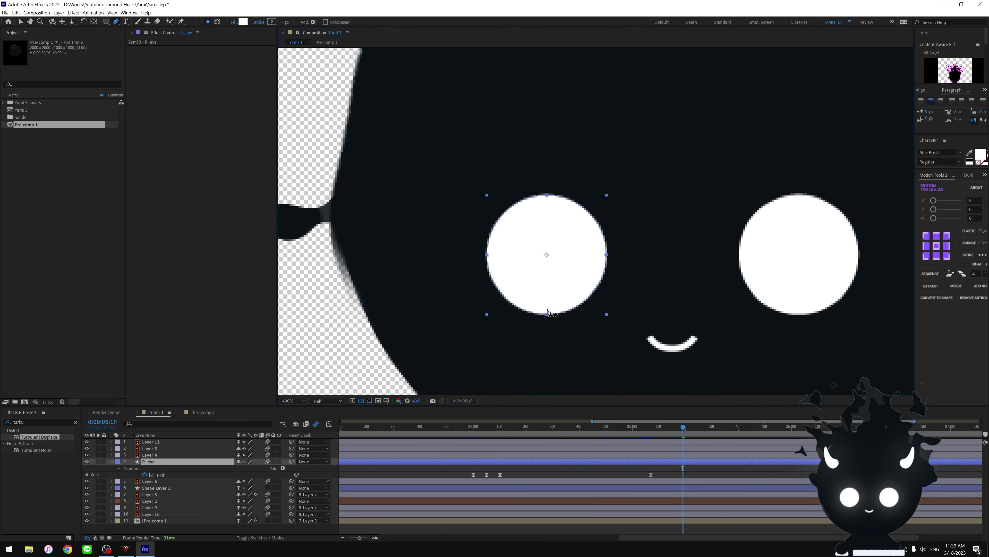
pyautogui.moveTo(547, 314); pyautogui.dragTo(550, 293)
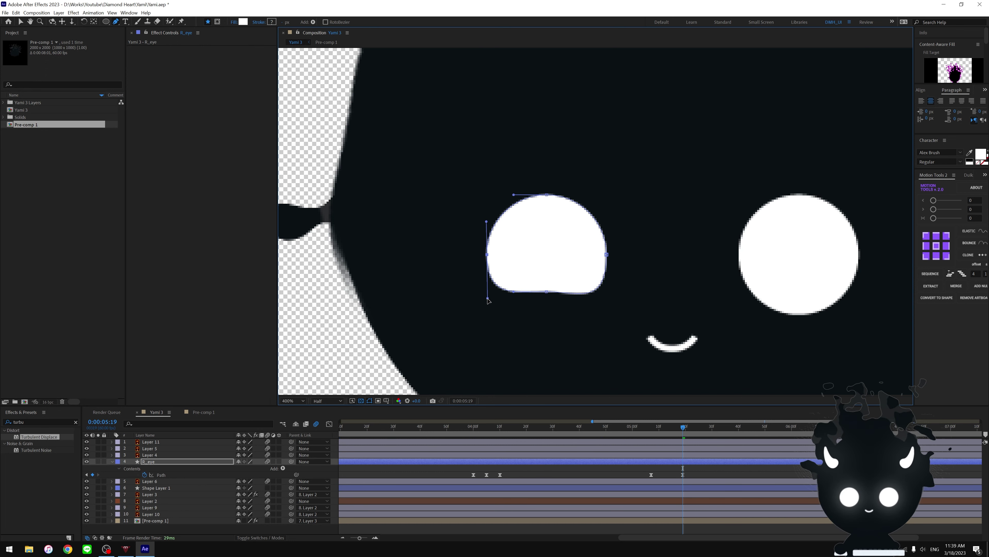
# - Try pushing the eye's top into a dent, then undo it to keep the flat half-closed shape
pyautogui.press('/')
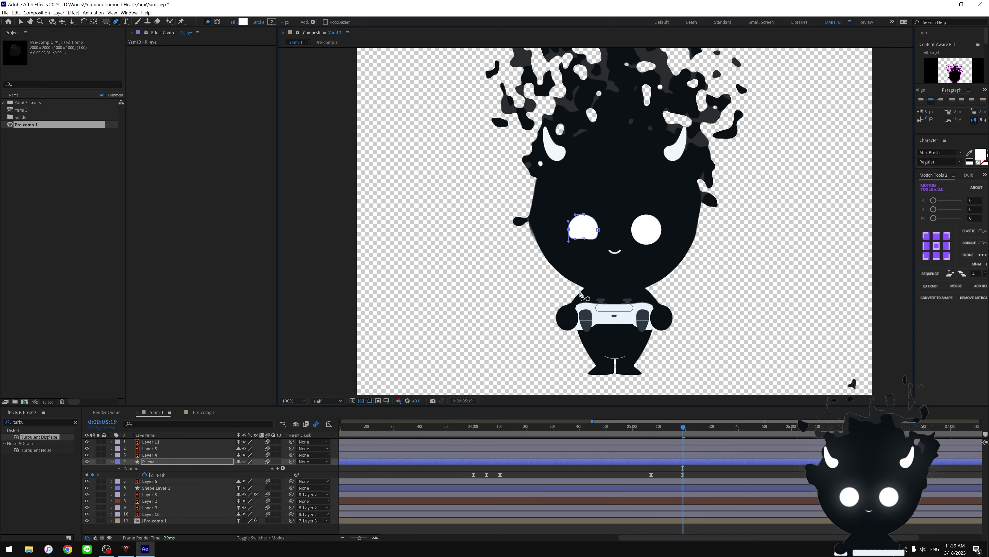
pyautogui.click(743, 476)
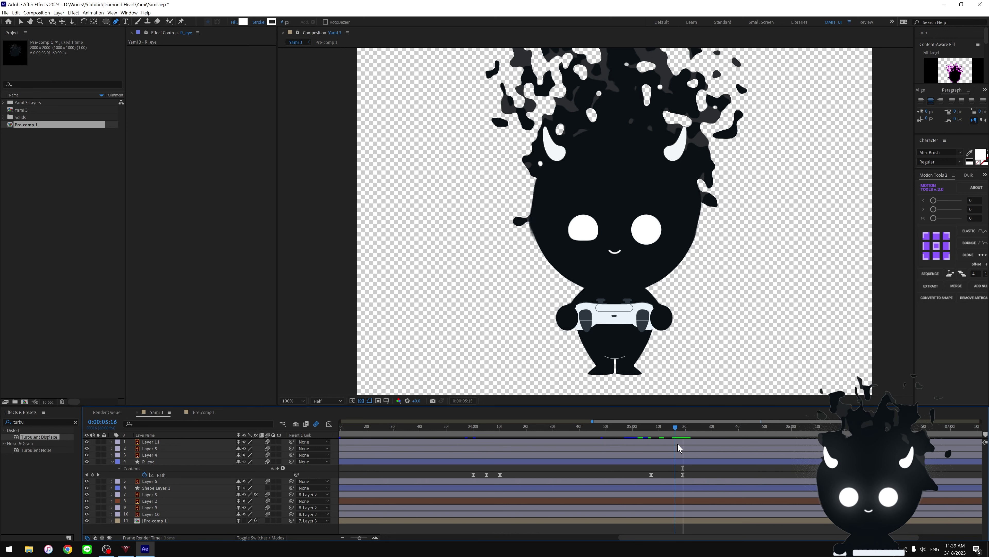
pyautogui.press('.')
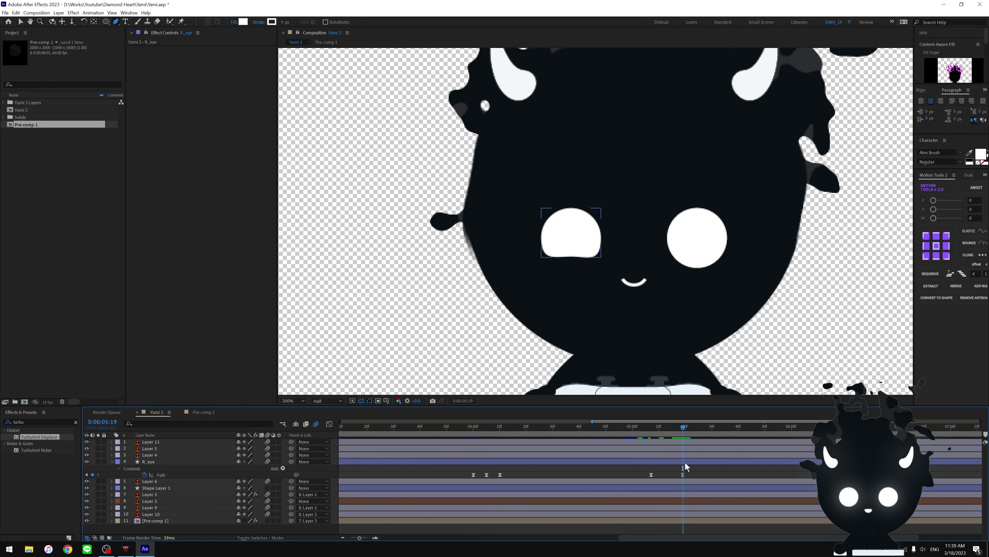
pyautogui.keyDown('ctrl'); pyautogui.click(533, 236); pyautogui.keyUp('ctrl')
pyautogui.press('.')
pyautogui.moveTo(547, 194); pyautogui.dragTo(547, 200)
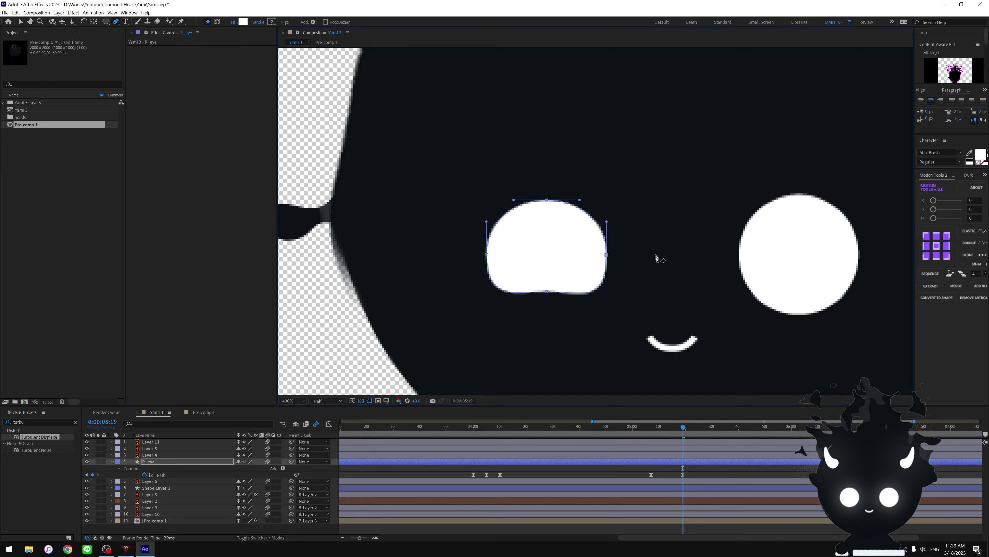
pyautogui.moveTo(551, 203); pyautogui.dragTo(548, 248)
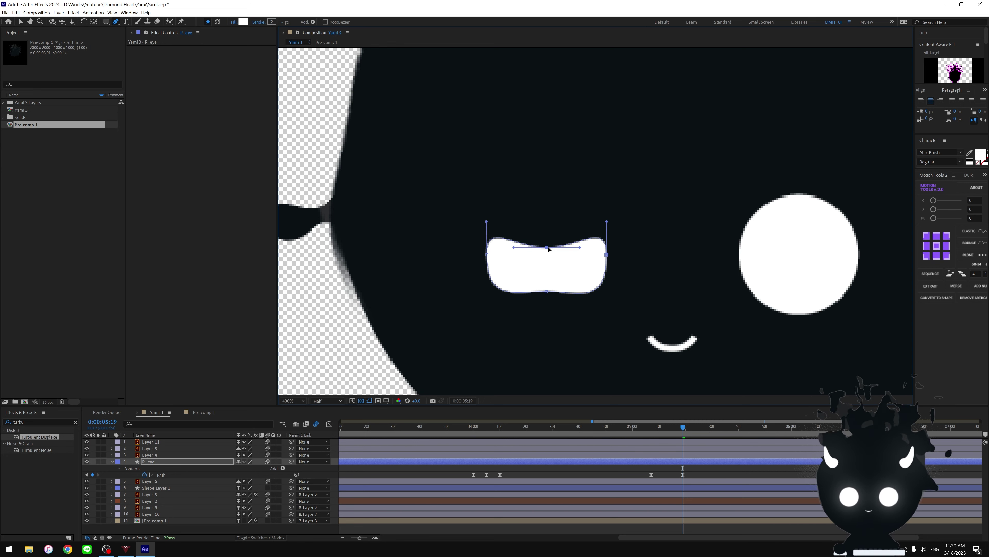
pyautogui.scroll(-2, 549, 249)
pyautogui.scroll(-2, 691, 261)
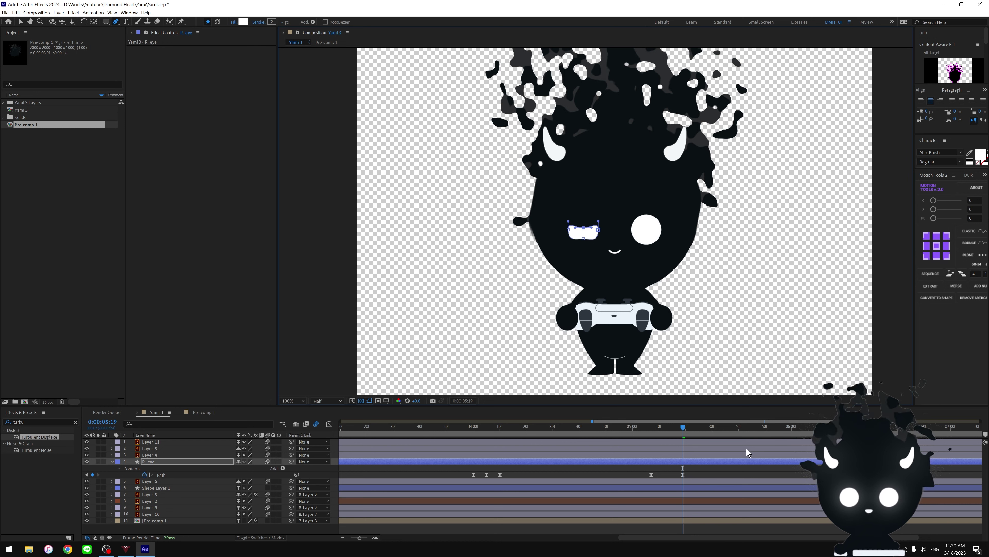
pyautogui.hotkey('ctrl', 'z')
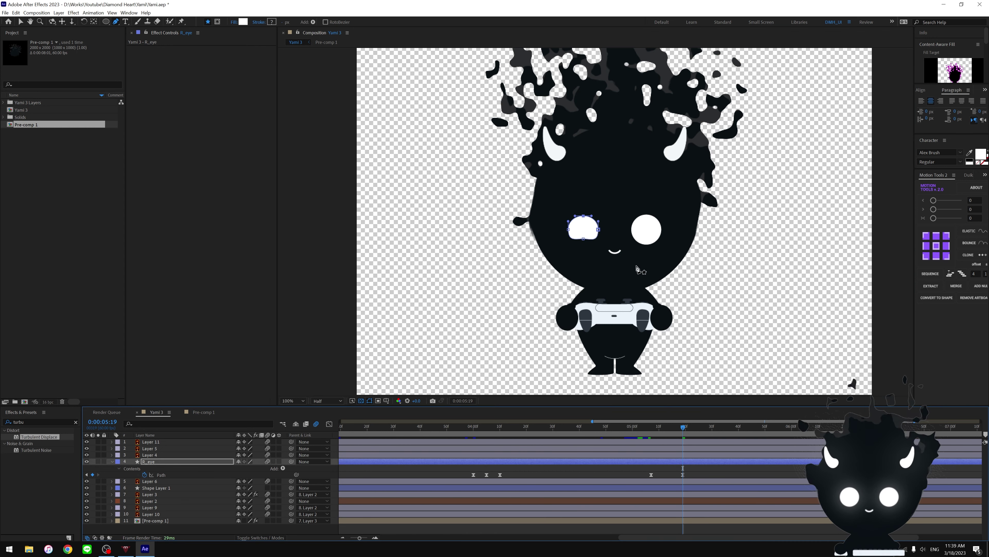
pyautogui.press('.')
# - Zoom the timeline to full duration and add a Path keyframe at 0:00:05:53
pyautogui.moveTo(637, 429); pyautogui.dragTo(717, 447)
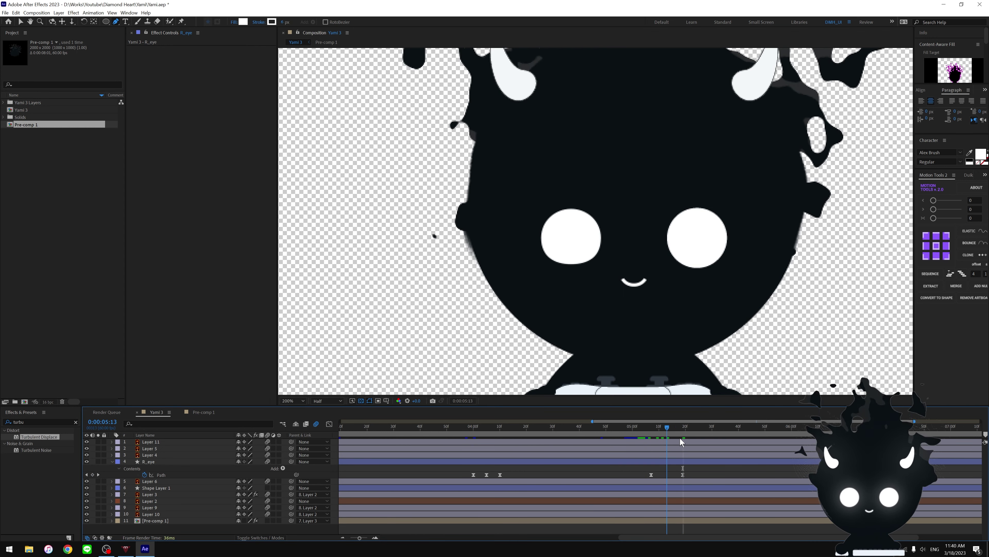
pyautogui.press(';')
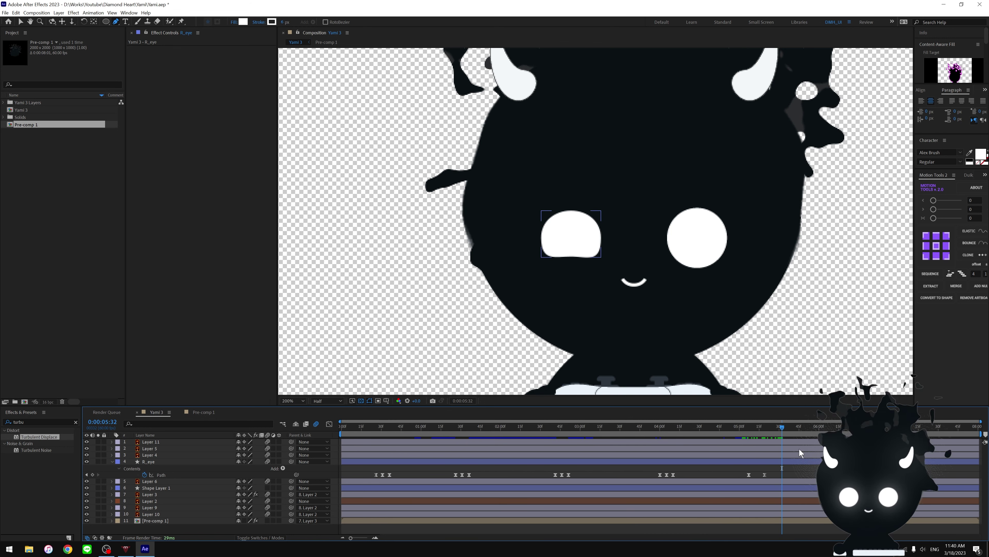
pyautogui.click(810, 432)
pyautogui.moveTo(810, 432); pyautogui.dragTo(811, 432)
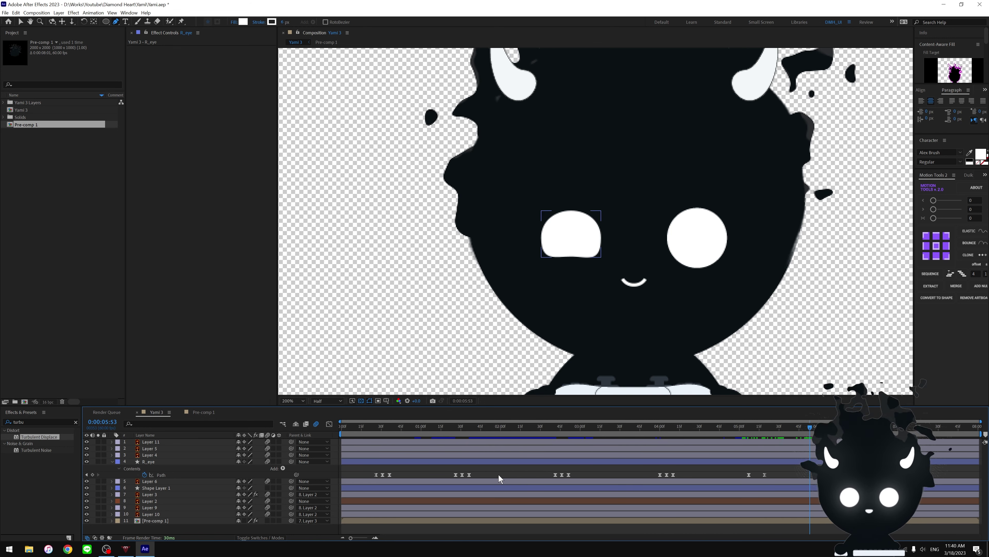
pyautogui.click(93, 475)
pyautogui.hotkey('shift', 'pagedown')
# - Delete one blink's three Path keyframes, shift the remaining keyframes slightly, and preview the timing
pyautogui.moveTo(700, 467); pyautogui.dragTo(651, 479)
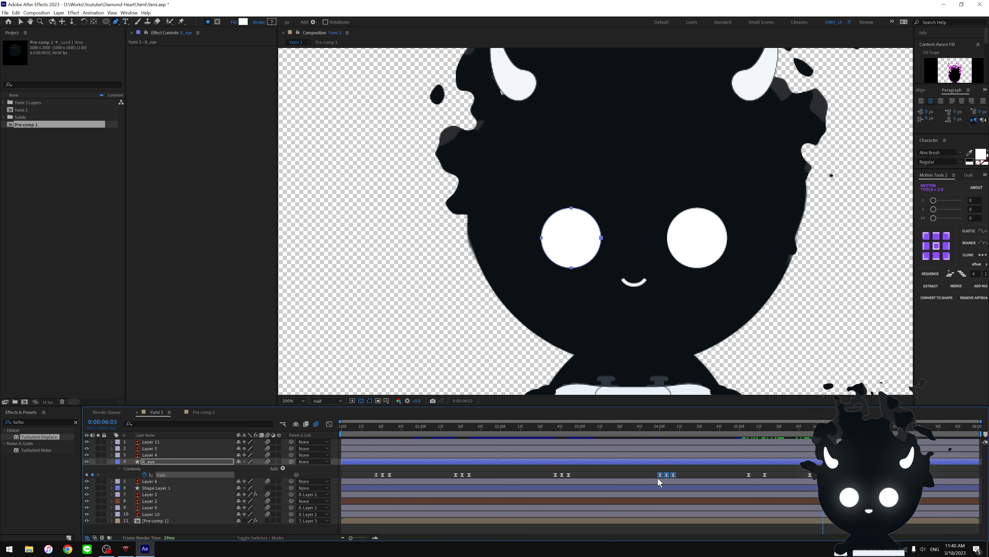
pyautogui.press('Delete')
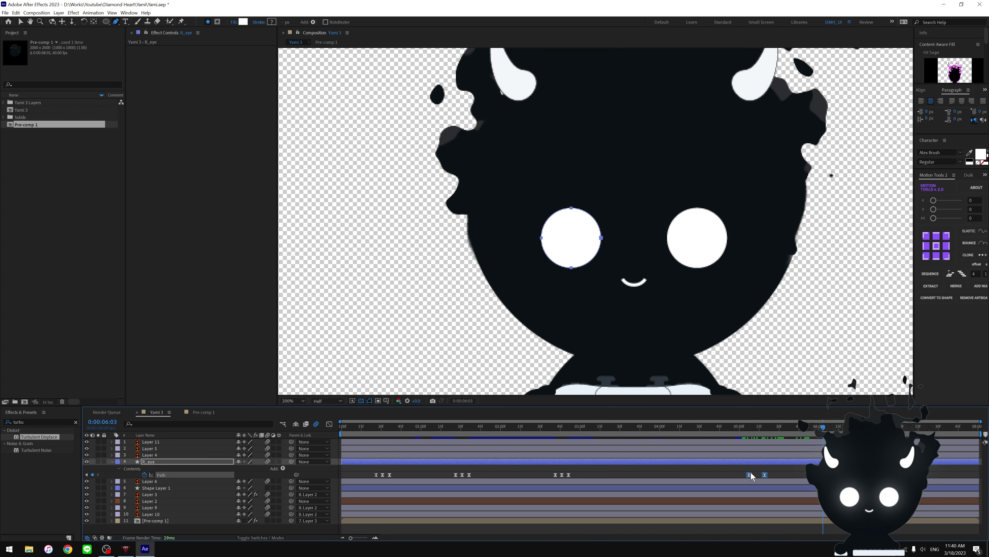
pyautogui.moveTo(775, 468)
pyautogui.mouseDown()
pyautogui.moveTo(662, 478)
pyautogui.moveTo(751, 474)
pyautogui.mouseUp()
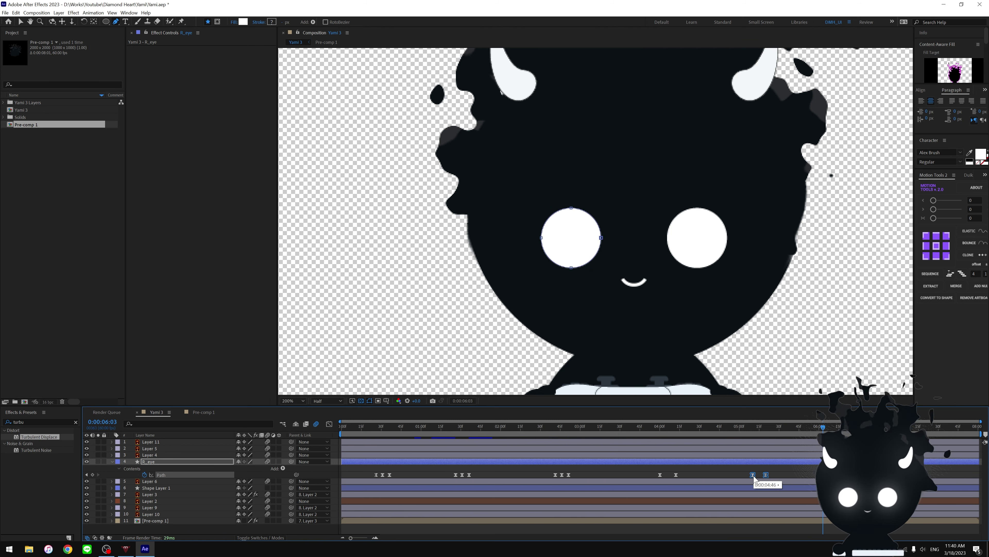
pyautogui.click(645, 428)
pyautogui.press('space')
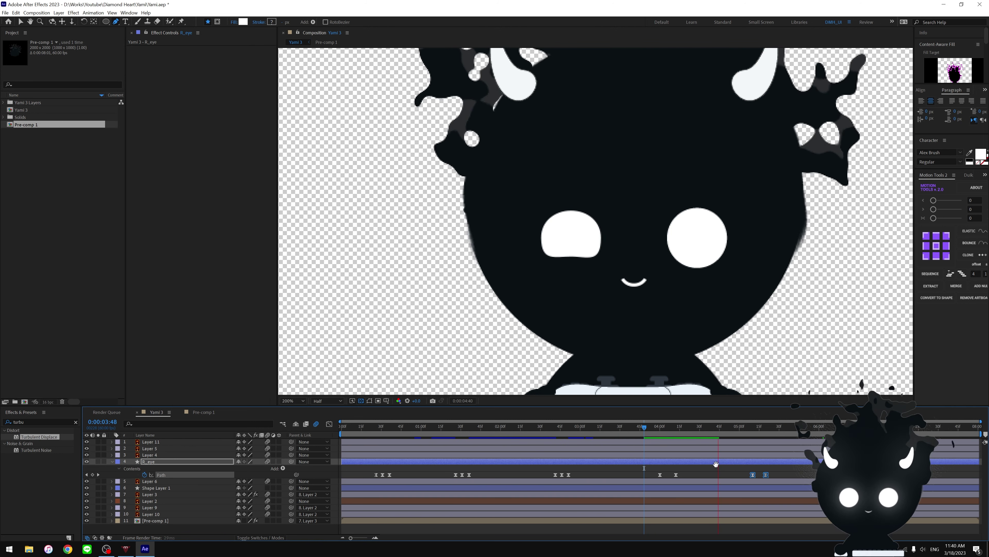
pyautogui.click(681, 472)
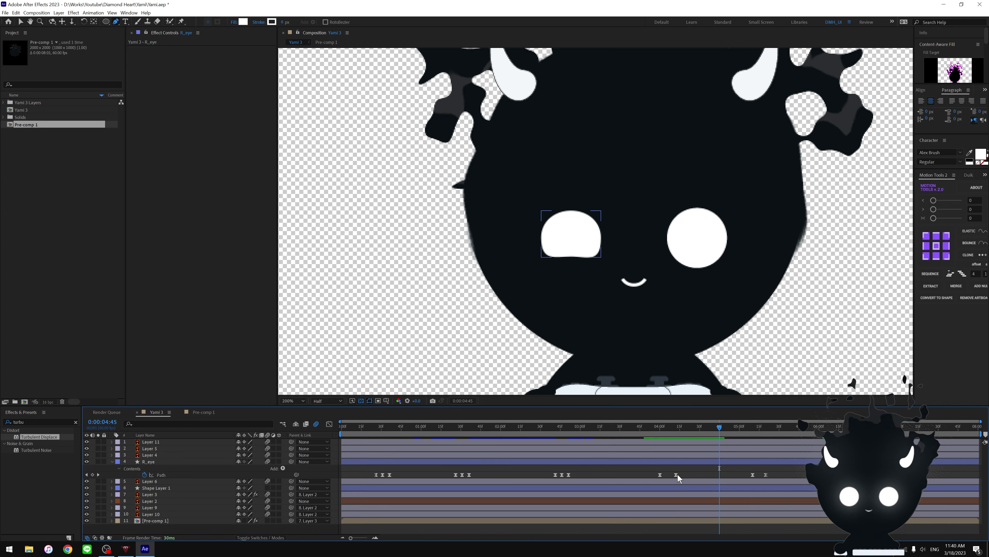
pyautogui.moveTo(676, 474); pyautogui.dragTo(669, 475)
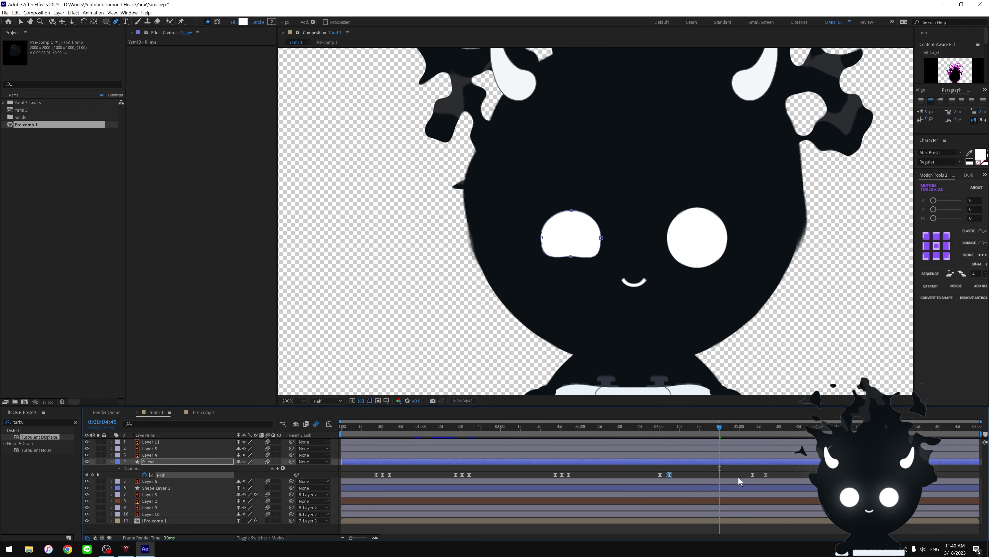
pyautogui.moveTo(754, 477); pyautogui.dragTo(757, 477)
pyautogui.press('space')
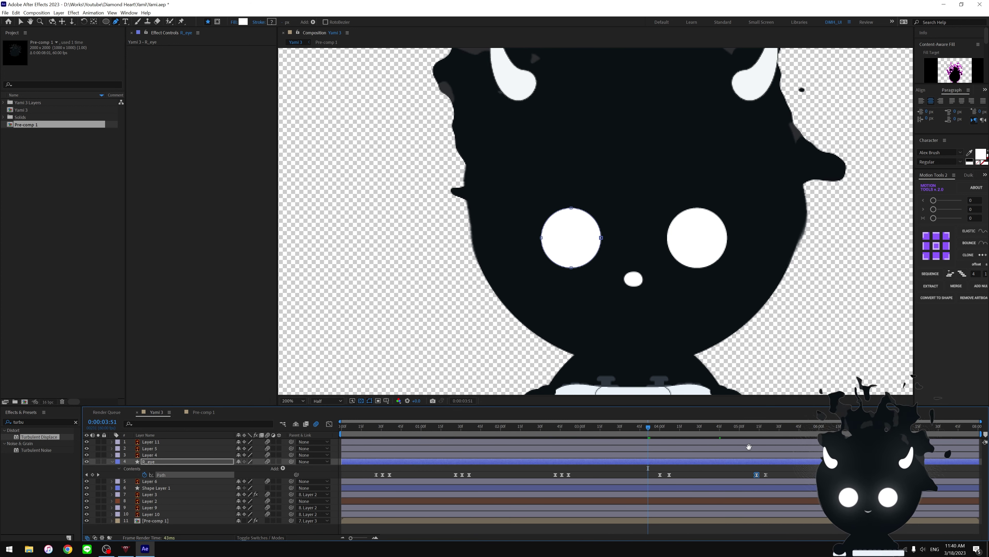
# - Select the middle blink's three Path keyframes near 3:00 and drag them earlier
pyautogui.press('space')
pyautogui.scroll(-4, 693, 292)
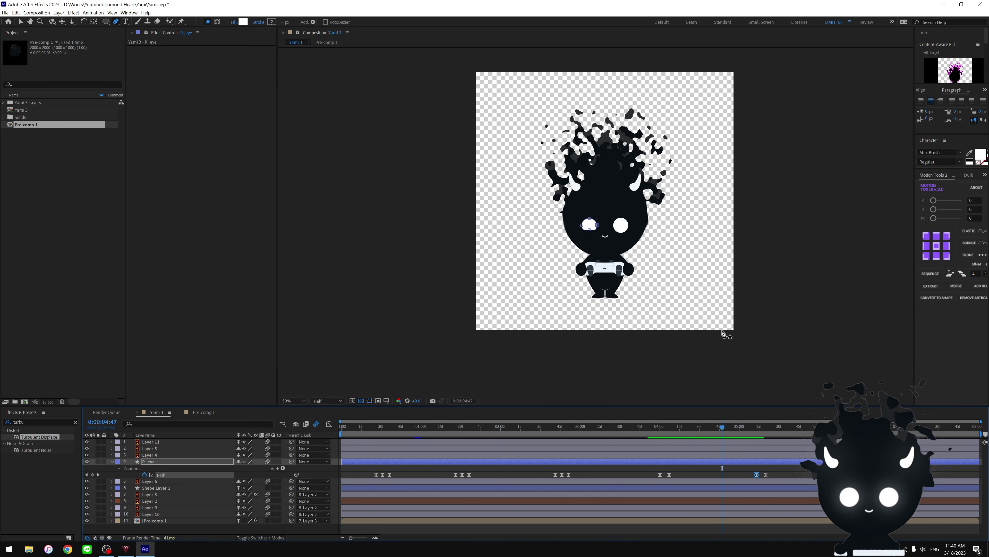
pyautogui.press('space')
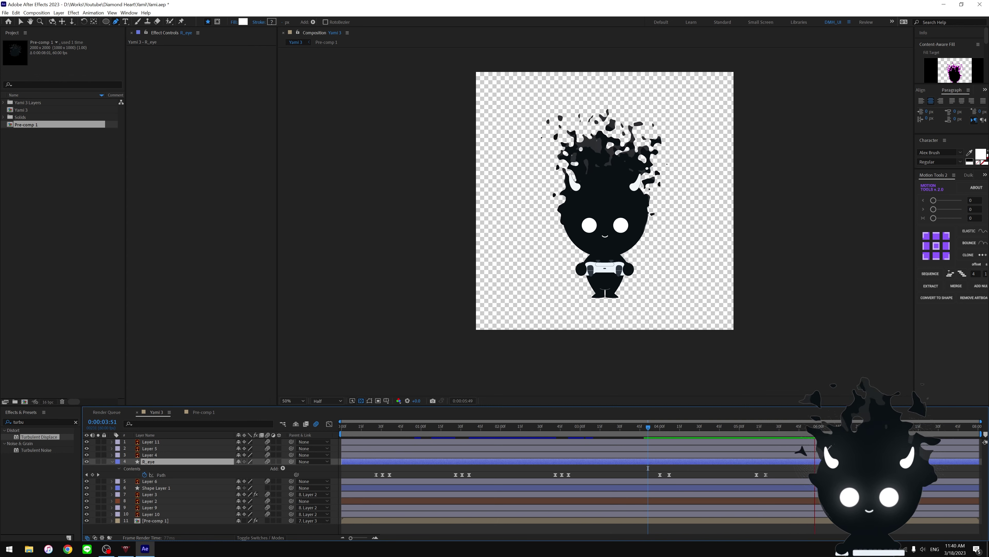
pyautogui.moveTo(579, 471); pyautogui.dragTo(550, 480)
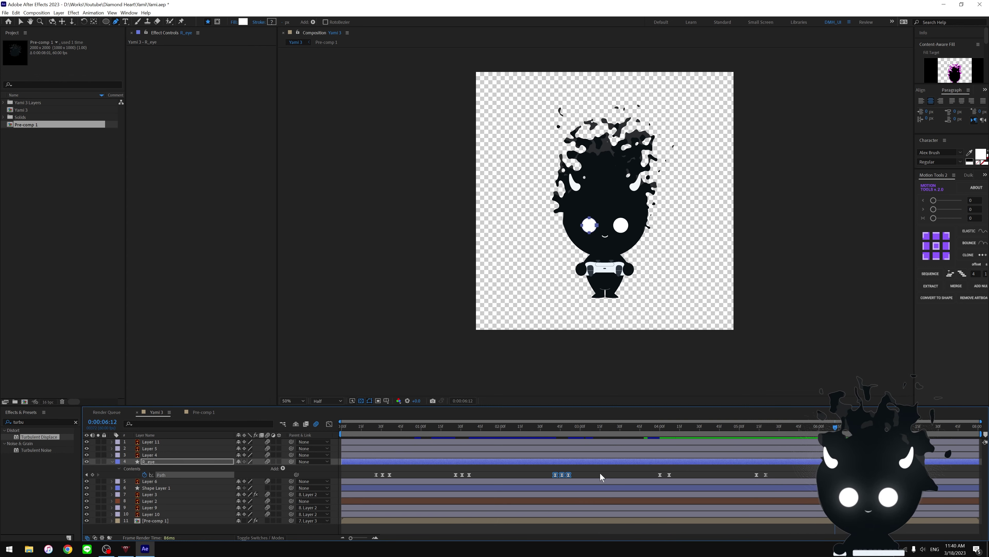
pyautogui.press('space')
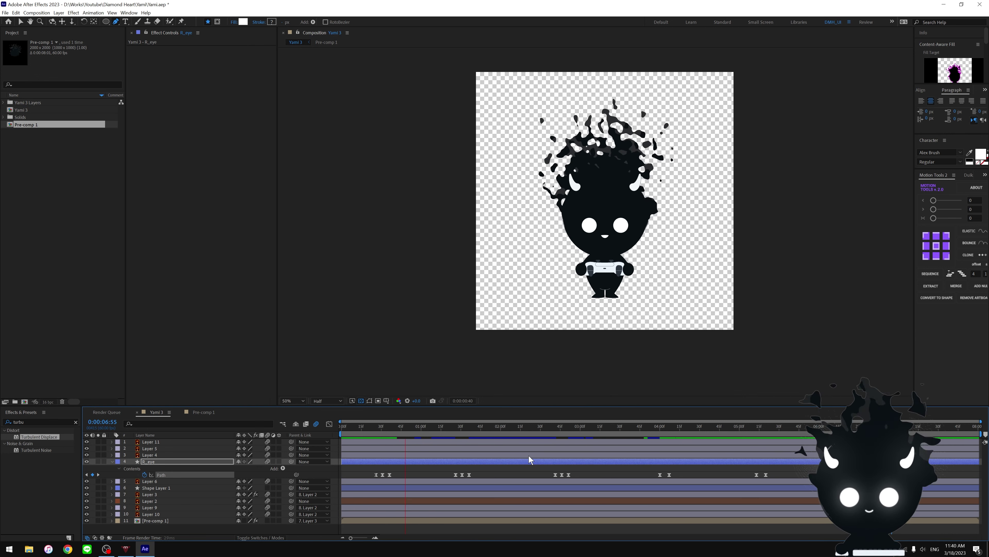
pyautogui.moveTo(546, 470)
pyautogui.mouseDown()
pyautogui.moveTo(577, 478)
pyautogui.moveTo(518, 481)
pyautogui.mouseUp()
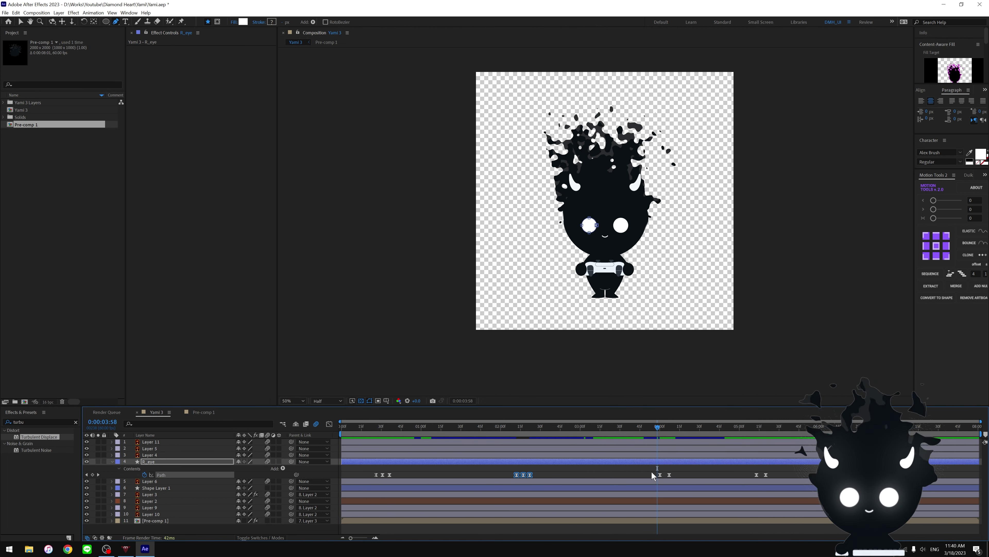
# - Deselect the keyframes, return to the start, and preview the now irregular blinks
pyautogui.click(505, 456)
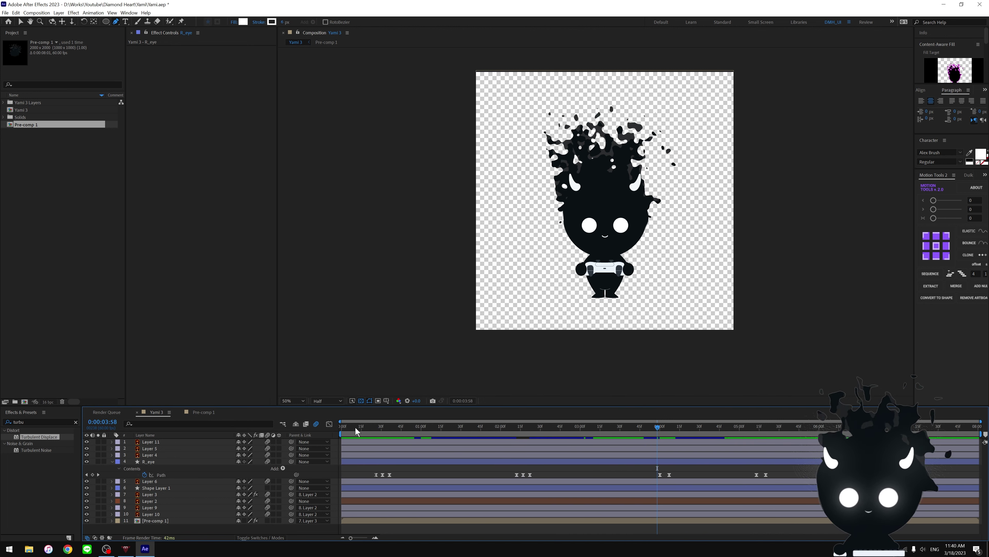
pyautogui.moveTo(356, 430); pyautogui.dragTo(316, 434)
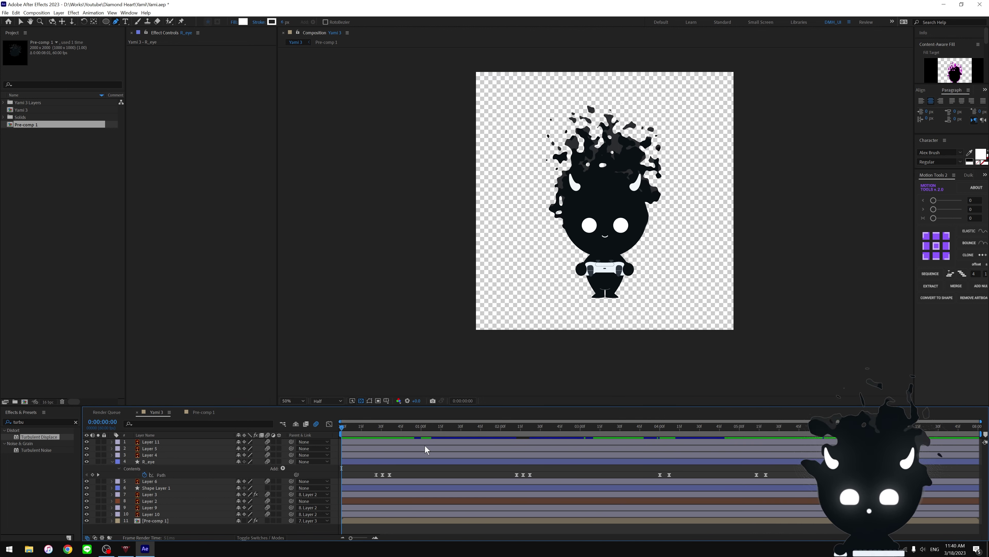
pyautogui.press('space')
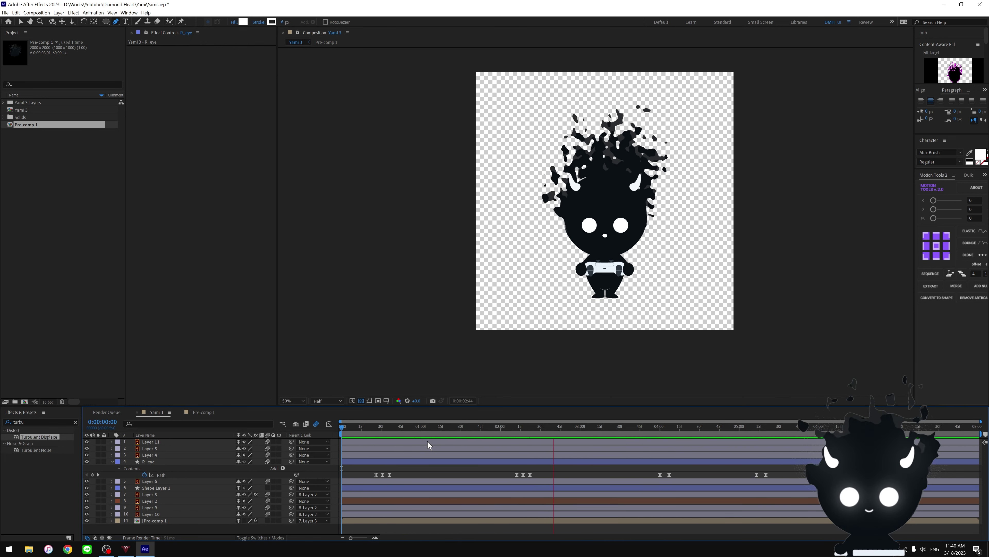
pyautogui.press('space')
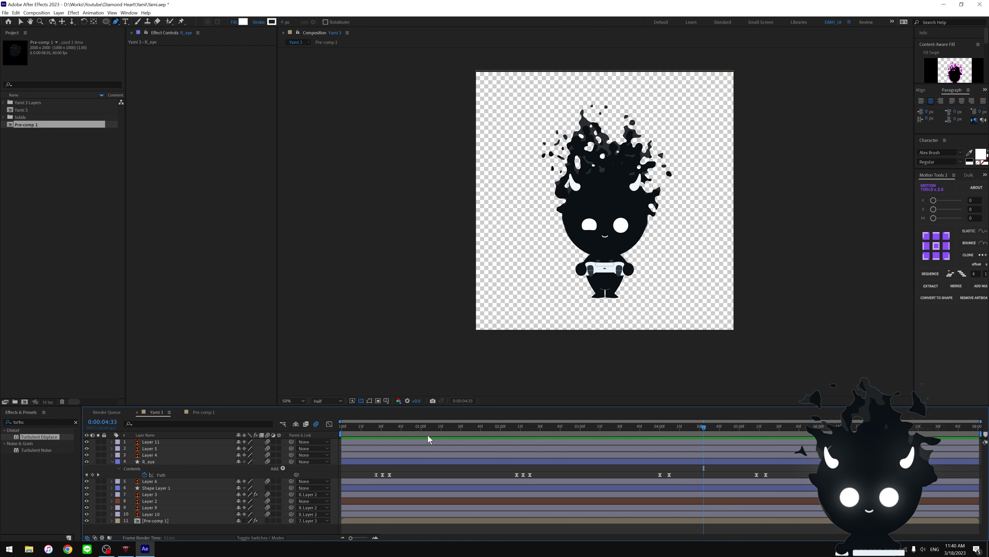